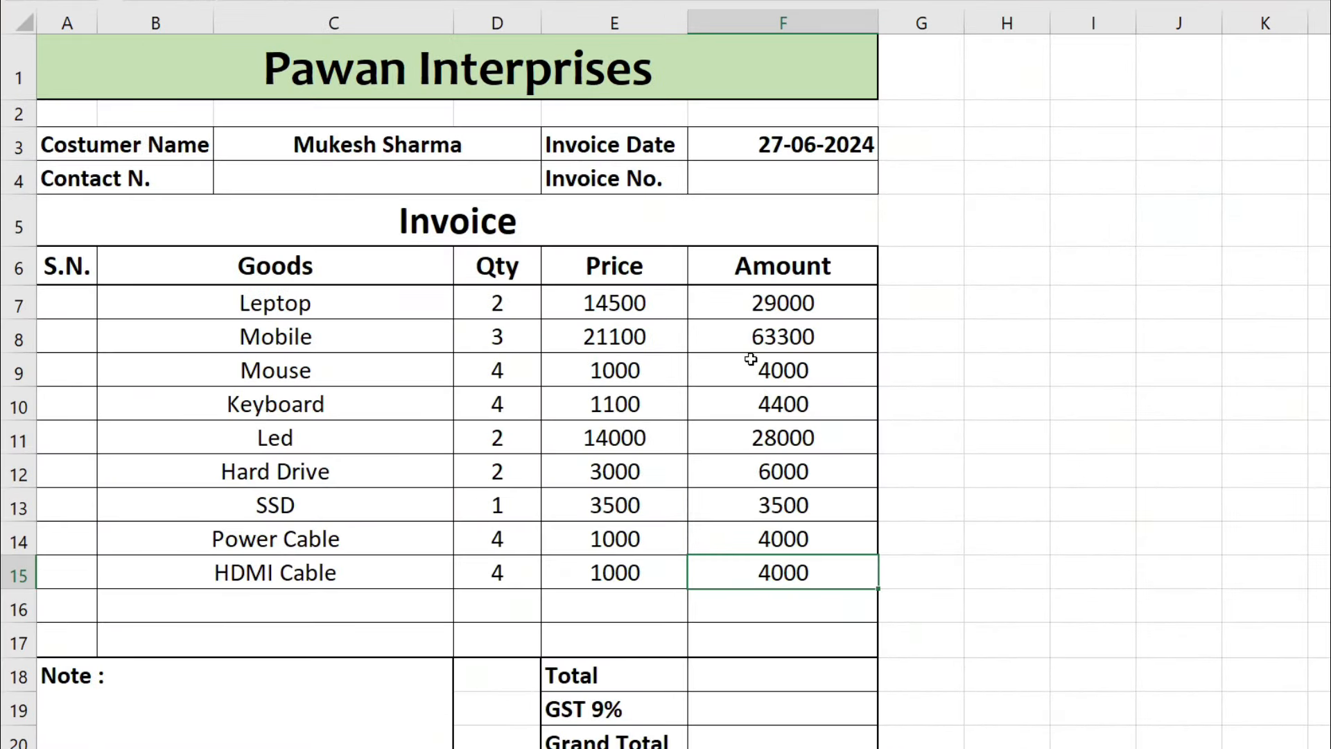
- Clear the Amount values for all nine goods in F7:F15
scroll(755, 351, "down", 2)
scroll(857, 360, "up", 1)
scroll(747, 362, "down", 2)
scroll(747, 361, "down", 1)
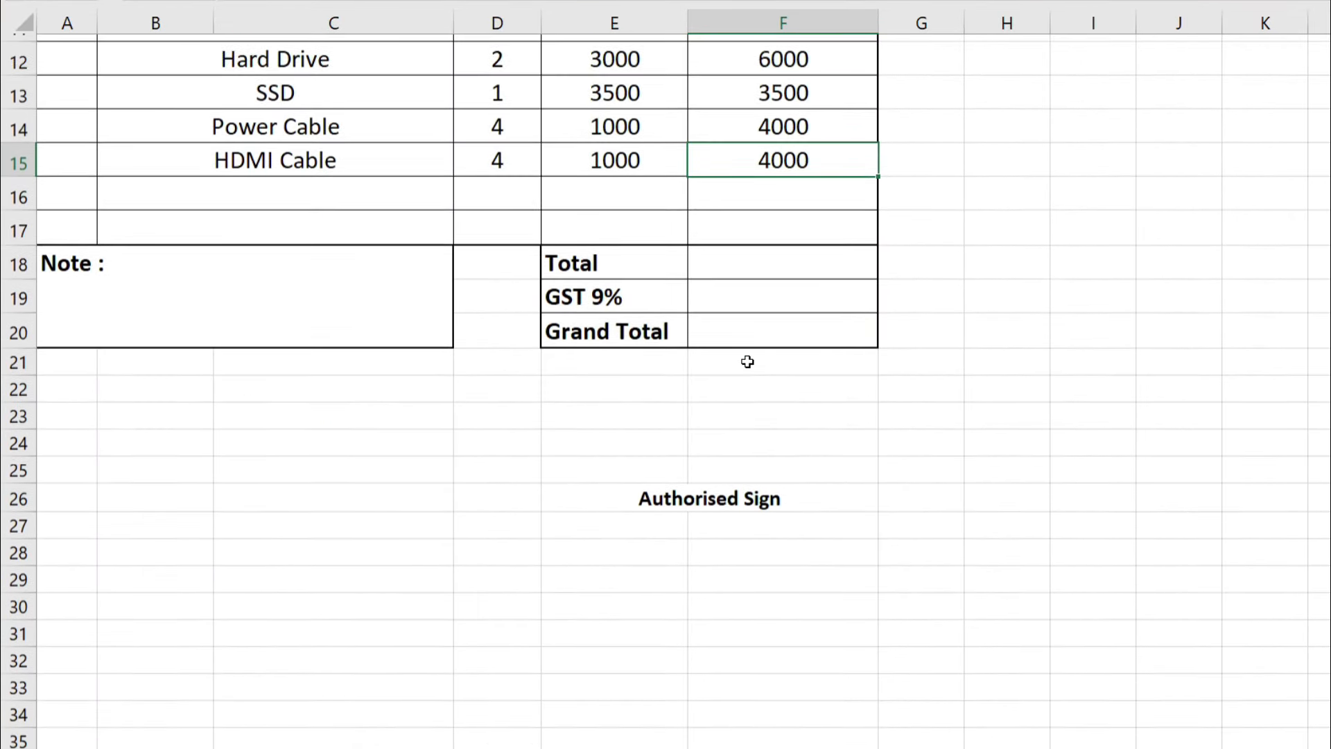
scroll(746, 362, "up", 4)
left_click(728, 302)
left_click_drag(729, 302, 737, 555)
key("Delete")
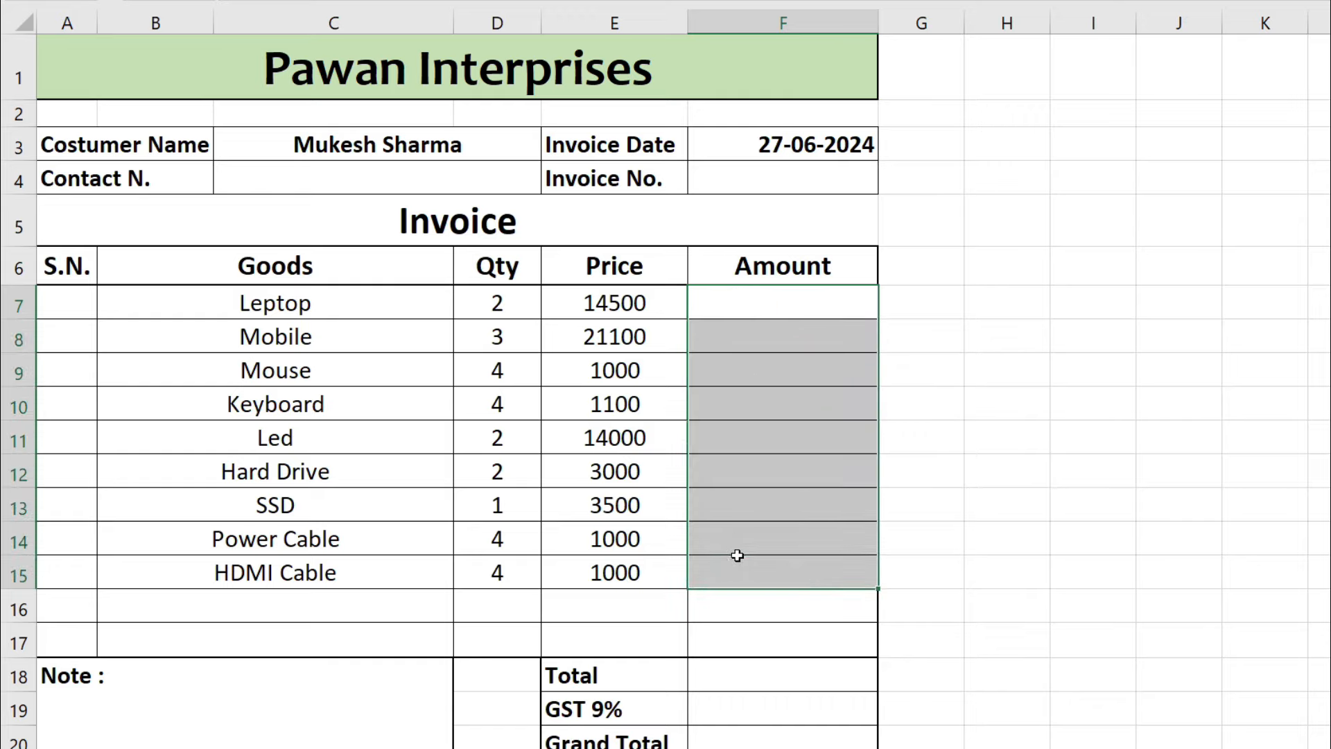
left_click(769, 399)
- Calculate the Leptop amount in F7 by multiplying quantity by price with the formula =D7*E7
left_click(524, 306)
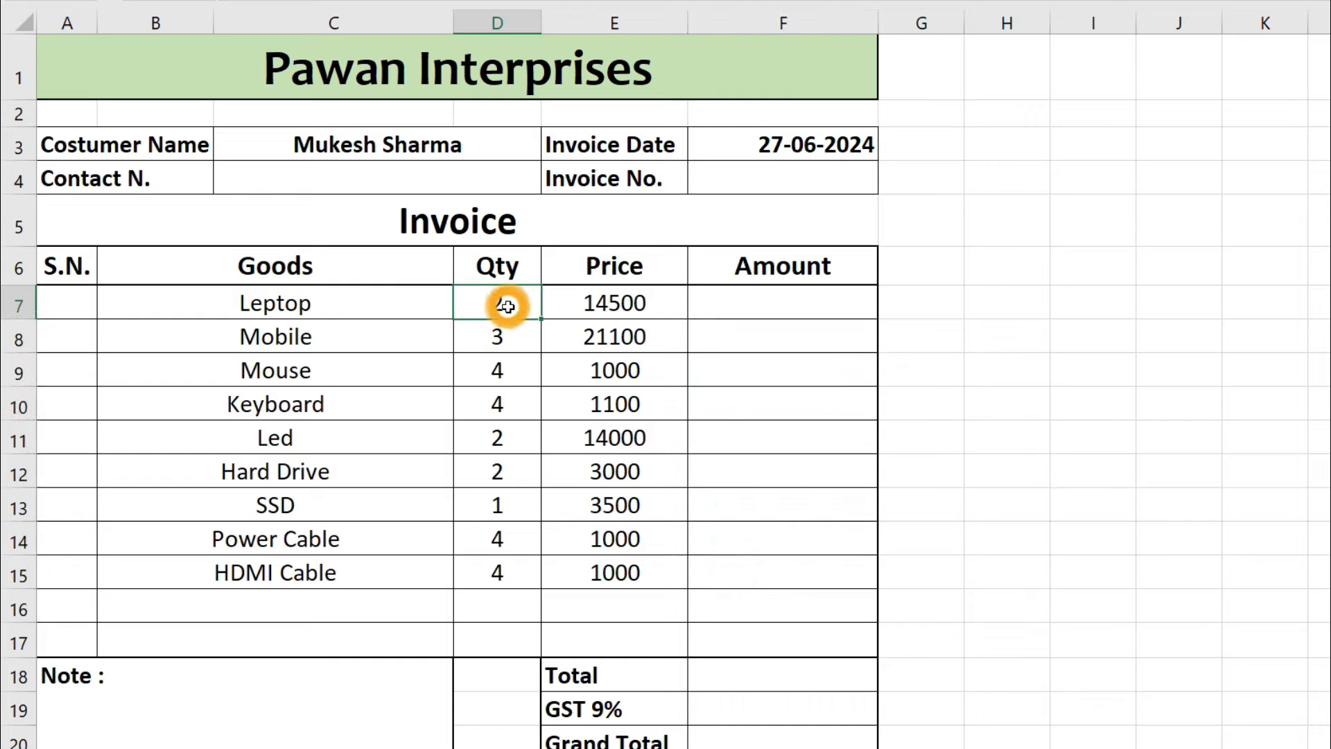
left_click(607, 307)
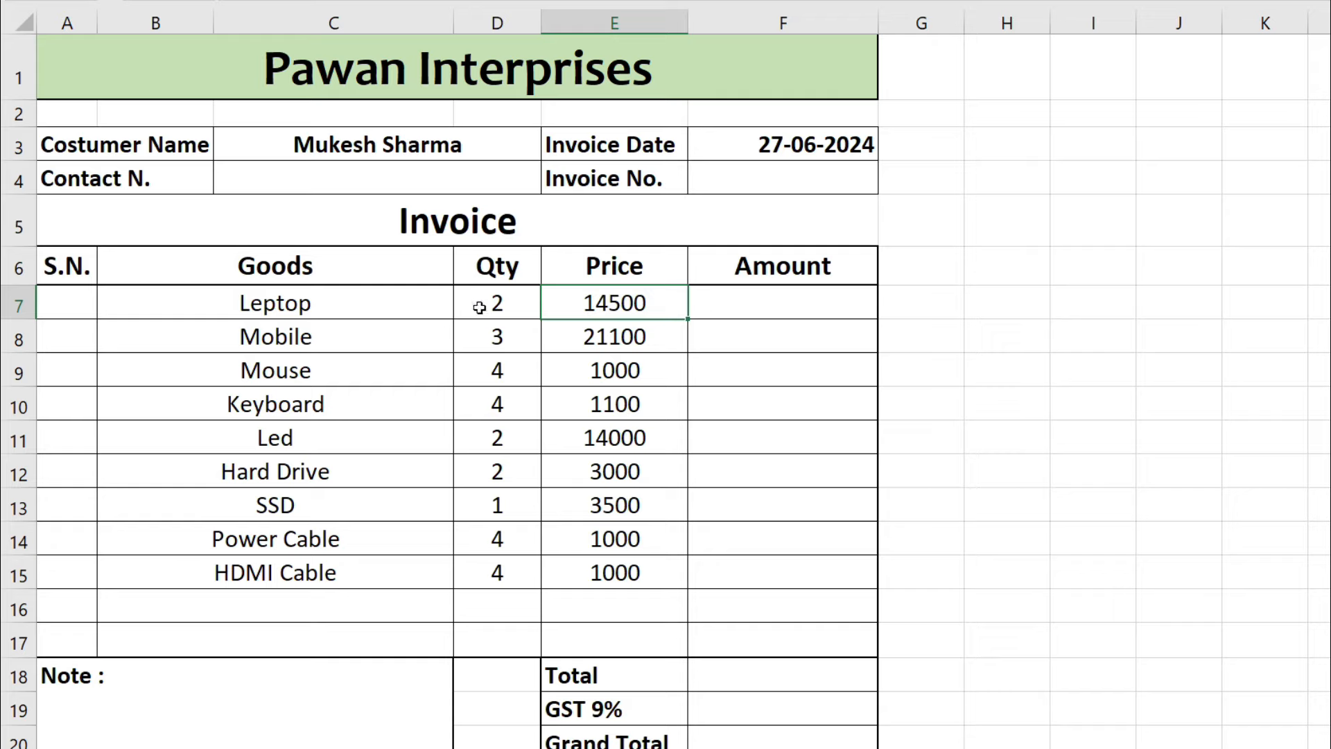
left_click(752, 305)
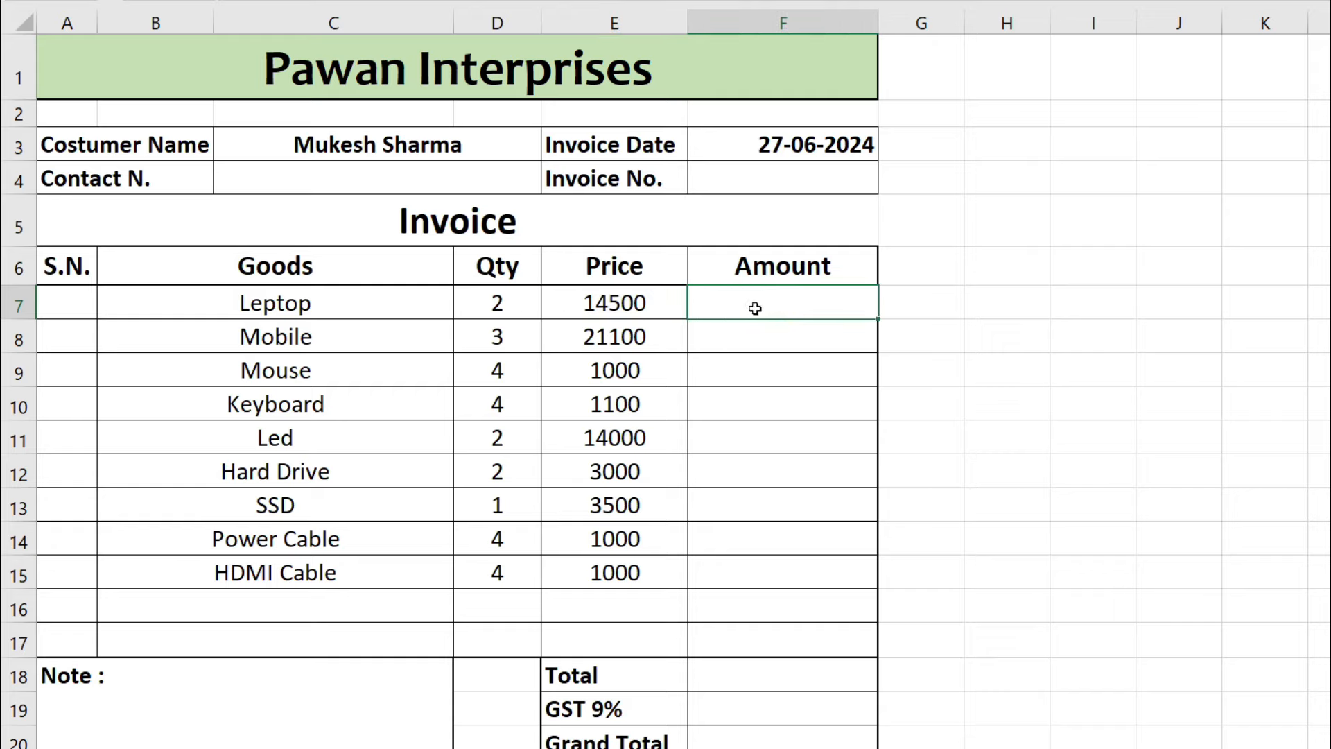
type("=")
left_click(504, 303)
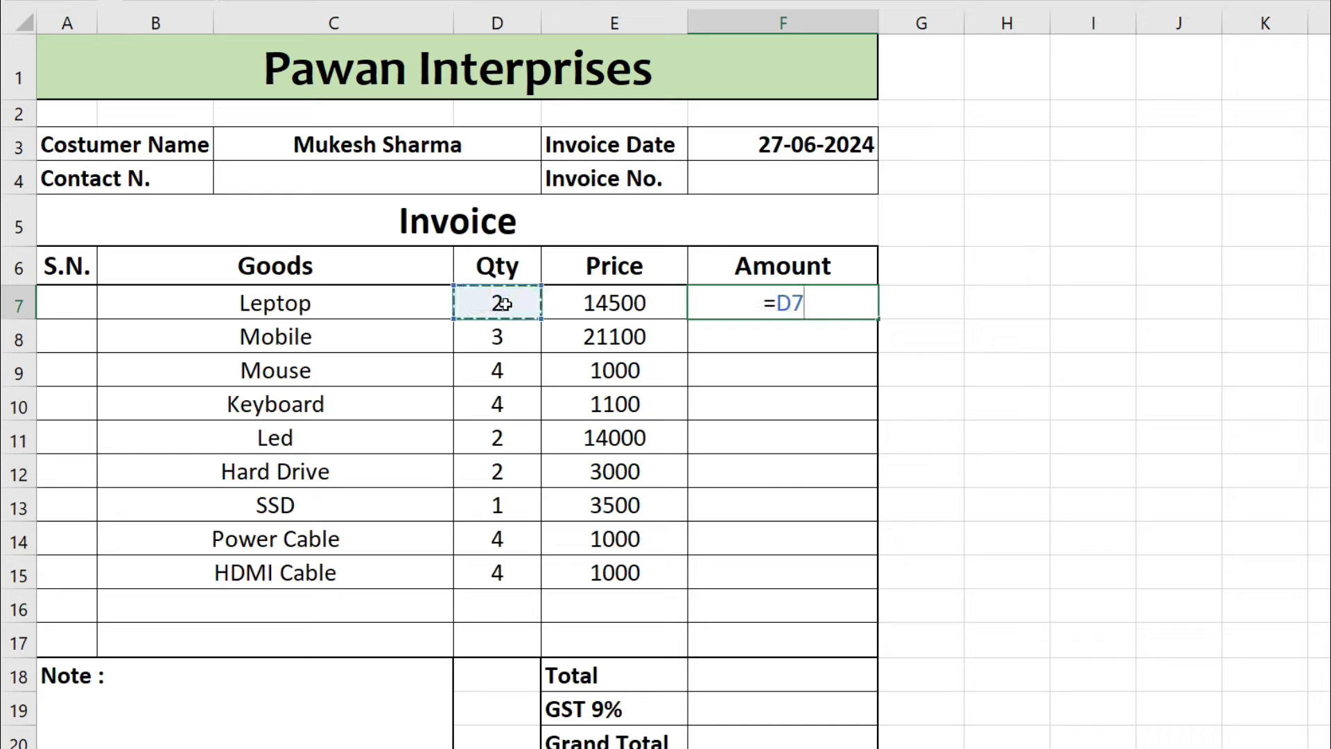
type("*")
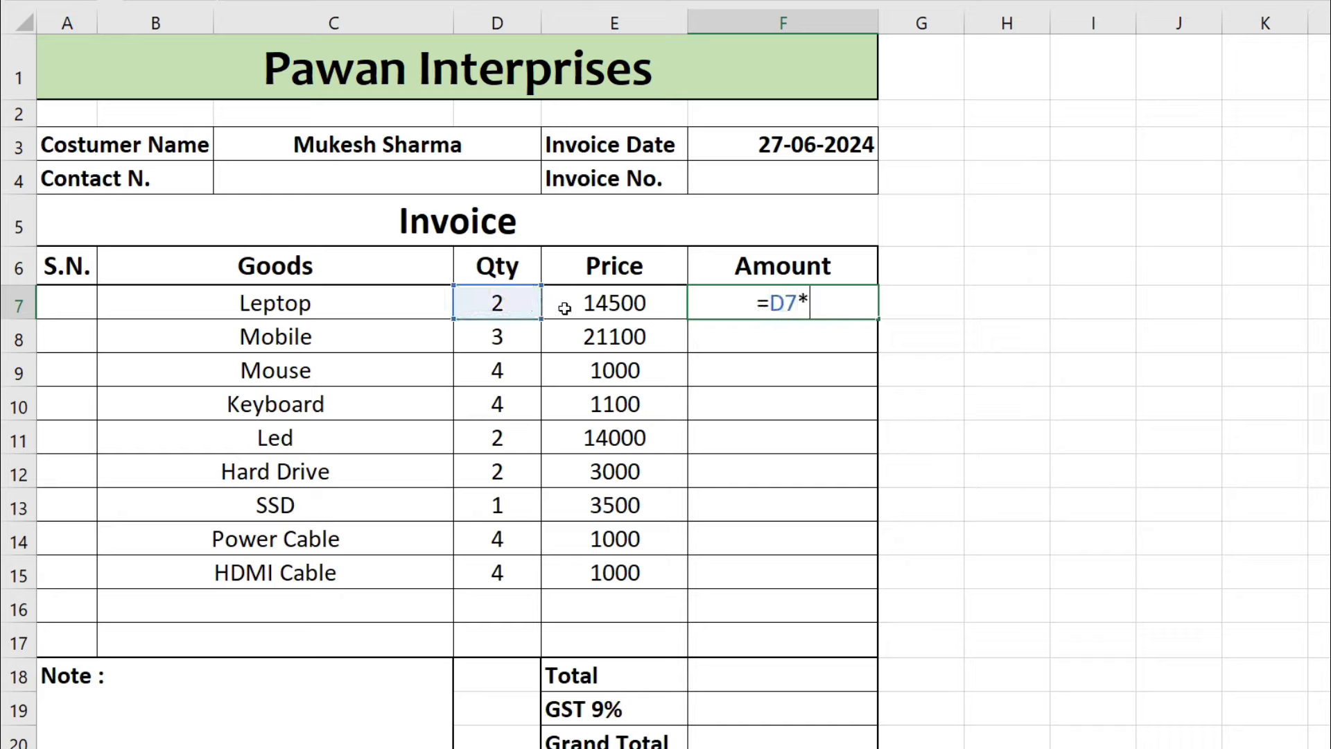
left_click(605, 305)
key("Return")
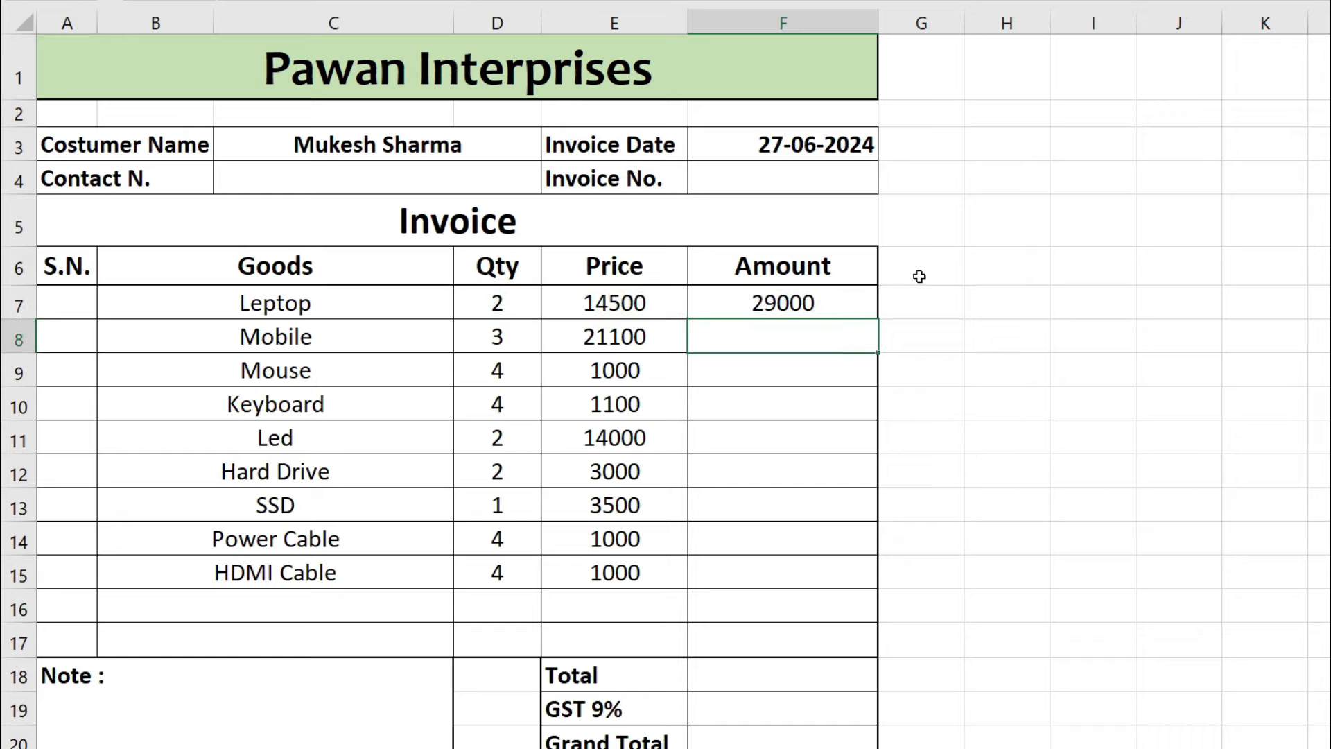
- Replace the multiplication formula in F7 with =PRODUCT(D7,E7) to calculate the Leptop amount
left_click(810, 303)
key("Delete")
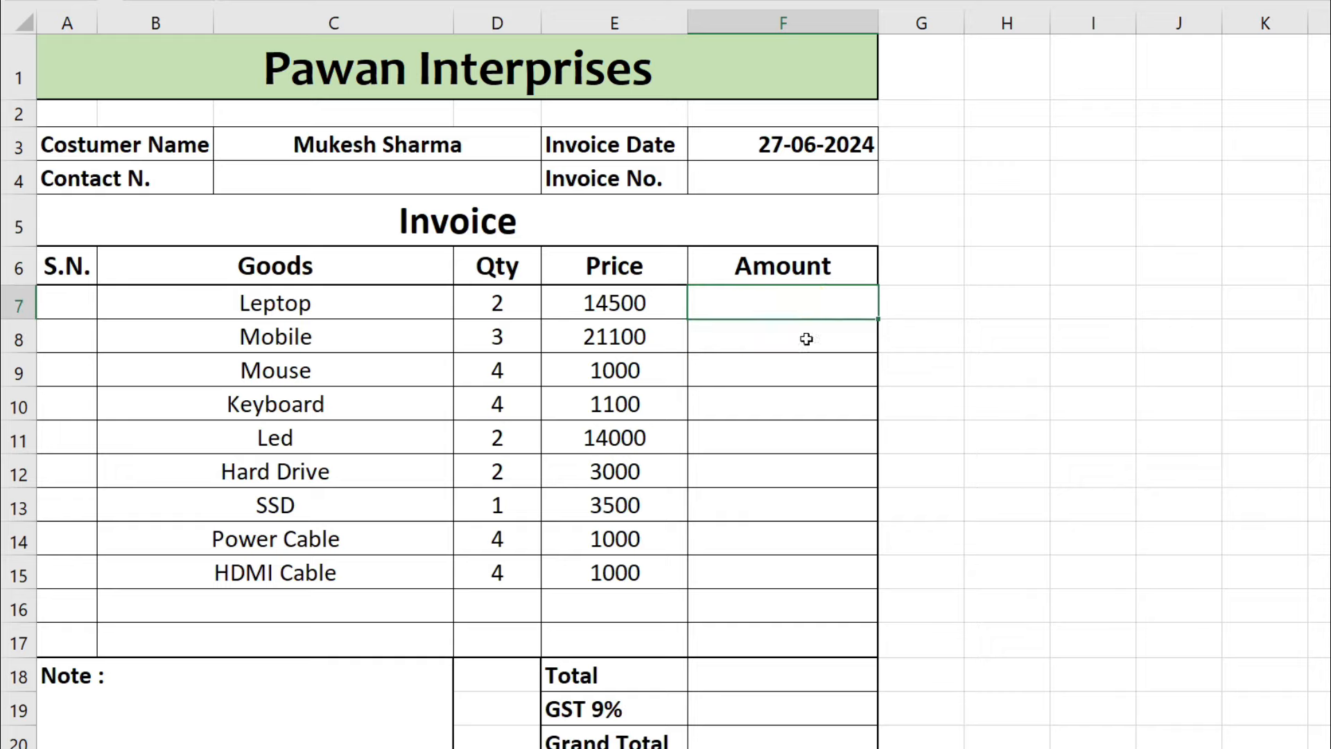
type("=PRO")
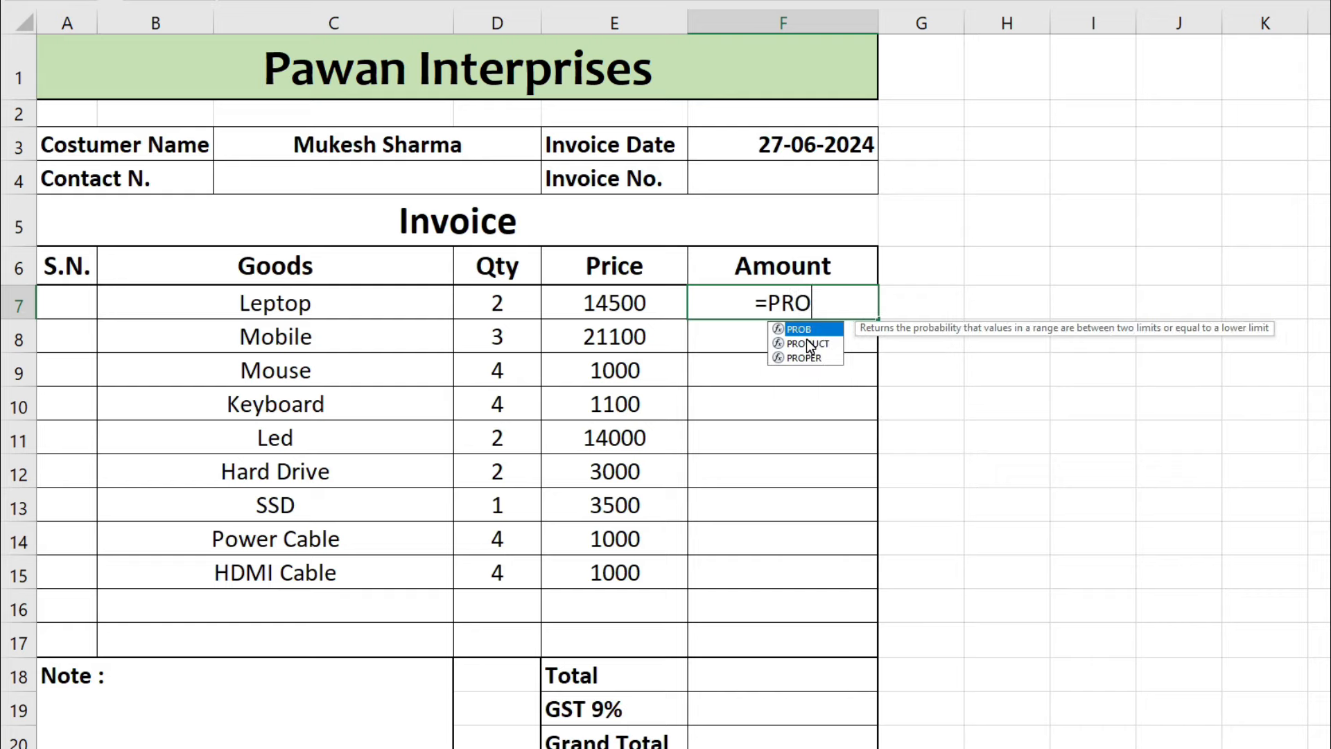
type("D")
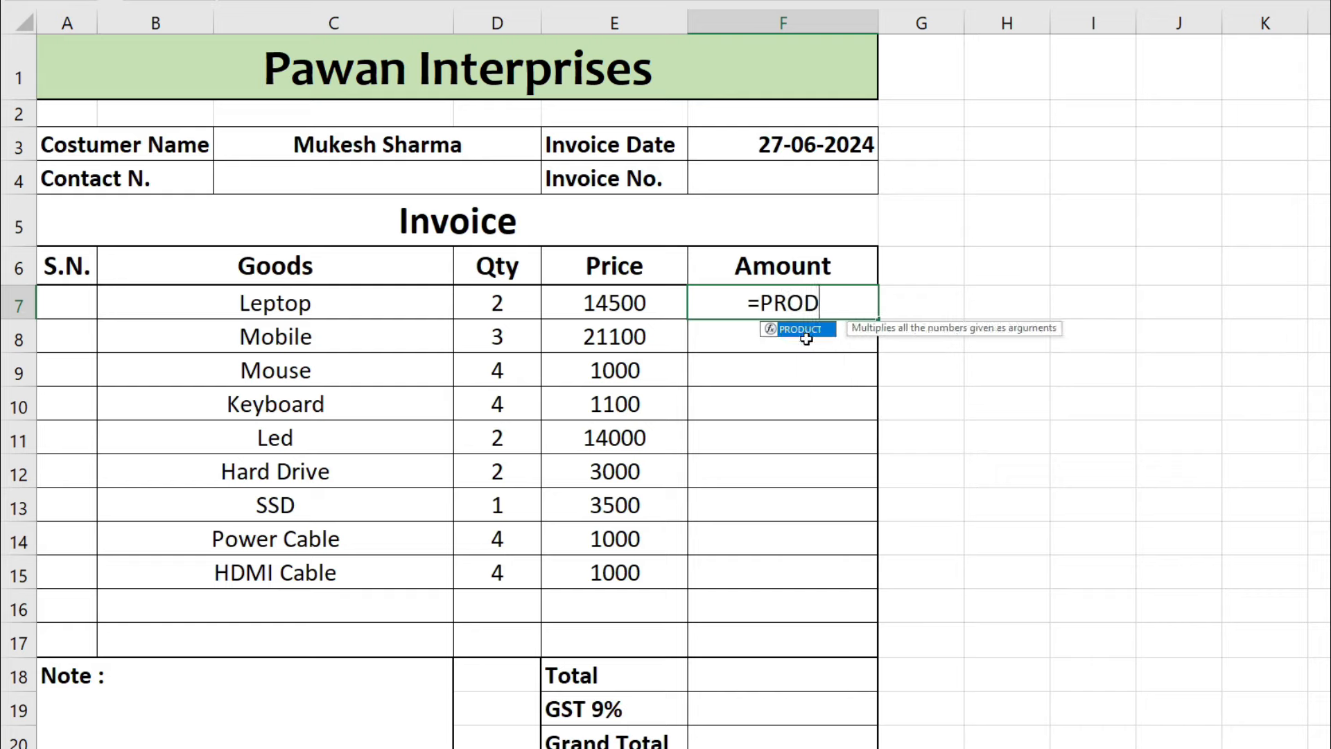
key("Tab")
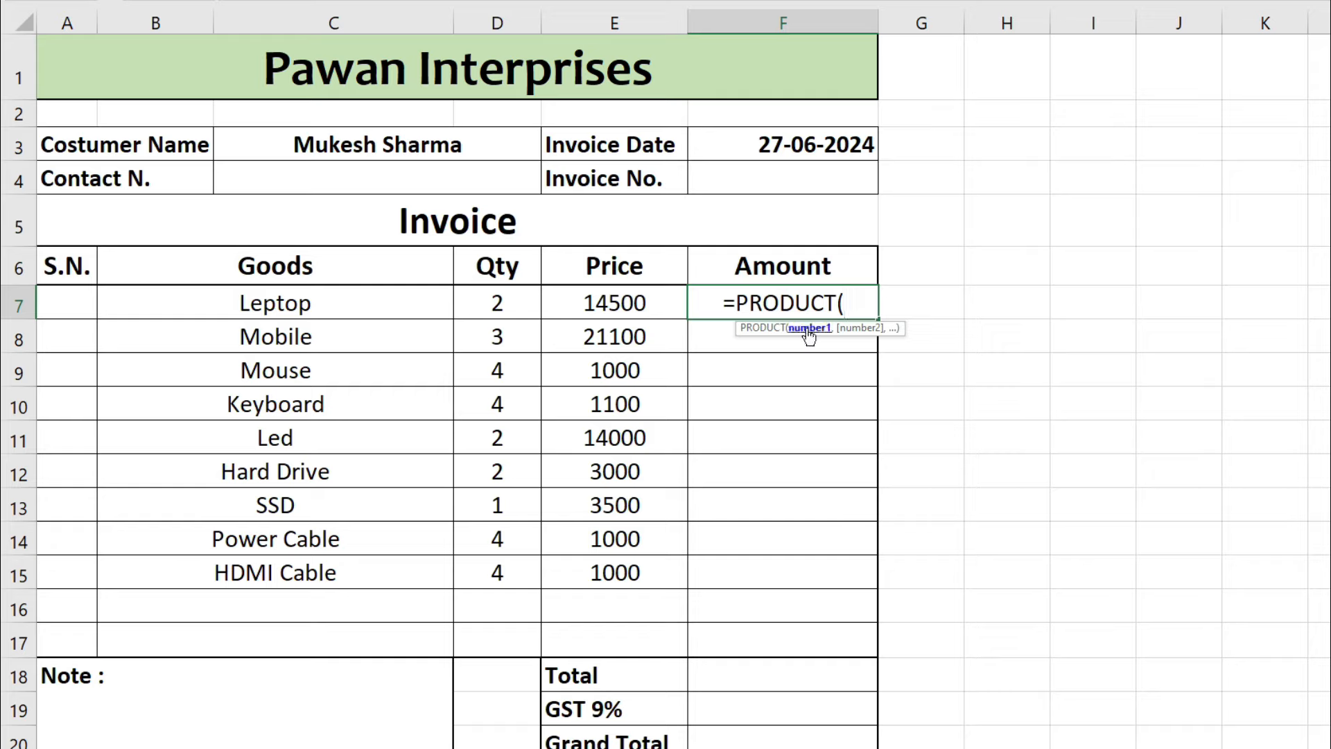
left_click(814, 339)
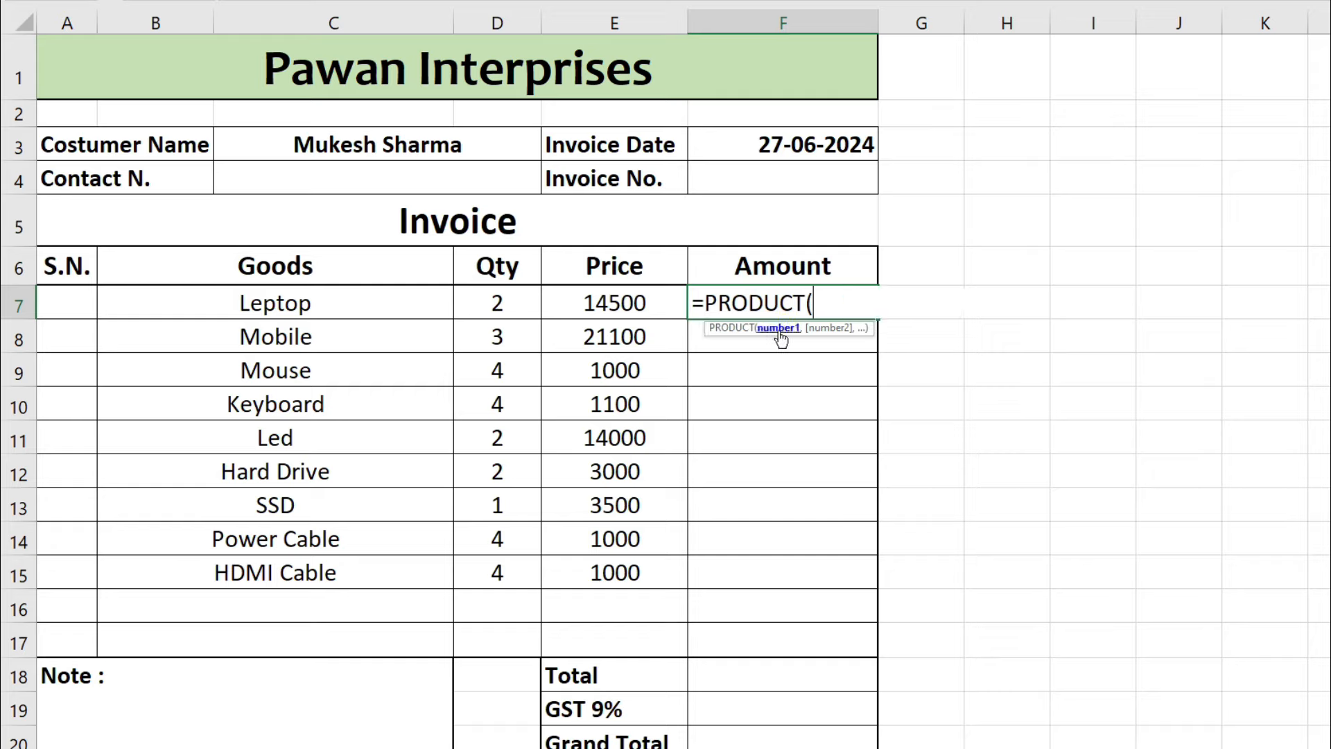
left_click(508, 303)
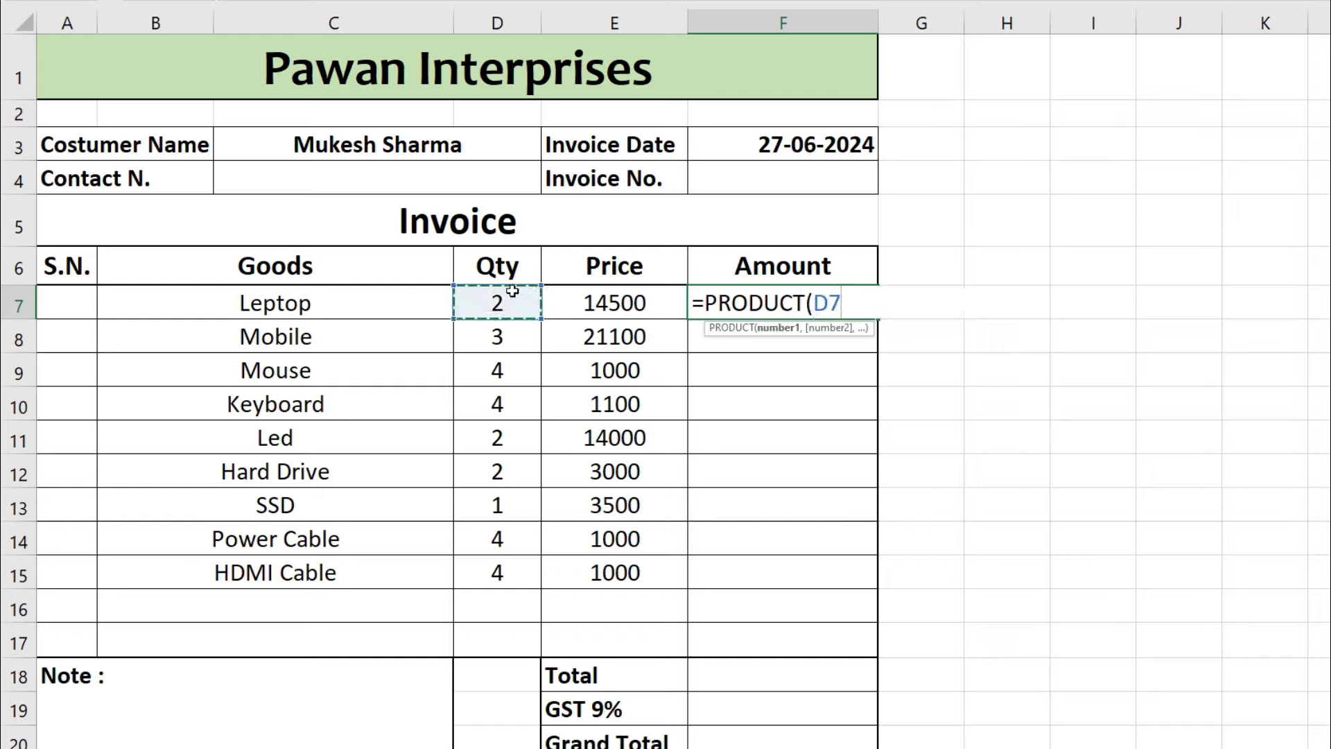
type(",")
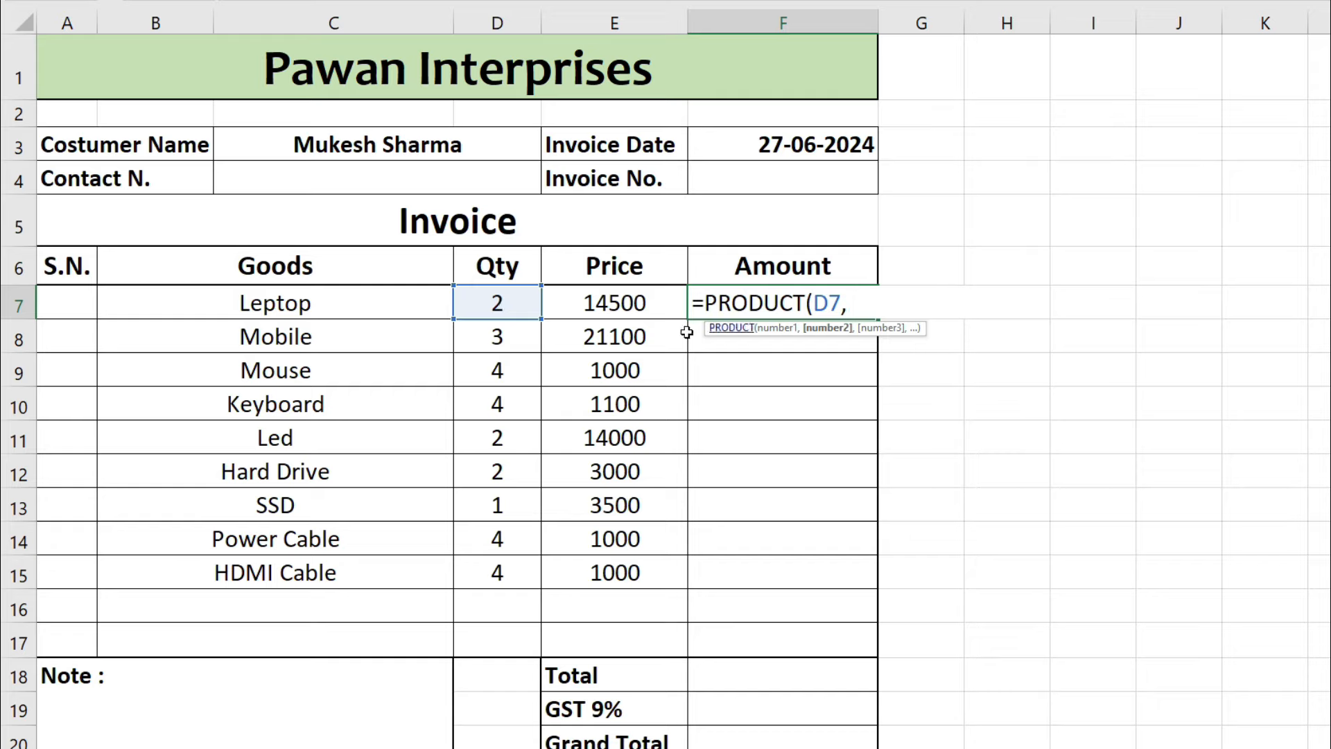
left_click(614, 305)
type(")")
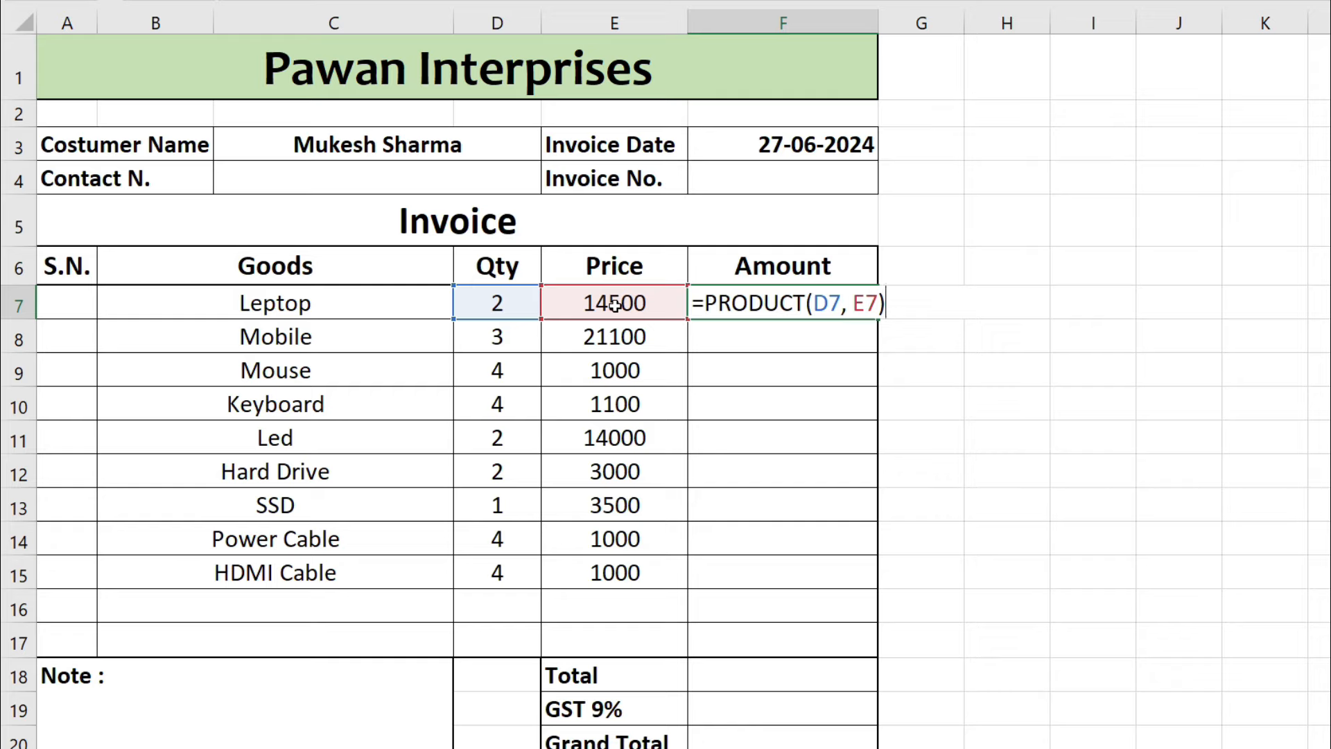
key("Return")
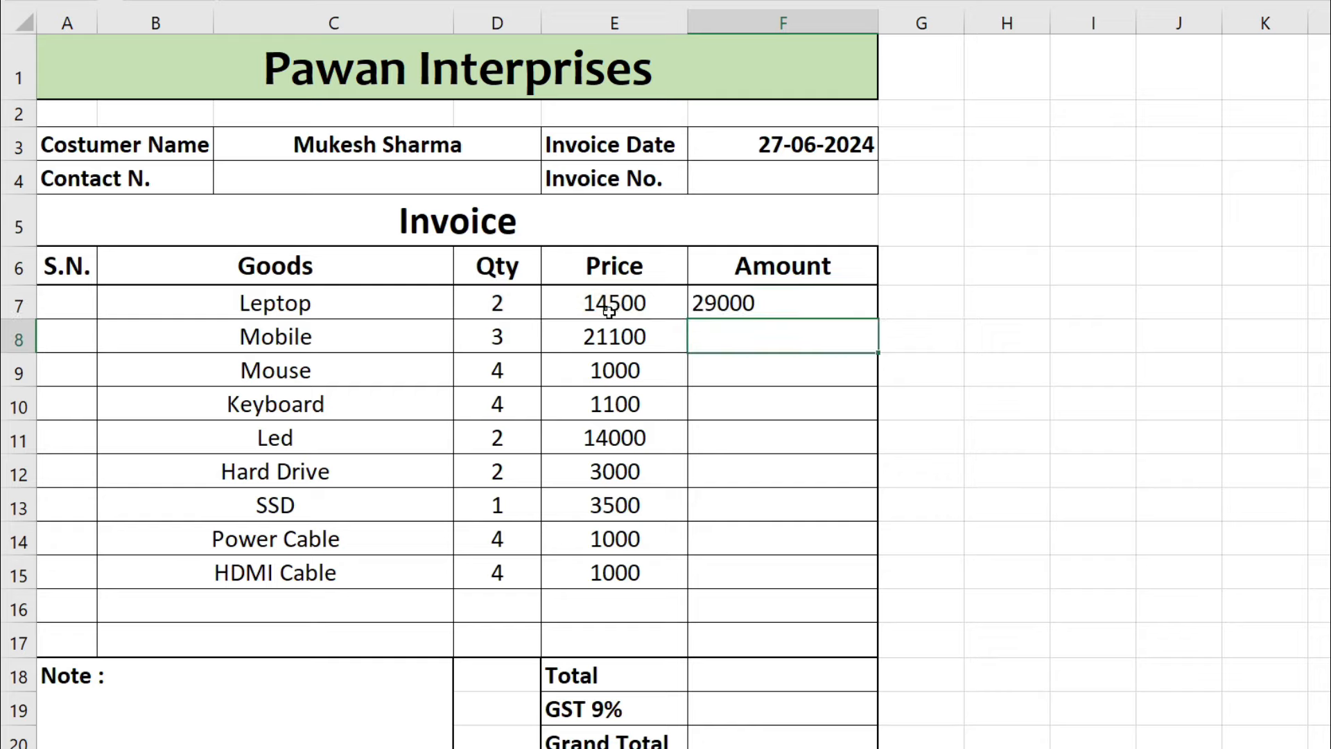
- Fill the PRODUCT formula from F7 down through F15 for the remaining goods
left_click(724, 299)
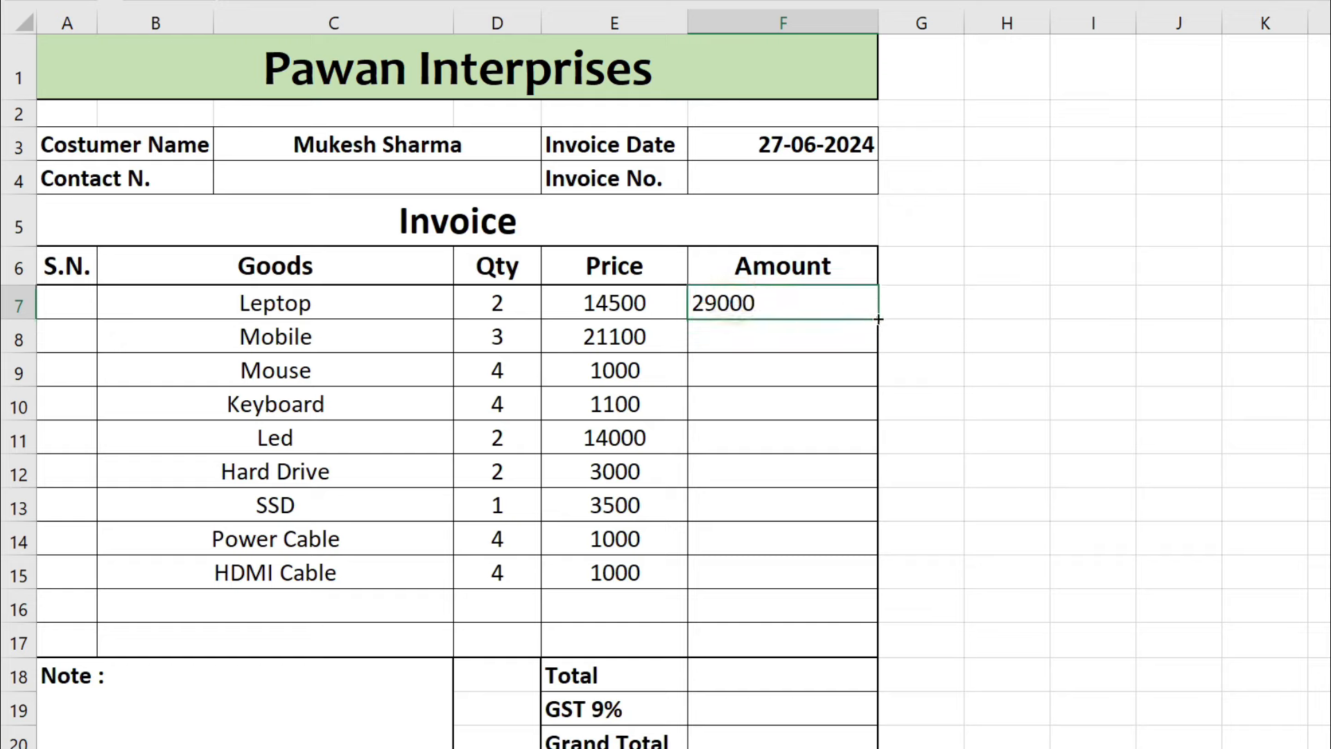
left_click_drag(877, 318, 871, 579)
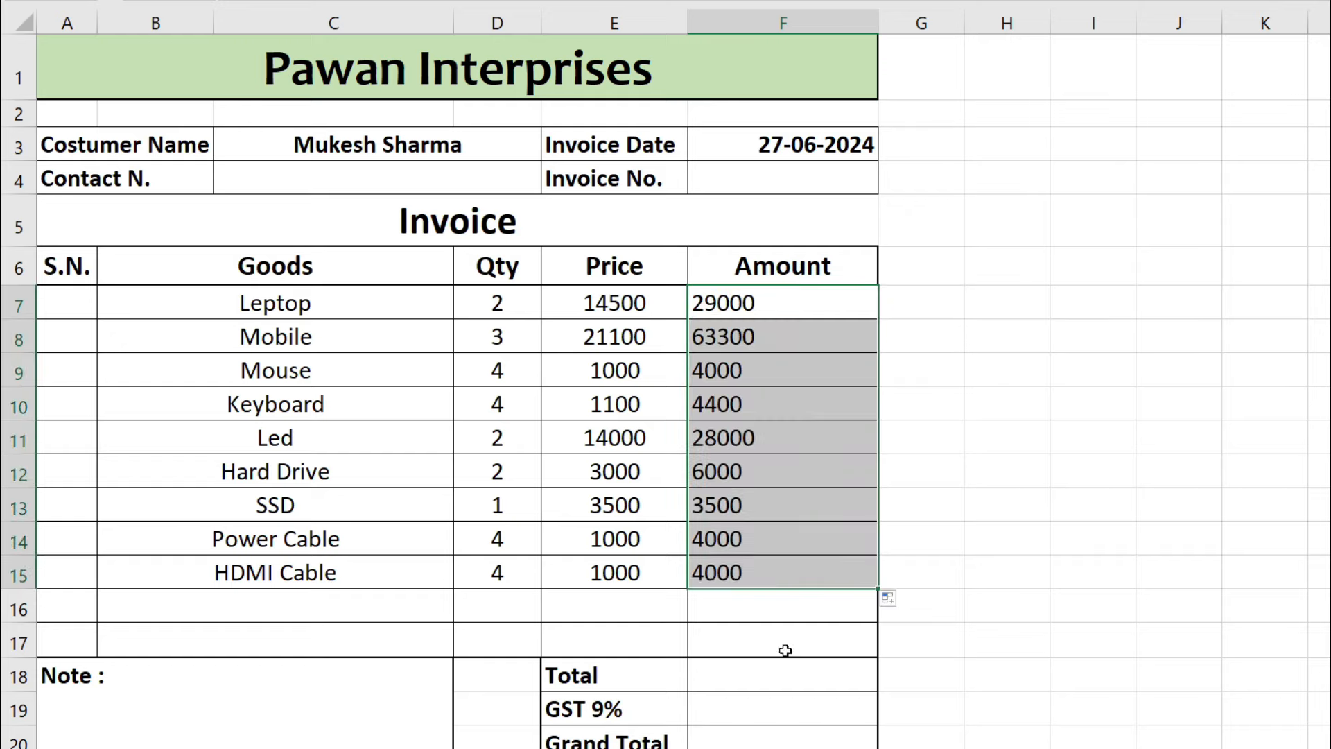
left_click(773, 472)
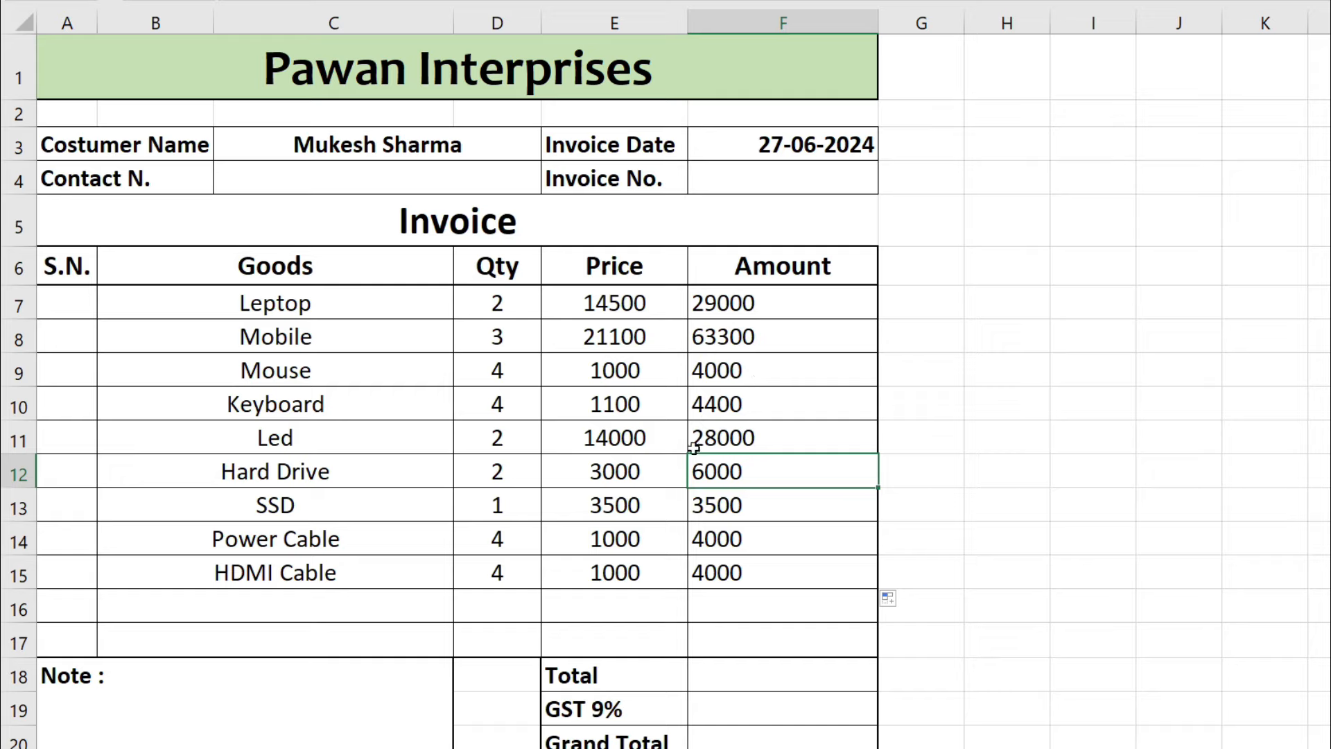
- Calculate the invoice Total in F18 from quantities and prices with =SUMPRODUCT(D7:D15,E7:E15)
left_click(773, 680)
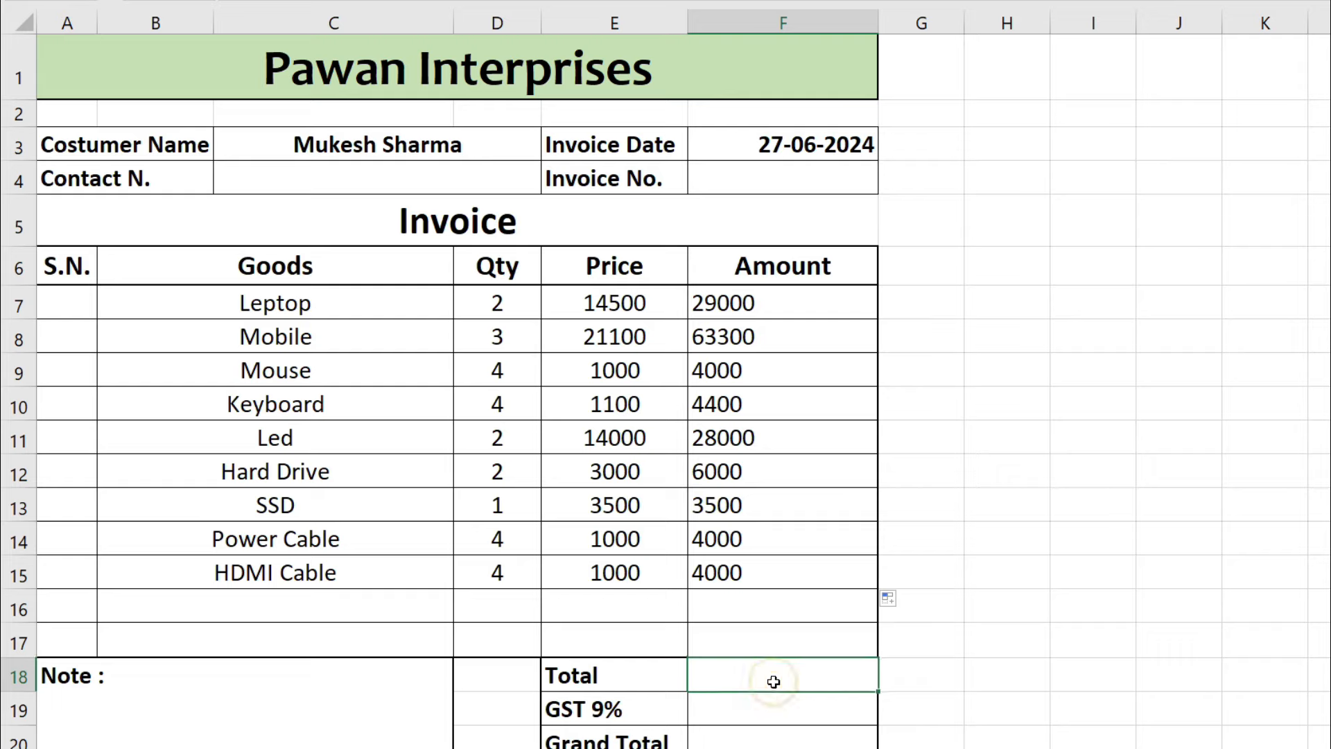
left_click_drag(767, 294, 772, 591)
left_click(735, 673)
type("=SUM")
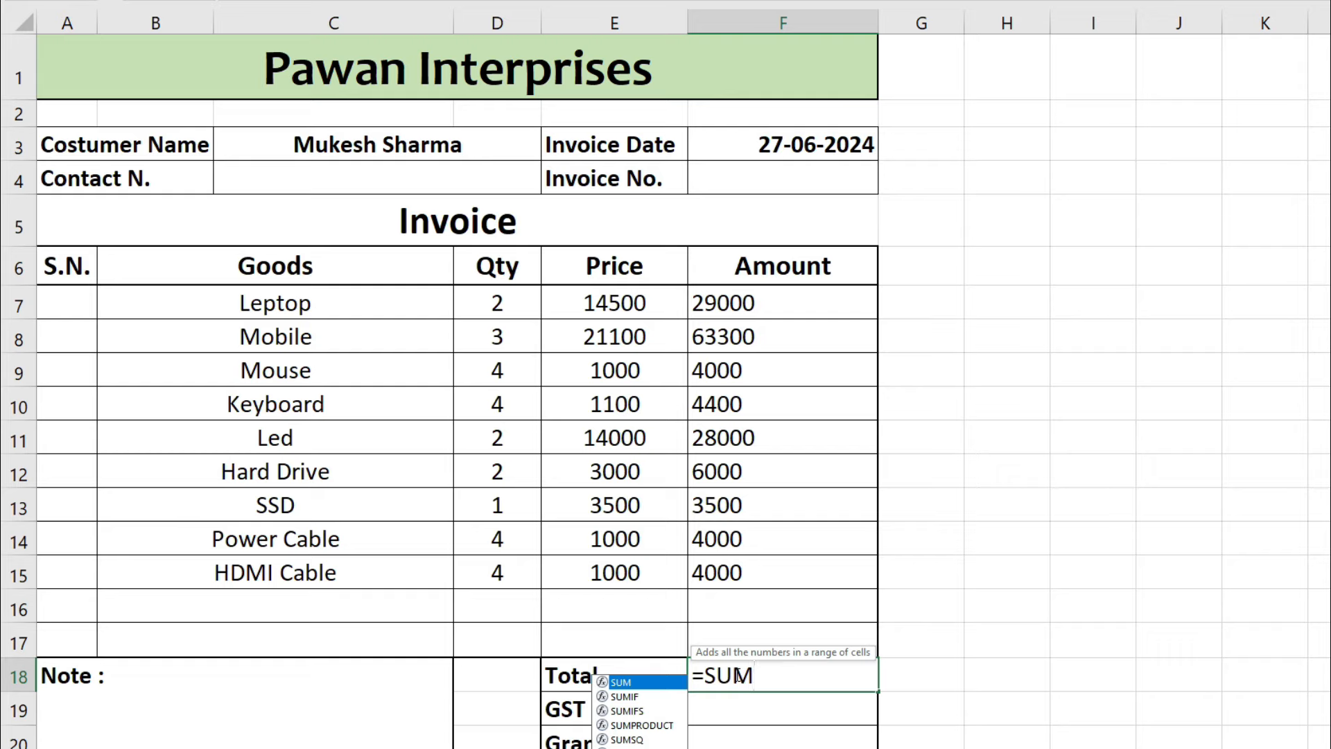
type("PROD")
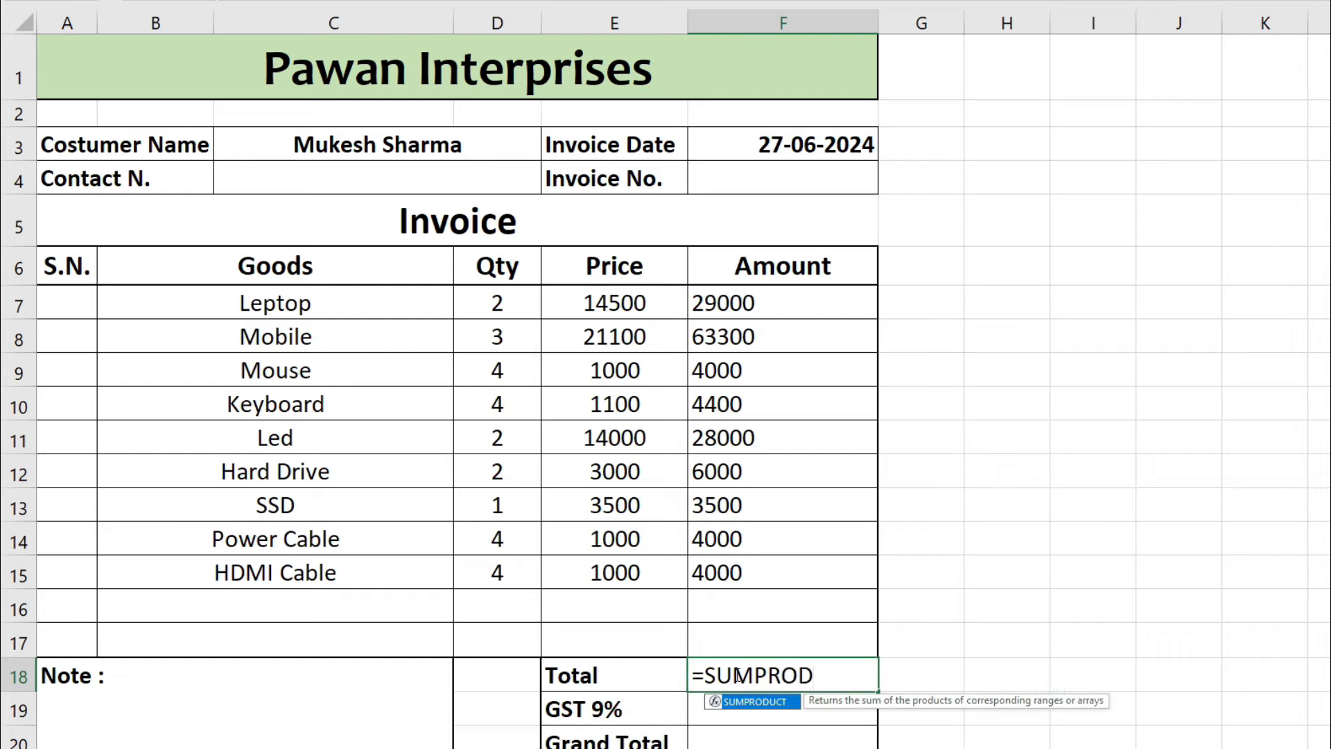
key("Tab")
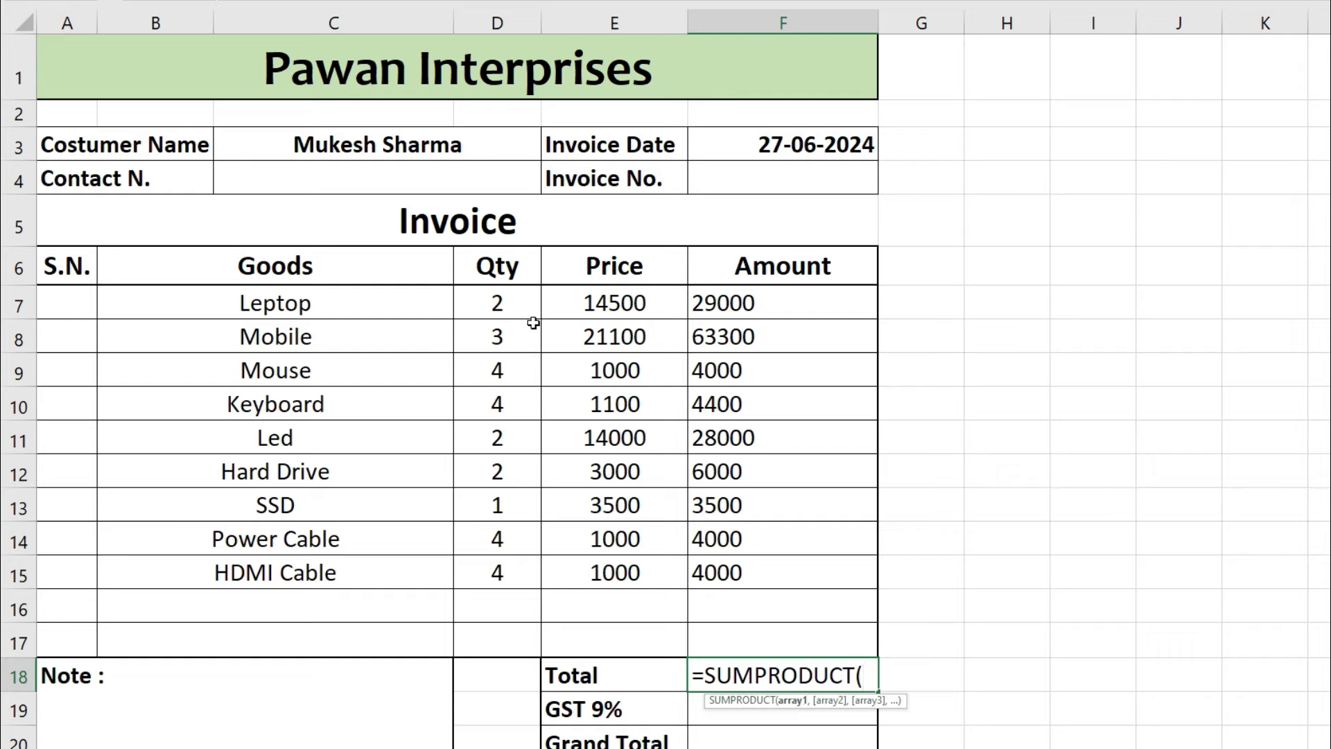
left_click(517, 308)
left_click_drag(517, 309, 511, 564)
type(",")
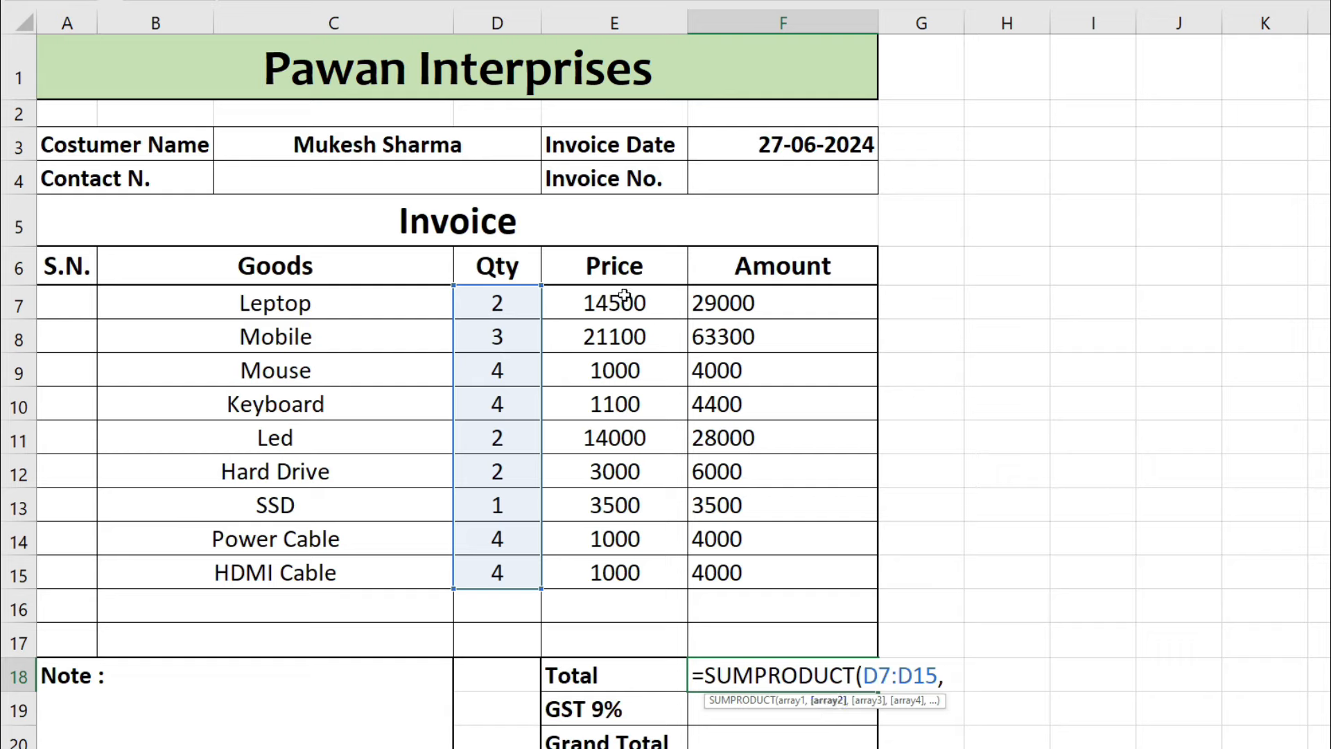
left_click_drag(616, 295, 627, 579)
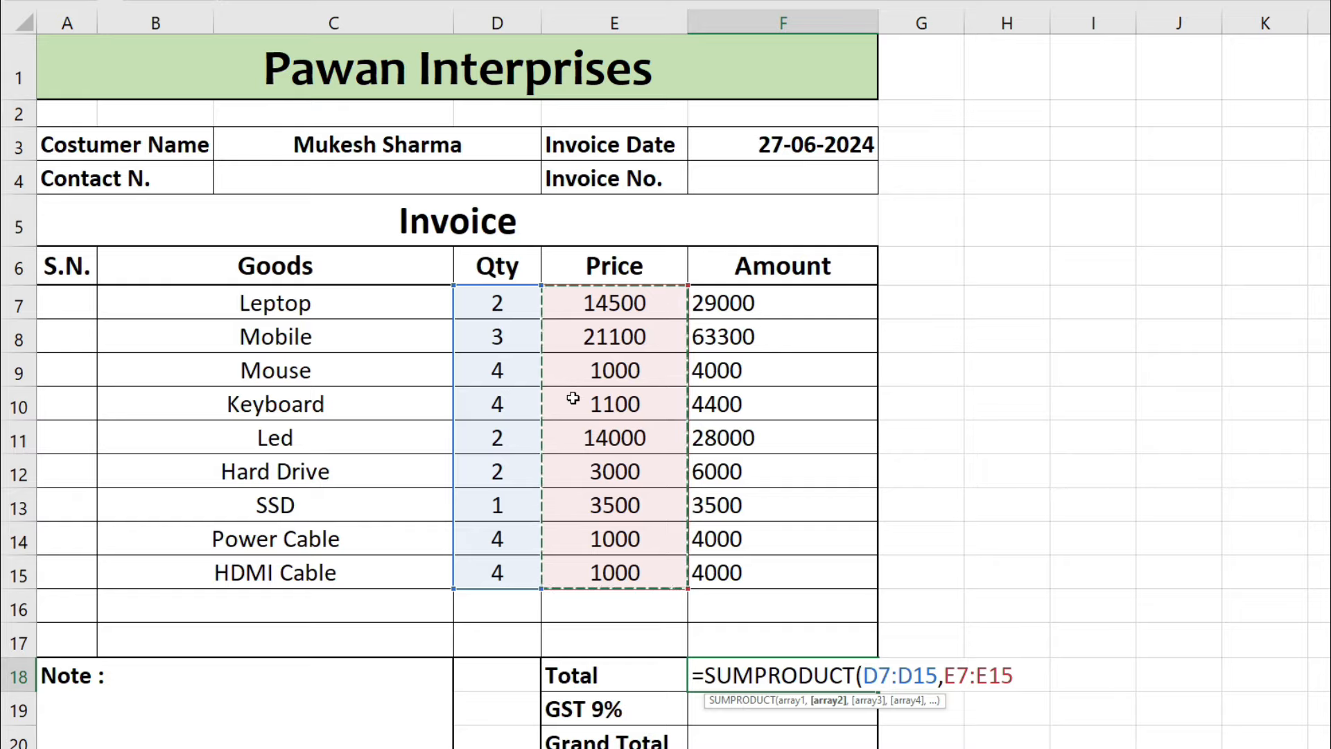
type(")")
key("Return")
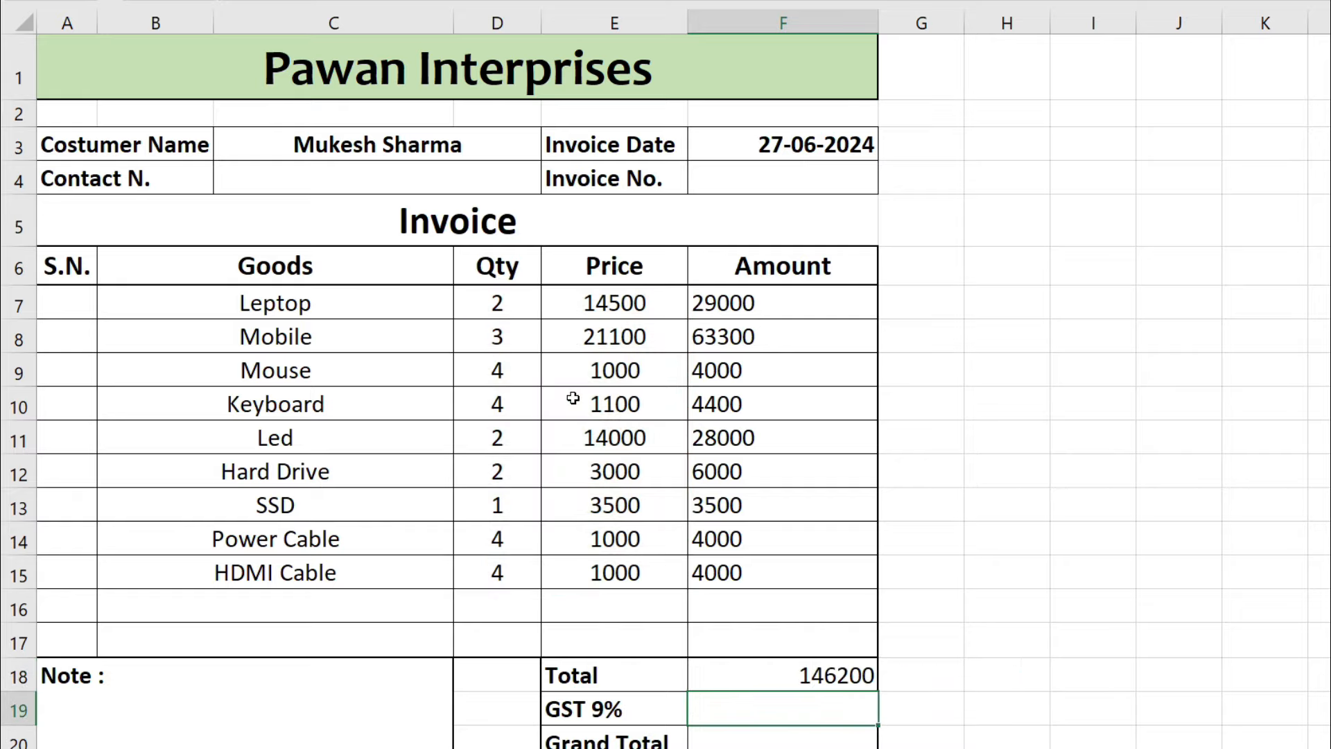
left_click(787, 676)
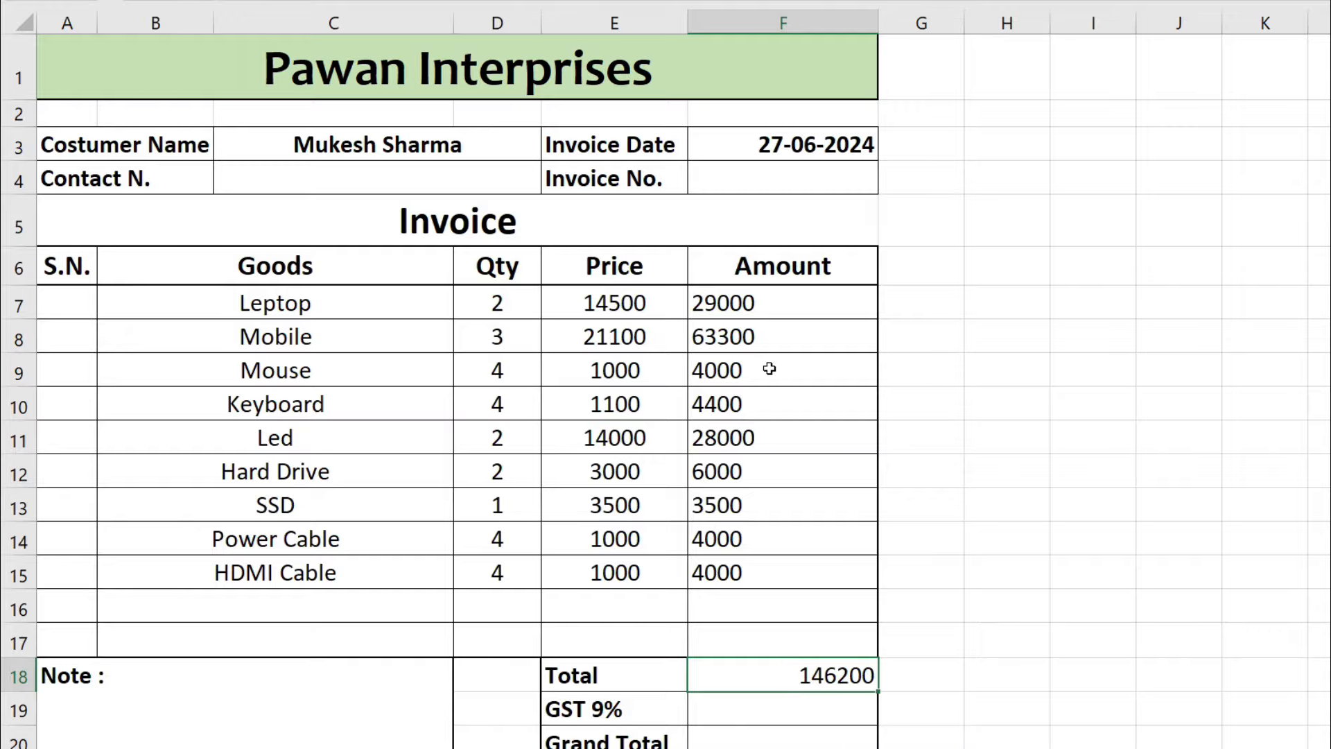
left_click_drag(777, 305, 754, 577)
left_click(772, 678)
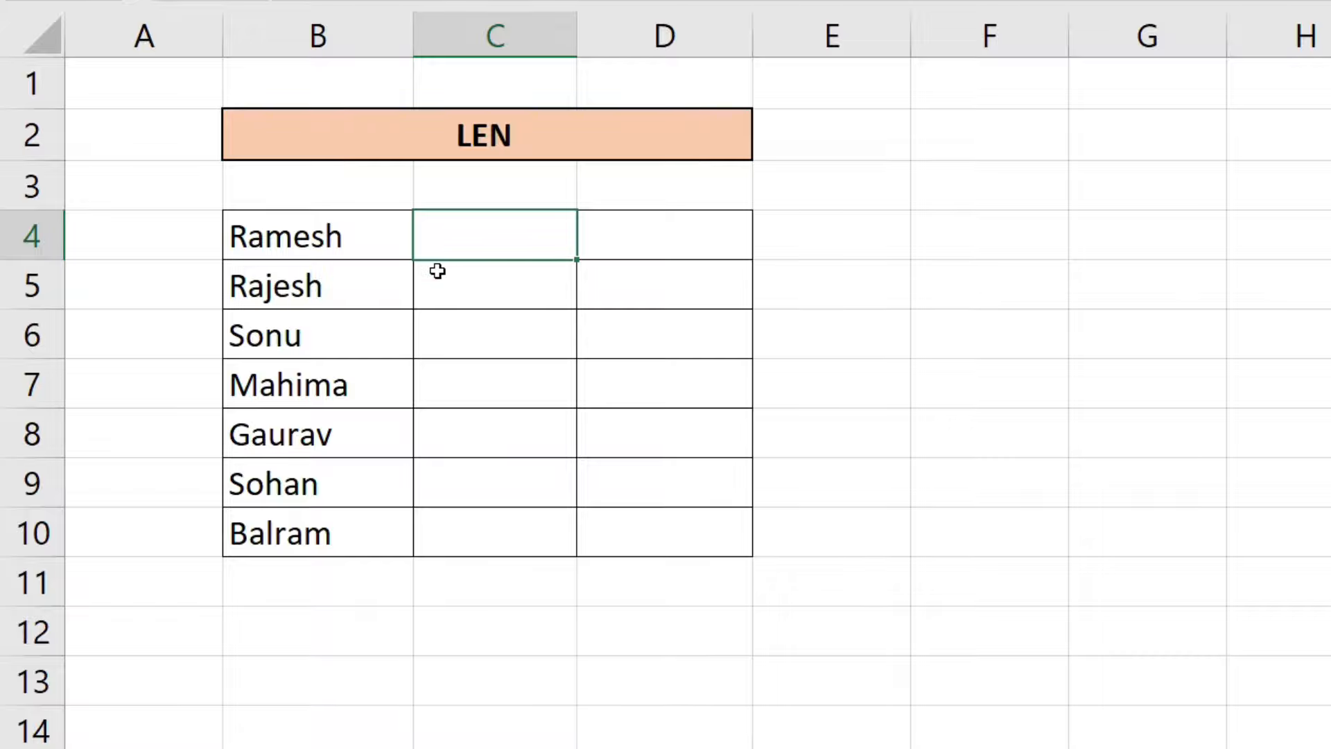
- Count the characters of the name in B4 by entering a LEN formula referencing B4 in cell C4
left_click(321, 241)
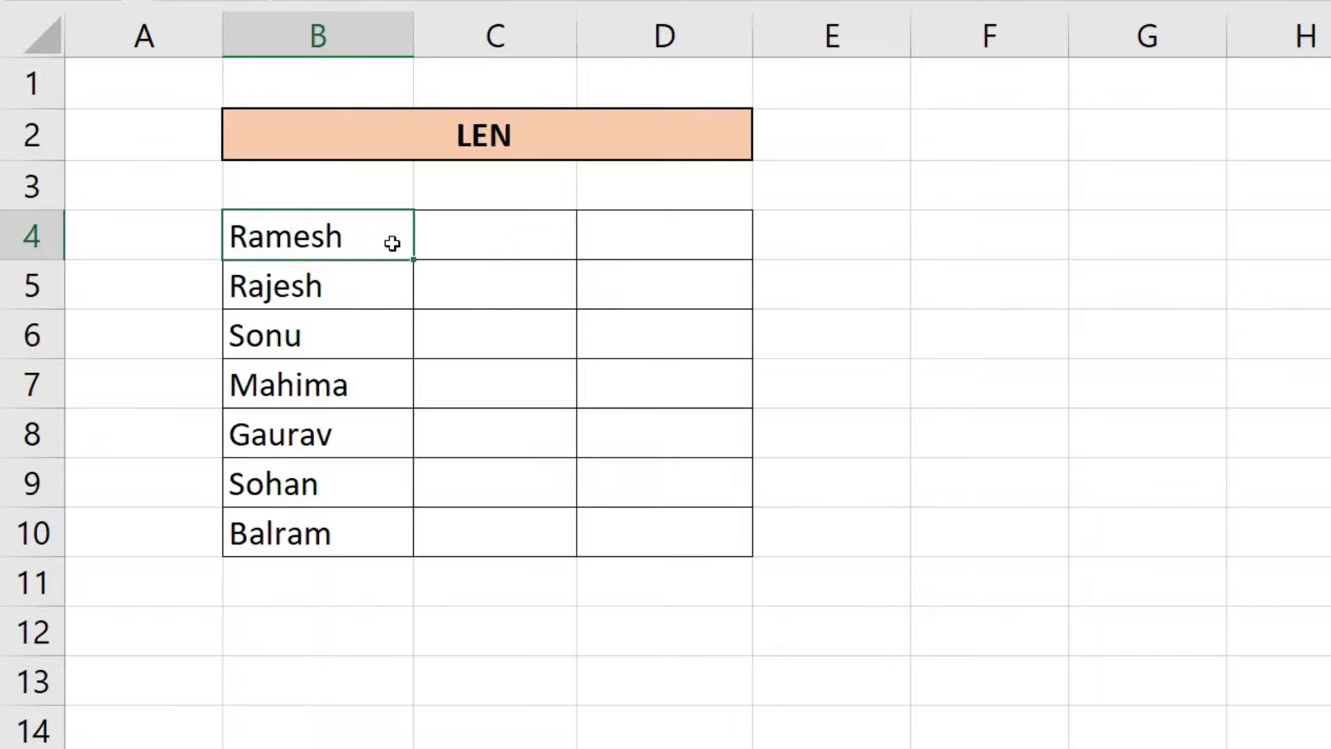
left_click(522, 241)
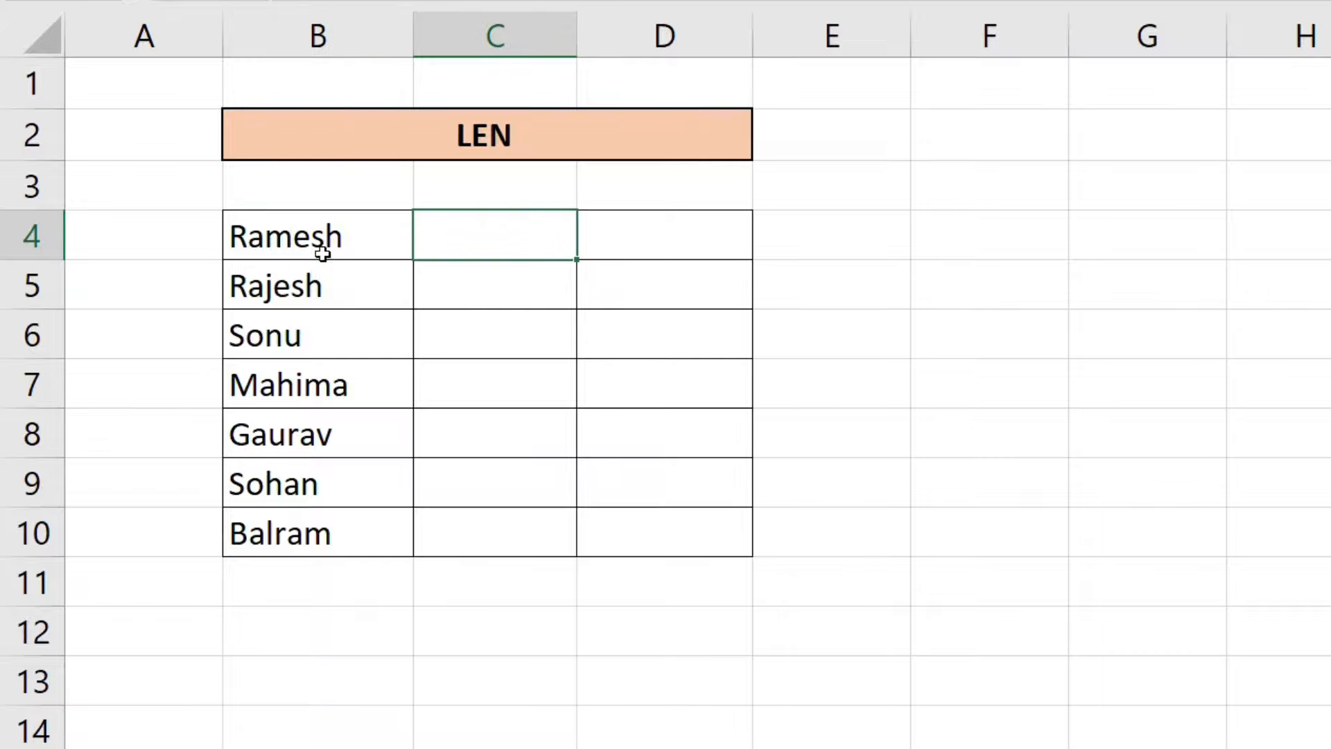
type("=LEN(")
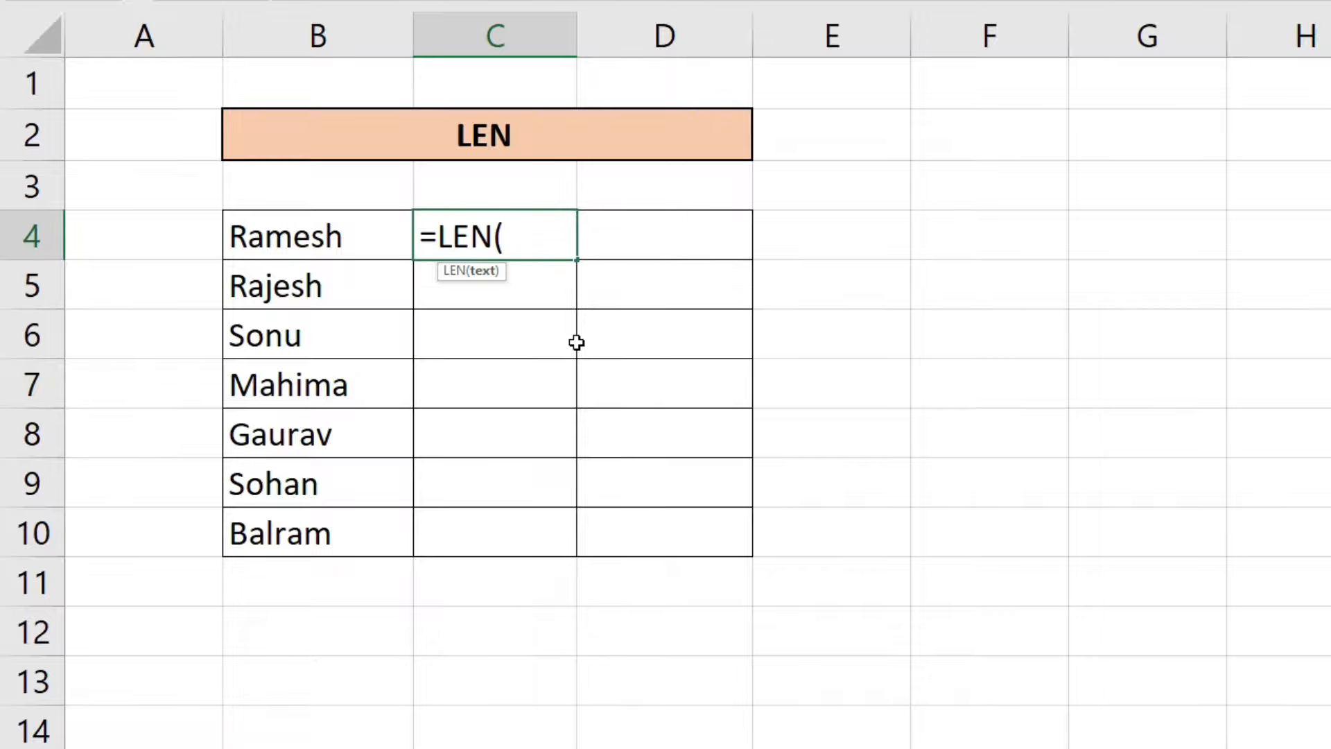
left_click(367, 233)
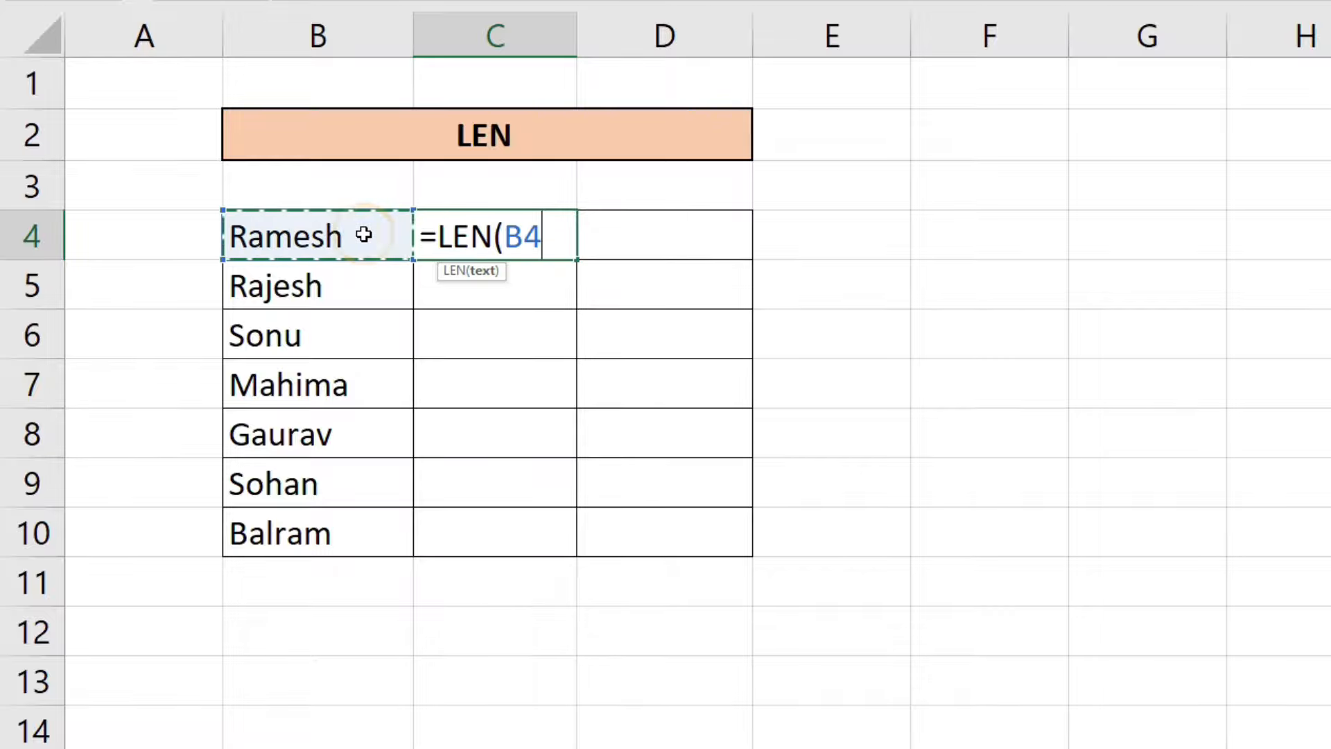
key("Return")
left_click(522, 238)
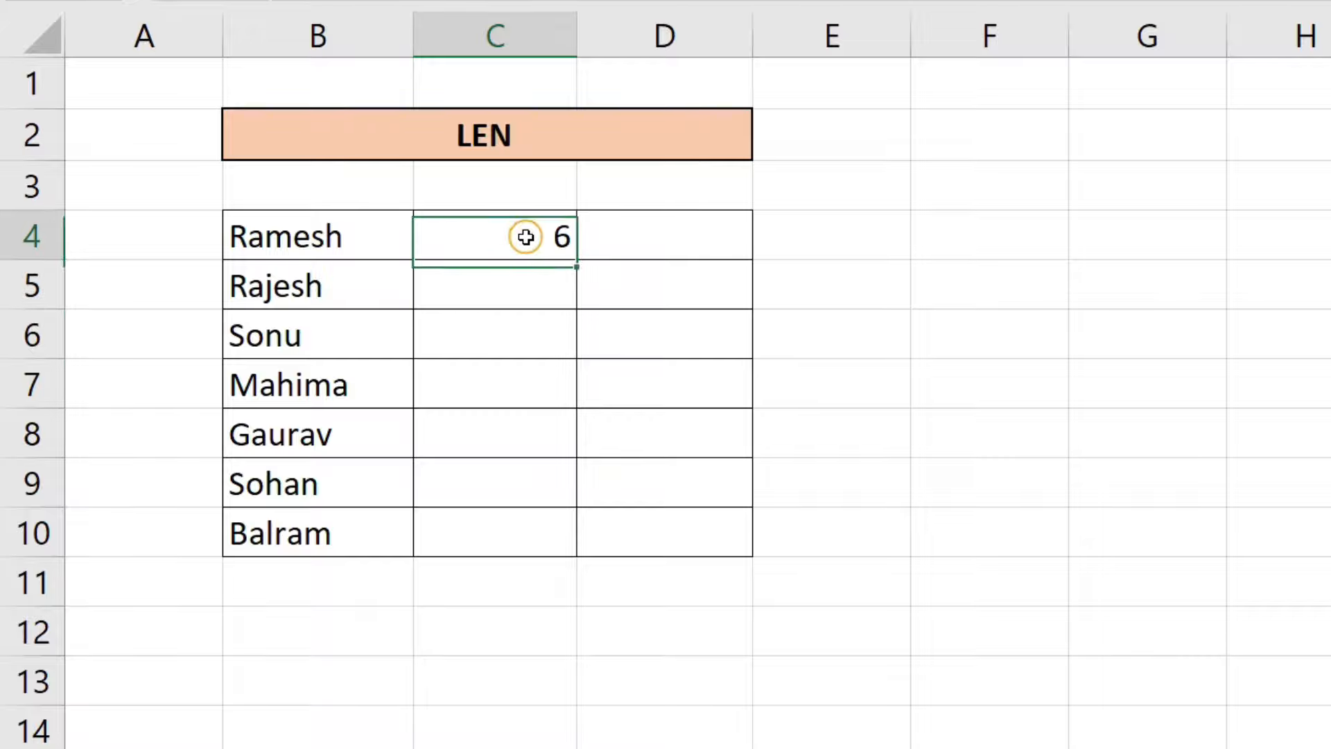
left_click(290, 238)
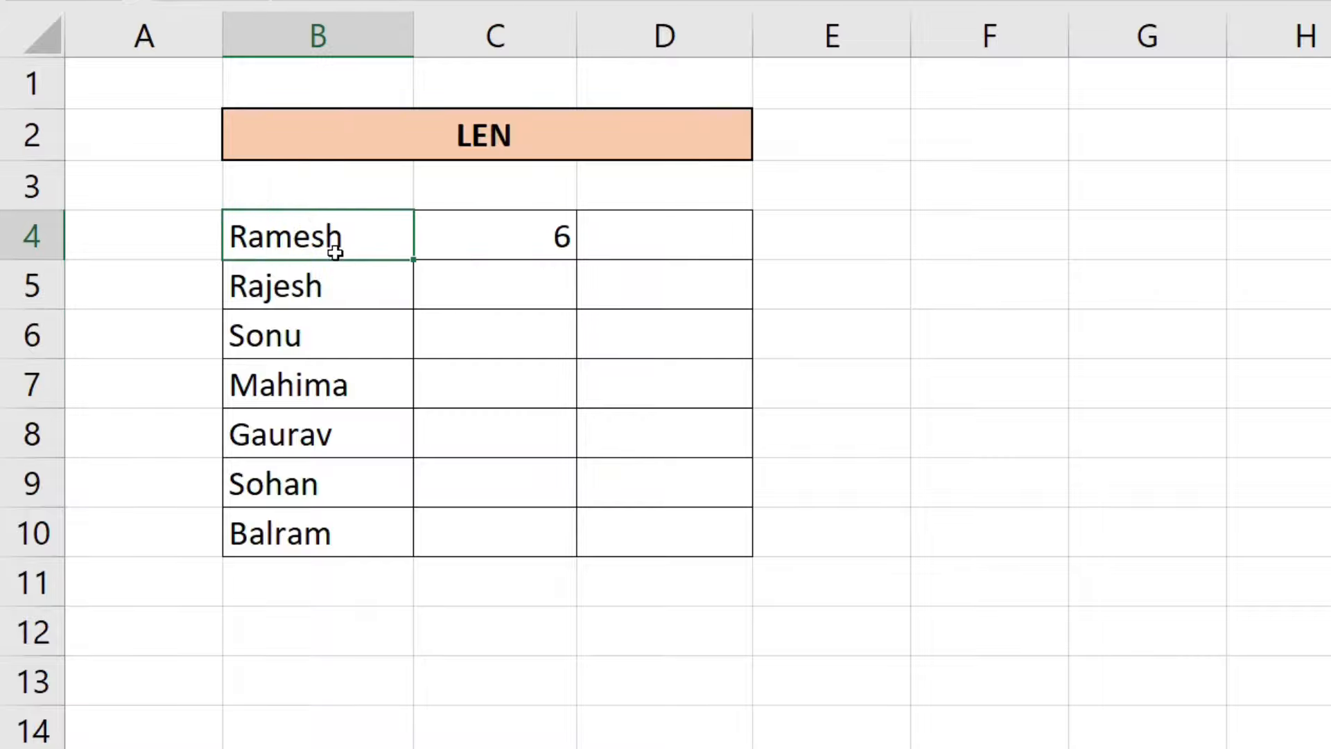
- Fill the LEN formula from C4 down through C10 for the remaining names
left_click(516, 239)
left_click_drag(581, 257, 558, 544)
left_click(544, 386)
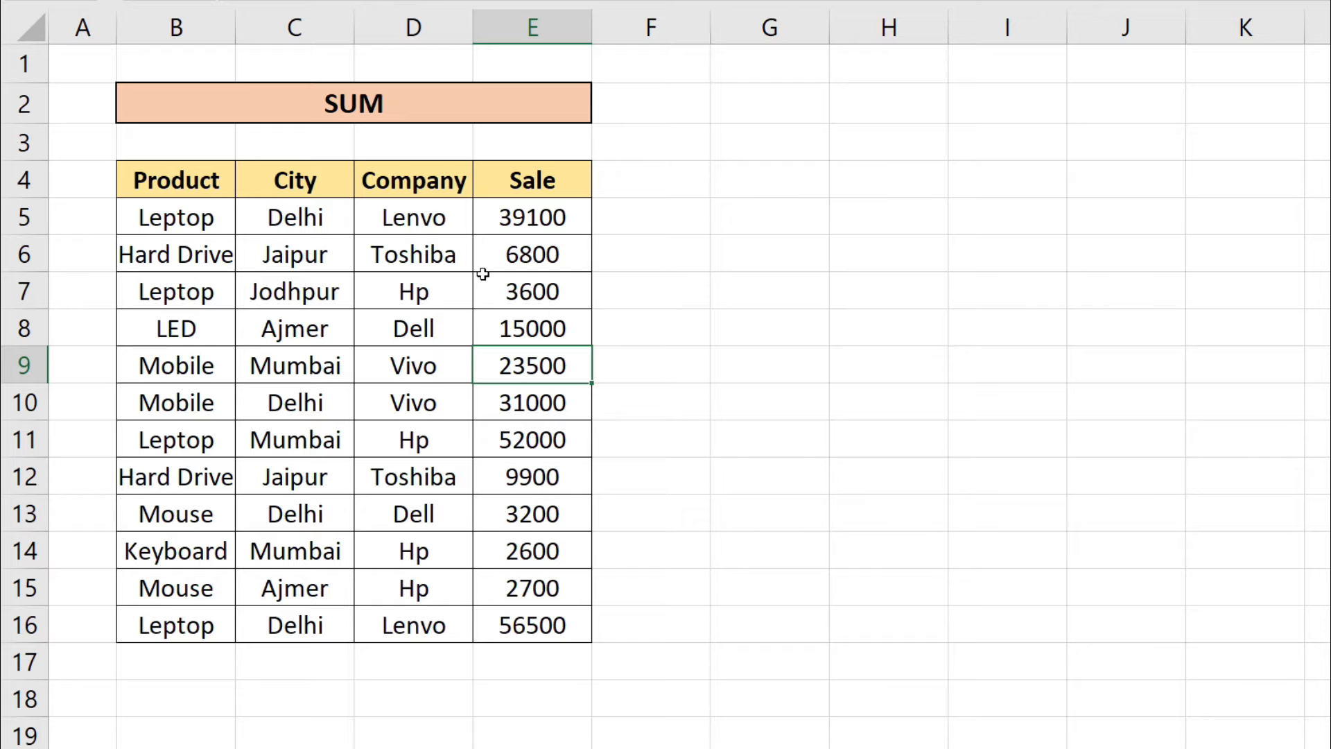
- Total the Sale column in E17 with a SUM formula listing each cell from E5 to E16 as a separate argument
left_click(583, 291)
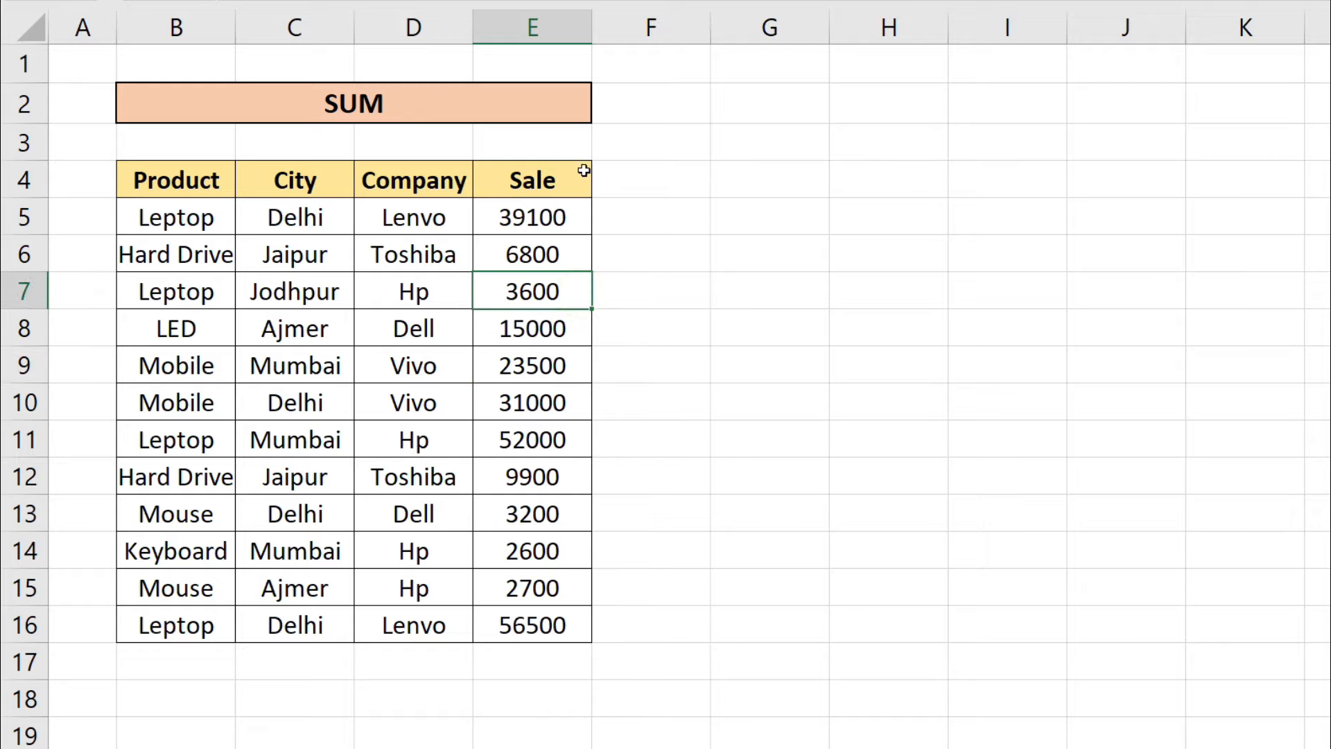
left_click_drag(567, 216, 529, 634)
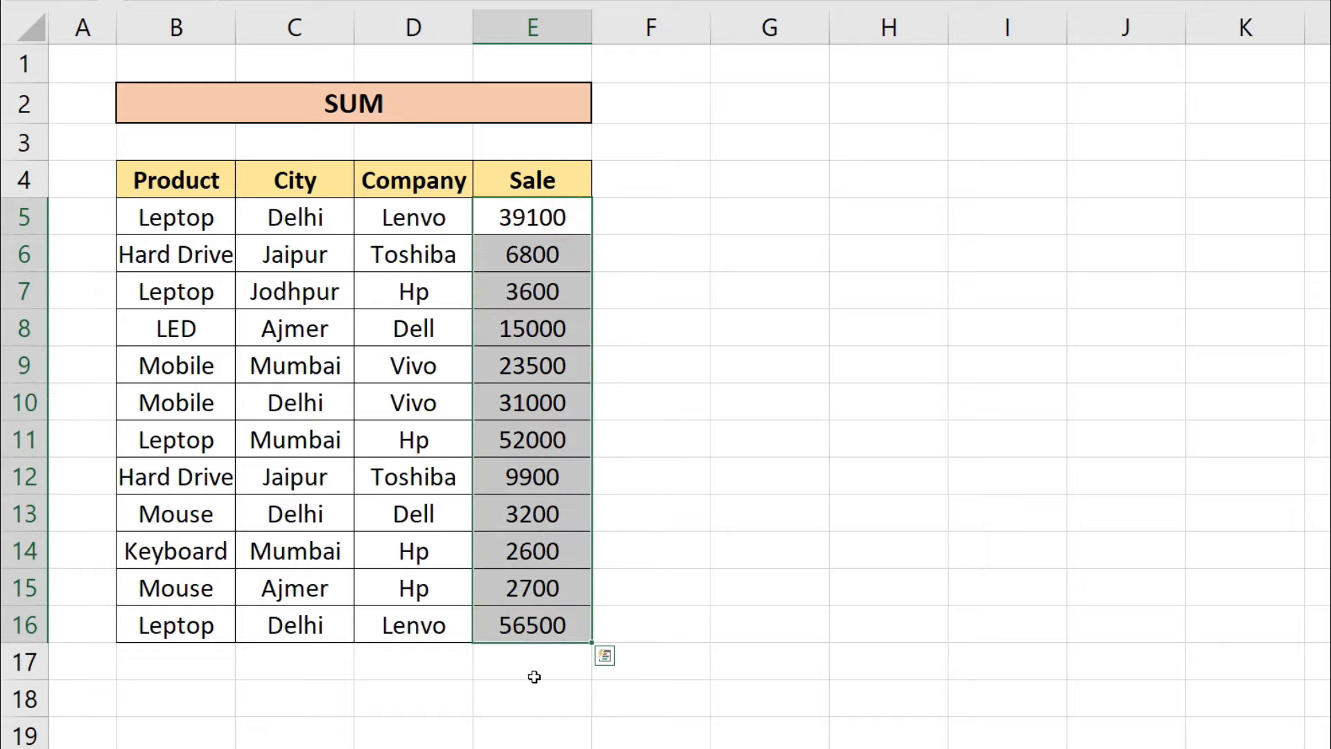
left_click(535, 661)
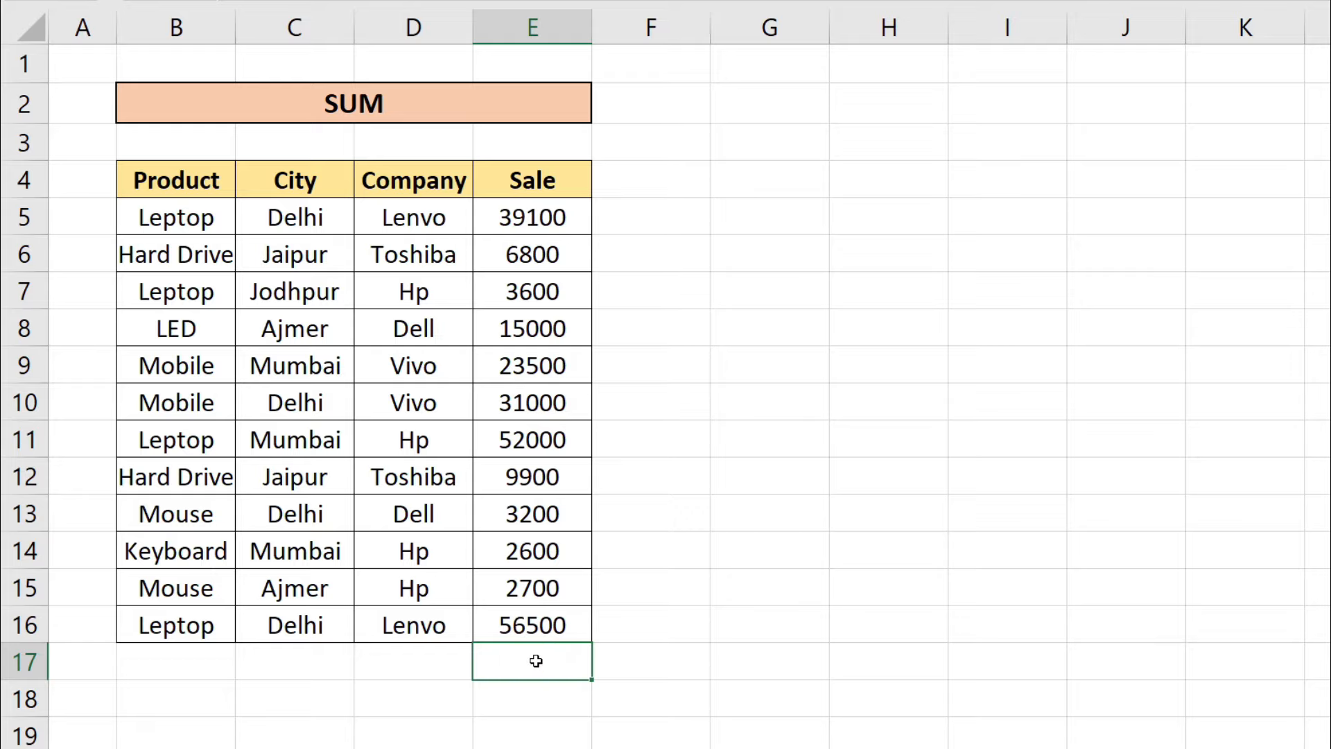
type("=SUM(")
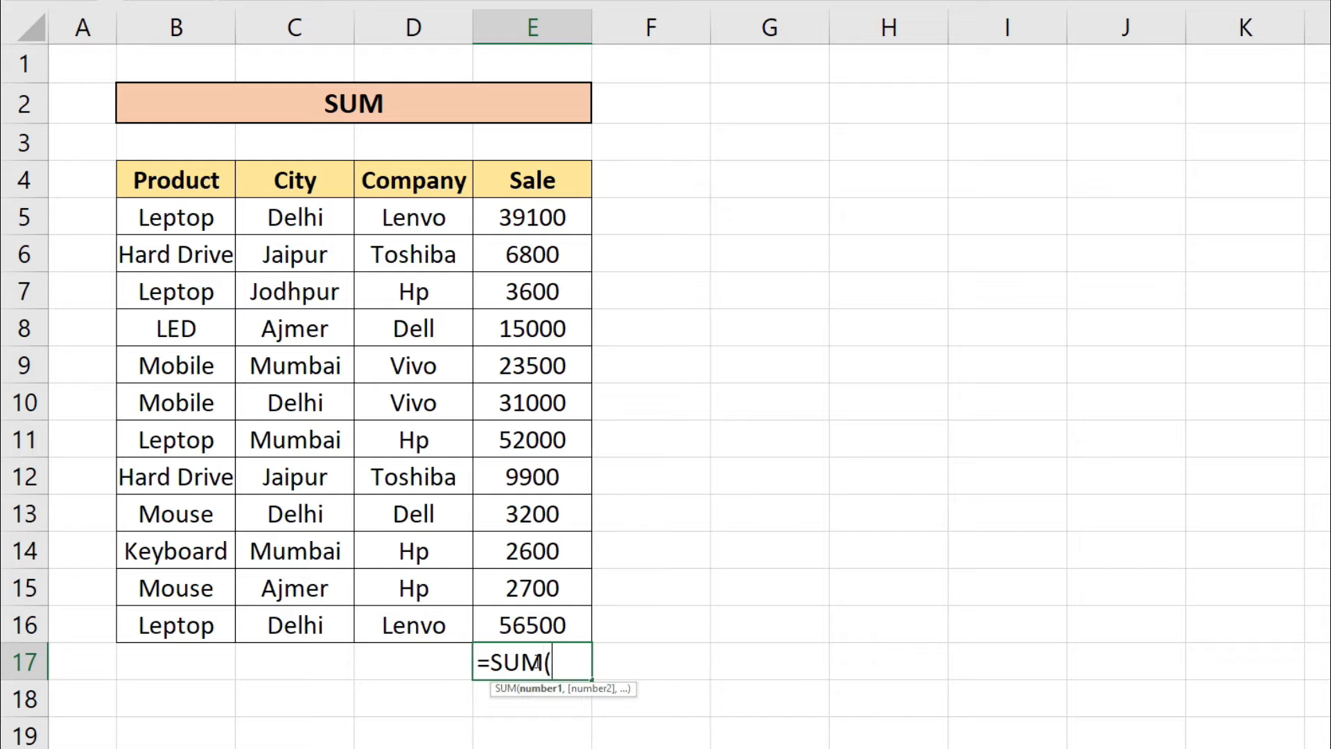
left_click(533, 218)
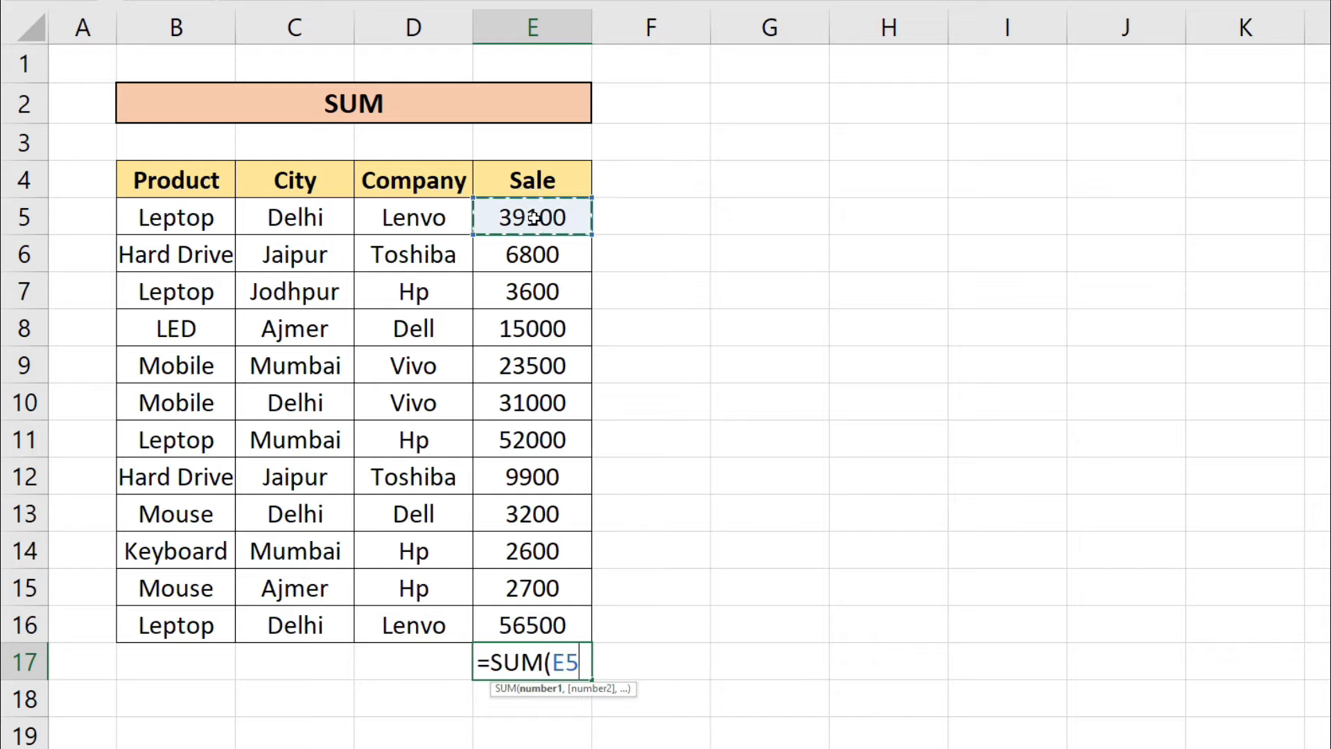
type(",")
left_click(537, 262)
type(",")
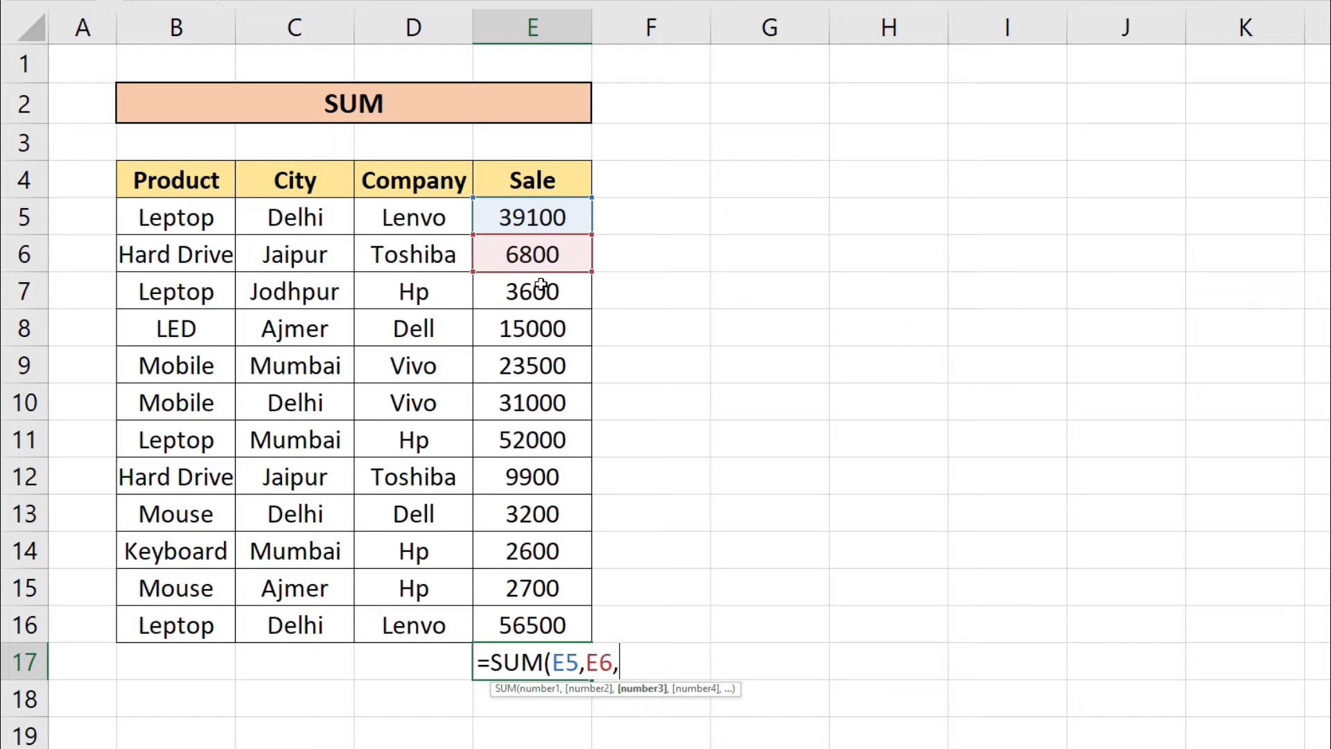
left_click(540, 299)
type(",")
left_click(541, 330)
type(",")
left_click(543, 375)
type(",")
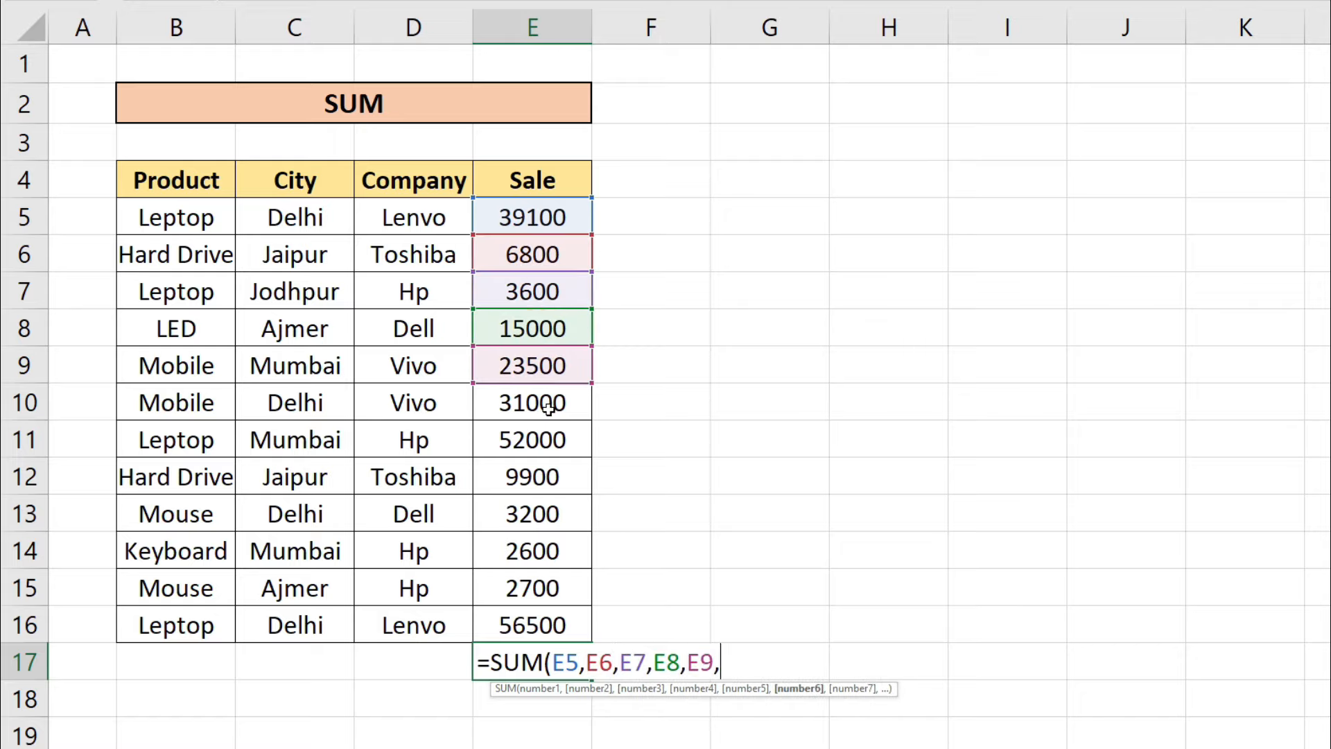
left_click(548, 408)
type(",")
left_click(544, 436)
type(",")
left_click(563, 477)
type(",")
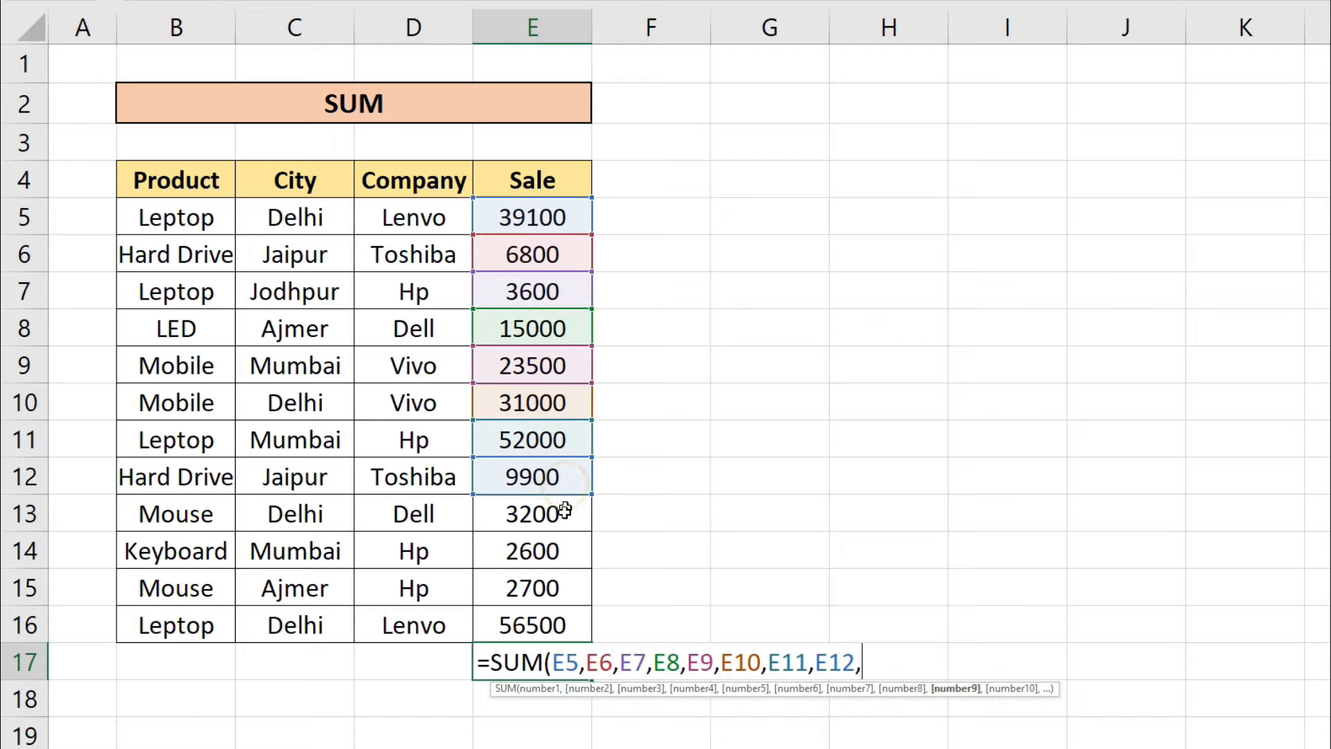
left_click(560, 521)
type(",")
left_click(558, 553)
type(",")
left_click(565, 590)
type(",")
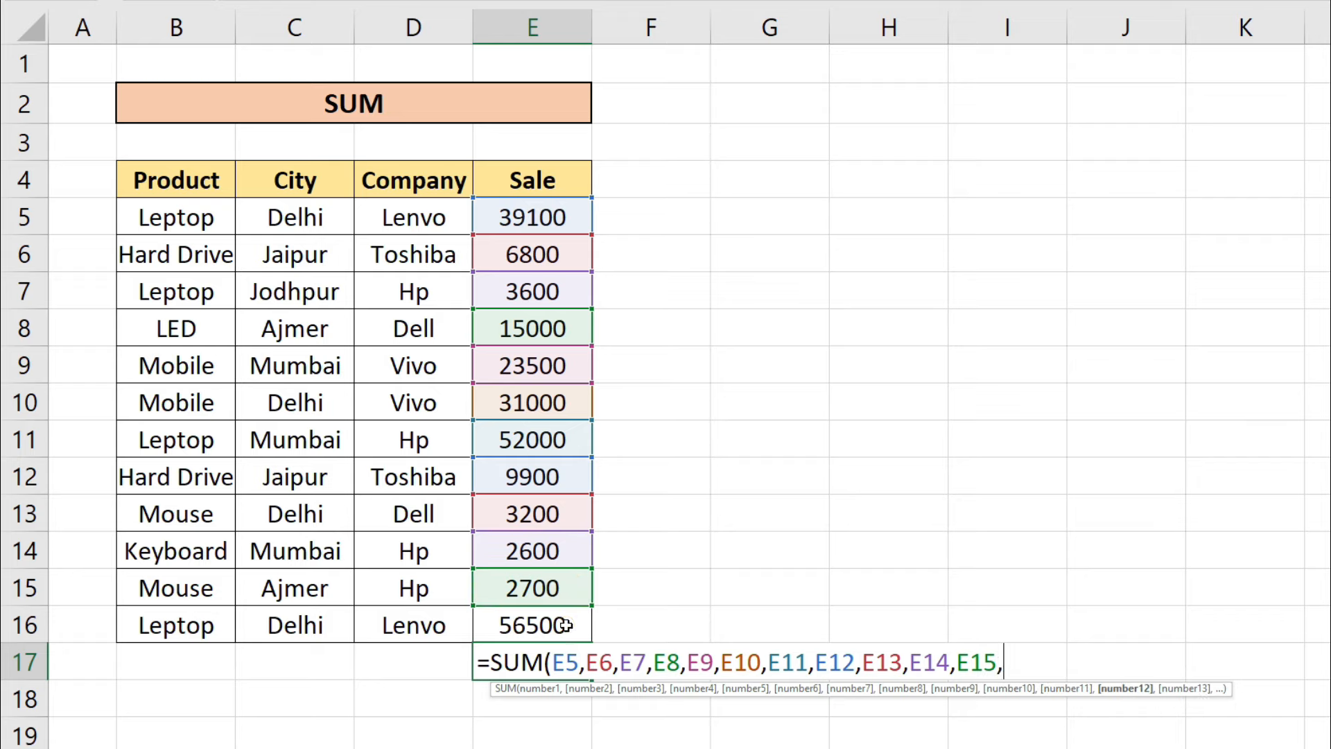
left_click(565, 625)
type(",")
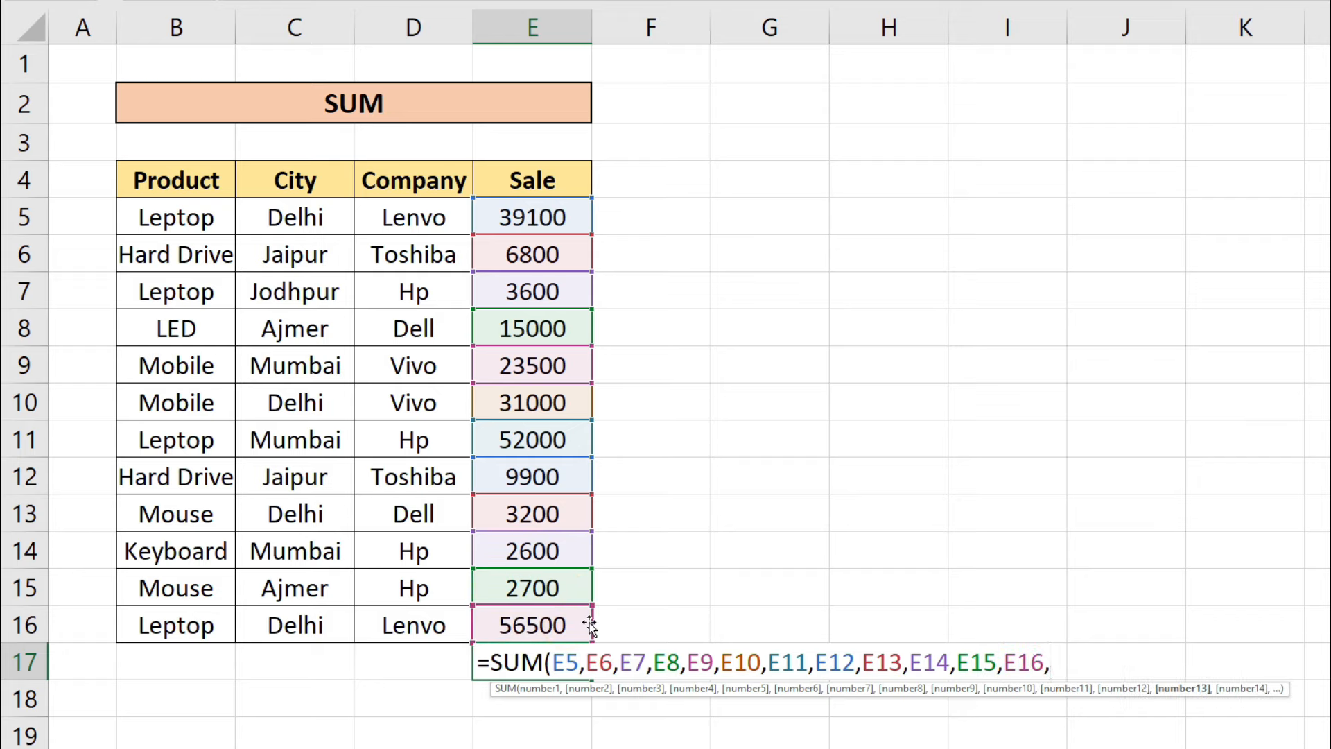
type(")")
key("Return")
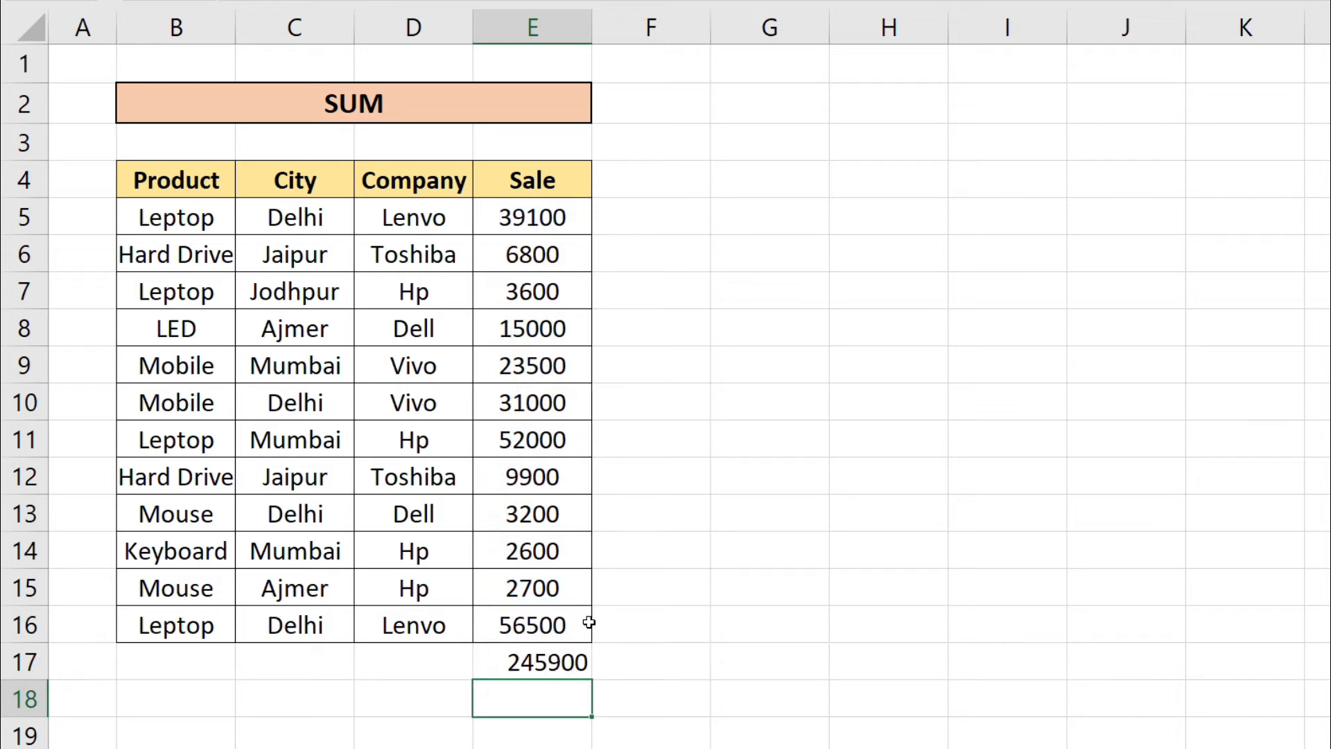
- Clear E17 and total the Sale column there with the range formula =SUM(E5:E16)
left_click(557, 660)
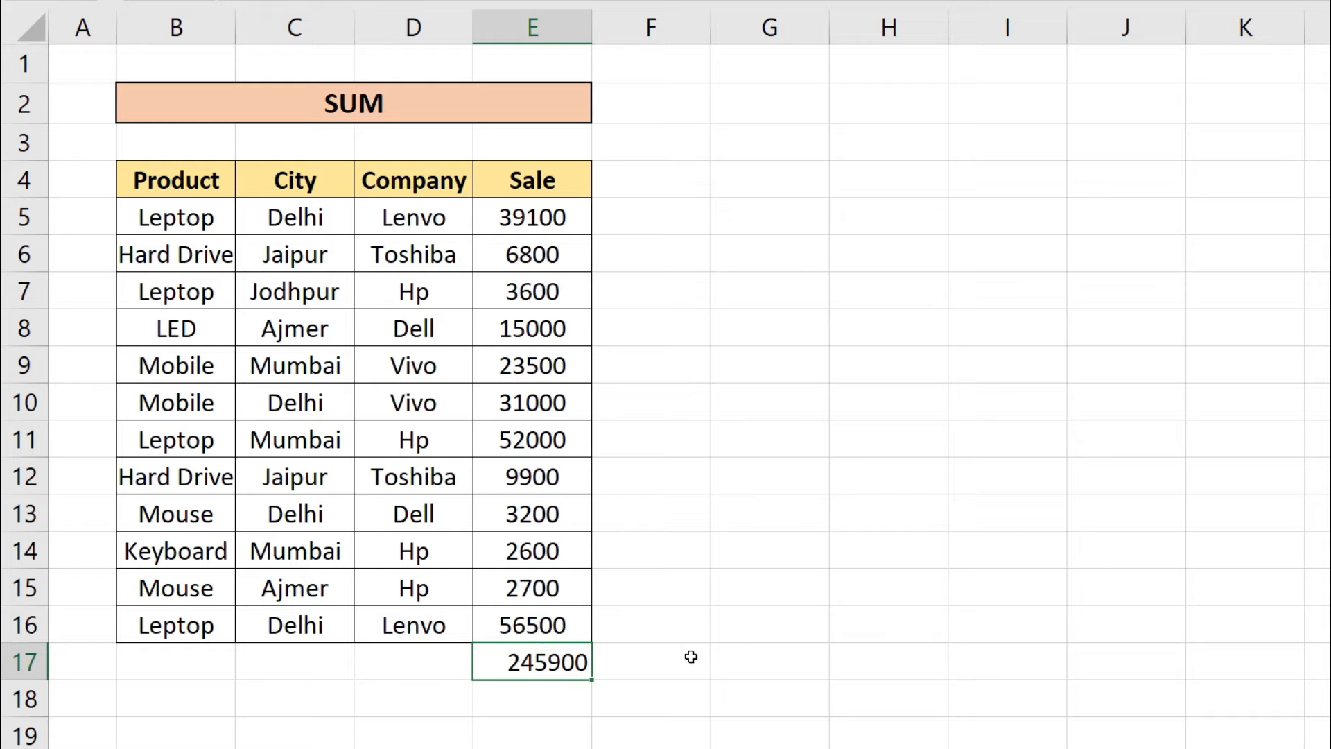
key("Delete")
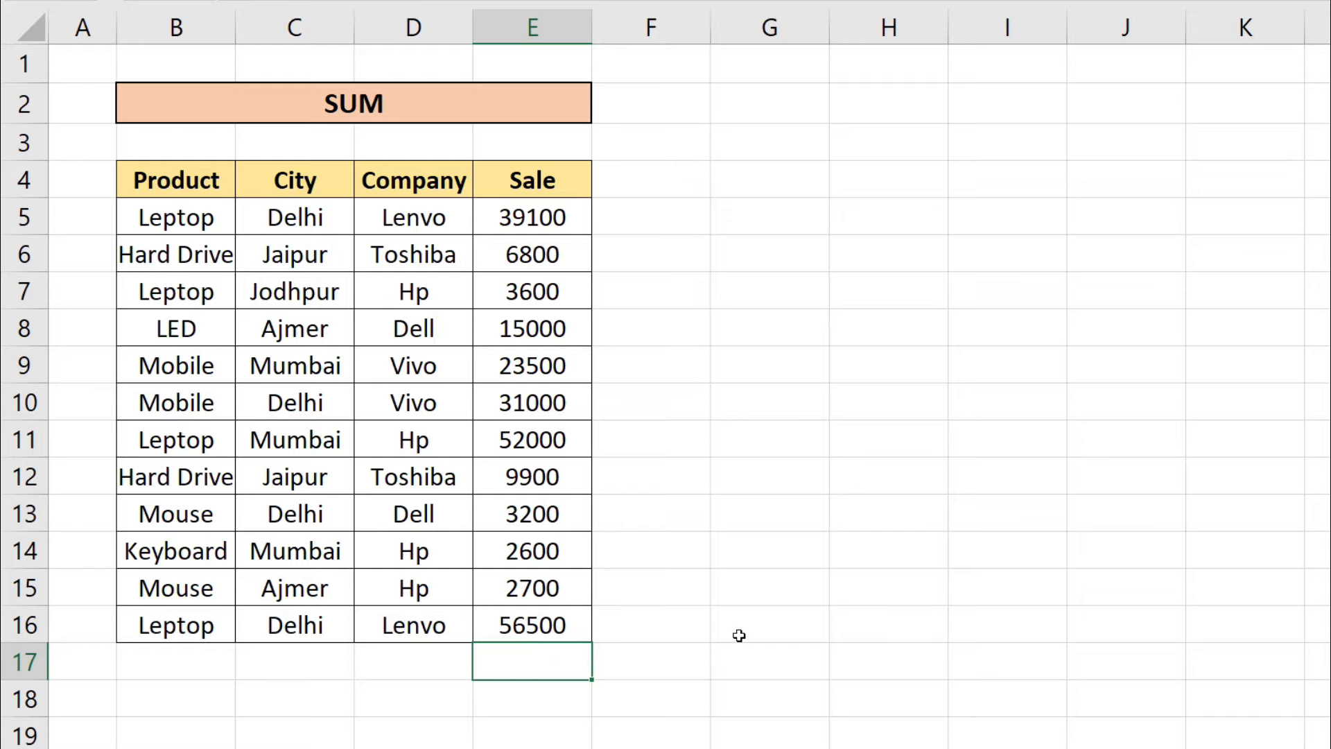
type("=SUME")
key("BackSpace")
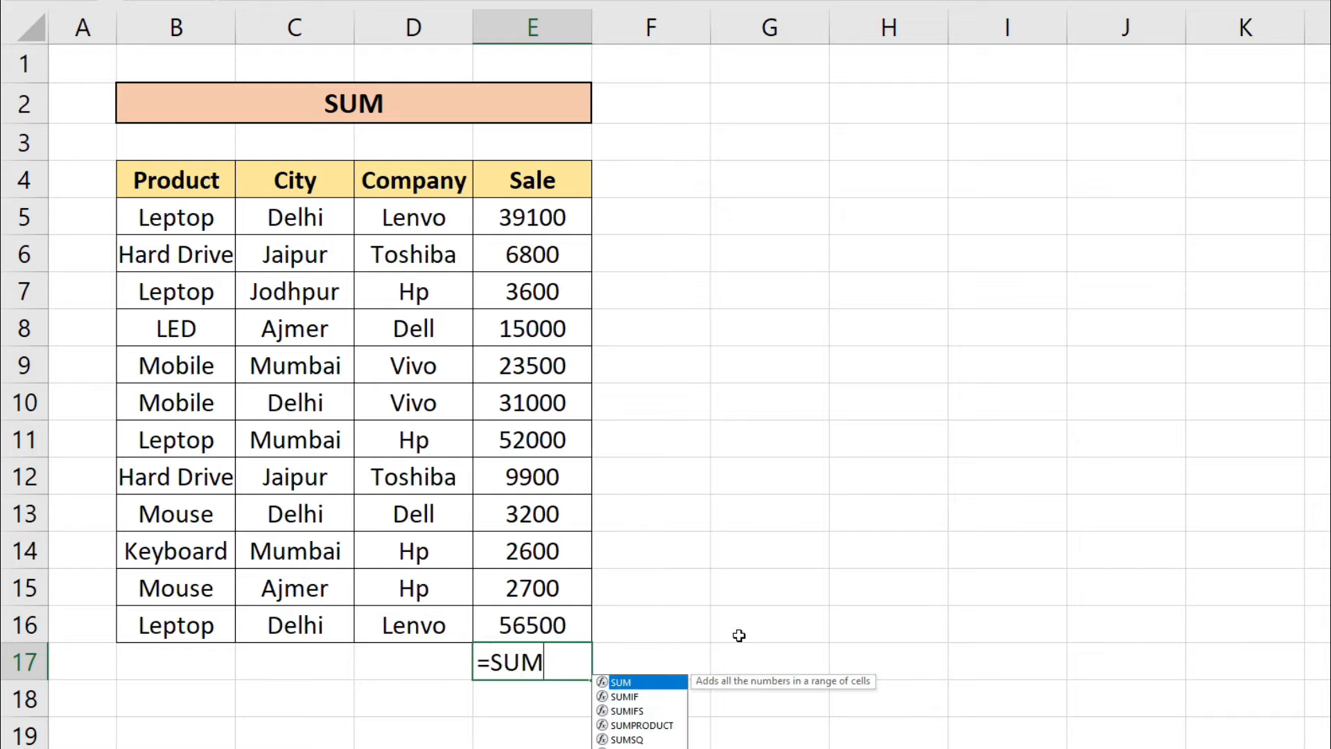
type("(")
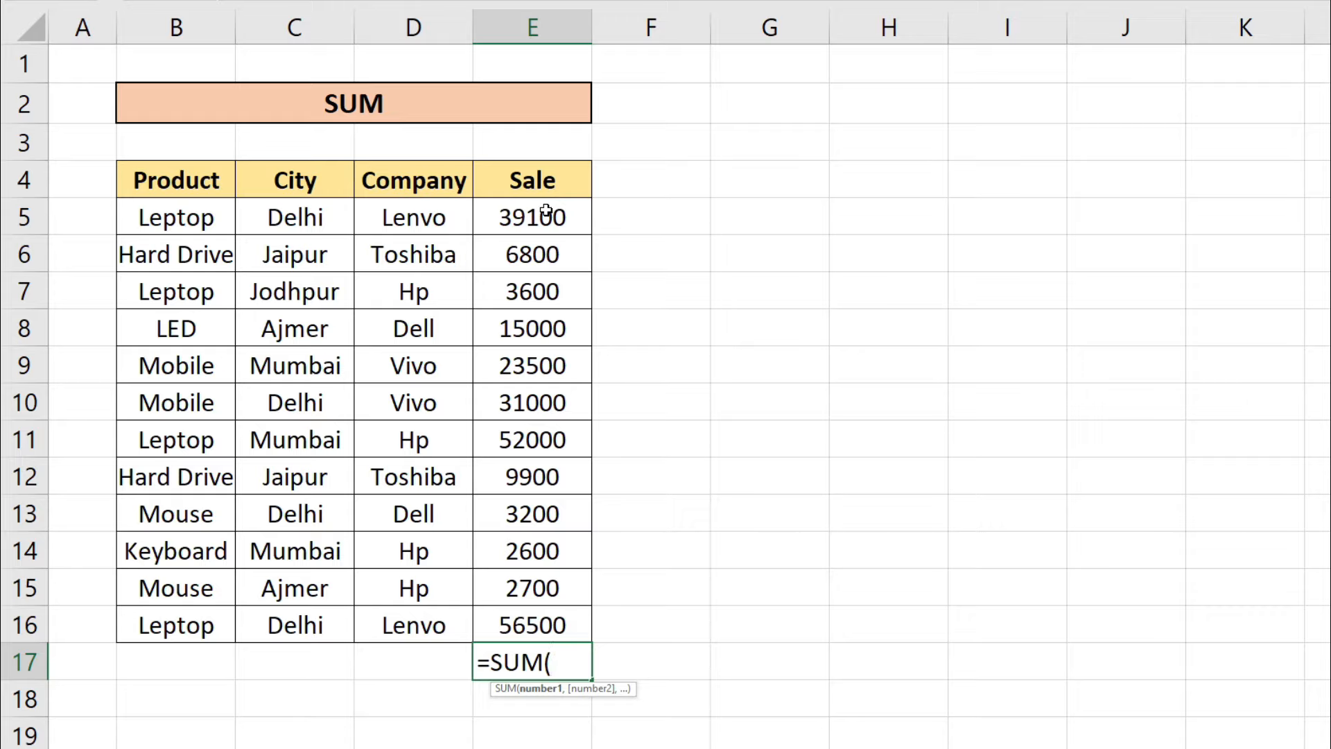
left_click_drag(545, 212, 537, 584)
left_click_drag(542, 606, 543, 613)
type(")")
key("Return")
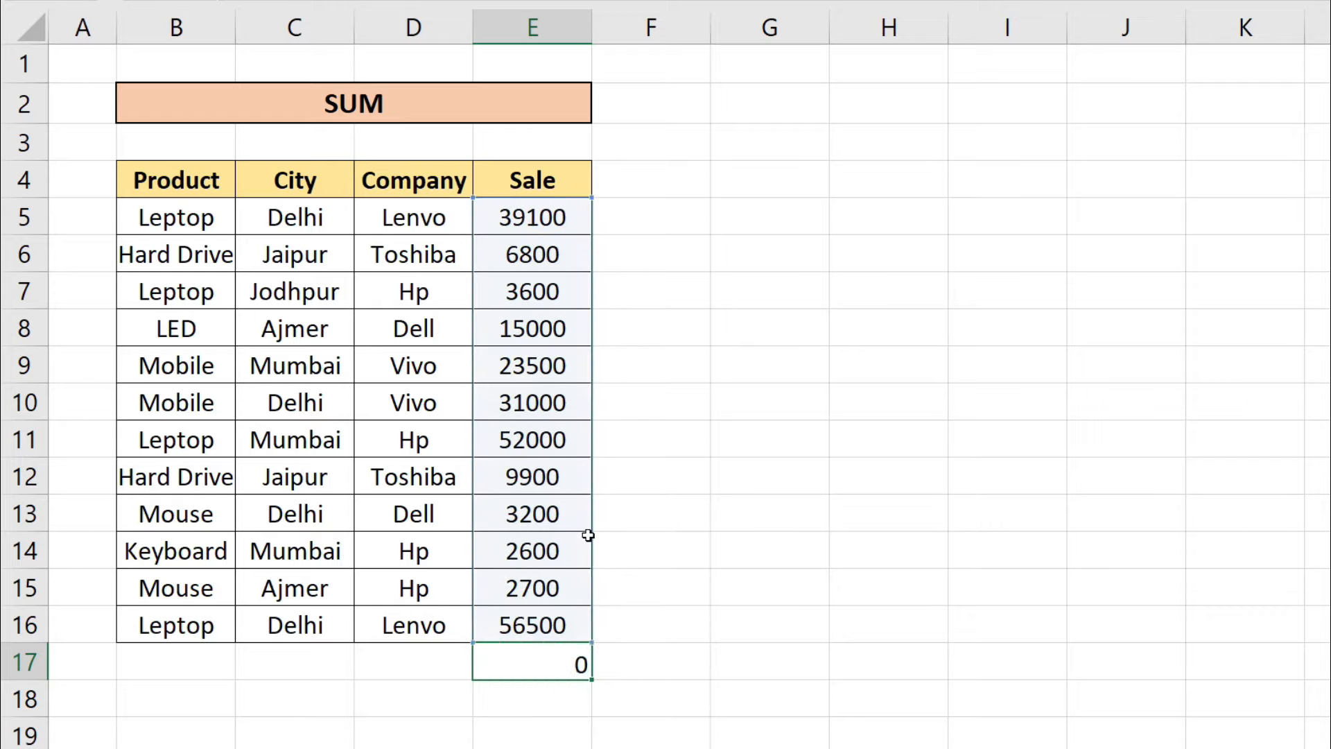
- Clear E17 and insert an AutoSum of the Sale values in E5:E16
left_click(560, 667)
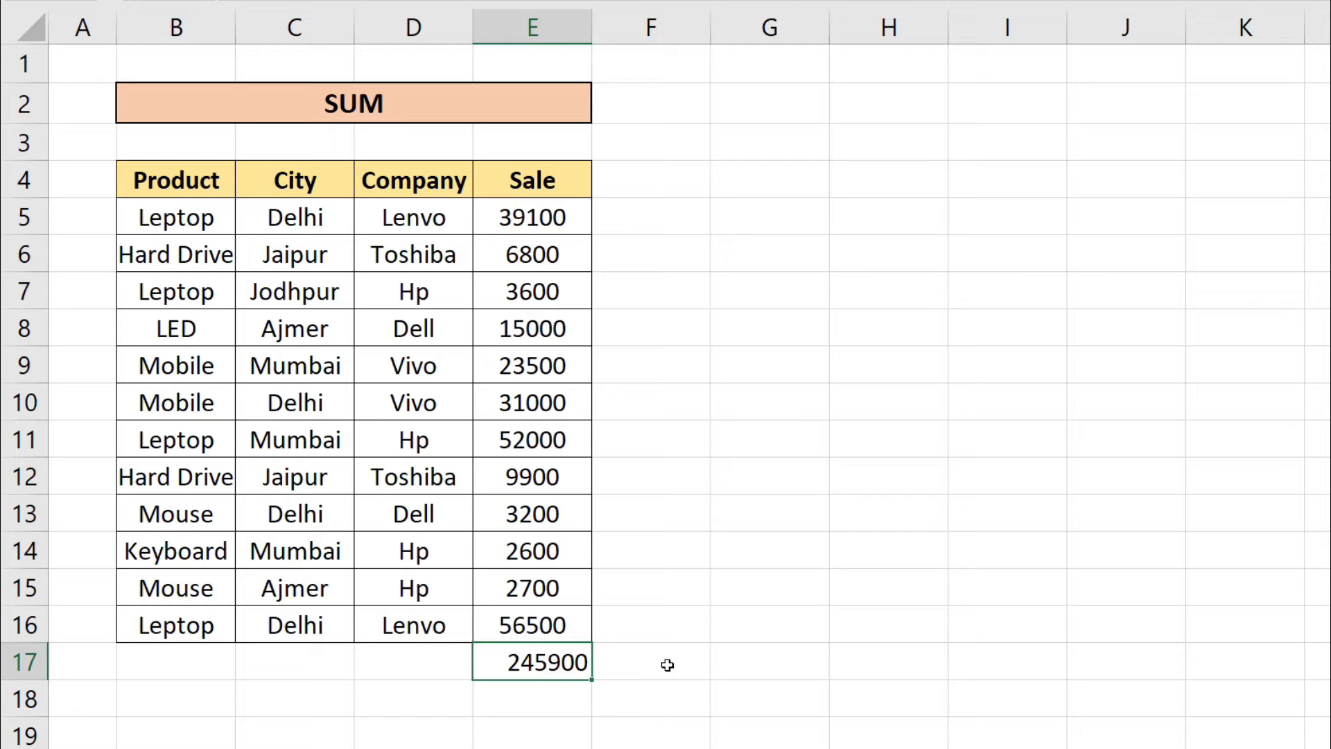
key("Delete")
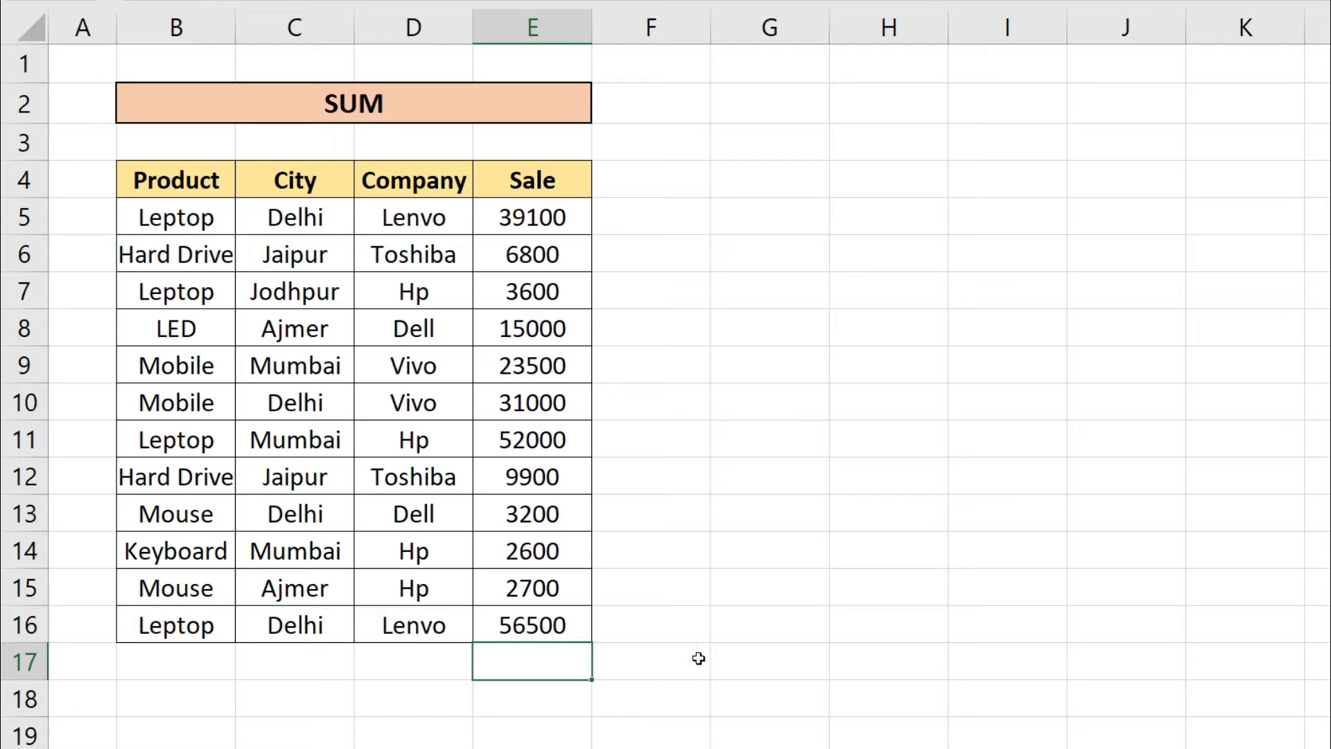
key("alt+equal")
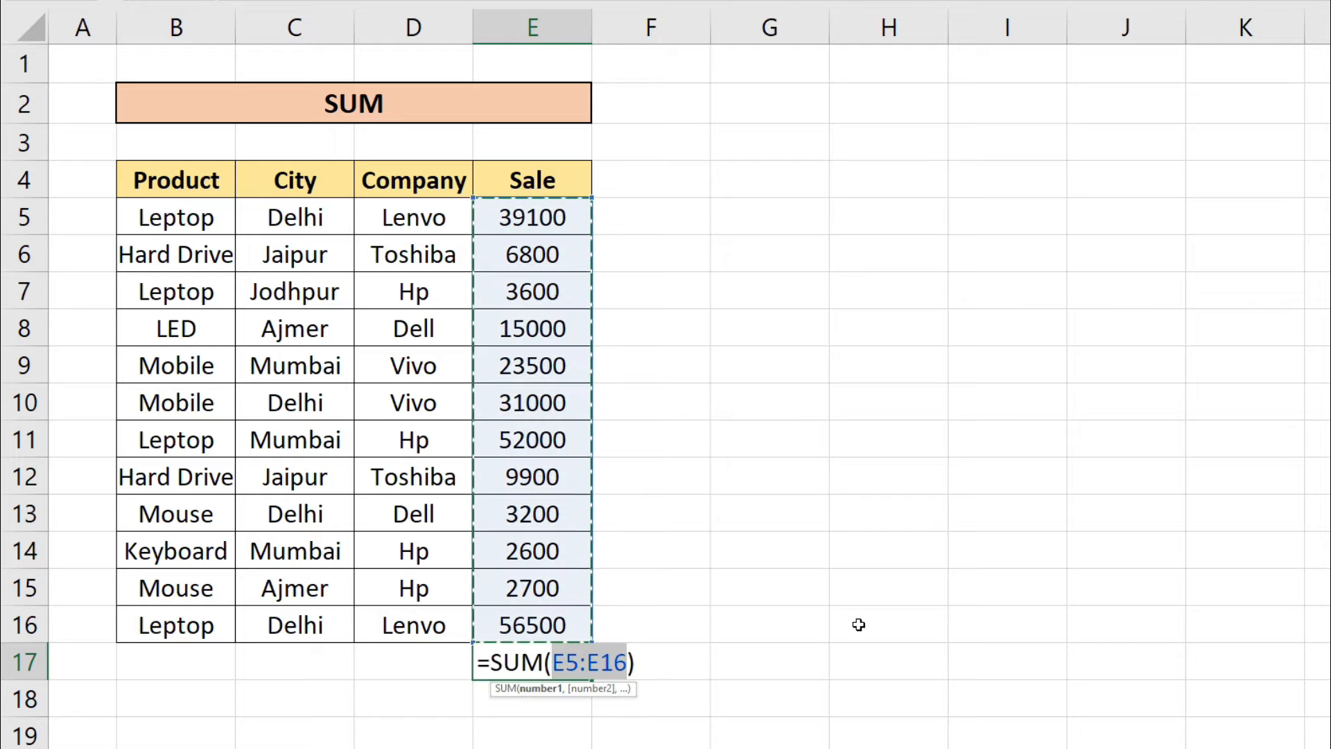
key("Return")
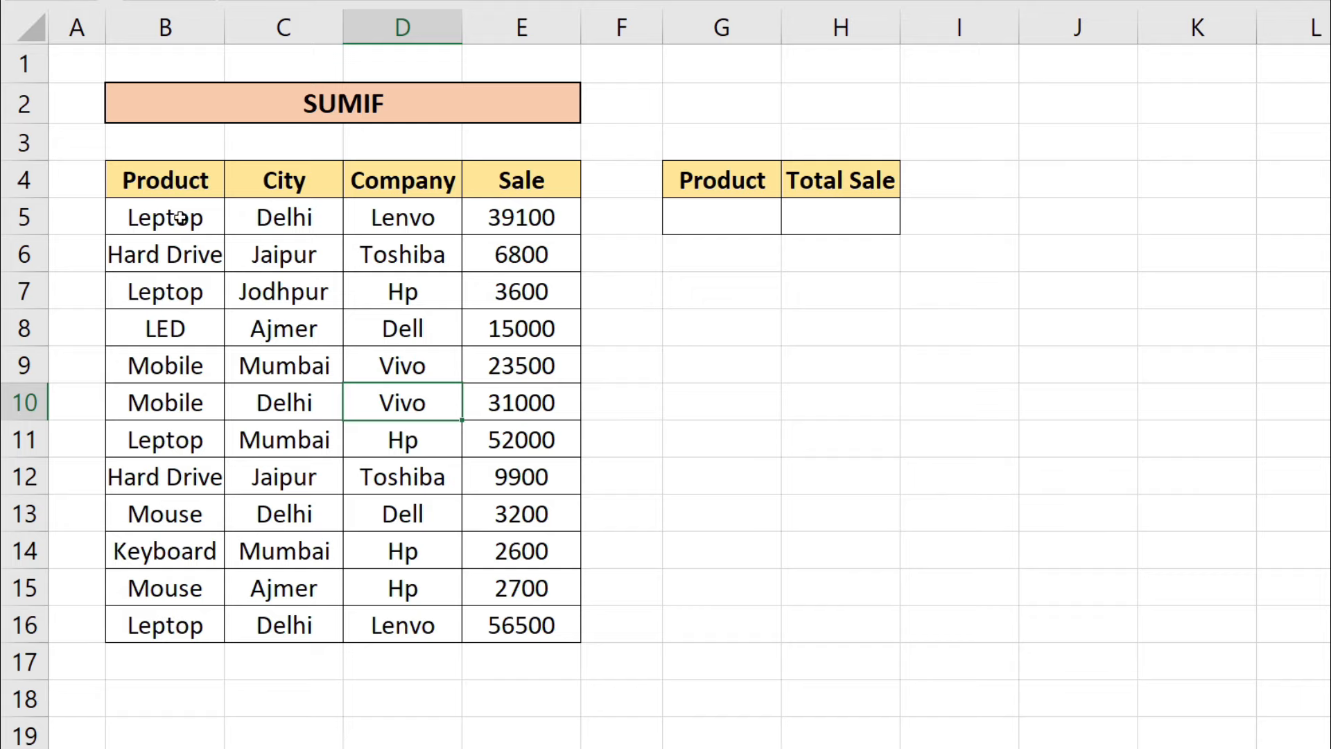
left_click_drag(182, 217, 493, 614)
left_click(472, 521)
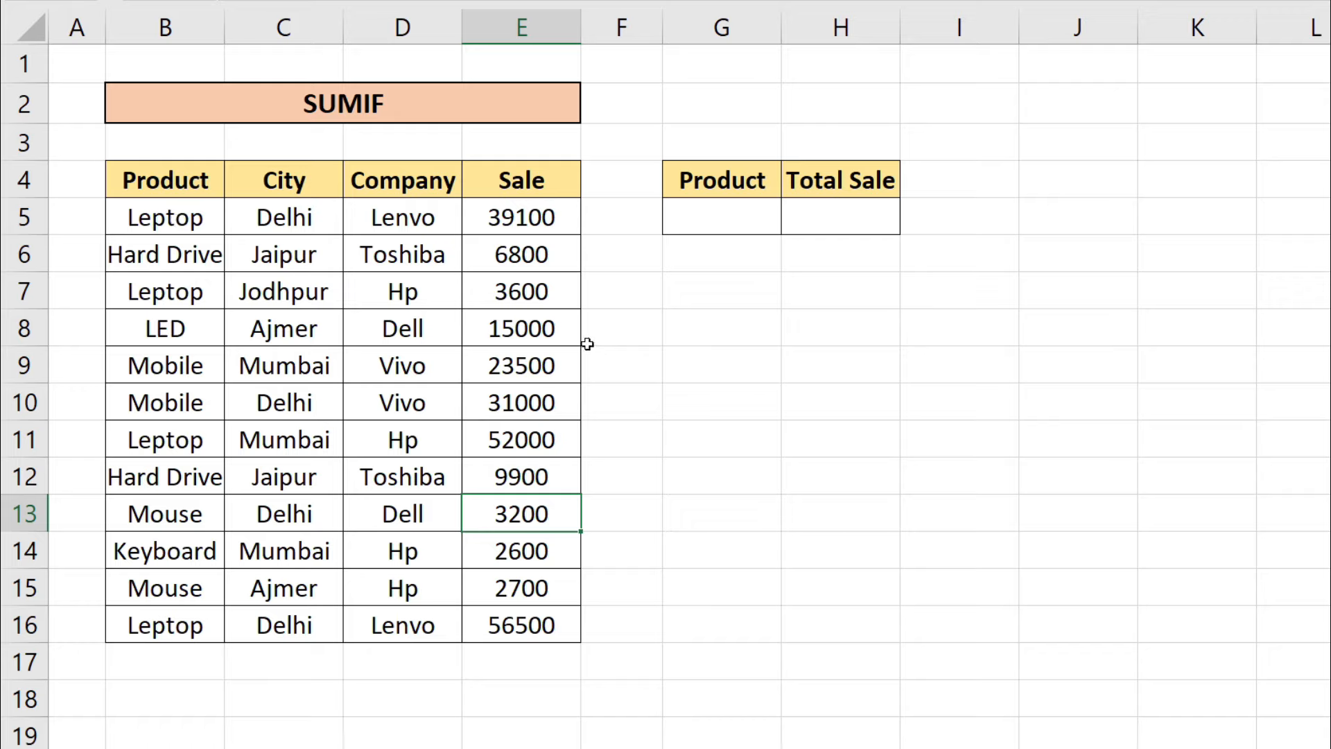
left_click(192, 220)
left_click(187, 296)
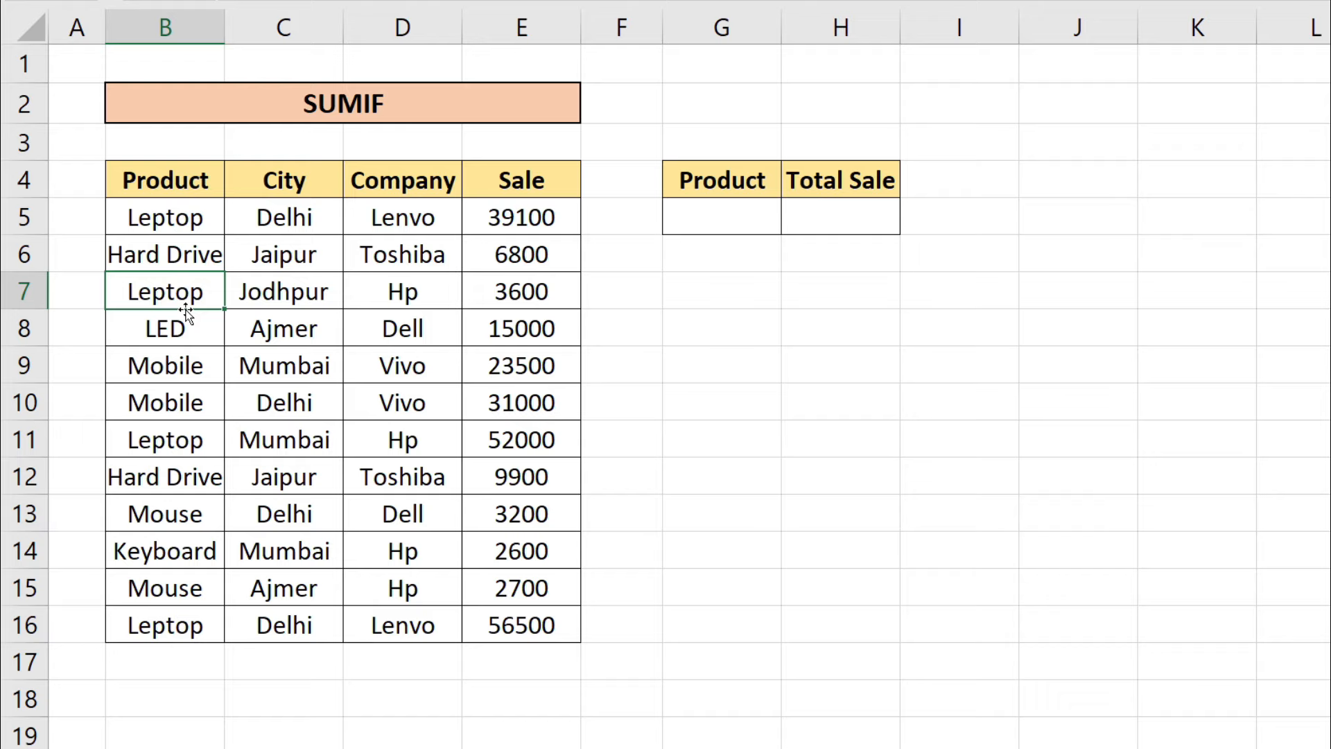
left_click(192, 431)
left_click_drag(192, 430, 547, 441)
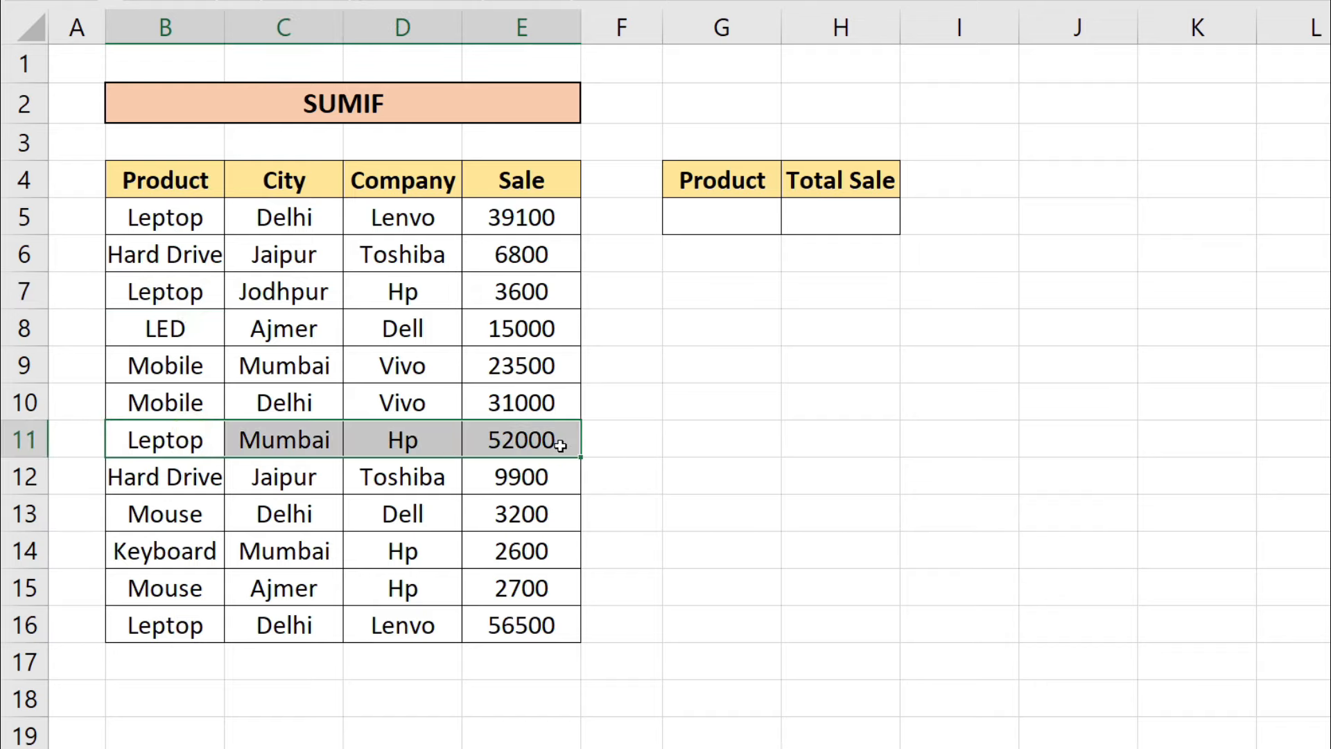
left_click(548, 442)
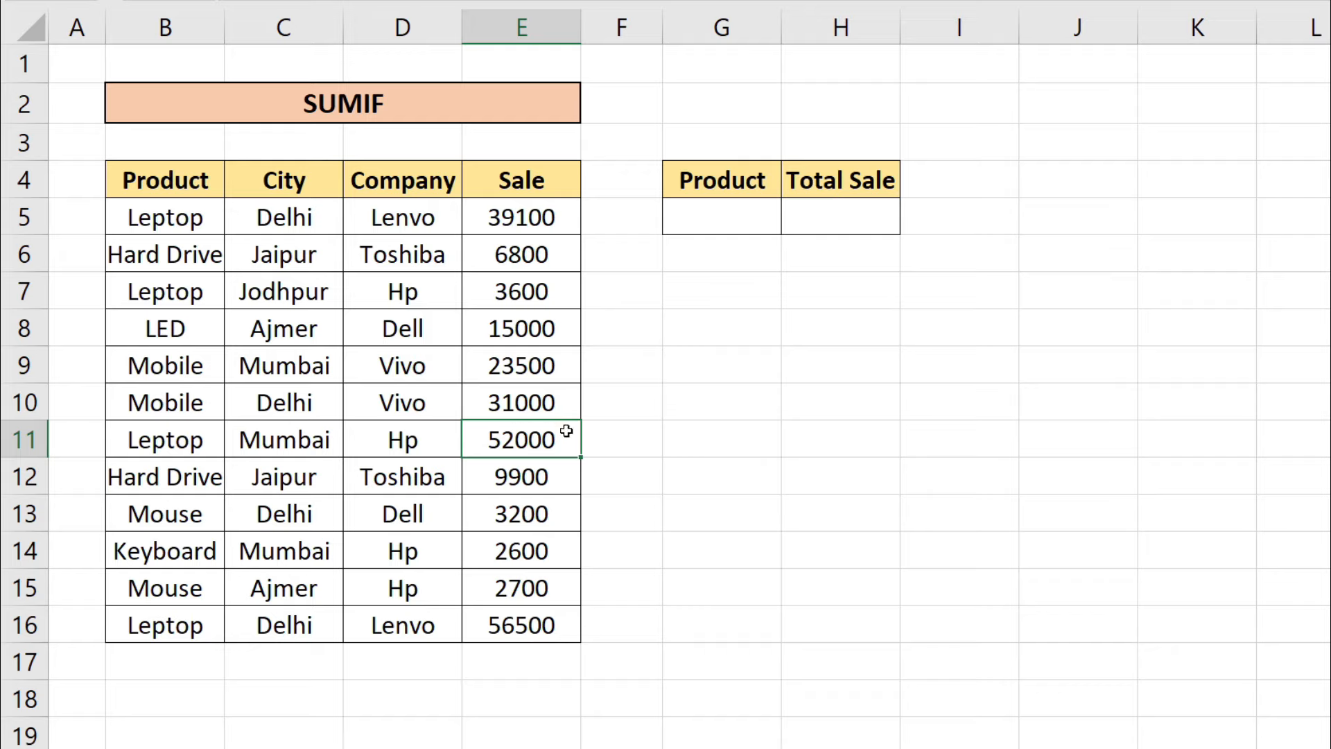
- Enter Leptop as the Product criterion in G5 of the SUMIF sheet
left_click(701, 221)
type("Leptop")
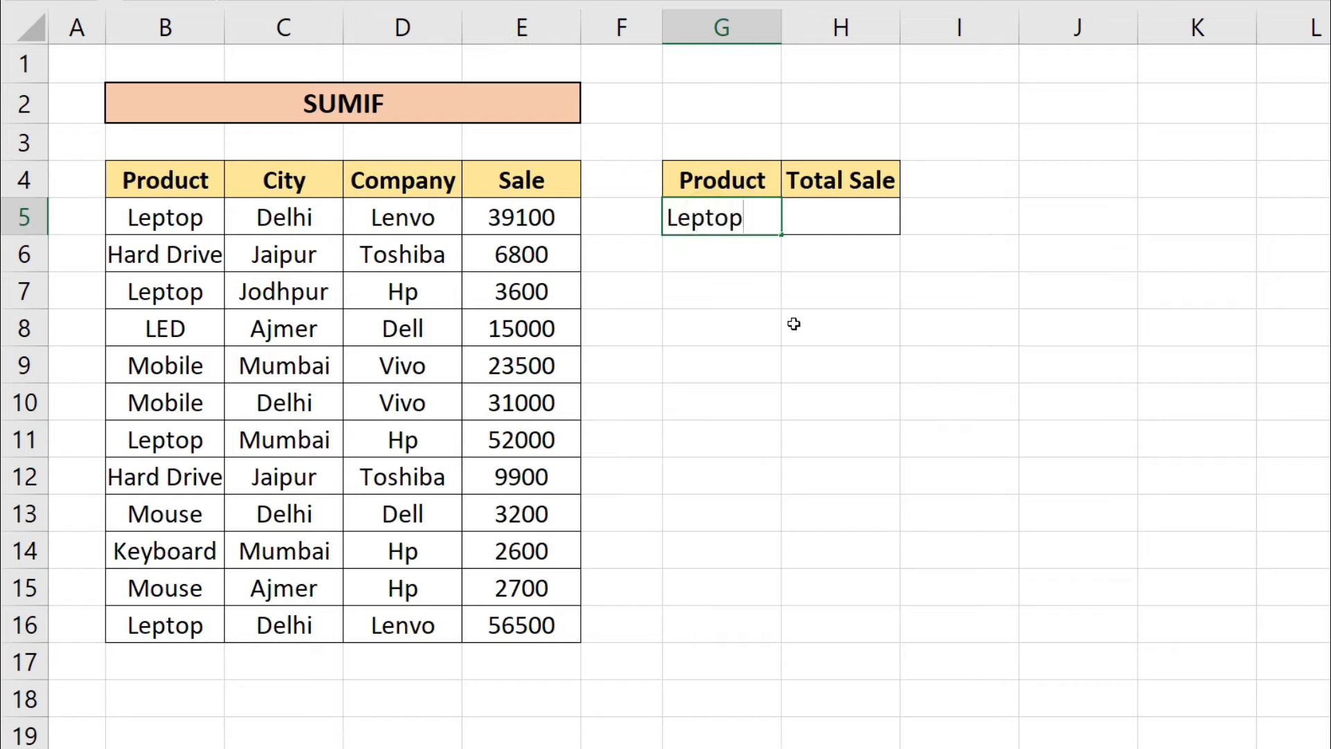
key("Tab")
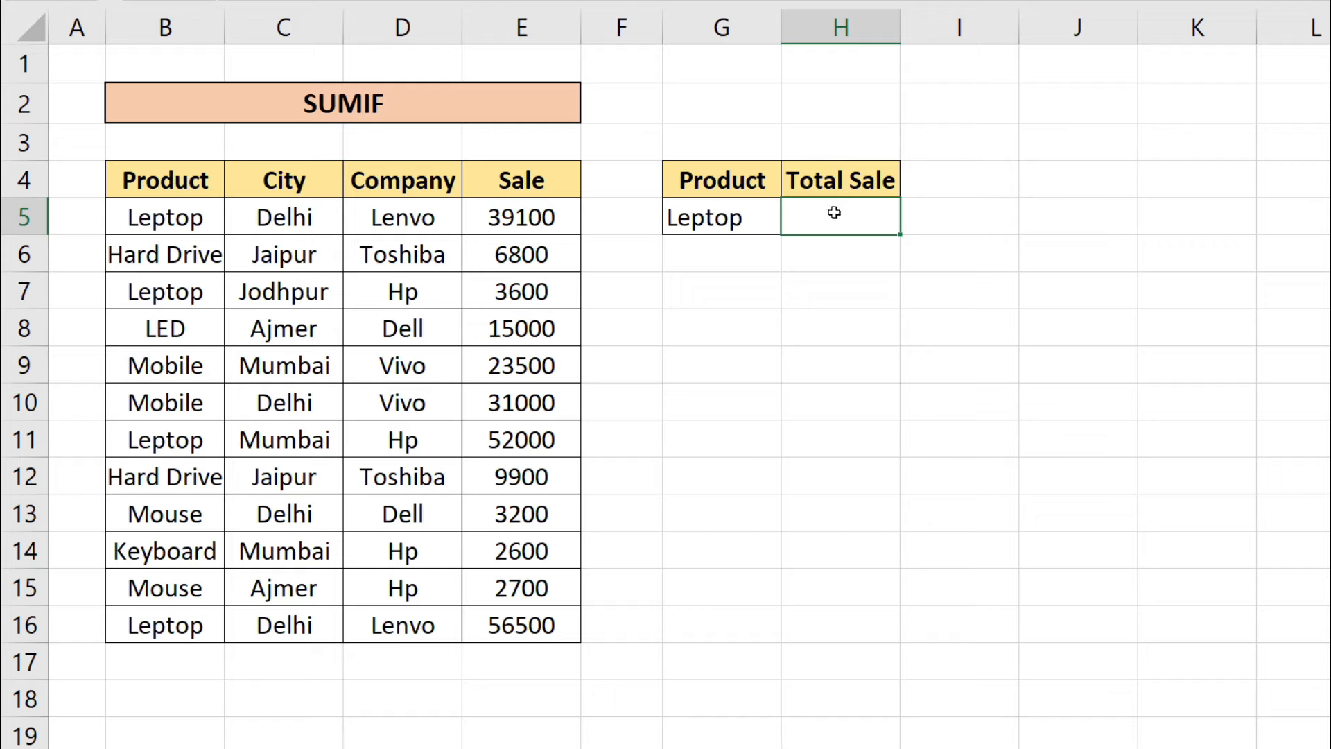
- Calculate the Leptop total sale in H5 with the formula =SUMIF(B5:B16,G5,E5:E16)
type("=s")
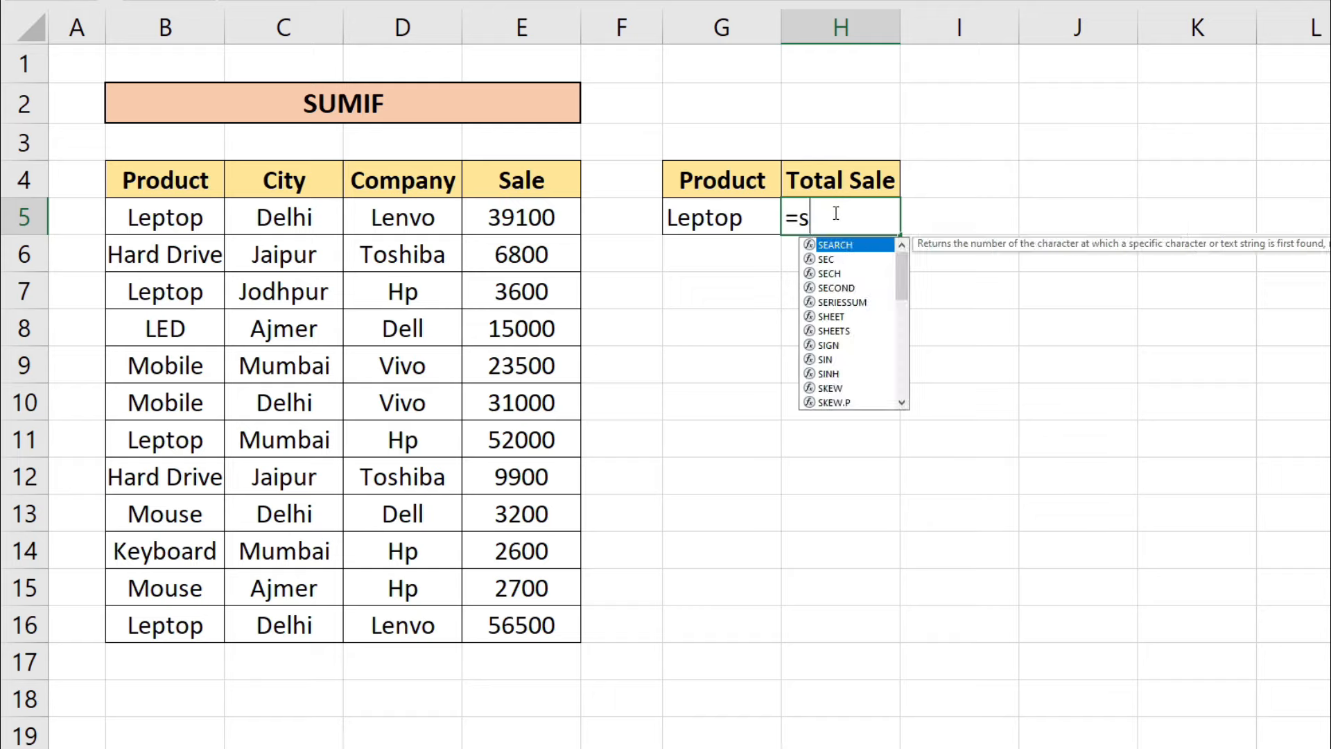
type("umif")
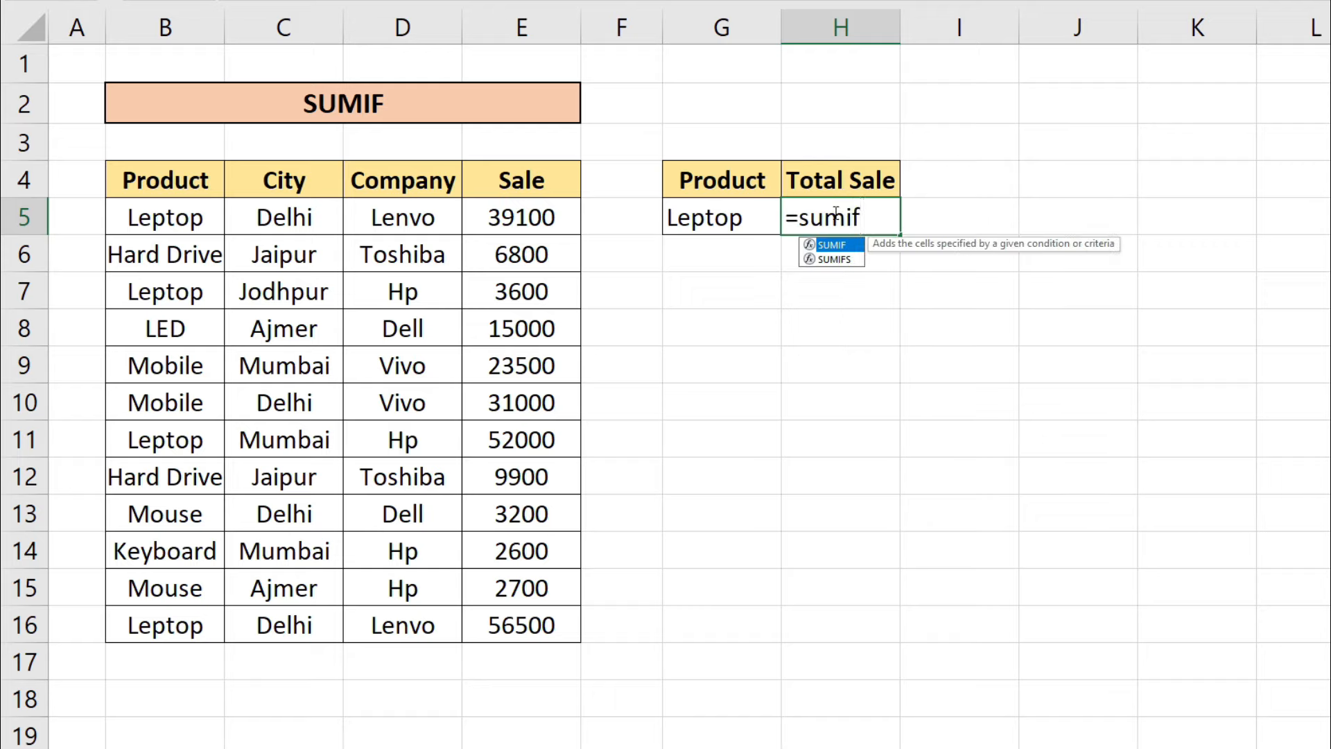
key("Tab")
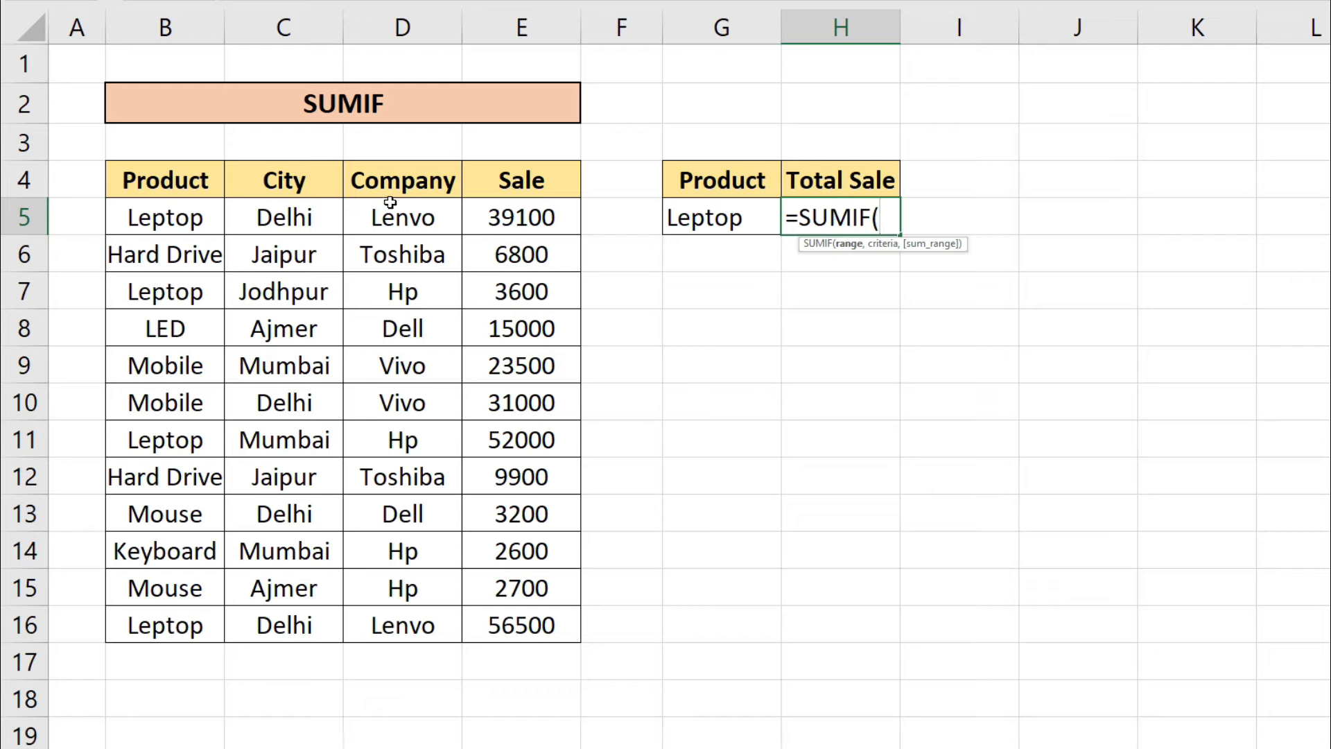
left_click_drag(184, 217, 185, 624)
type(",")
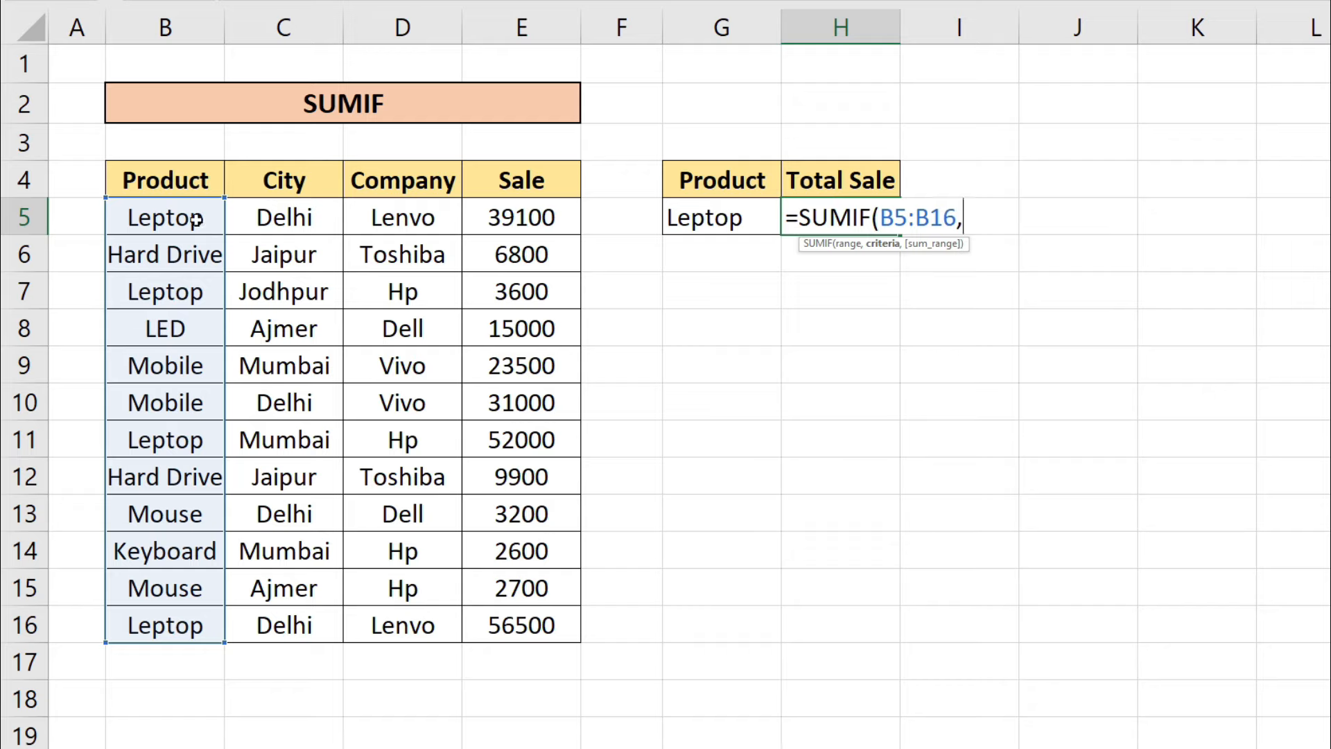
left_click(716, 219)
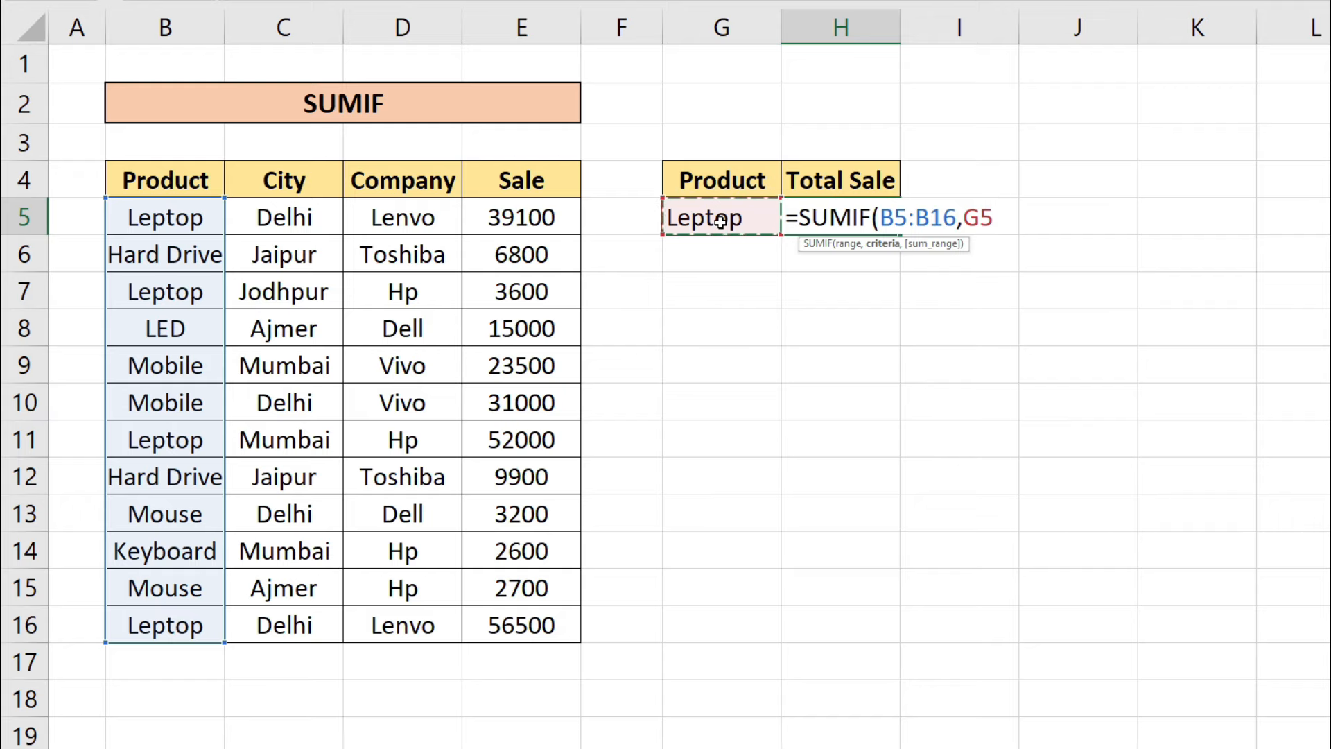
type(",")
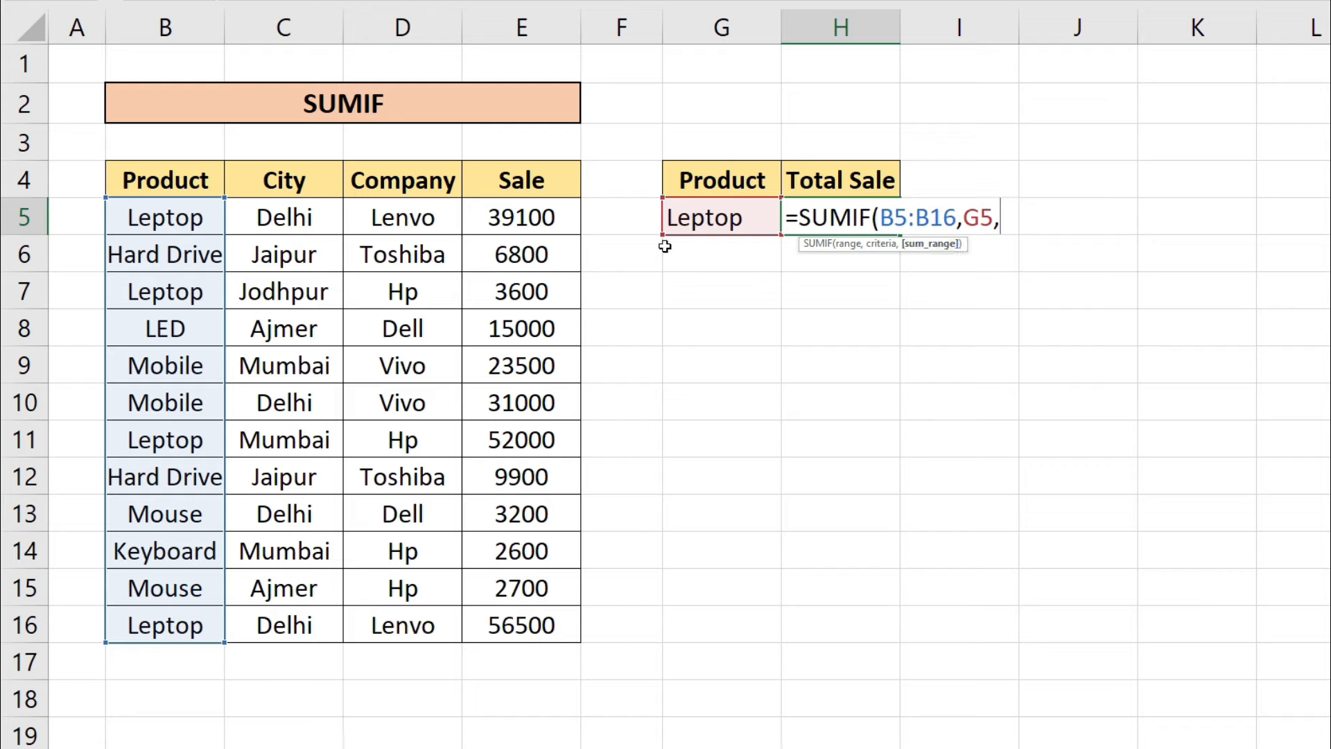
left_click_drag(558, 220, 537, 626)
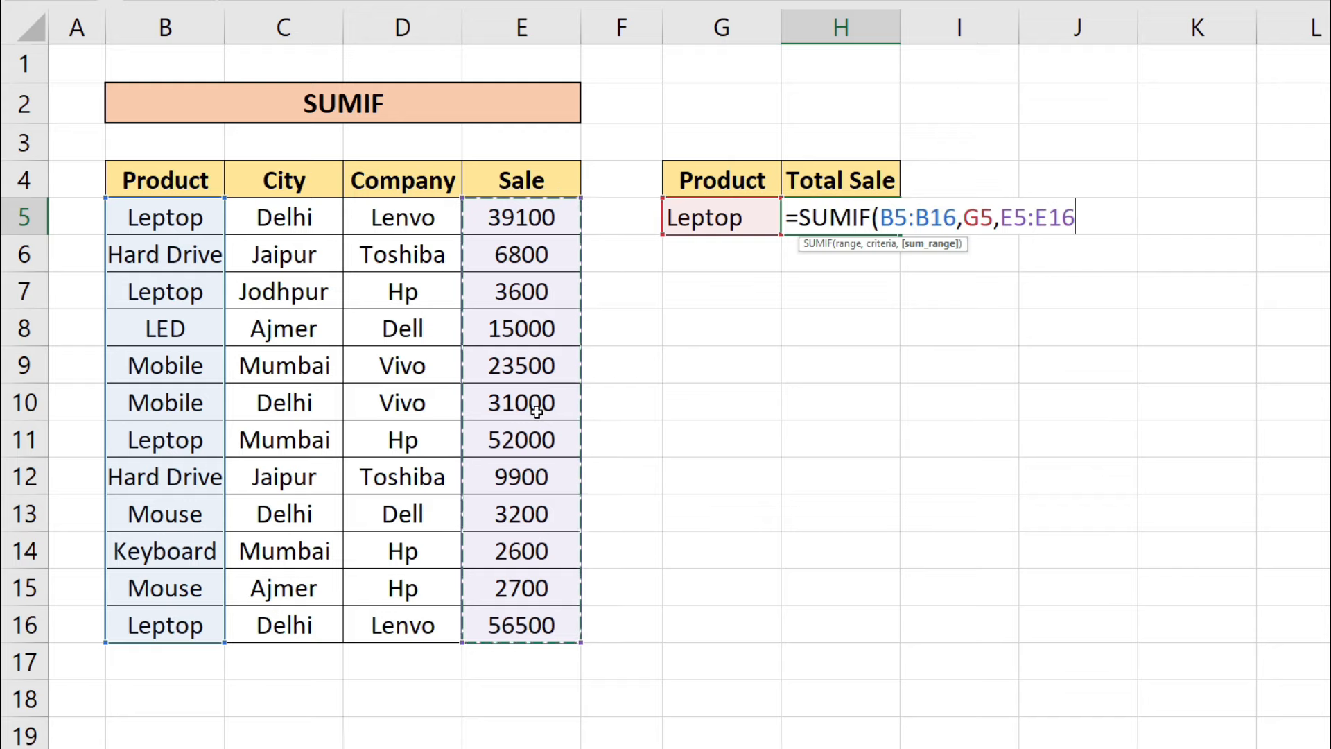
type(")")
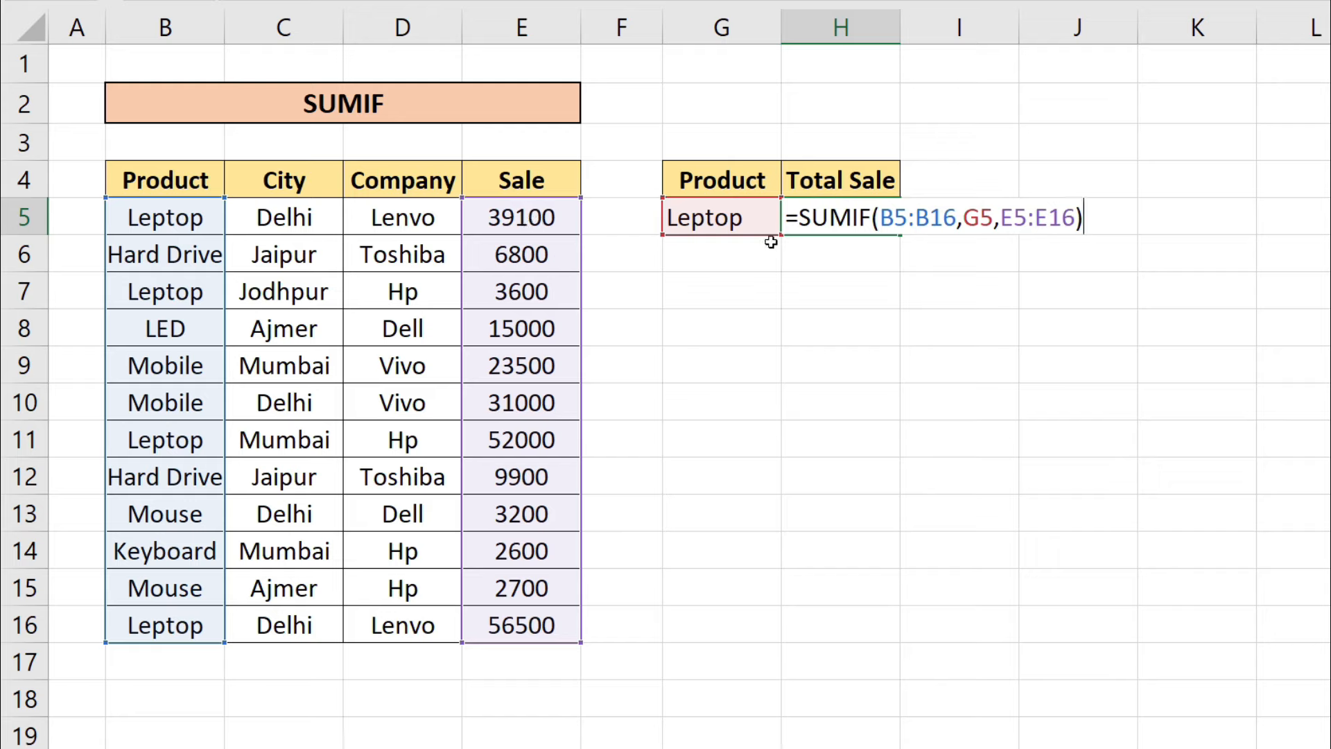
key("Return")
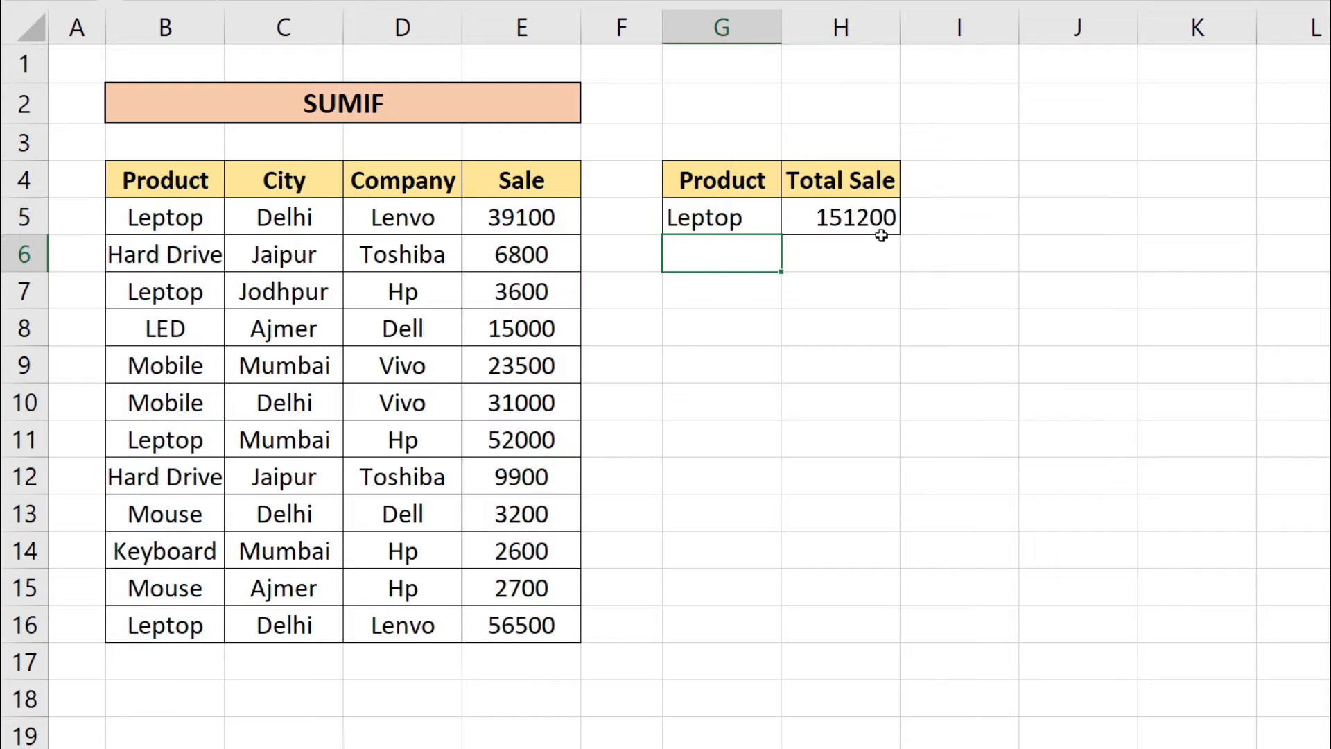
left_click(866, 223)
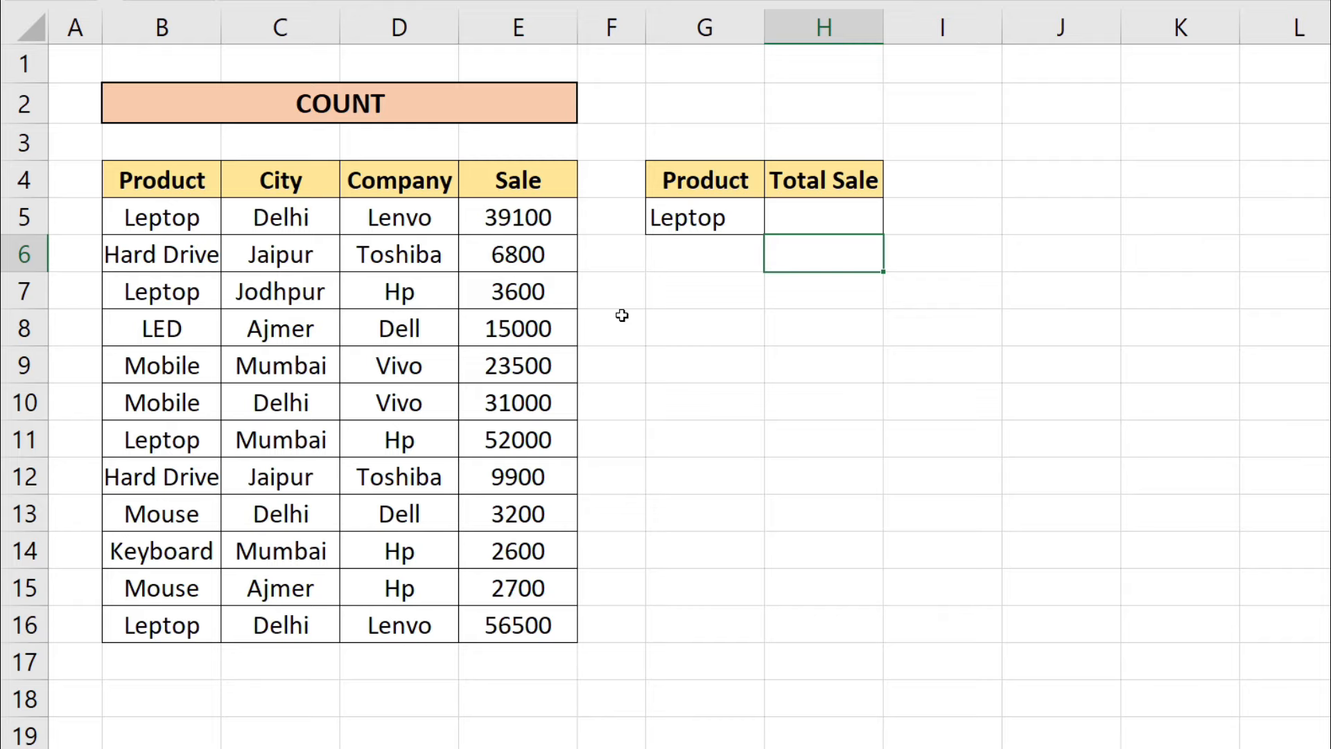
left_click(407, 103)
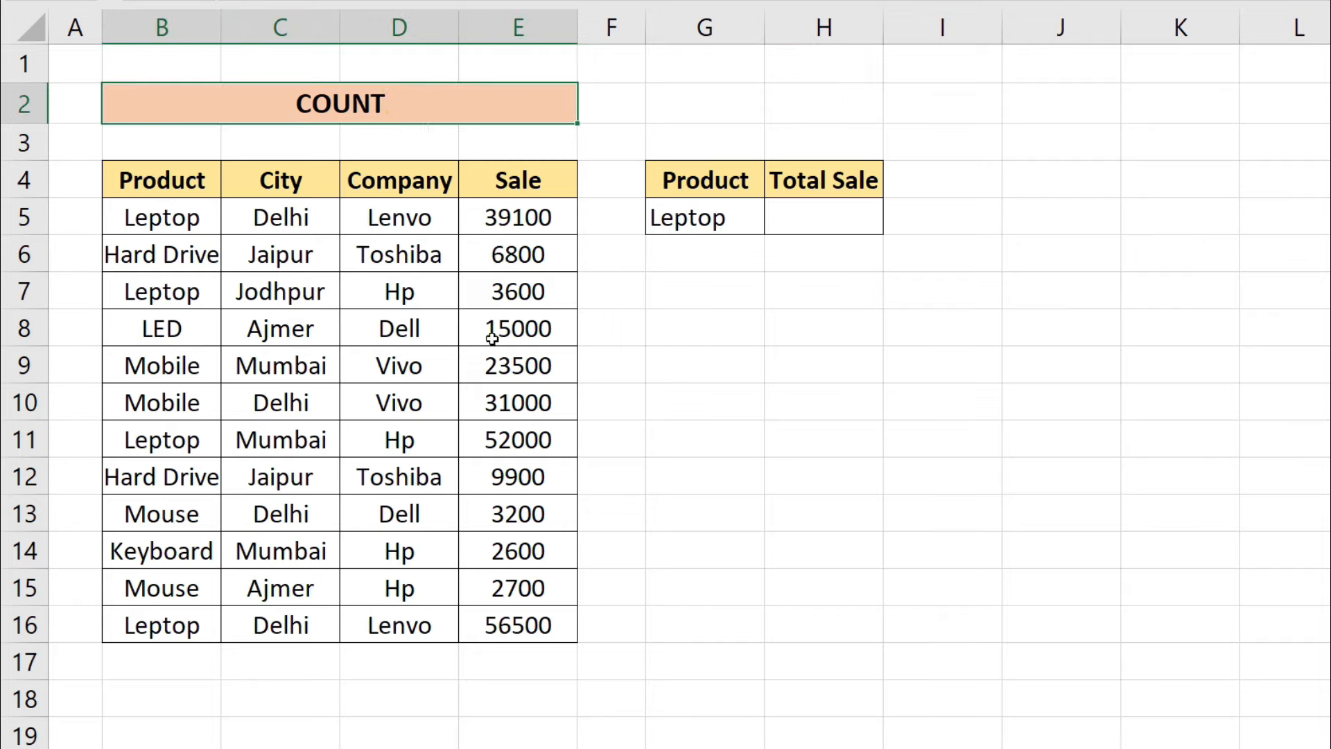
left_click(445, 359)
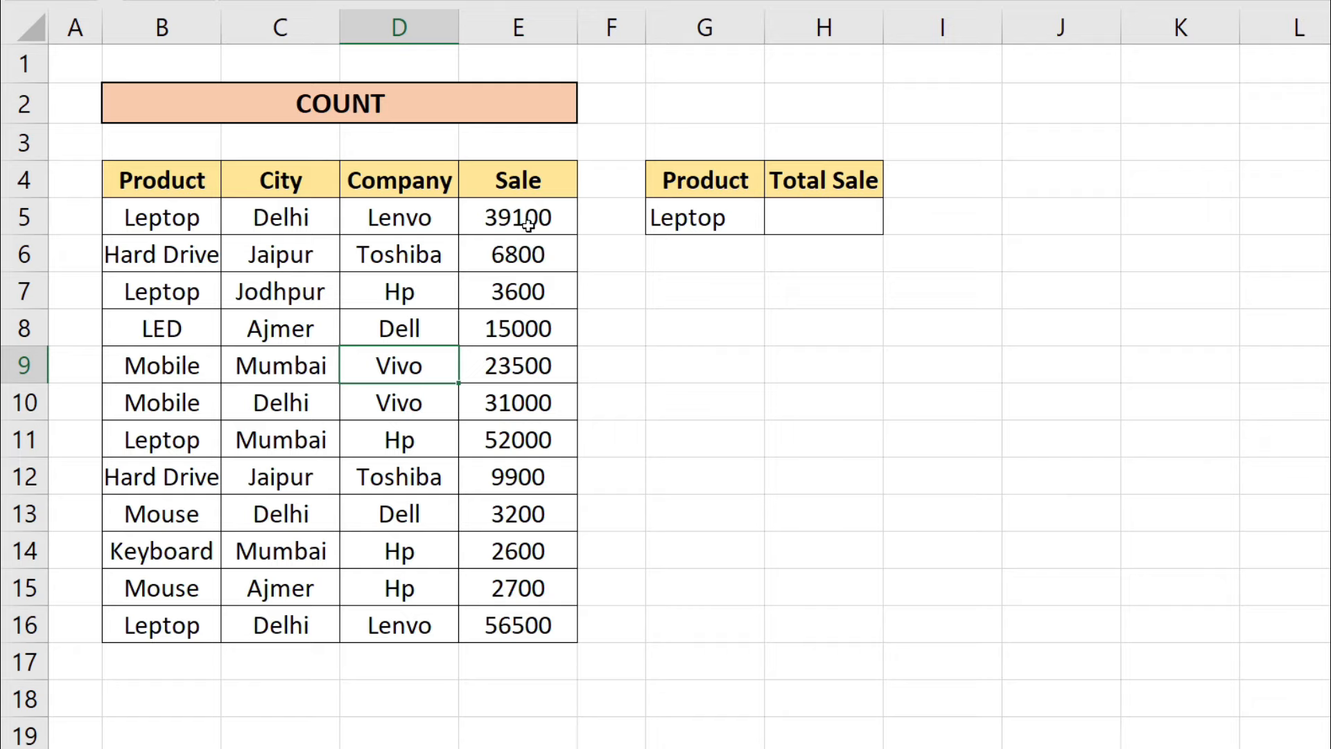
left_click(538, 375)
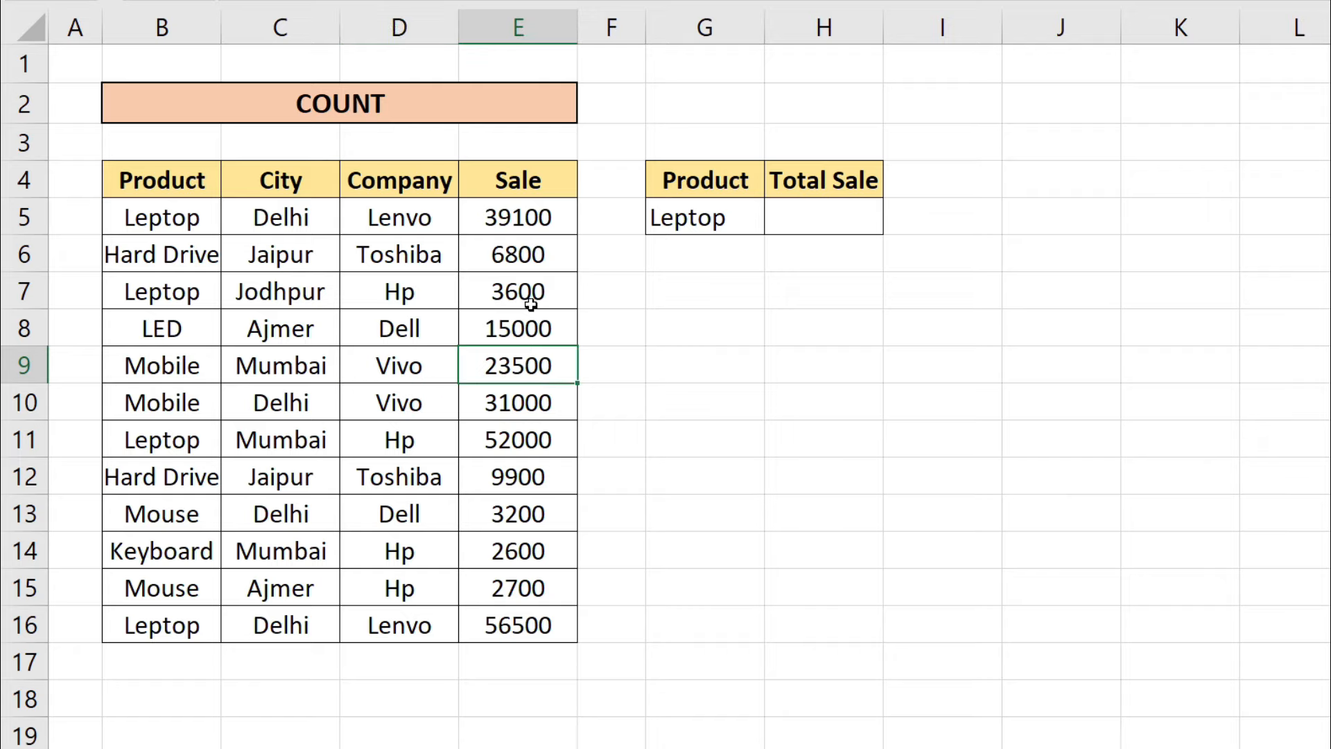
left_click(559, 219)
left_click_drag(560, 220, 559, 625)
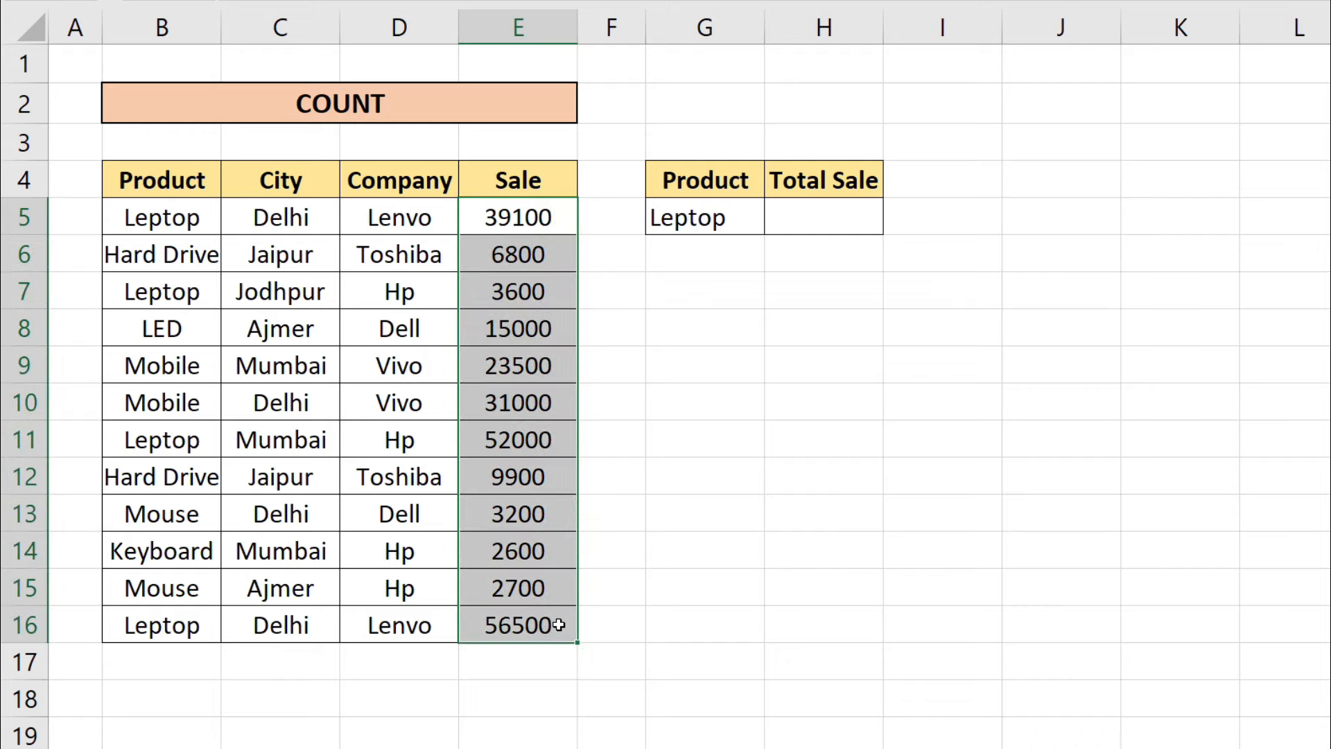
- Count the numeric cells of the whole table, headers included, in H5 of the COUNT sheet with a COUNT formula over B4:E16
left_click(801, 213)
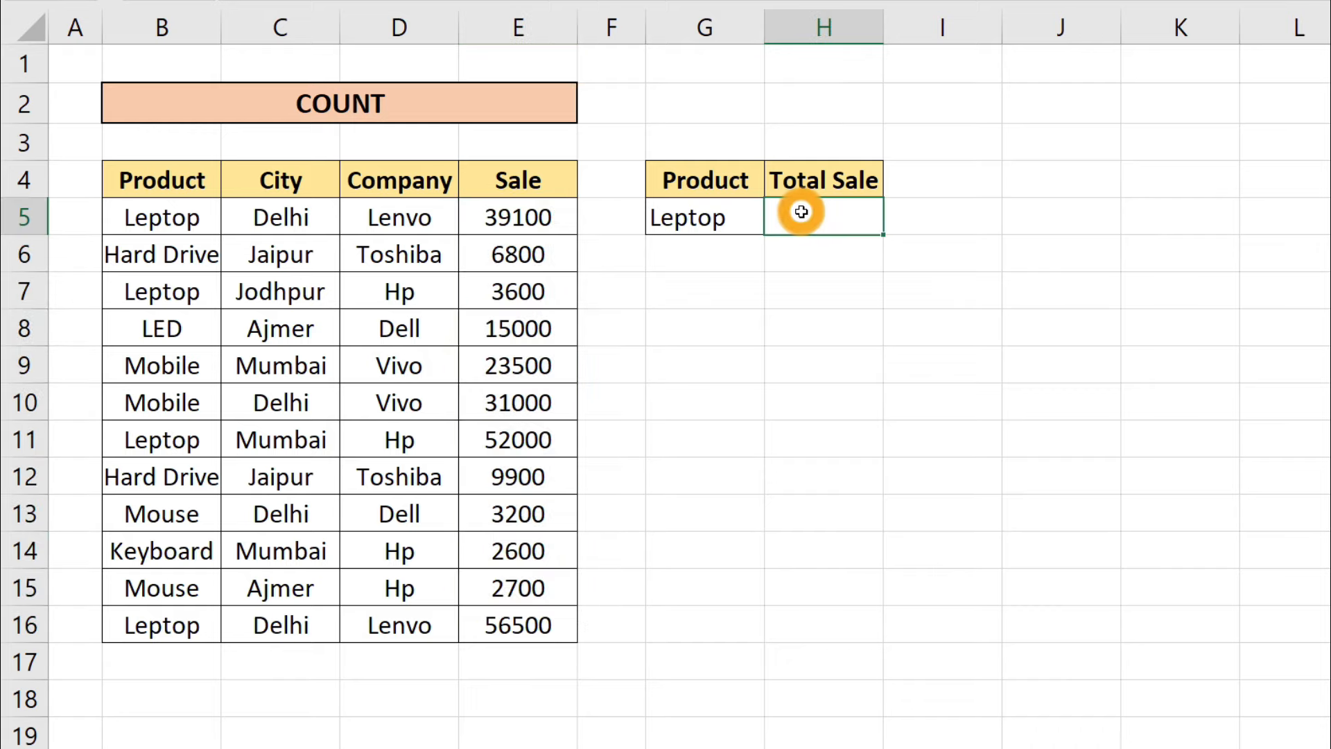
type("=COUNT(")
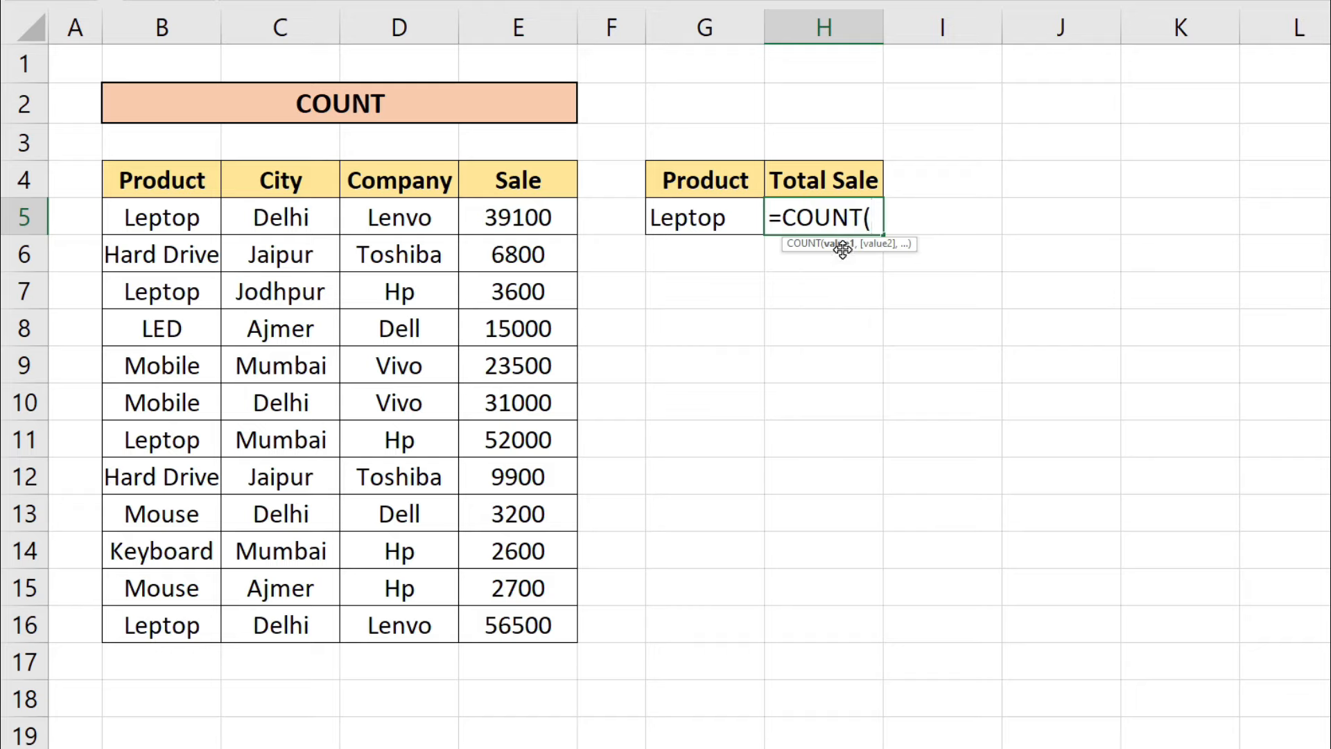
left_click_drag(538, 179, 517, 628)
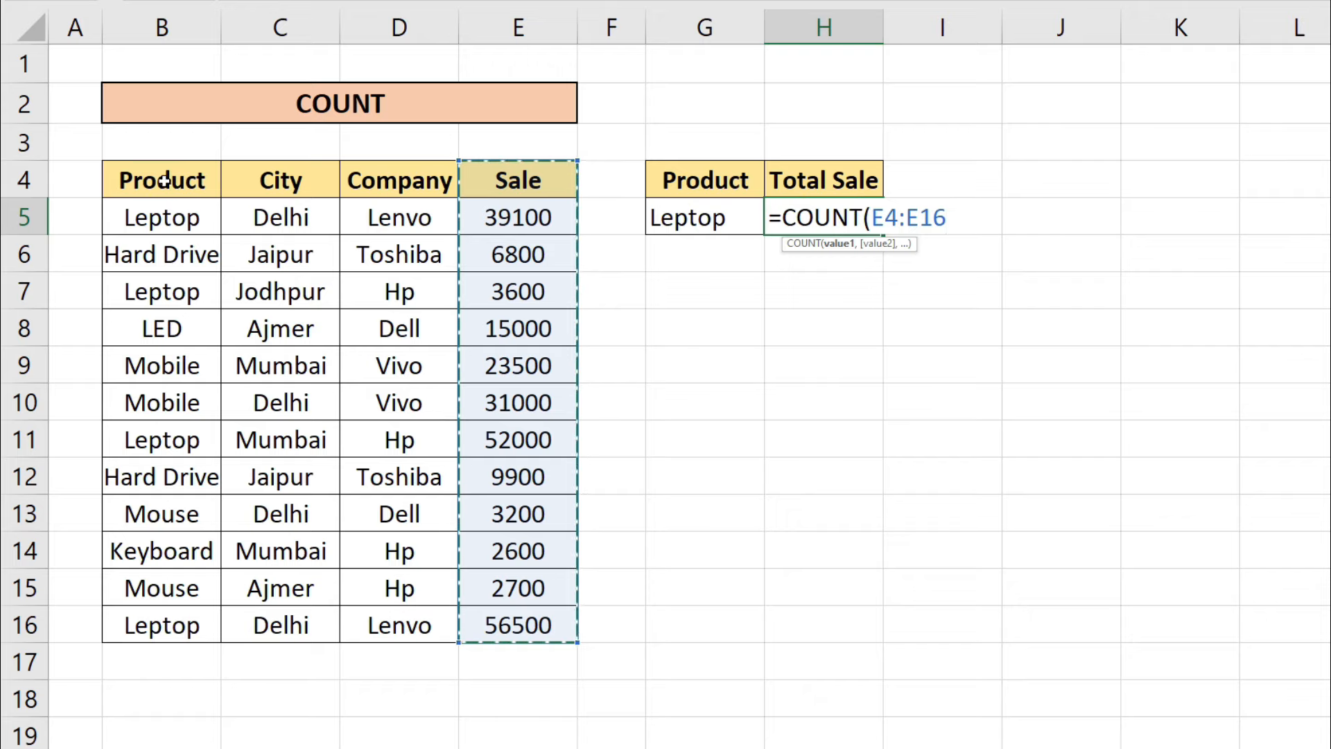
left_click_drag(164, 180, 494, 617)
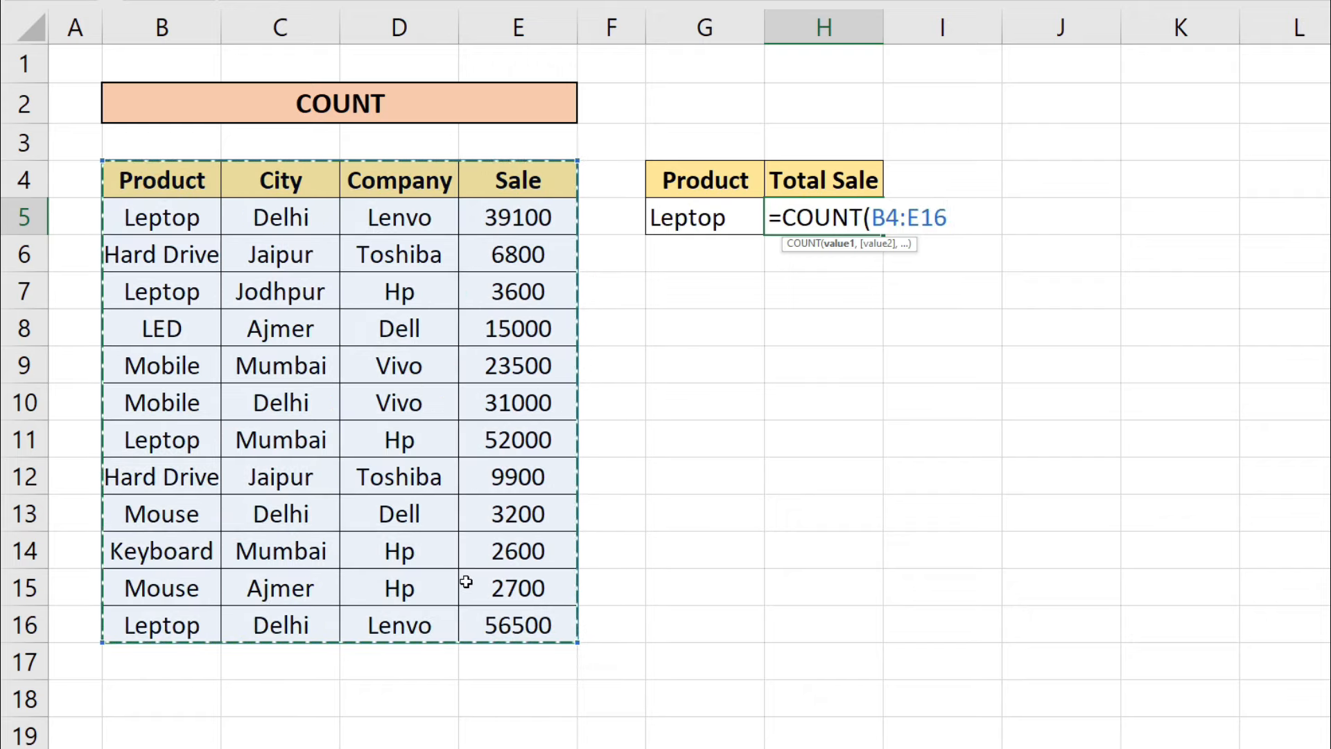
key("Return")
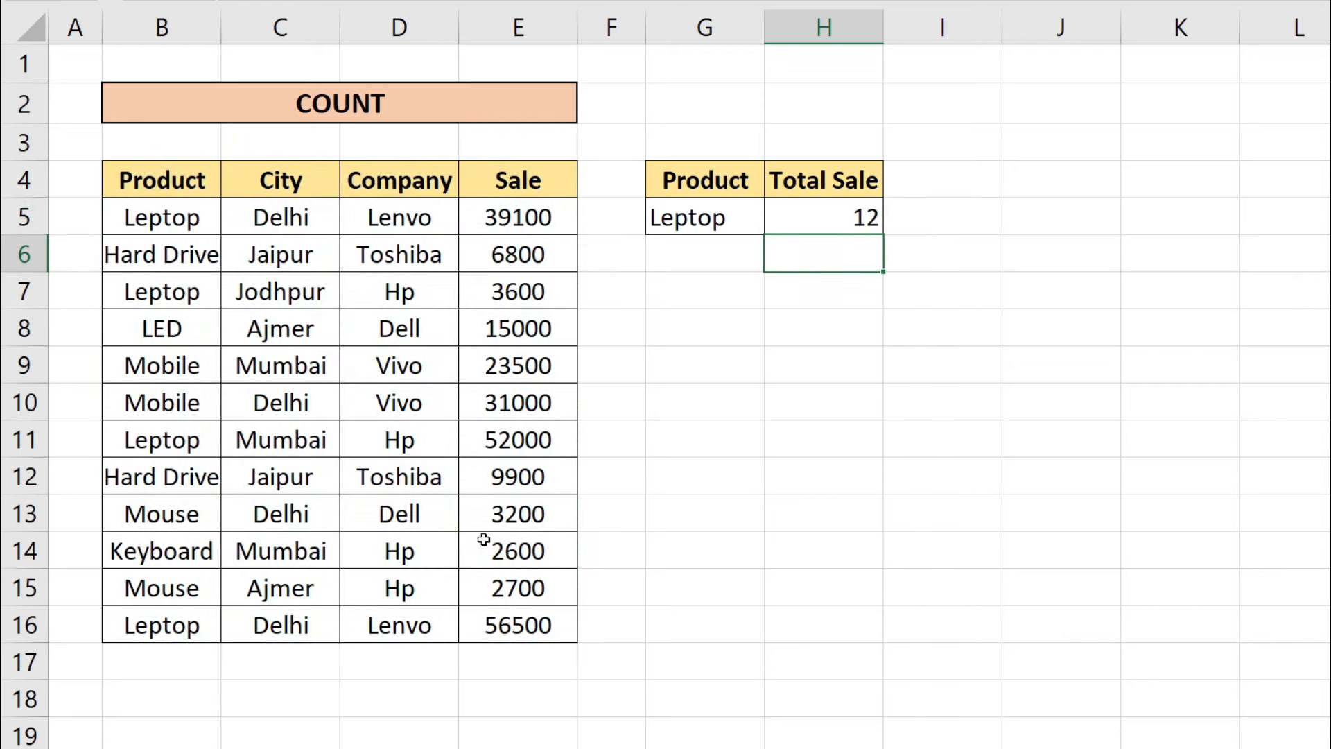
left_click(834, 221)
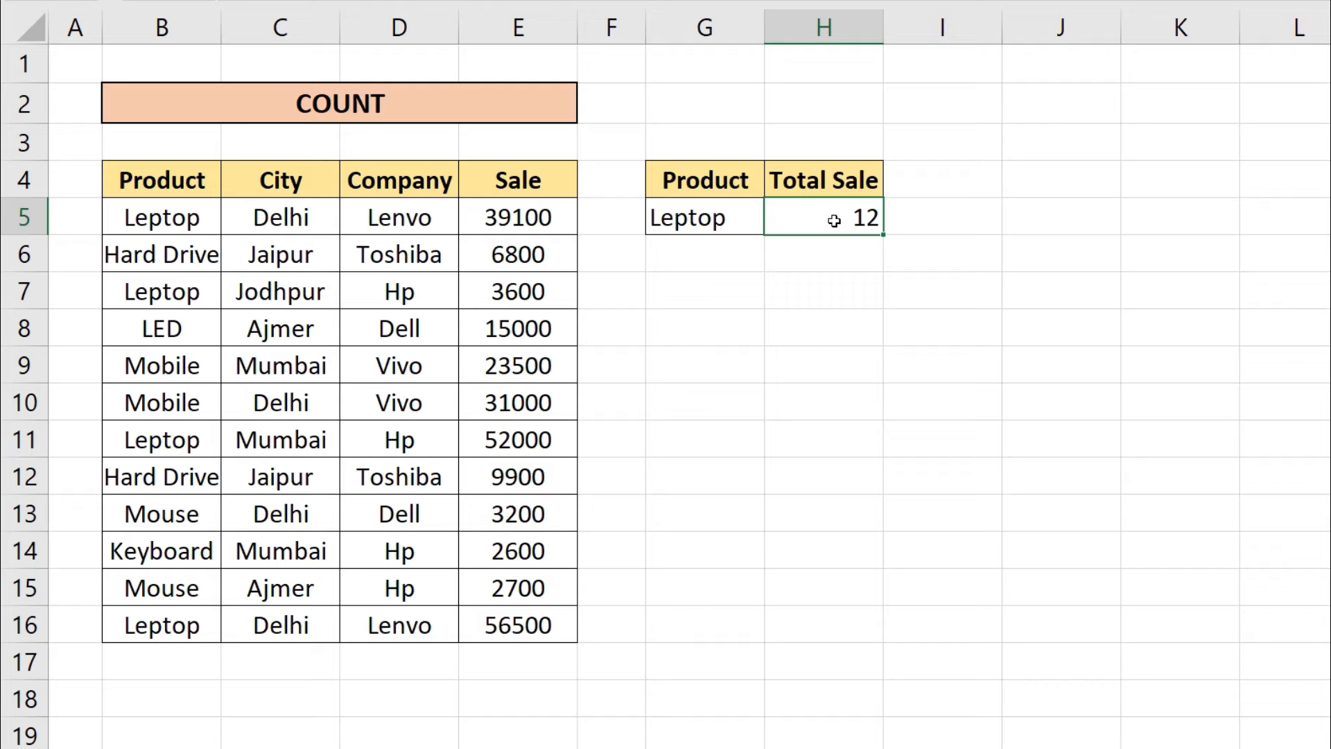
- Clear the Sale values in E10 and E11 to test the COUNT formula
left_click(530, 419)
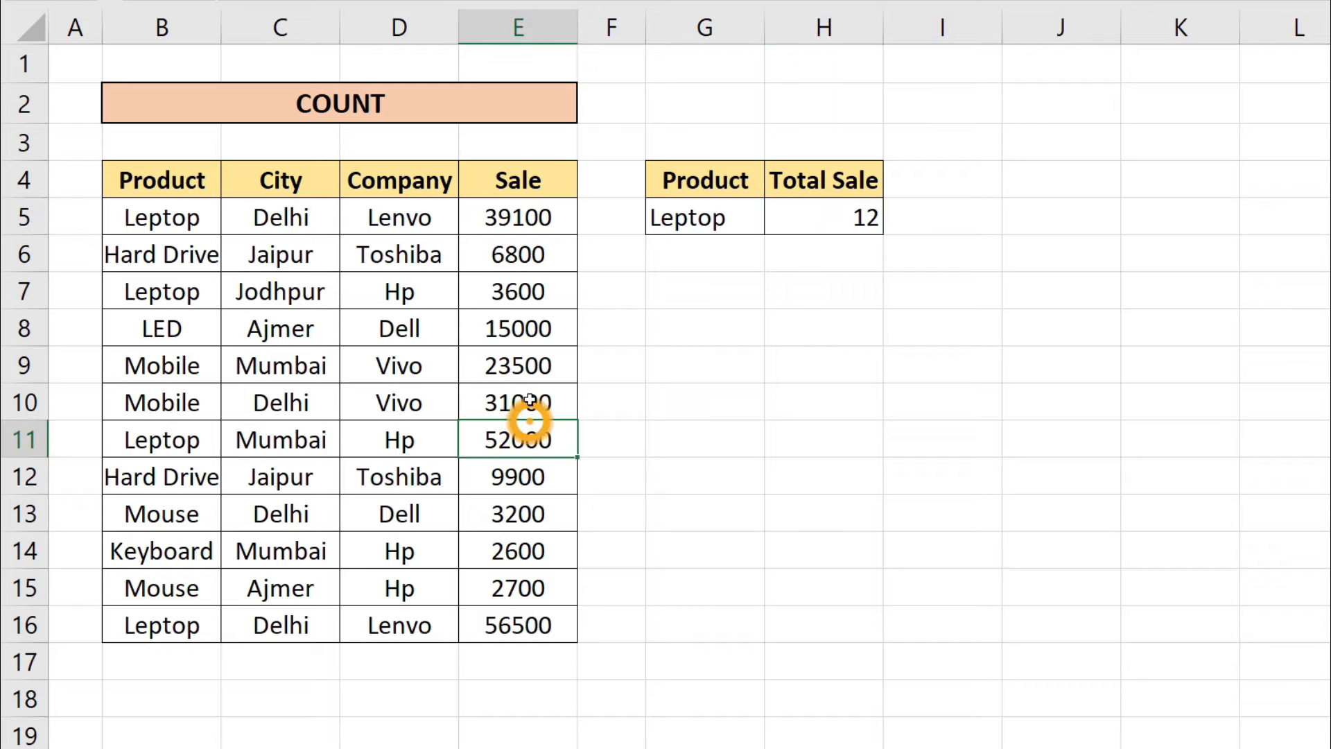
left_click(529, 401)
key("Delete")
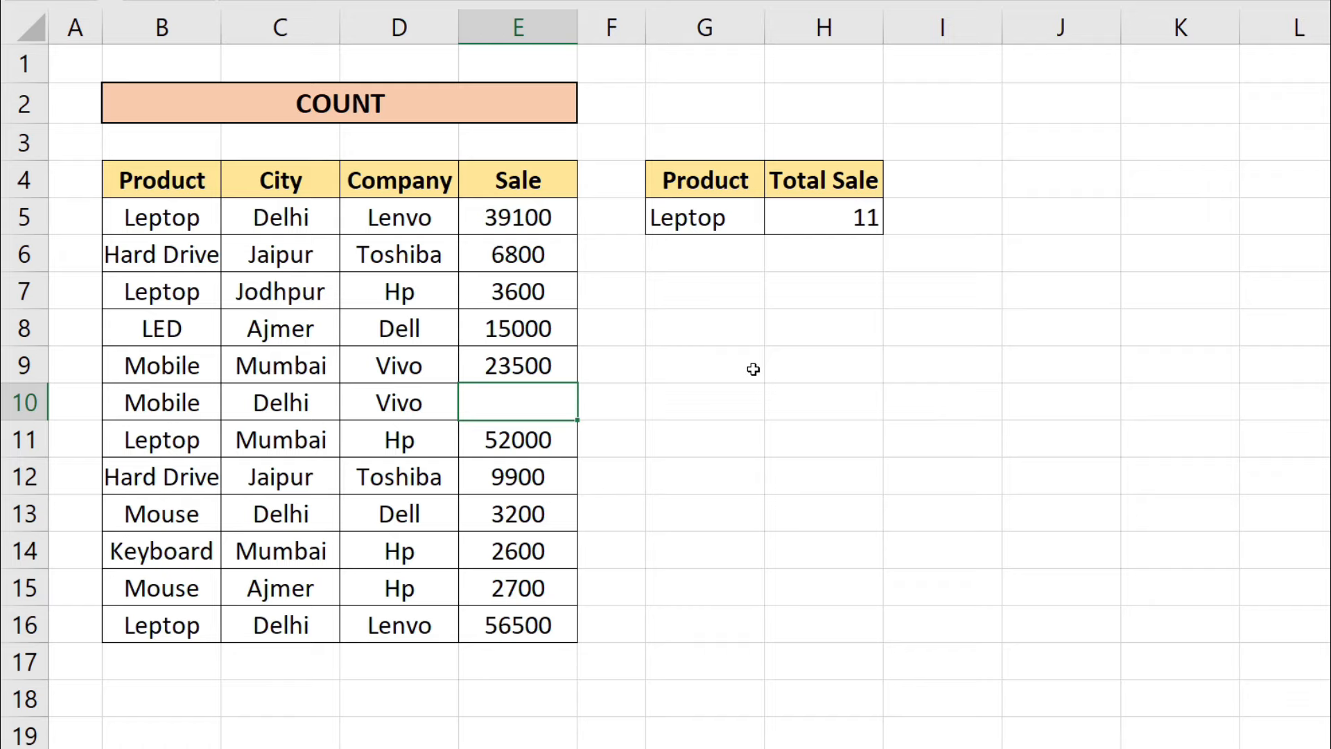
left_click(537, 440)
key("Delete")
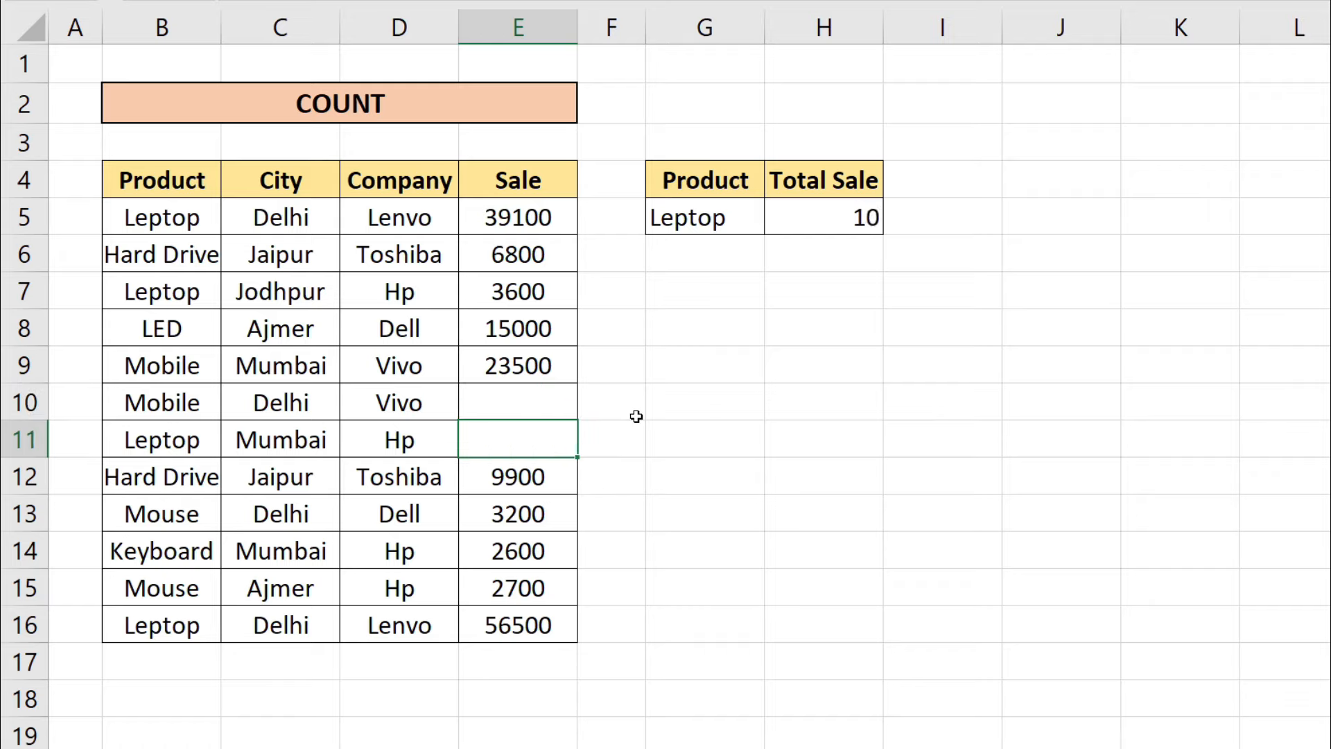
- Undo both deletions in the Sale column of the COUNT sheet
key("ctrl+z")
key("ctrl+z")
key("Down")
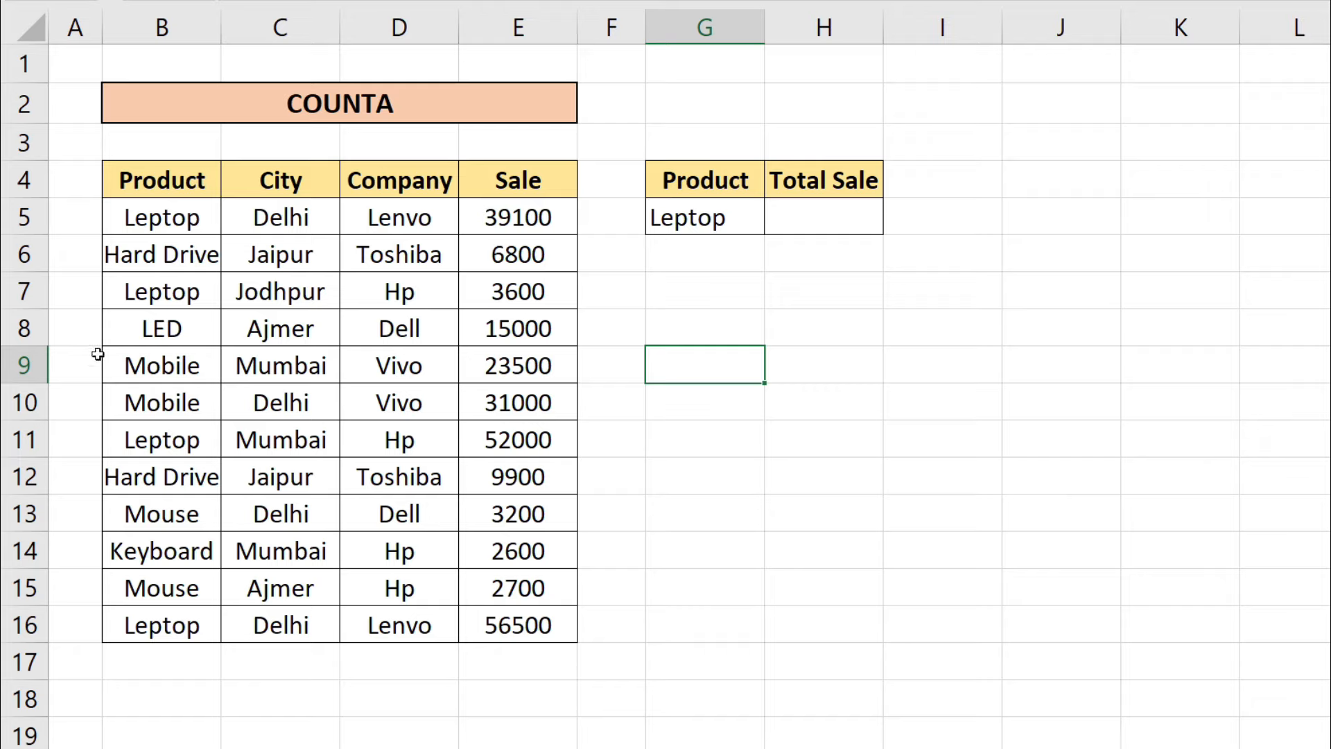
- Clear the City in C9 of the COUNTA sheet and count the non-empty cells of B5:E16 in H5 with COUNTA
left_click(317, 367)
key("Delete")
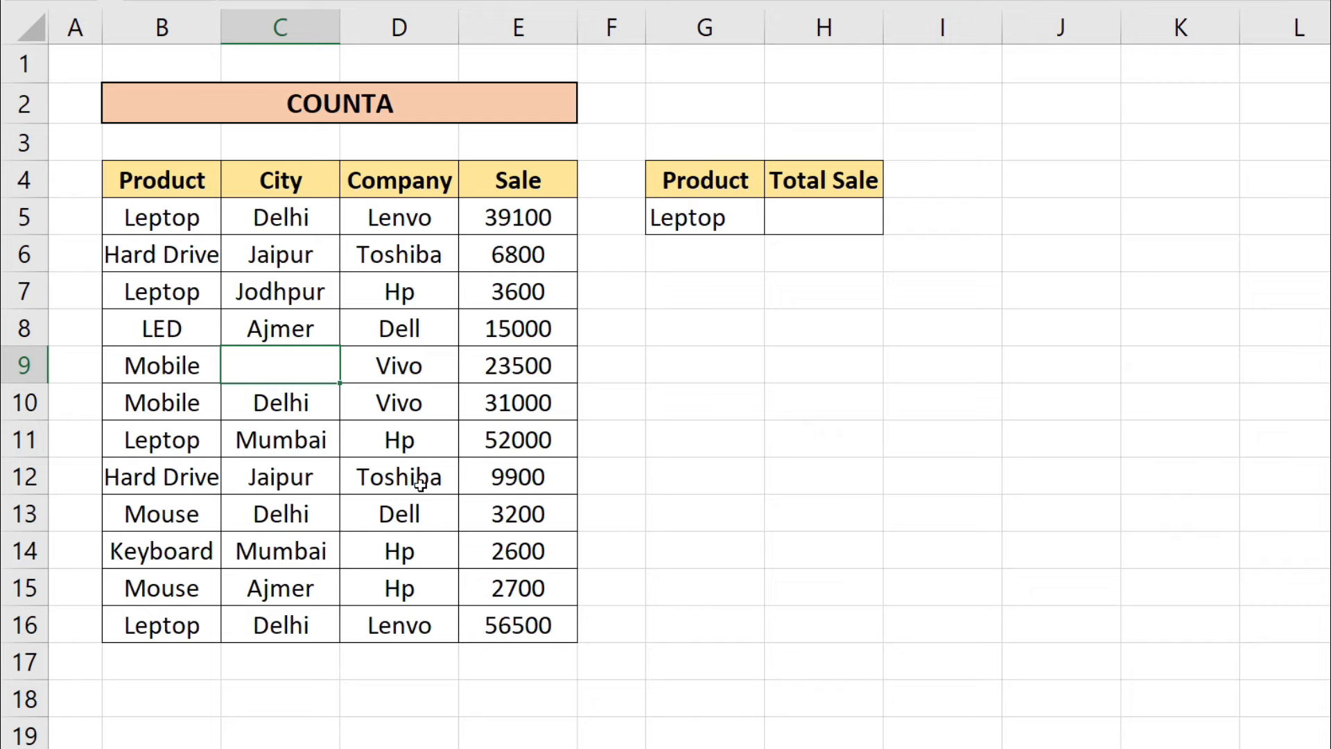
left_click(831, 220)
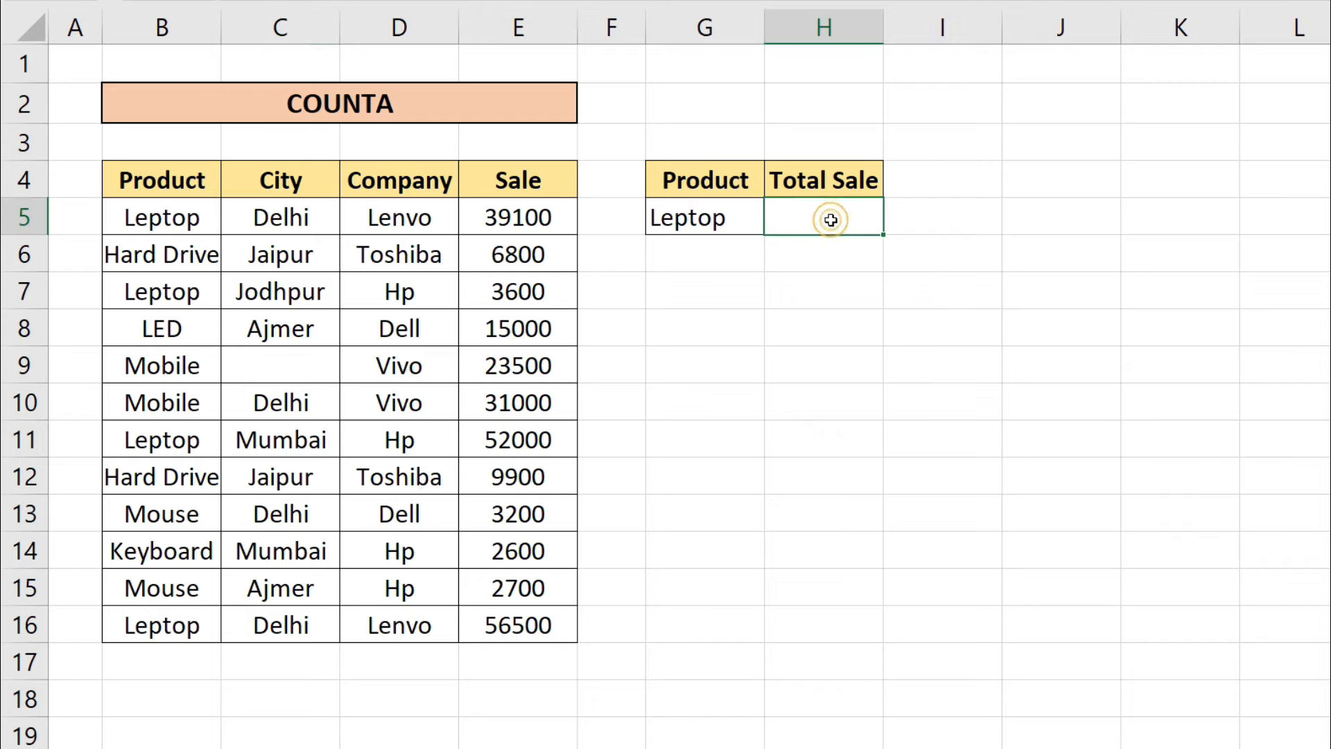
type("=")
type("CO")
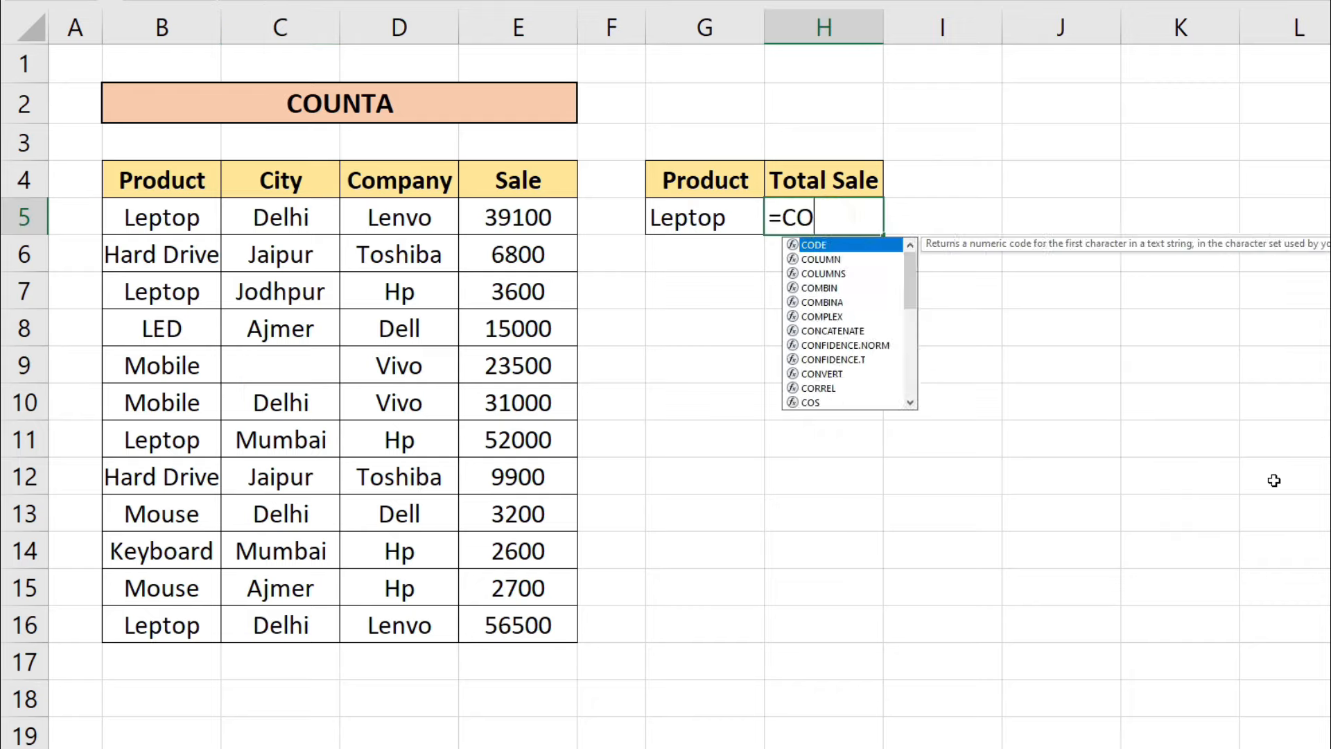
type("UNTA(")
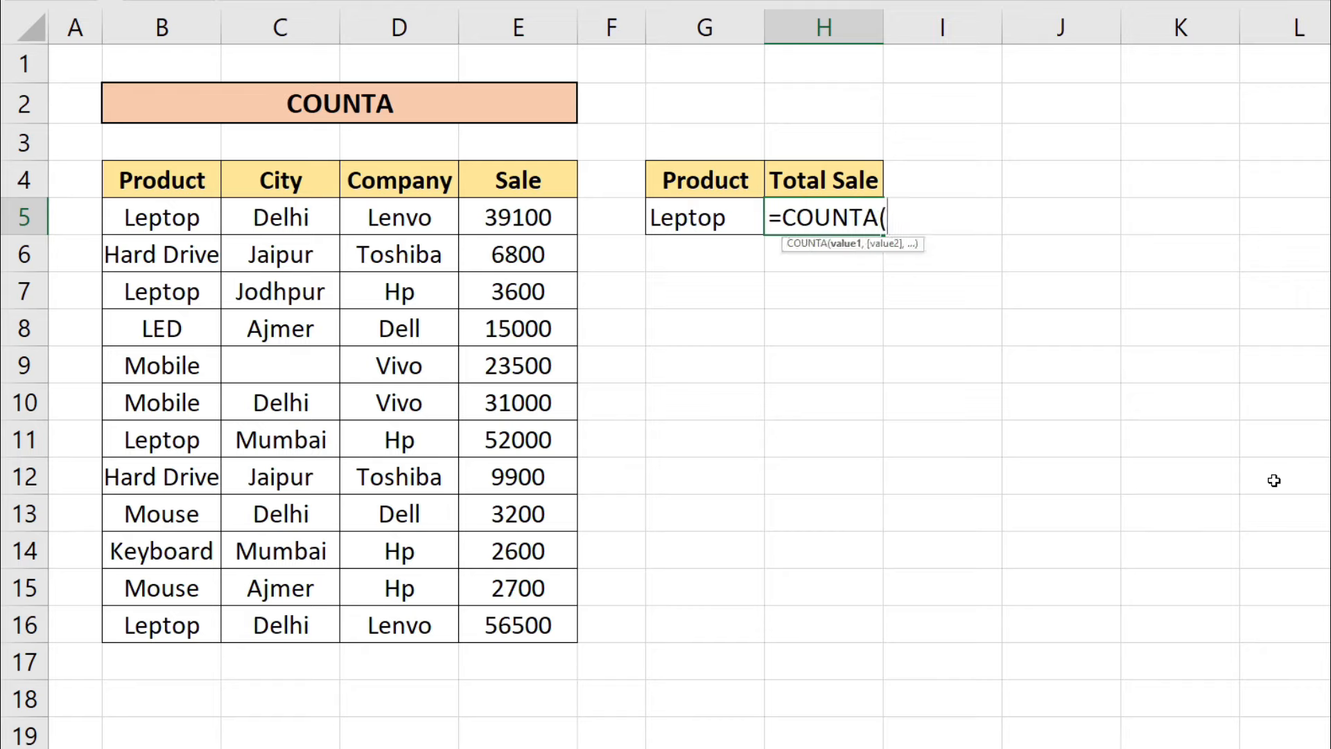
left_click_drag(185, 218, 559, 628)
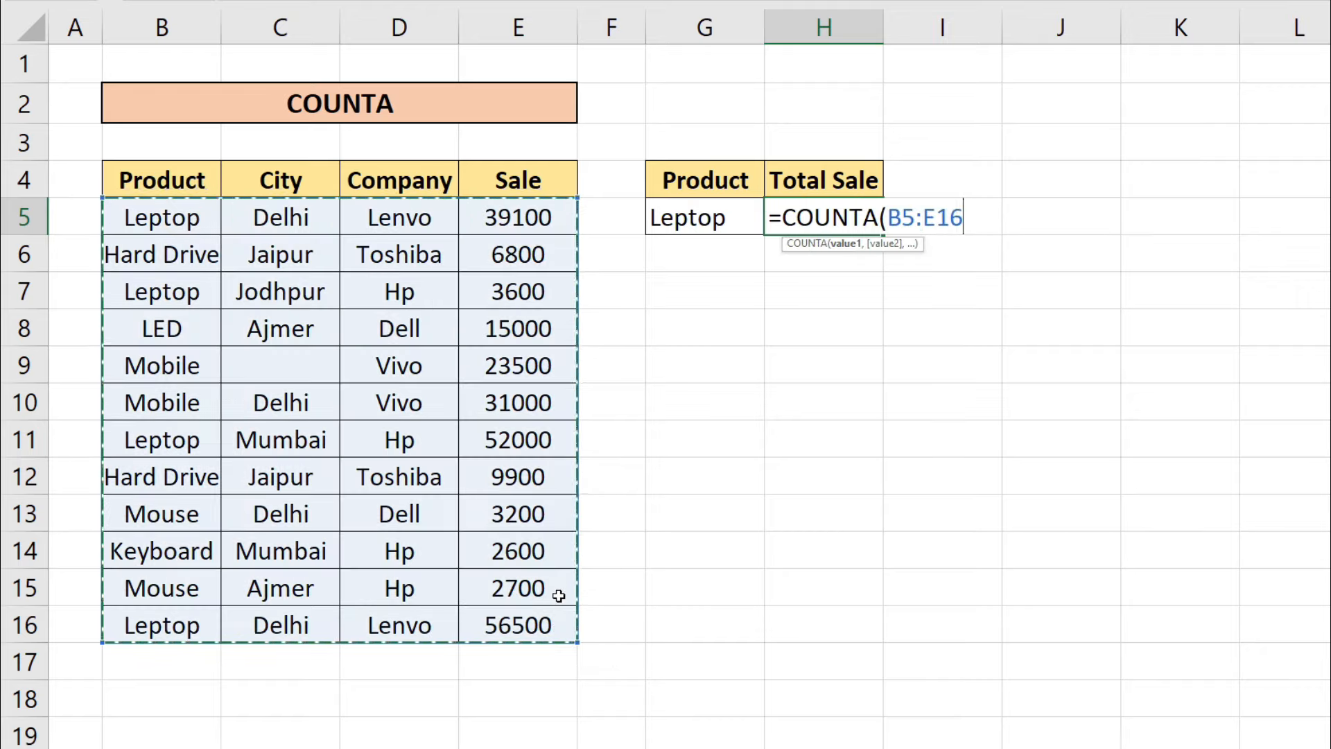
key("Return")
left_click(824, 217)
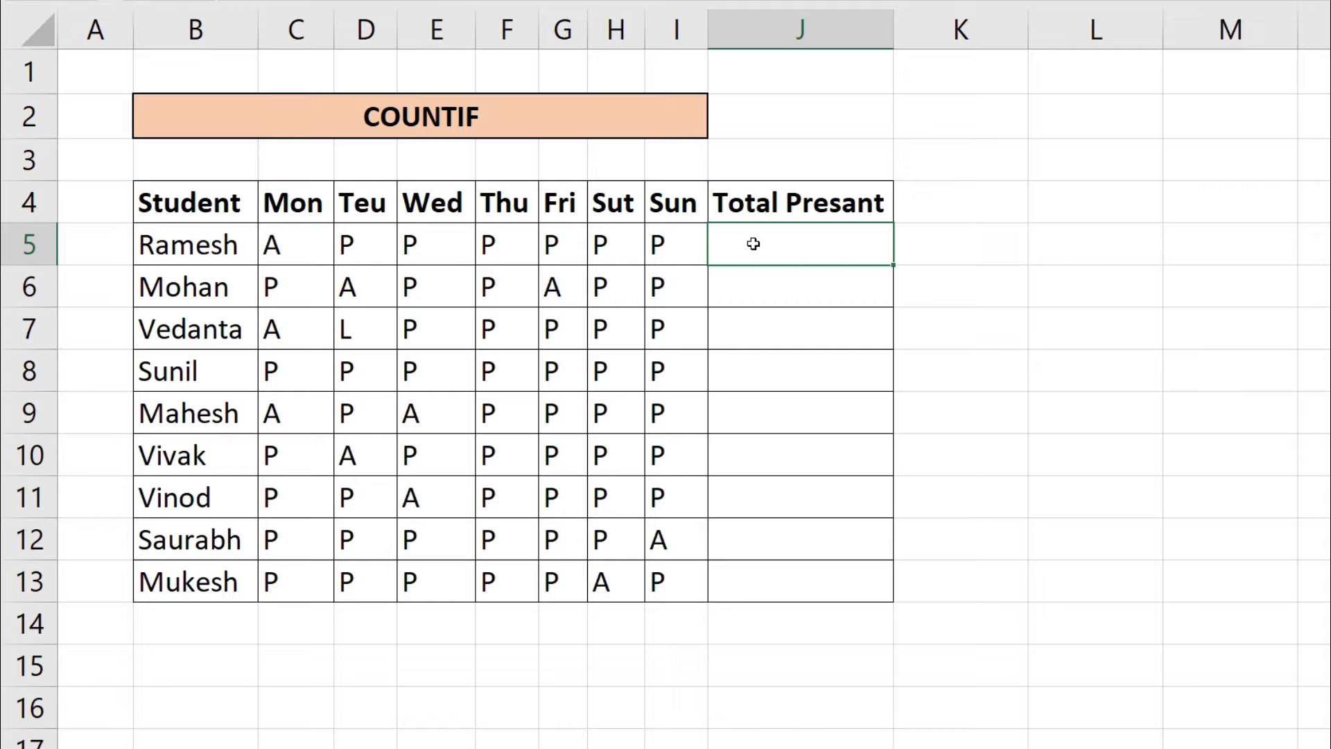
- Count the P entries of C5:I5 in J5 of the COUNTIF sheet with a COUNTIF formula using the criterion "P"
left_click(289, 250)
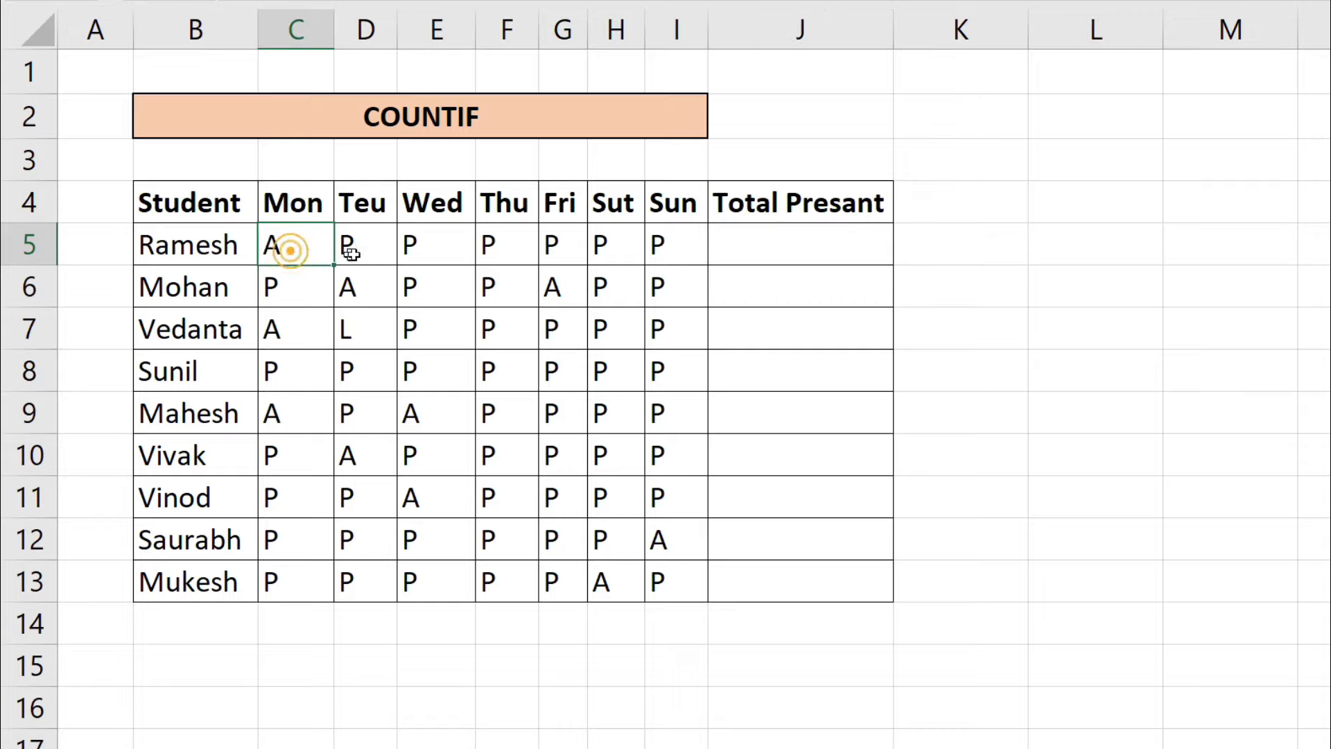
left_click_drag(351, 254, 634, 258)
left_click(659, 244)
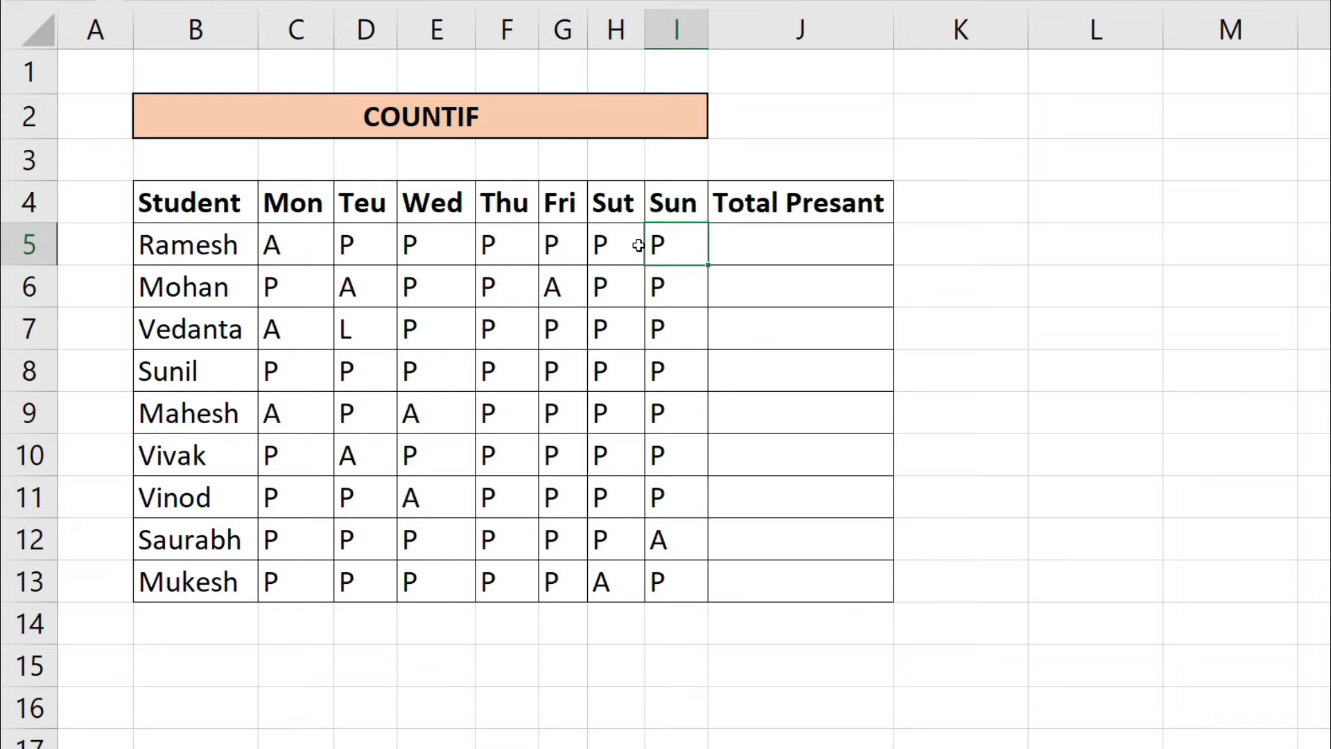
left_click(763, 241)
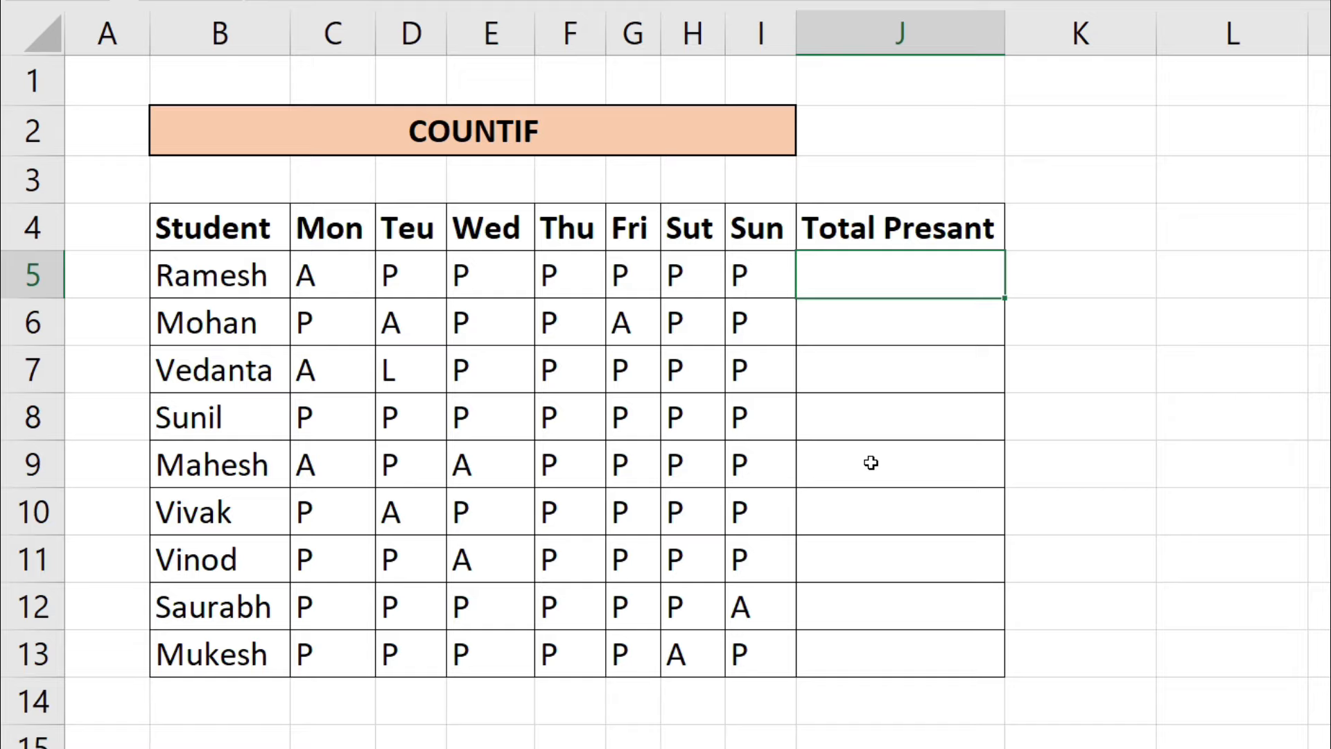
type("=COUNT")
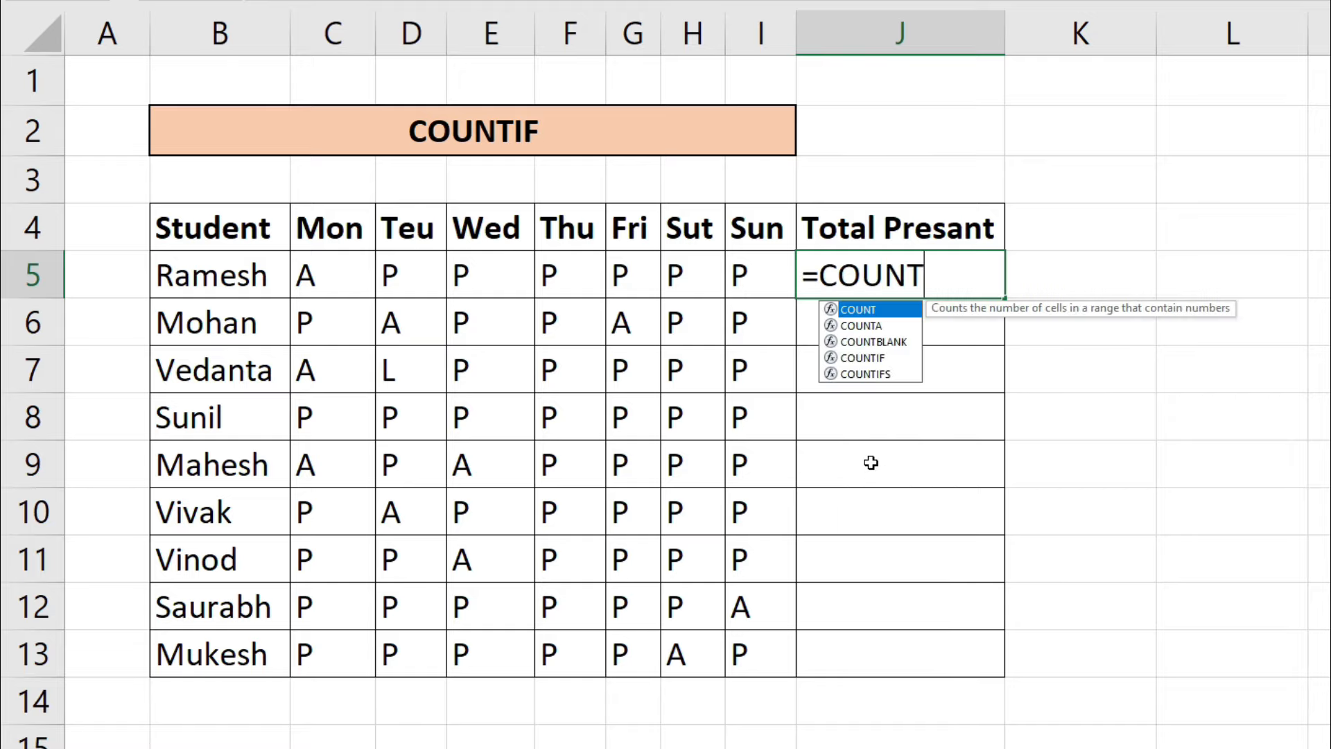
type("IF(")
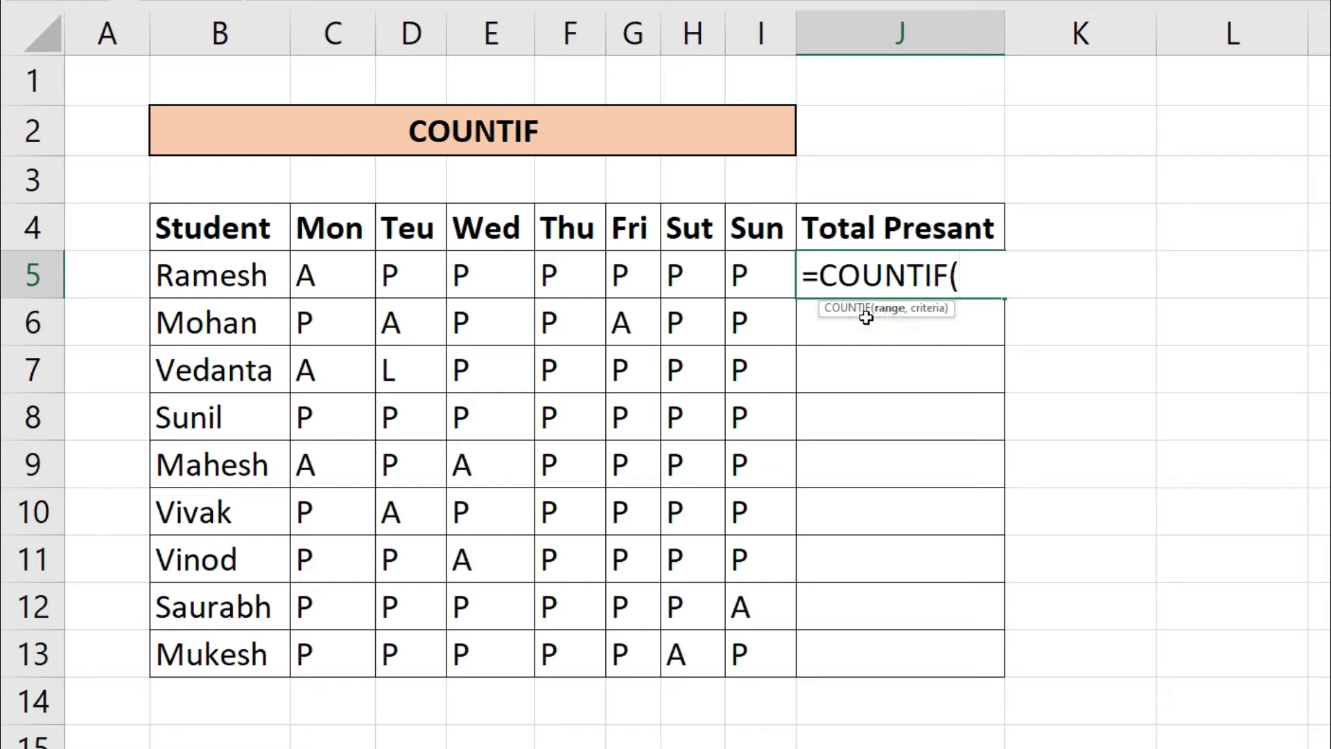
left_click_drag(335, 274, 755, 275)
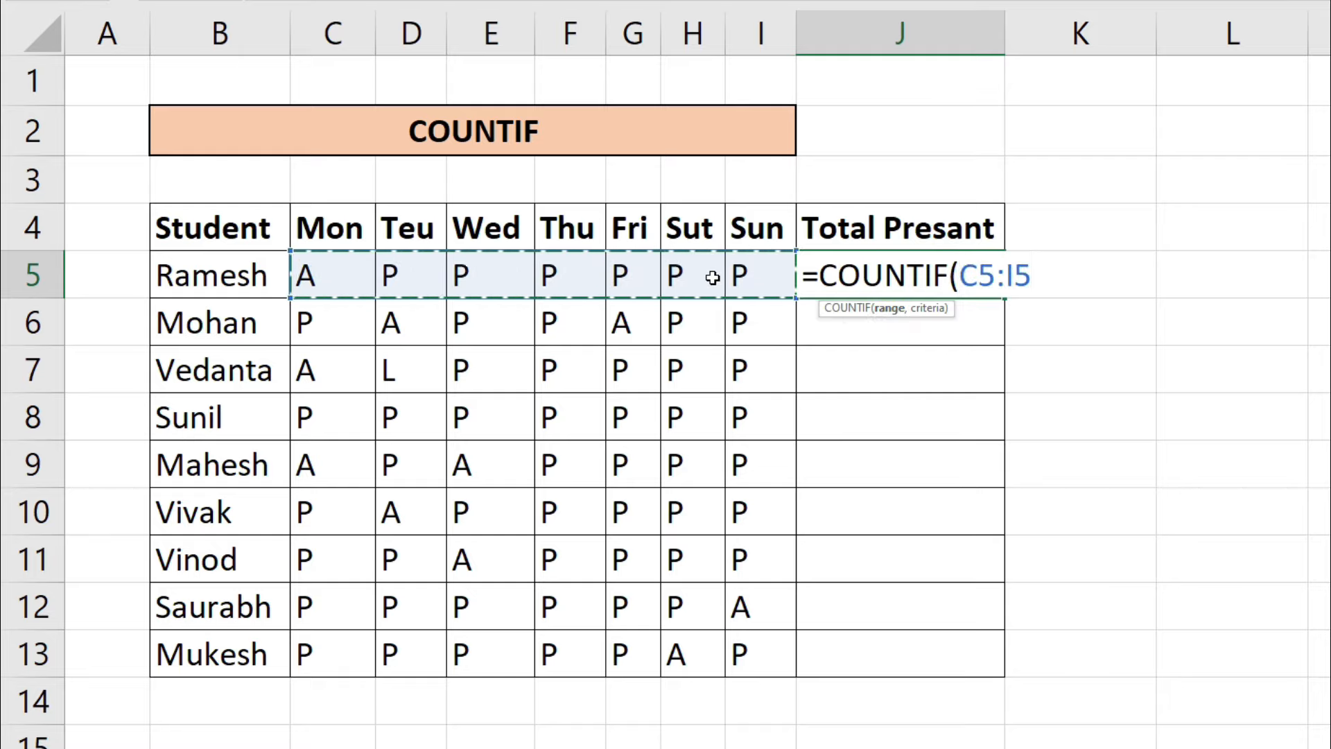
type(",")
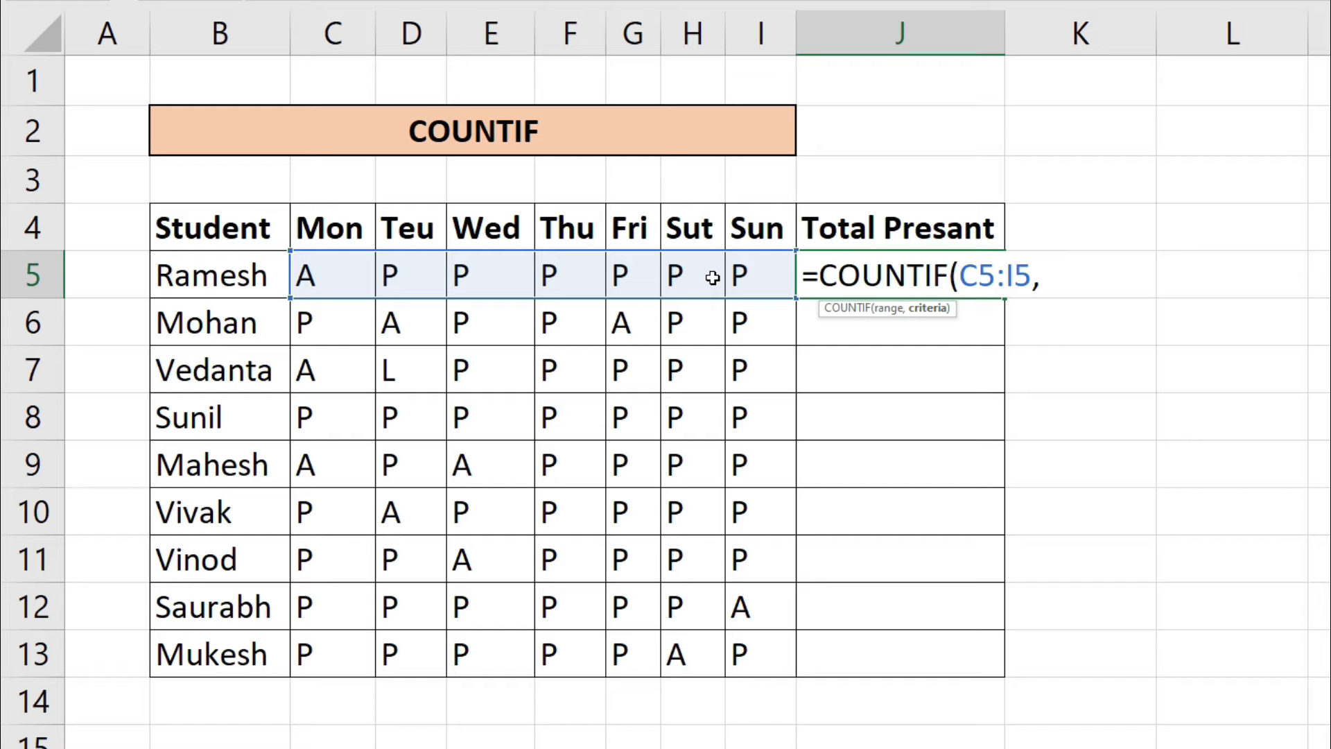
type("\"p")
key("BackSpace")
type("P\")")
key("Return")
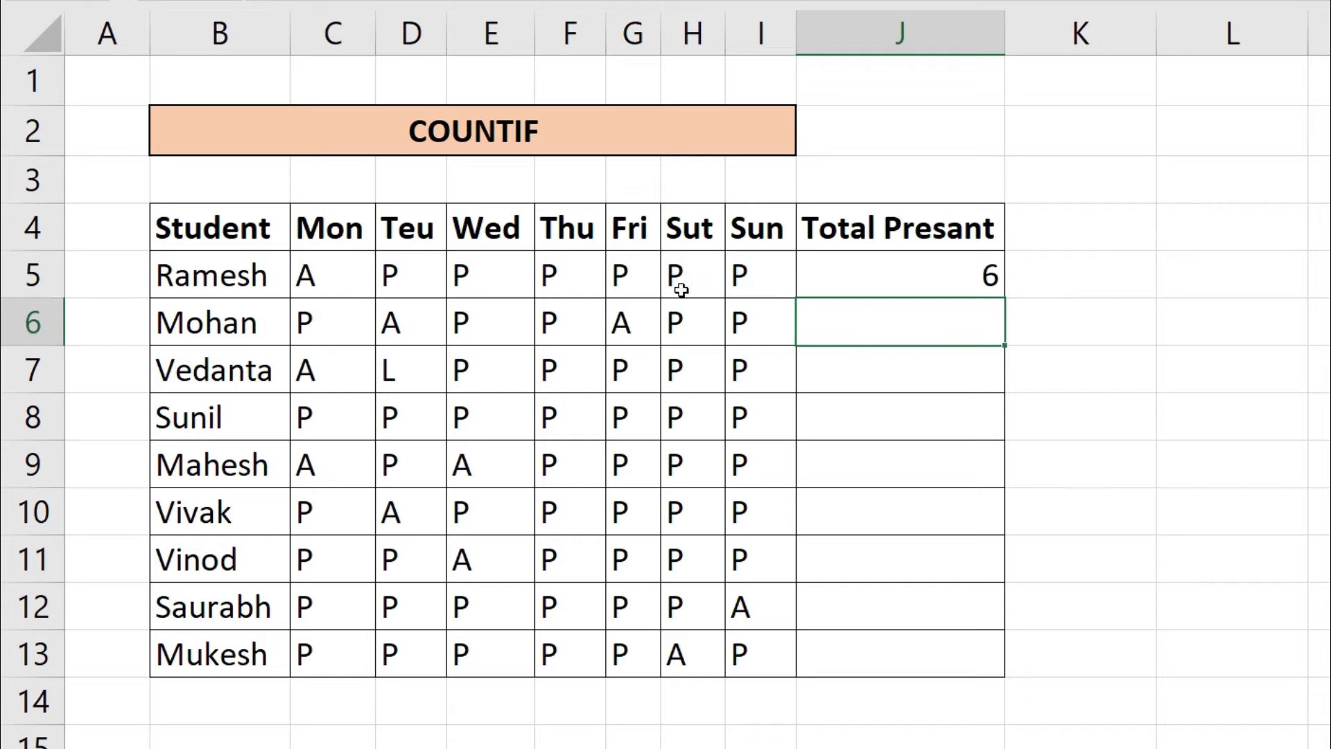
- Fill the COUNTIF formula from J5 down to J13 for the remaining students
left_click(903, 272)
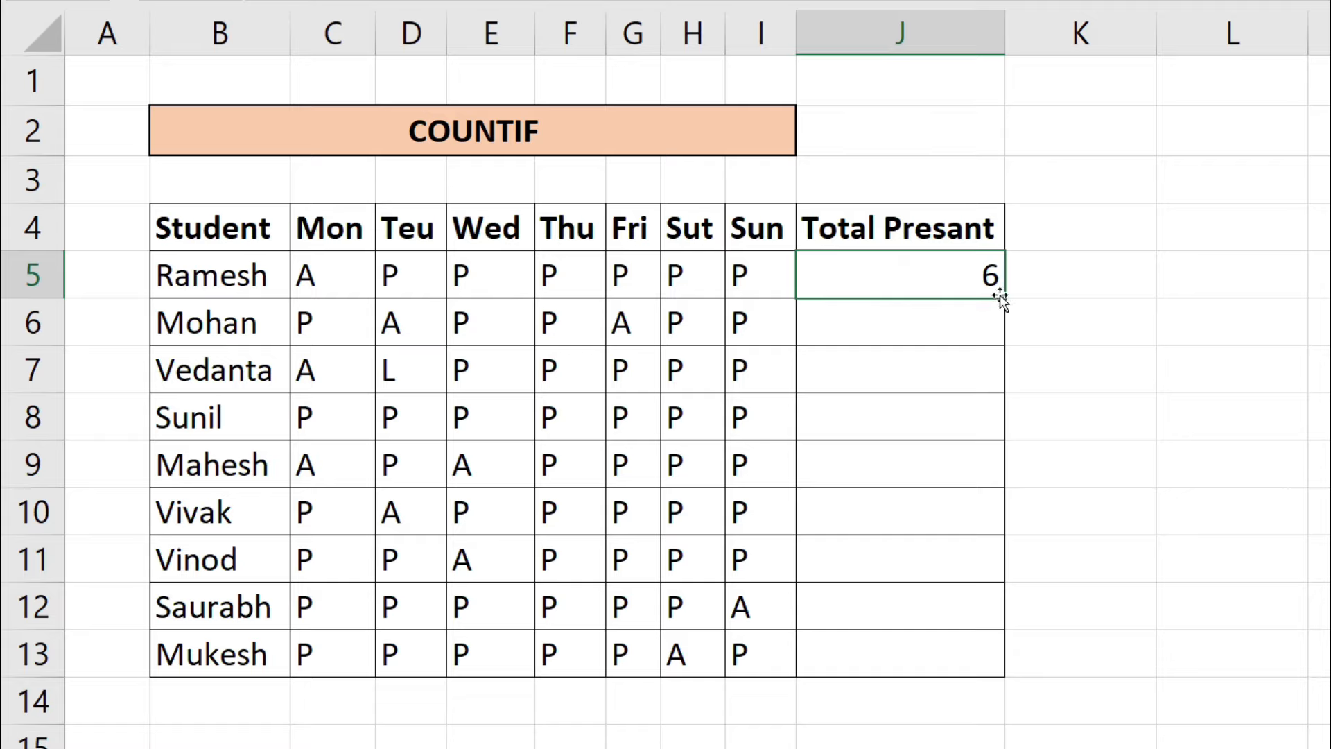
left_click_drag(1002, 298, 1010, 667)
left_click(949, 371)
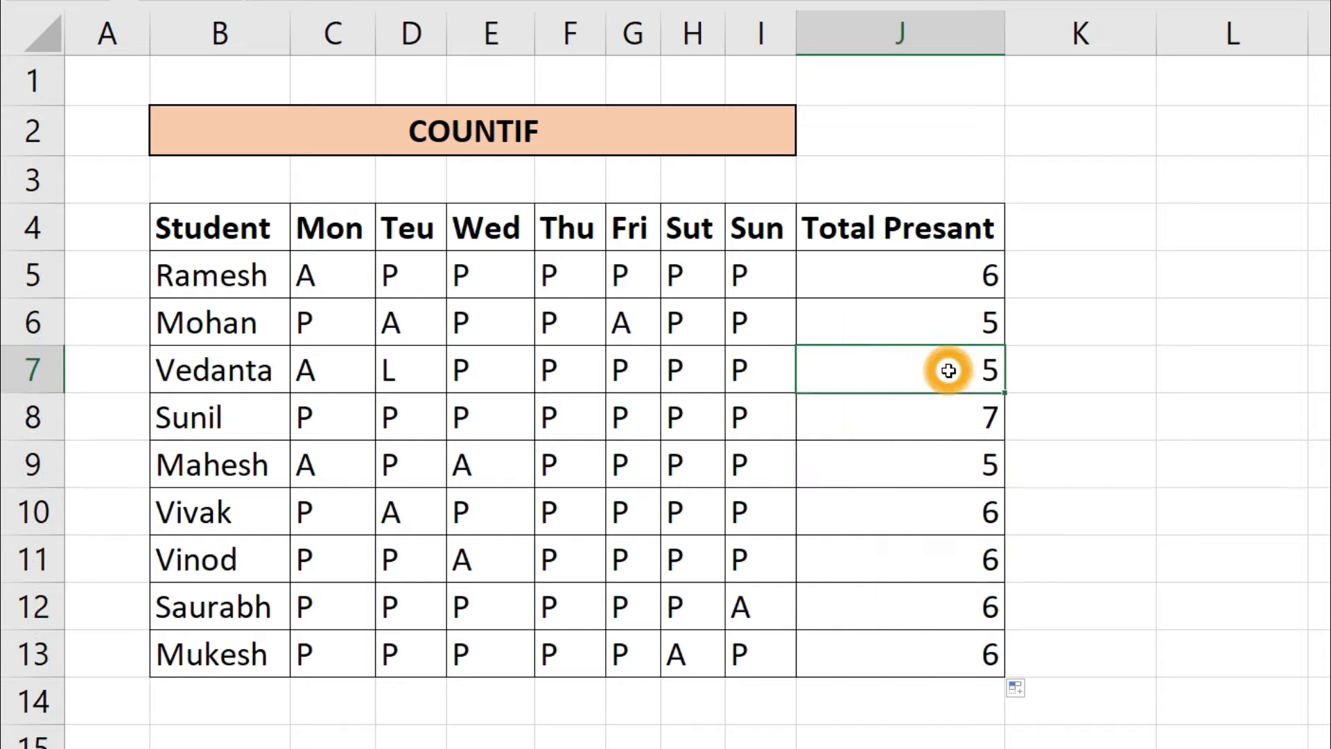
- Change the COUNTIF criterion in J5 to "A" and refill the formula down to J13
double_click(949, 275)
double_click(1068, 276)
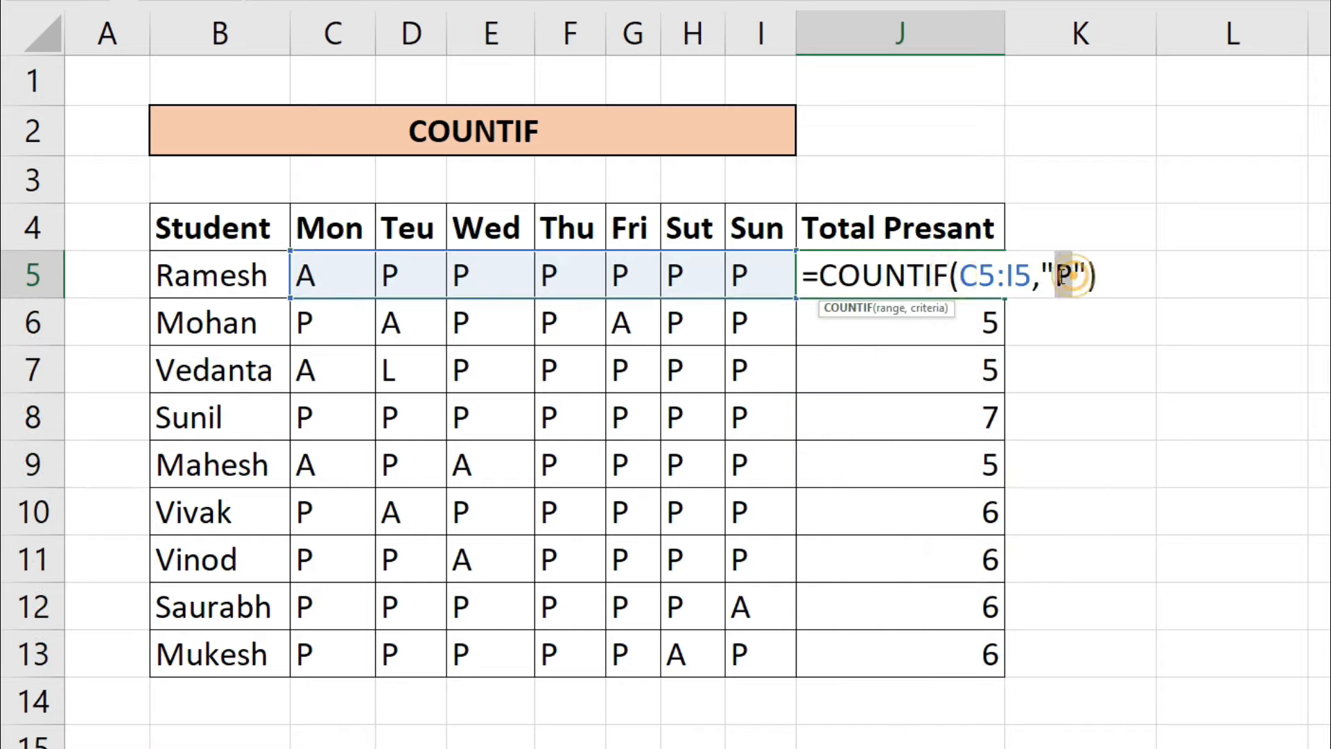
type("A")
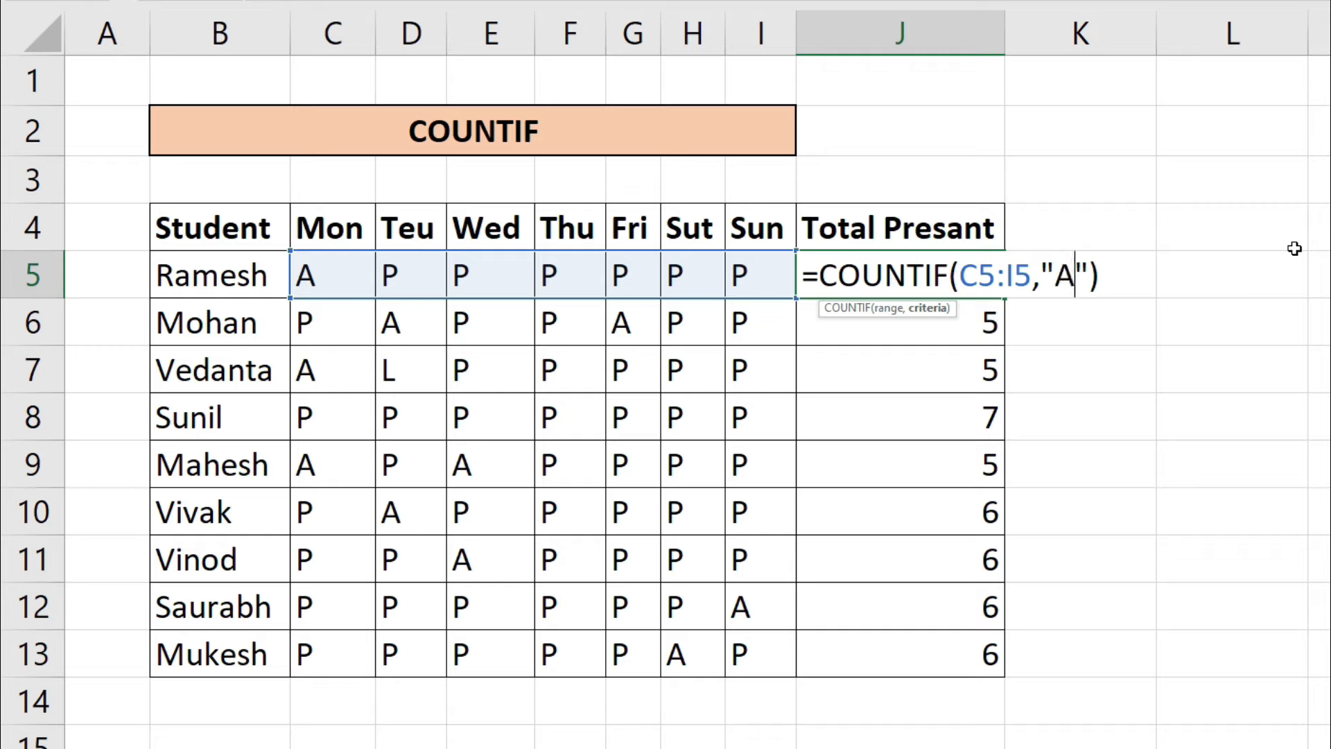
key("Return")
left_click(991, 287)
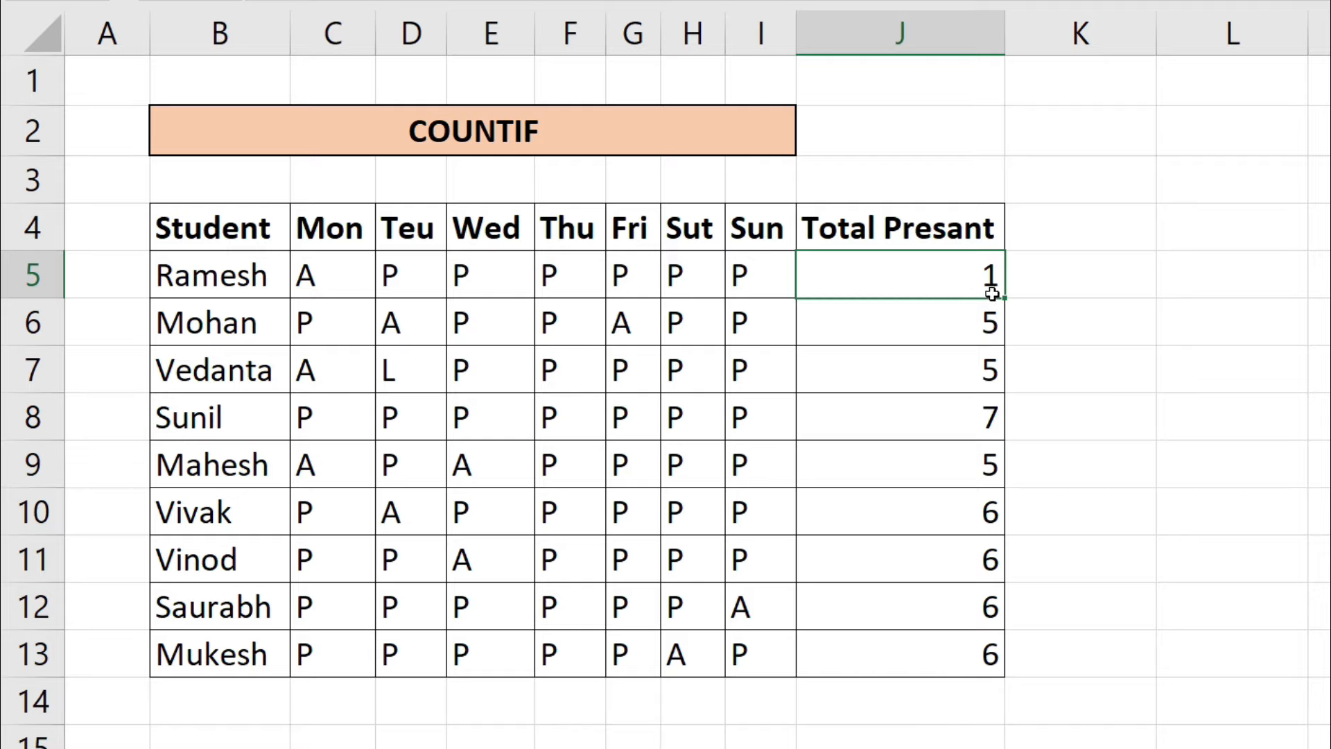
left_click_drag(1006, 298, 1010, 657)
left_click(964, 400)
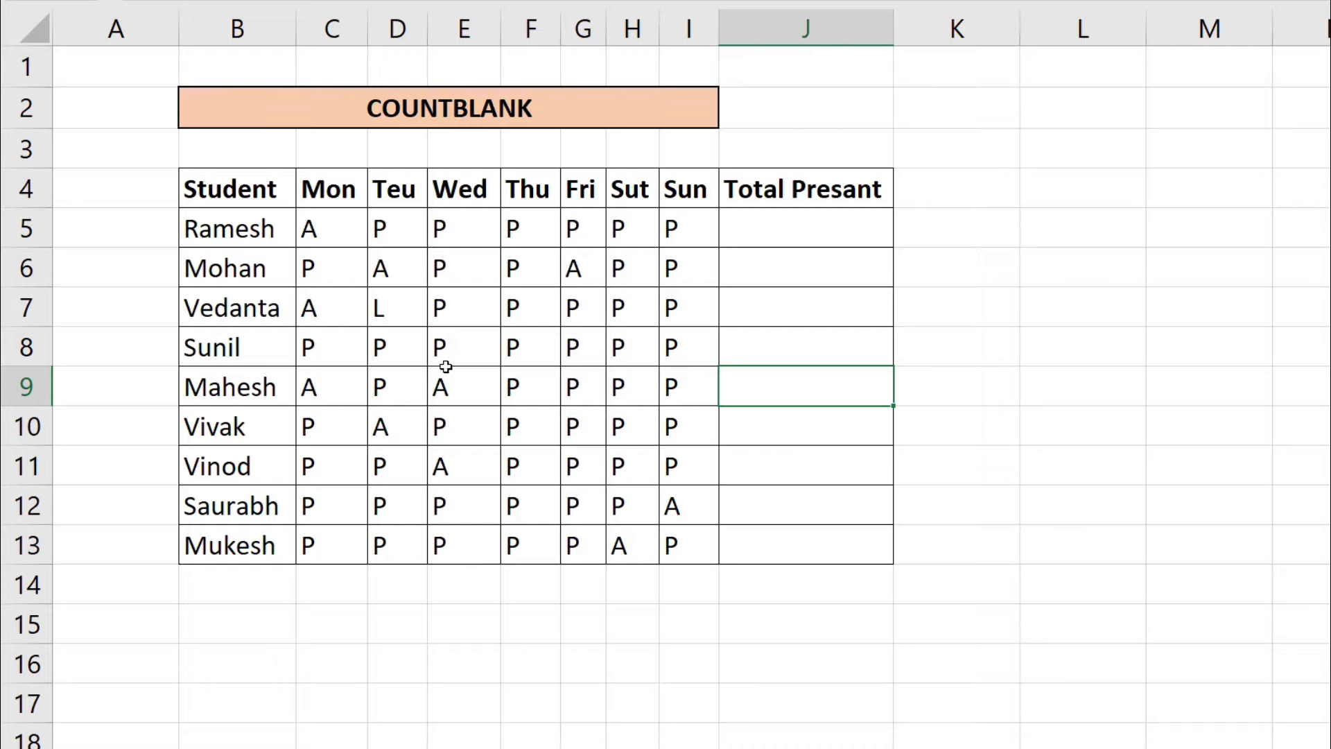
- Clear the attendance entries in D9 and E10 of the COUNTBLANK sheet
left_click(395, 382)
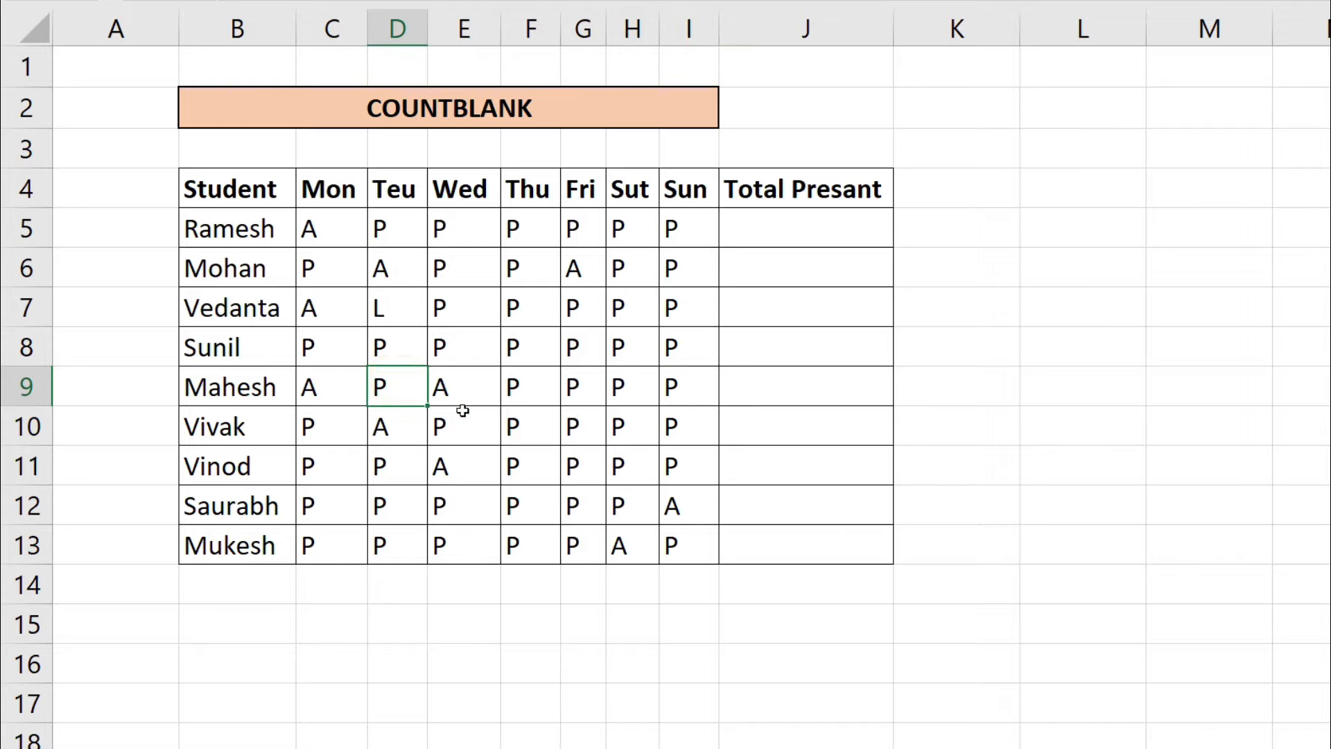
key("Delete")
left_click(454, 425)
key("Delete")
left_click(452, 505)
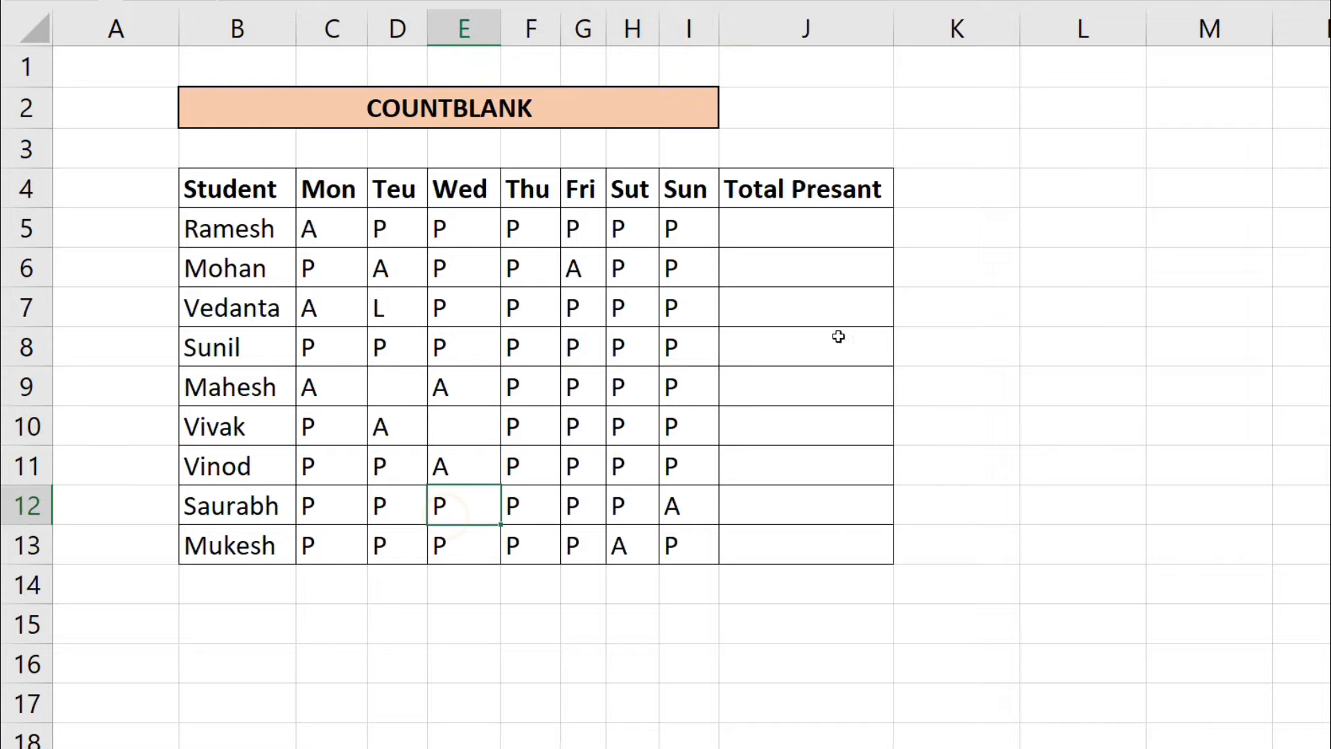
- Count the empty cells of C5:I13 in J5 of the COUNTBLANK sheet with a COUNTBLANK formula
left_click(773, 219)
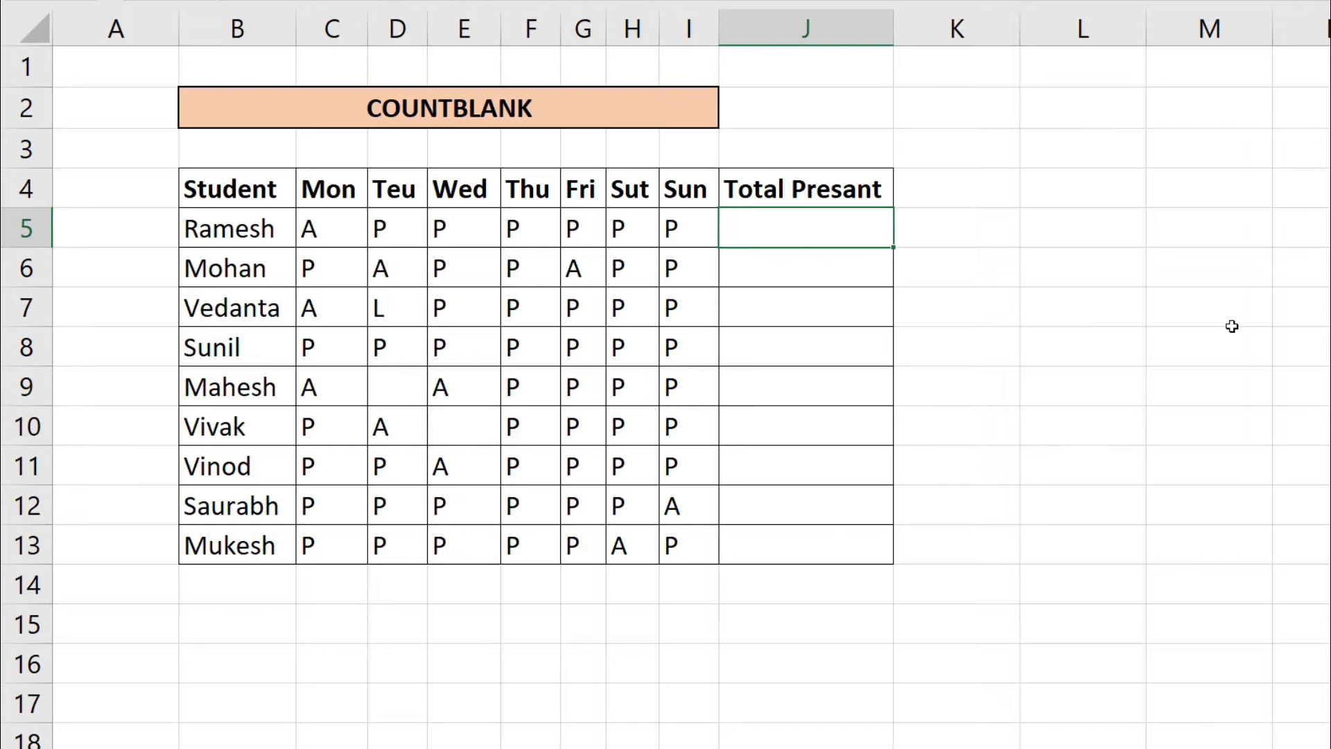
type("=CO")
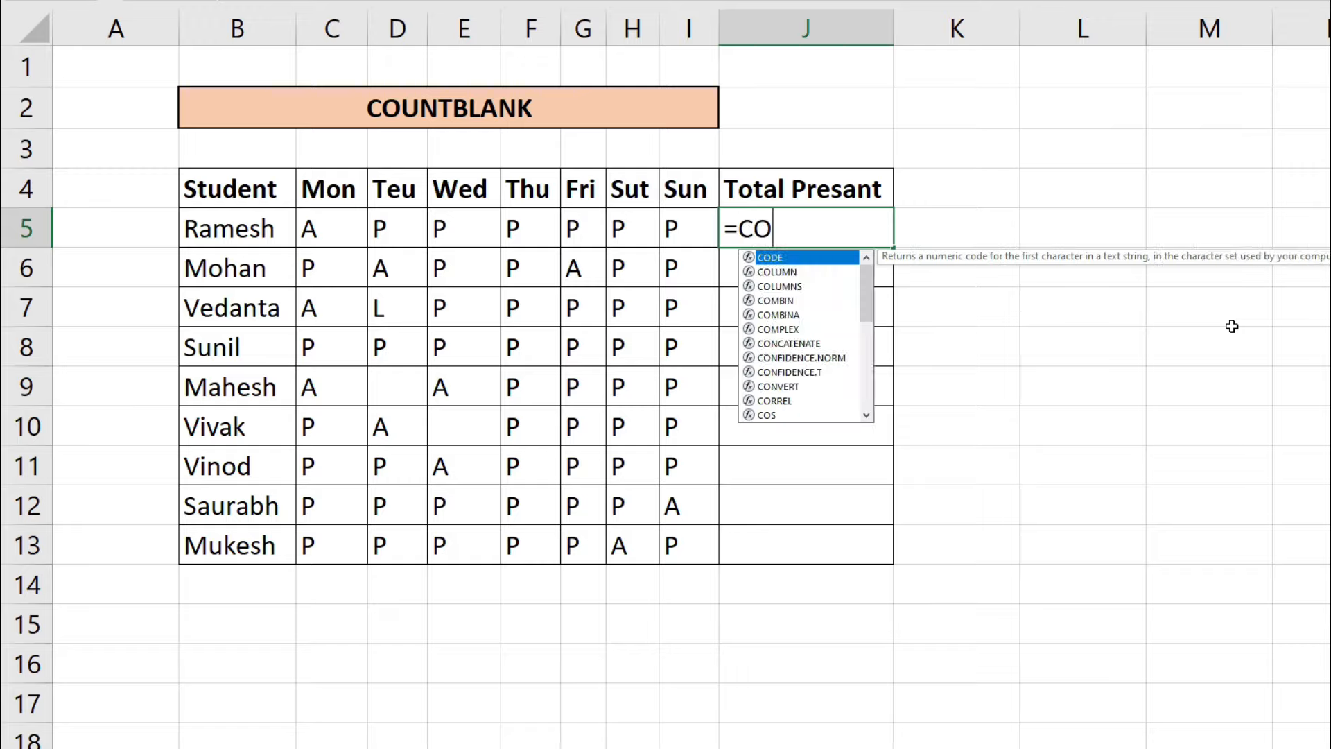
type("UNTBLACK")
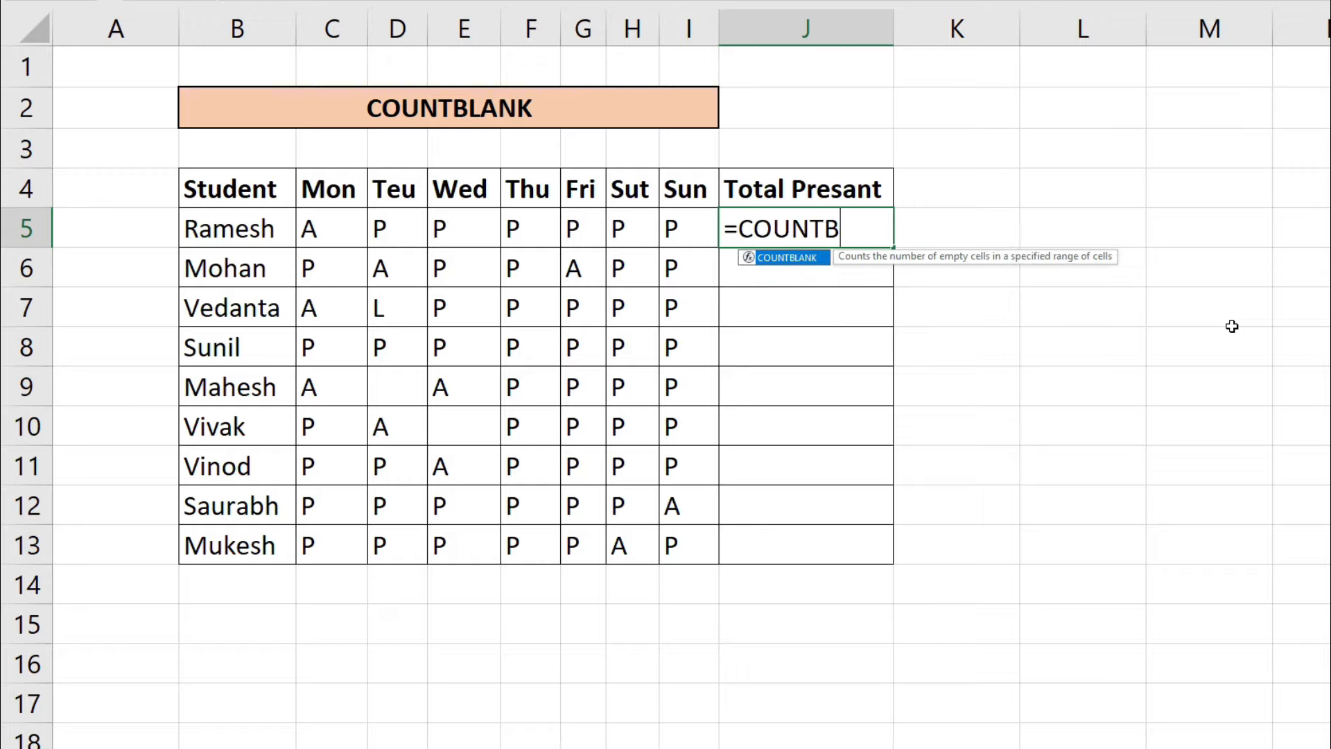
key("BackSpace")
key("BackSpace")
type("NK")
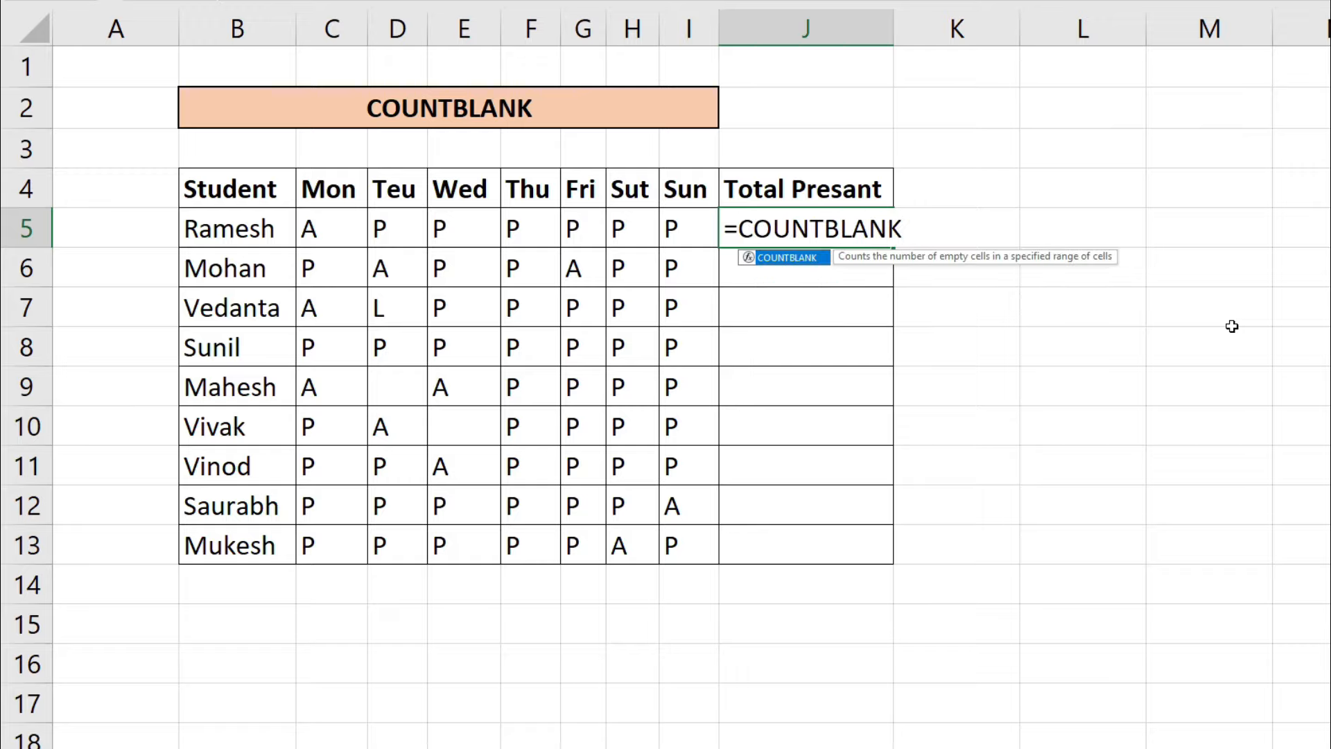
type("(")
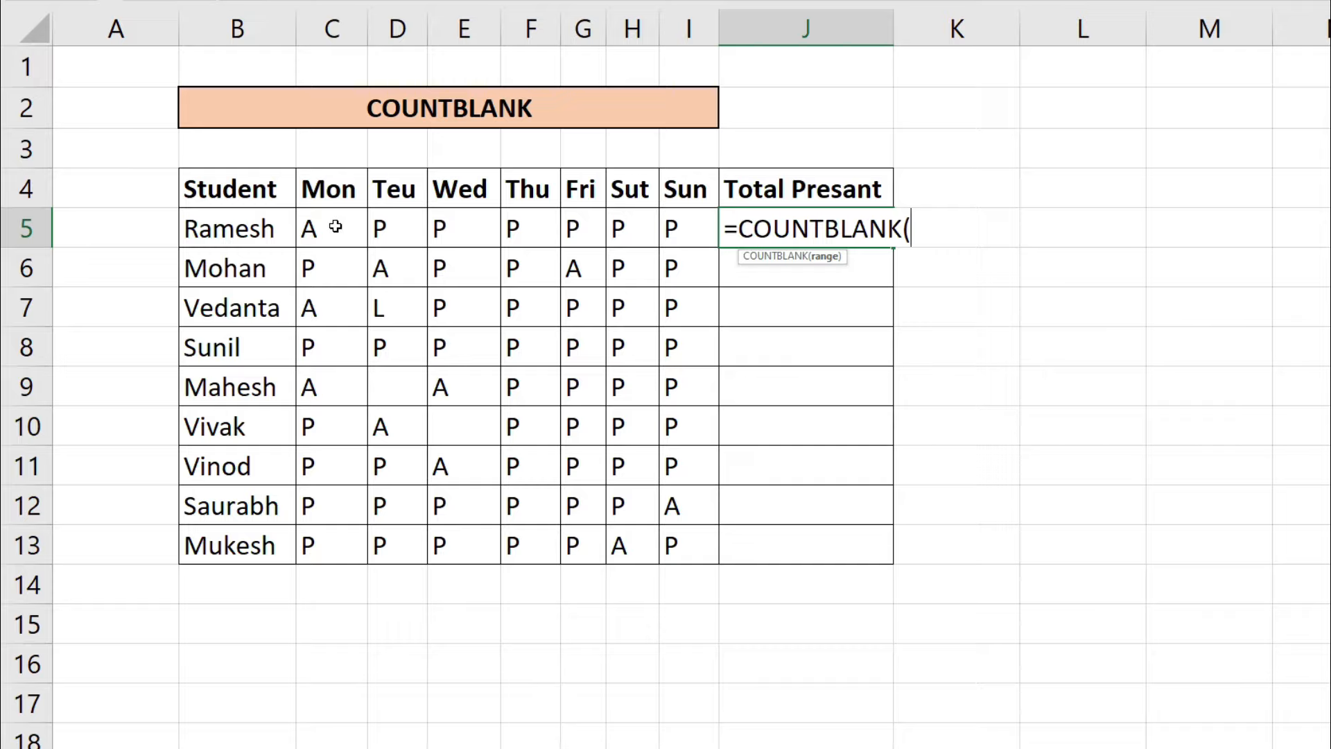
left_click_drag(336, 226, 665, 553)
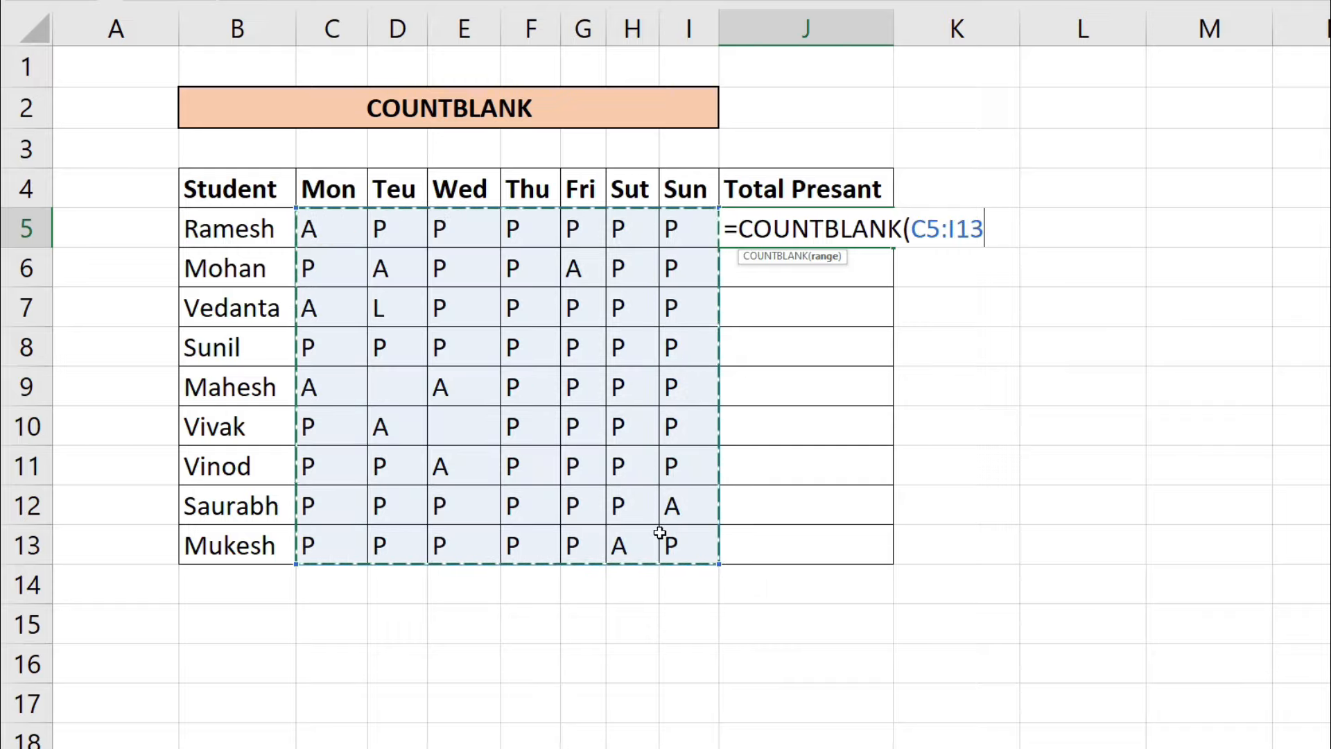
key("Return")
left_click(823, 227)
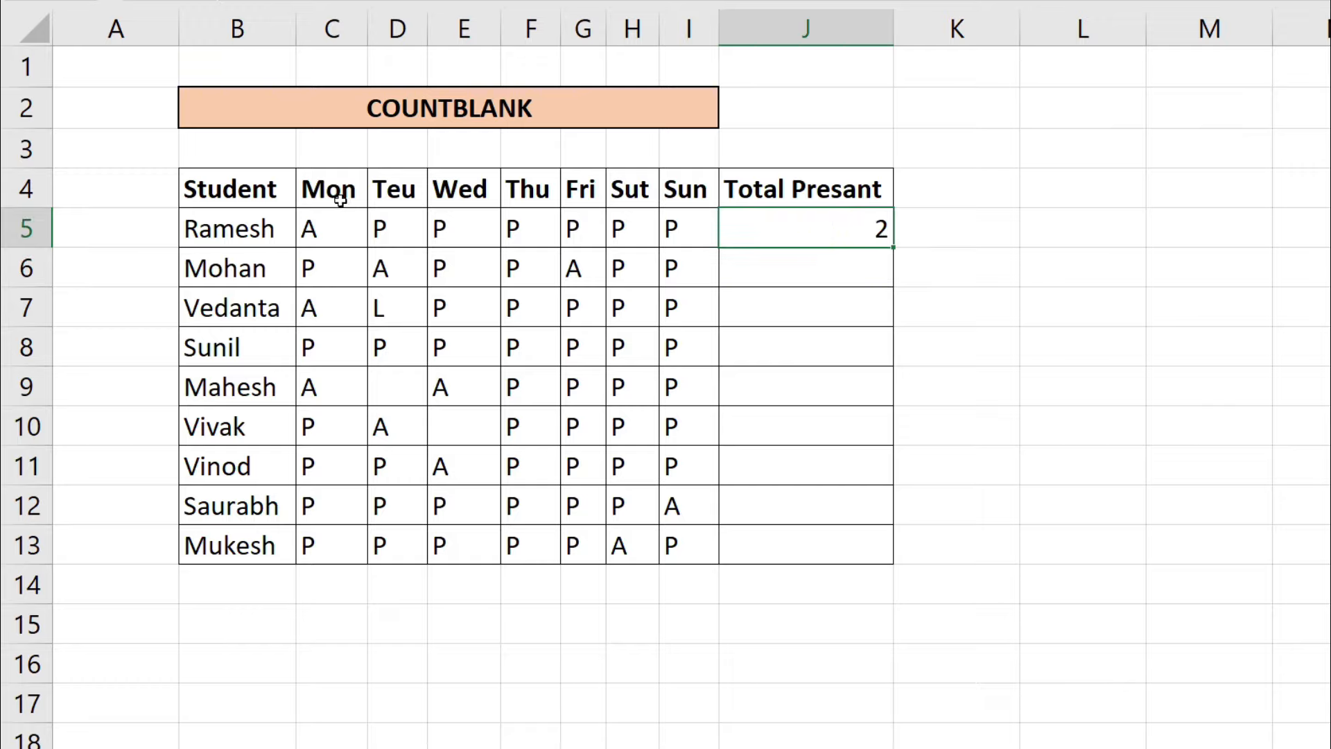
left_click(393, 388)
left_click(472, 438)
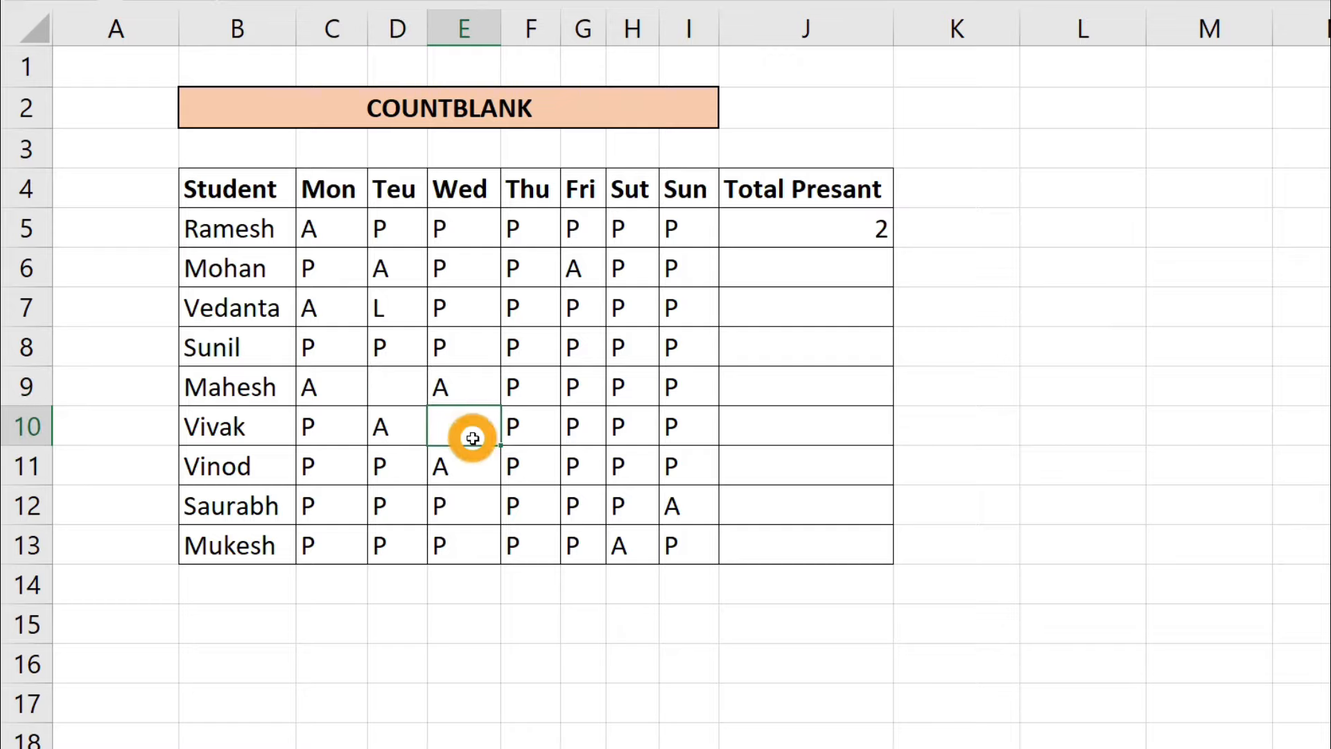
- Clear the attendance entries in G8, H10 and G12 to test the COUNTBLANK formula
left_click(575, 349)
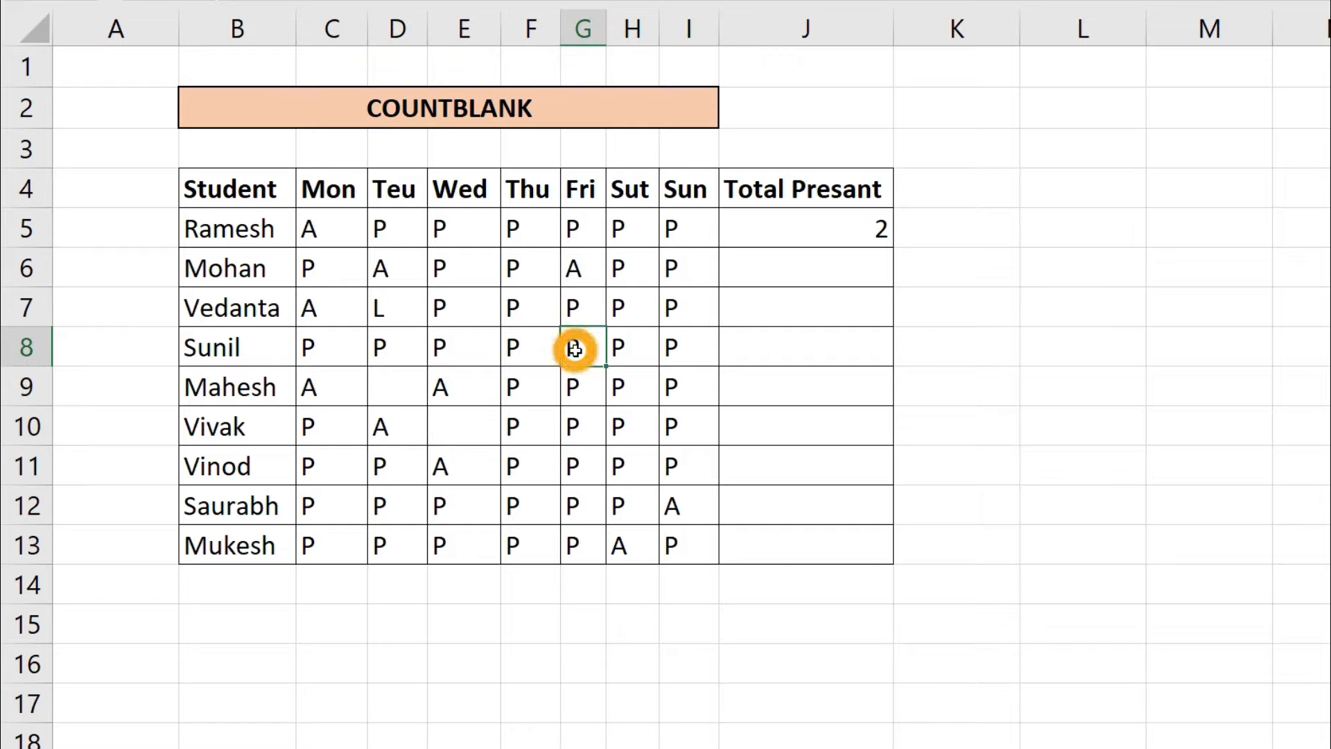
key("Delete")
left_click(621, 422)
key("Delete")
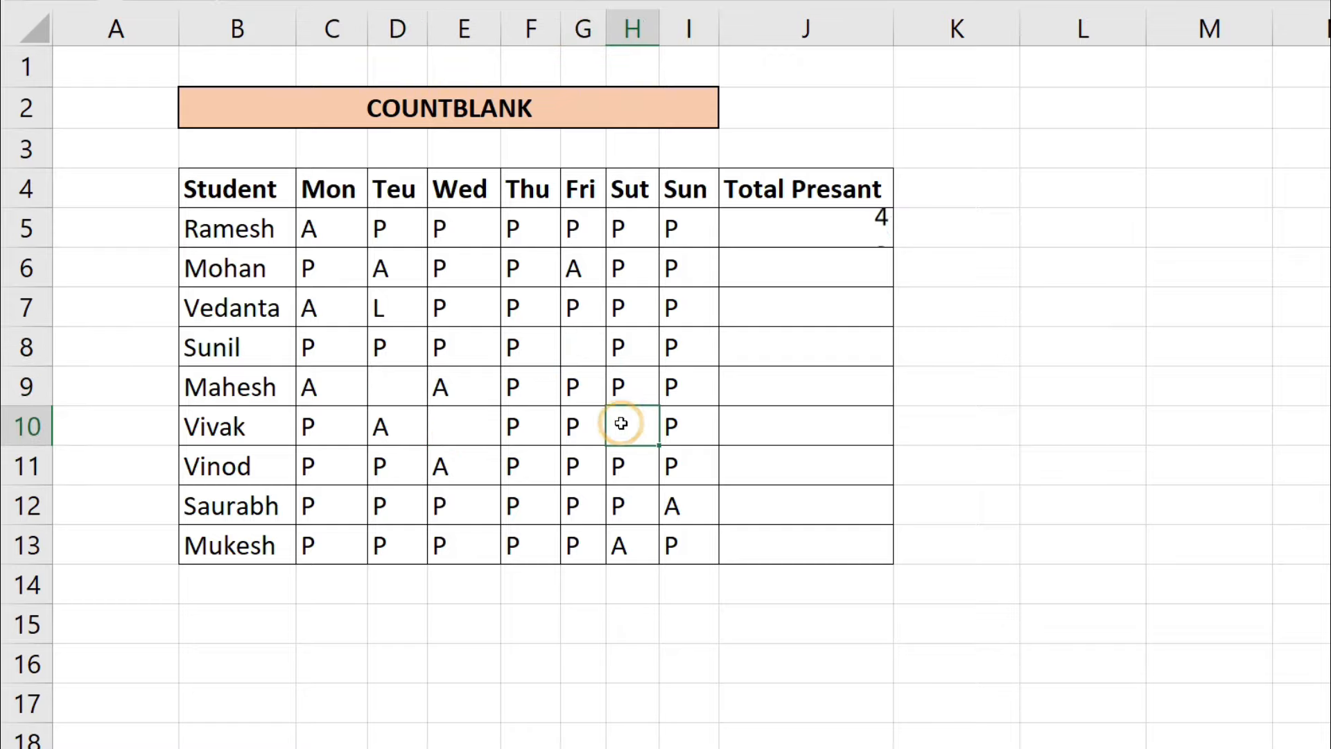
left_click(581, 508)
key("Delete")
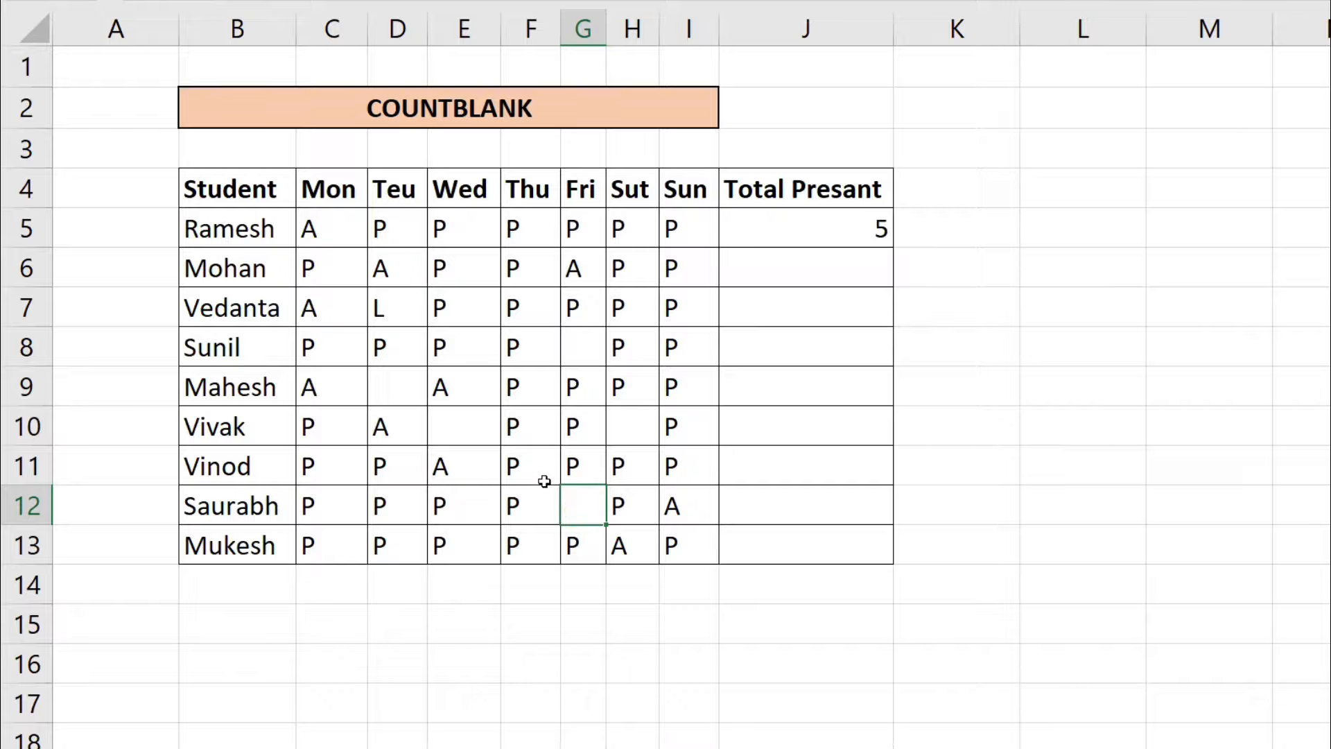
left_click(544, 482)
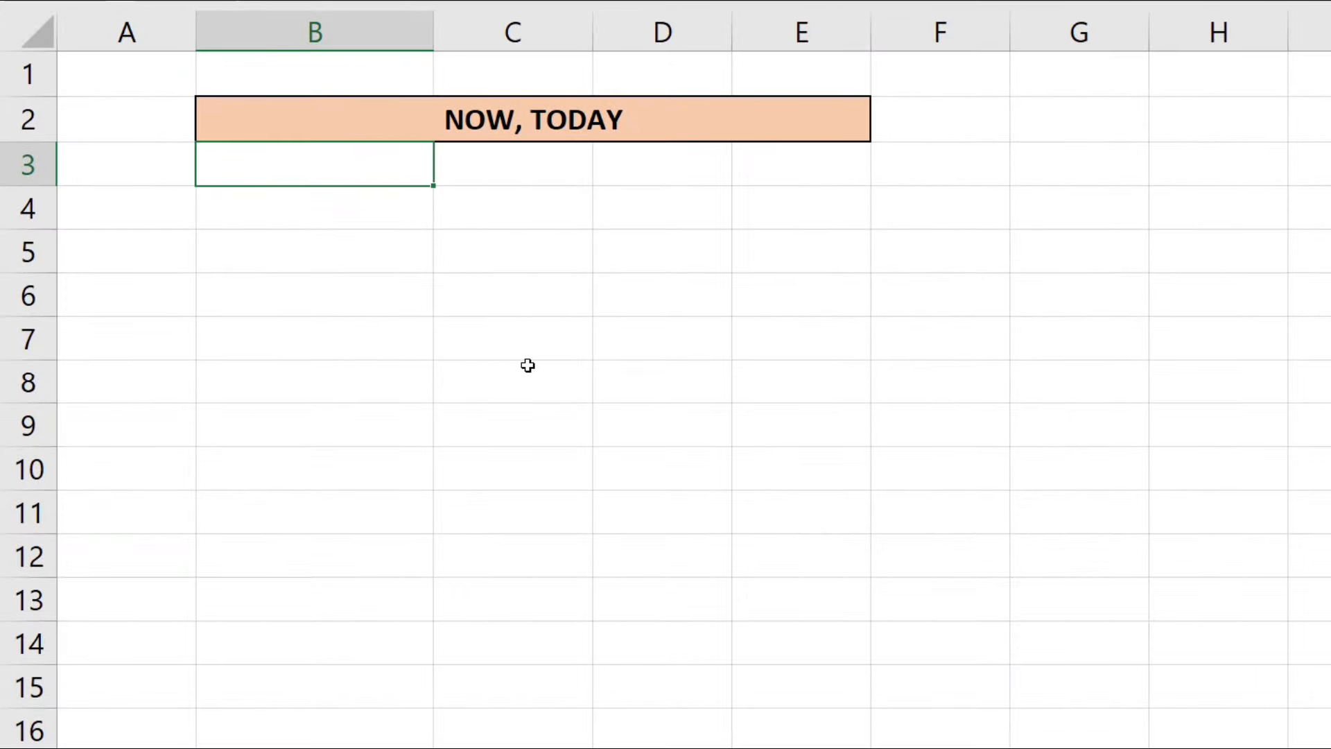
- Insert the current date and time in B3 of the NOW, TODAY sheet with =NOW()
type("=NOW")
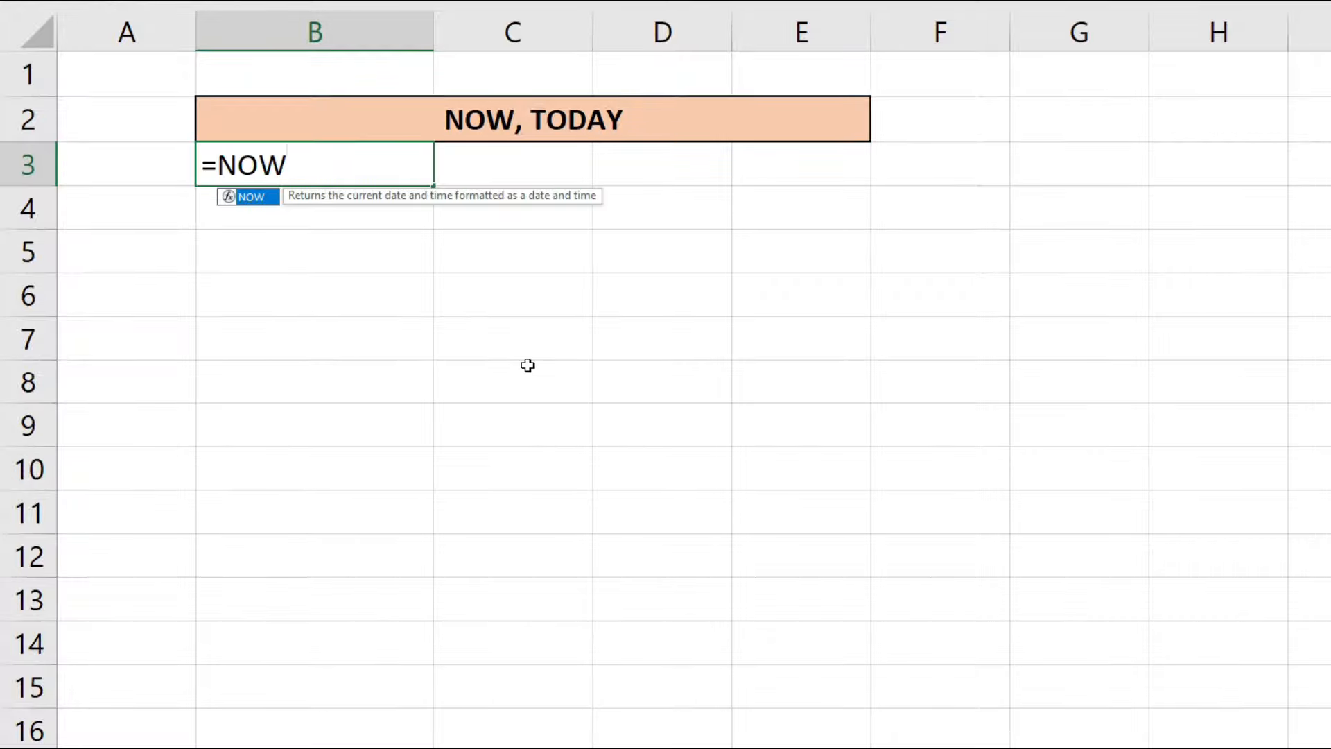
type("(")
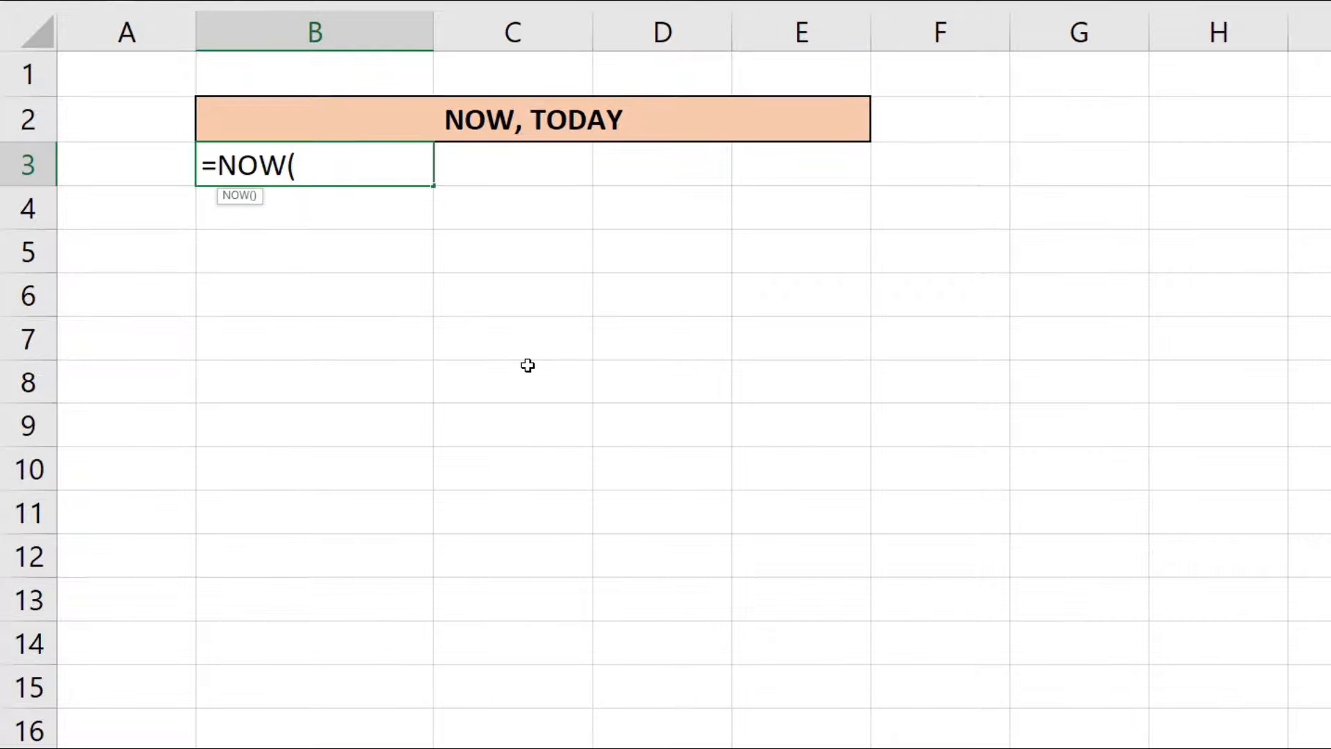
type(")")
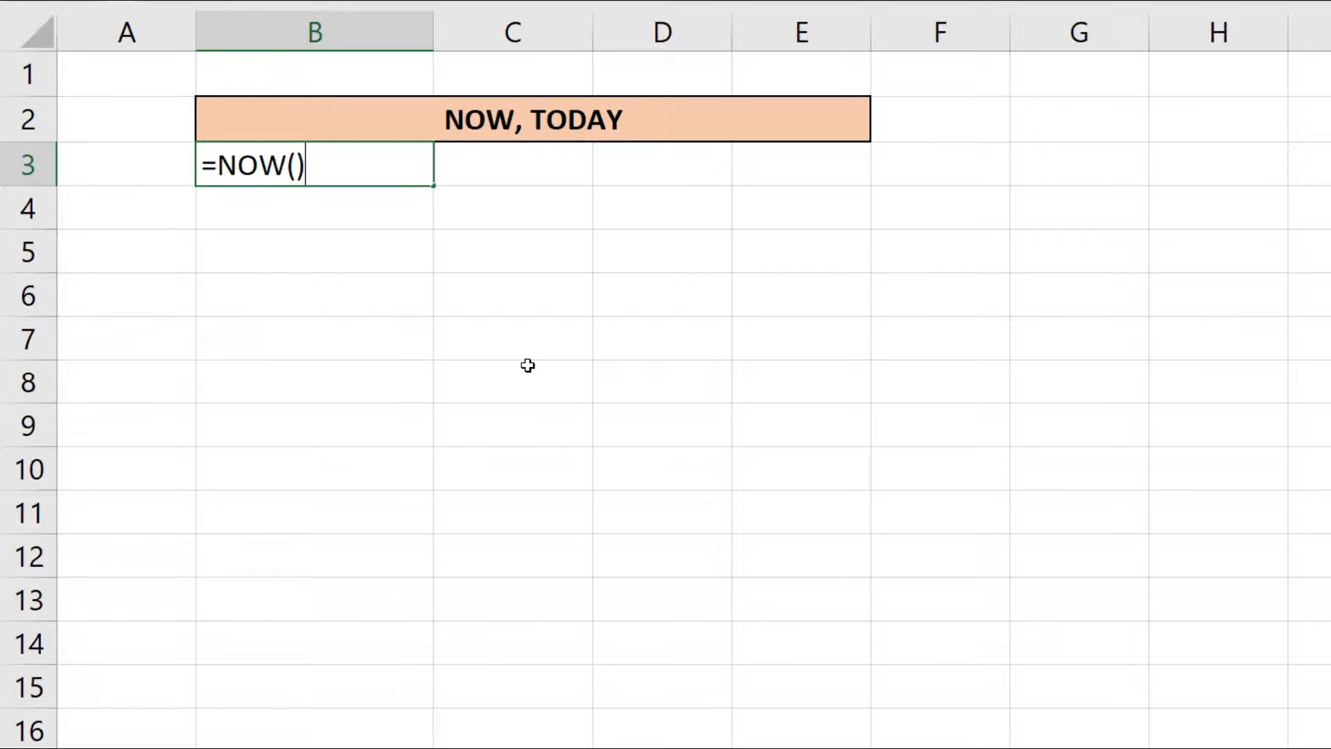
key("Return")
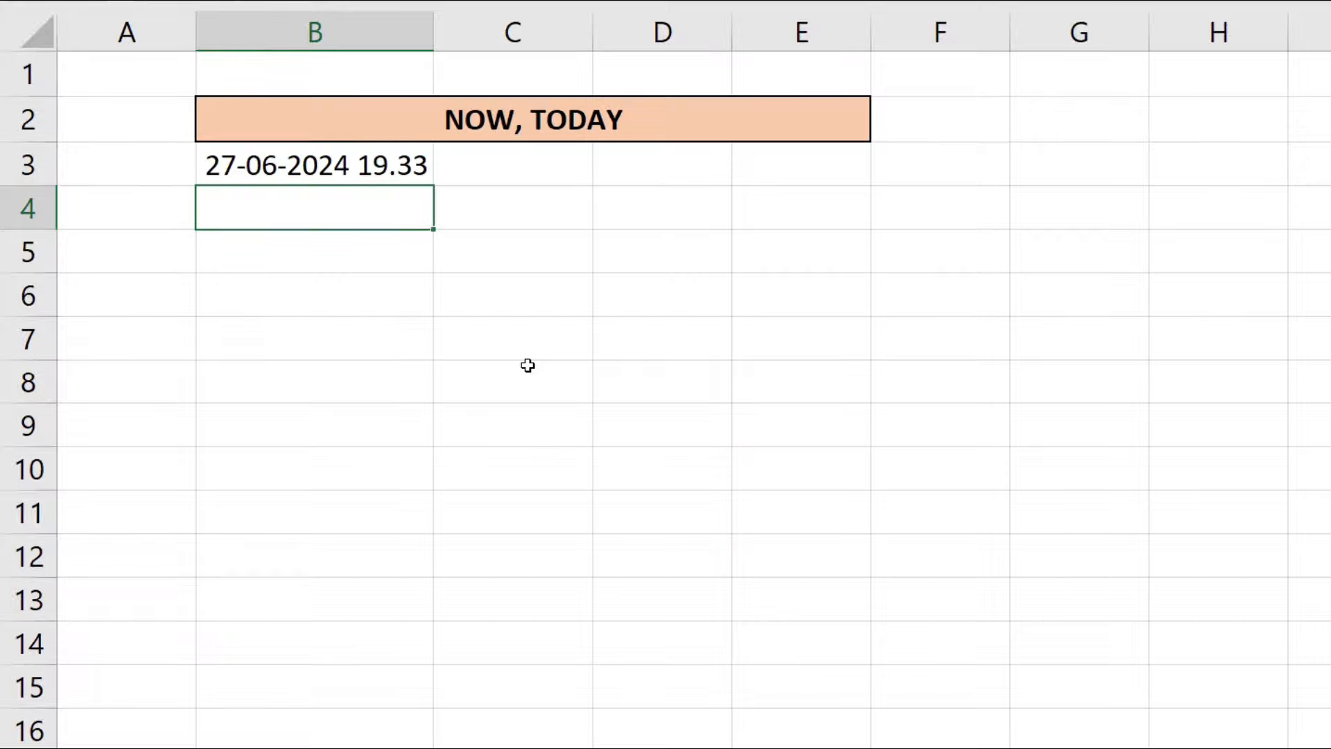
left_click(401, 166)
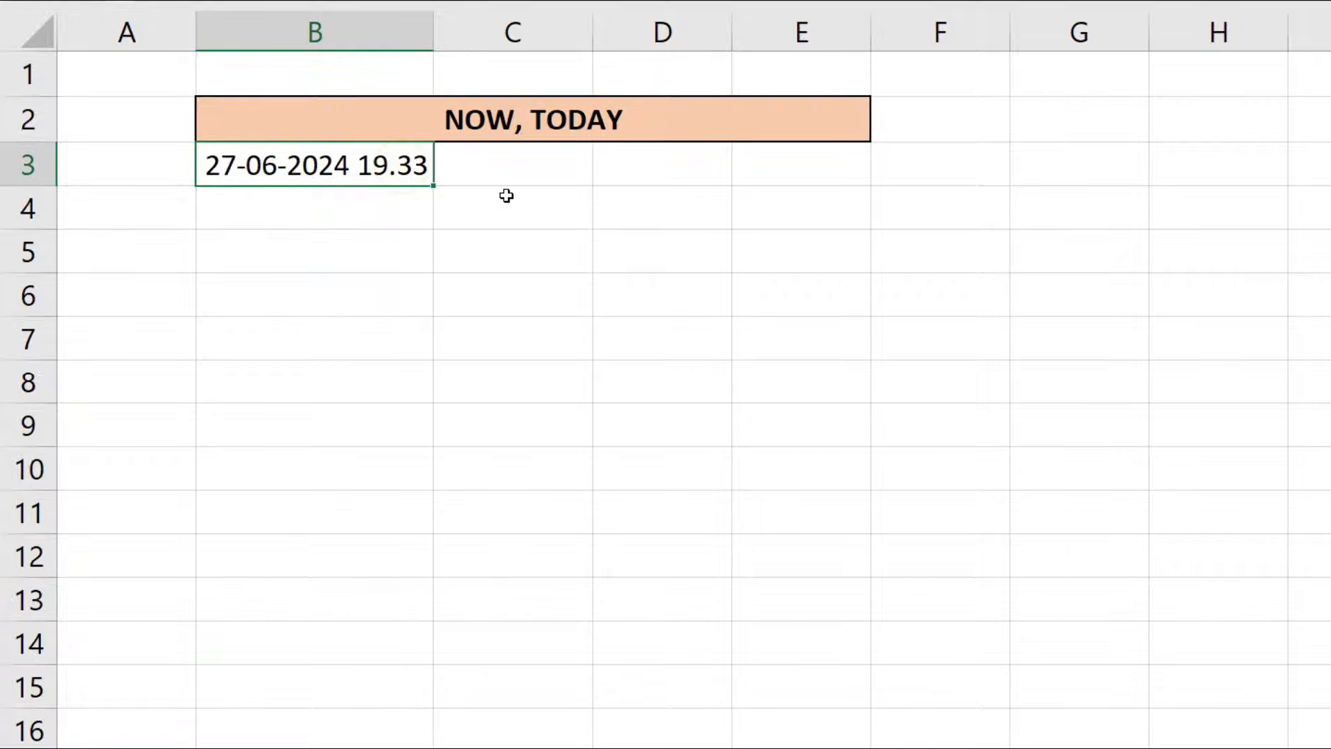
- Insert the current date in B4 of the NOW, TODAY sheet with =TODAY()
key("Return")
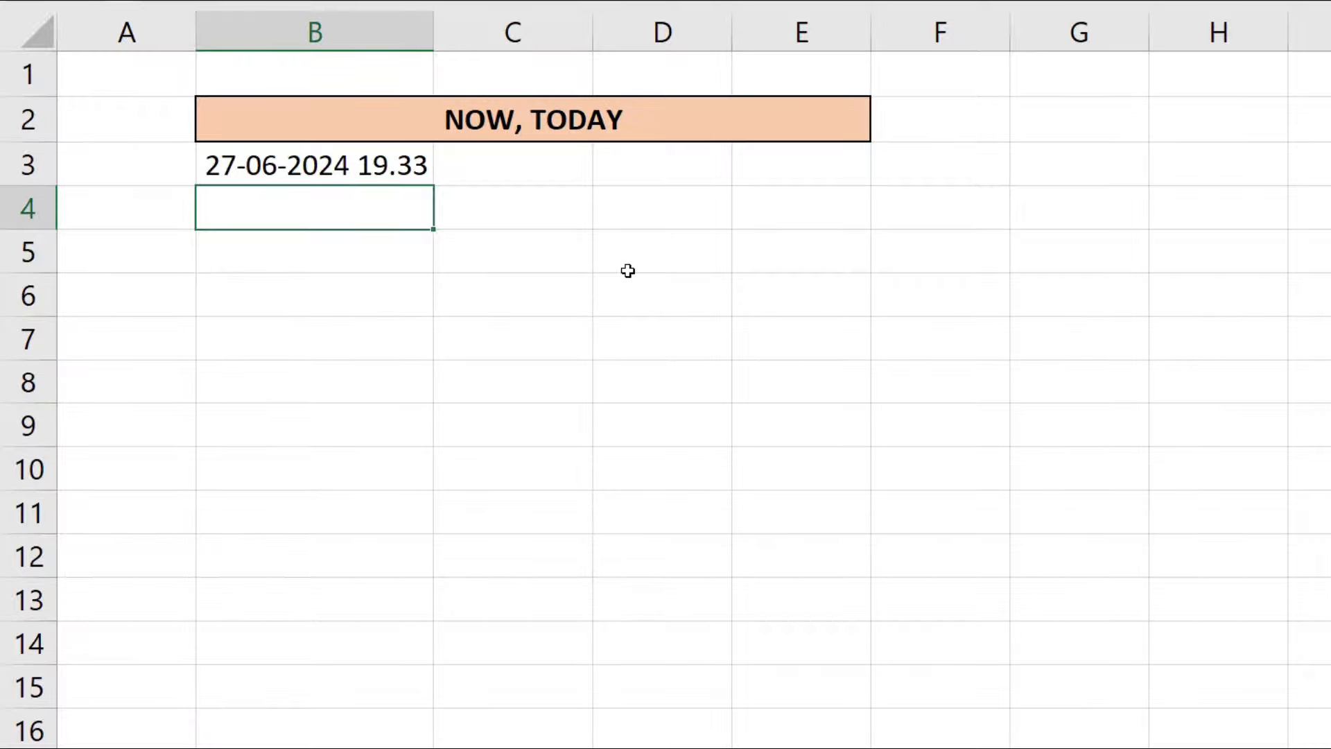
type("=TODAY")
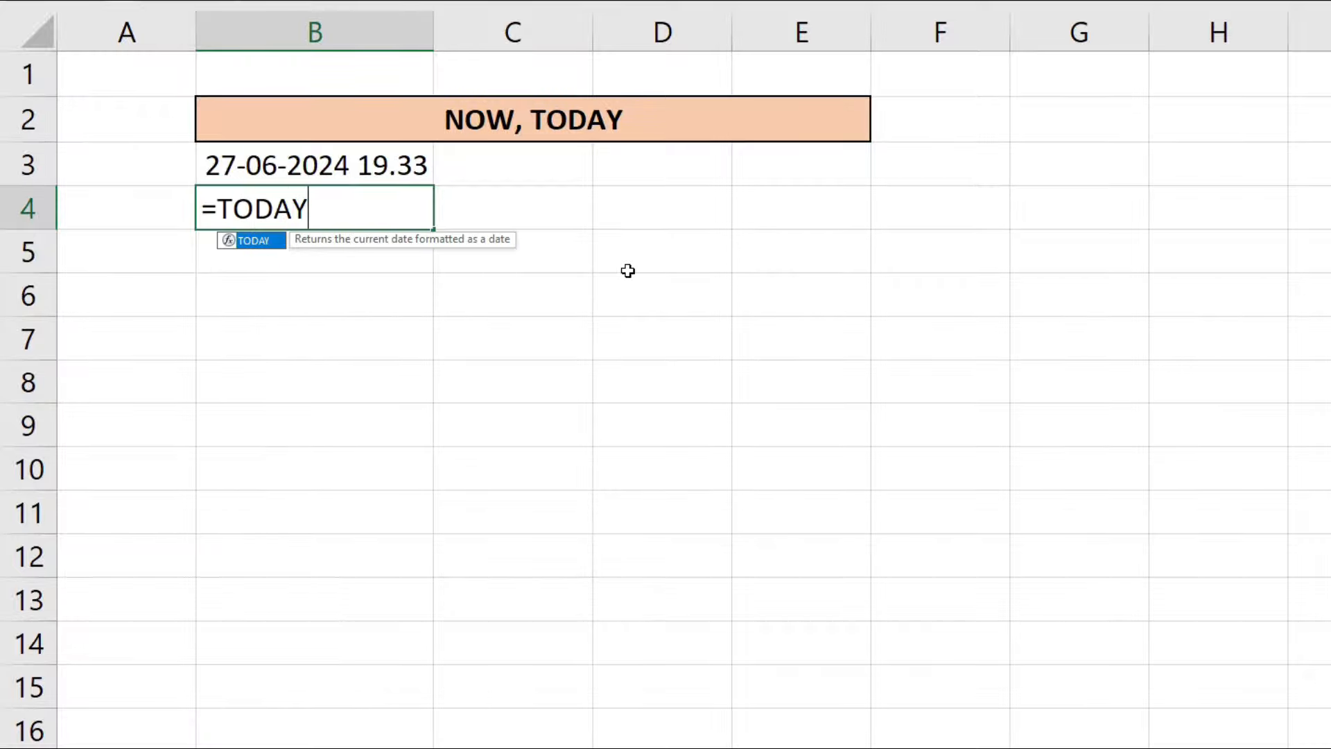
type("(")
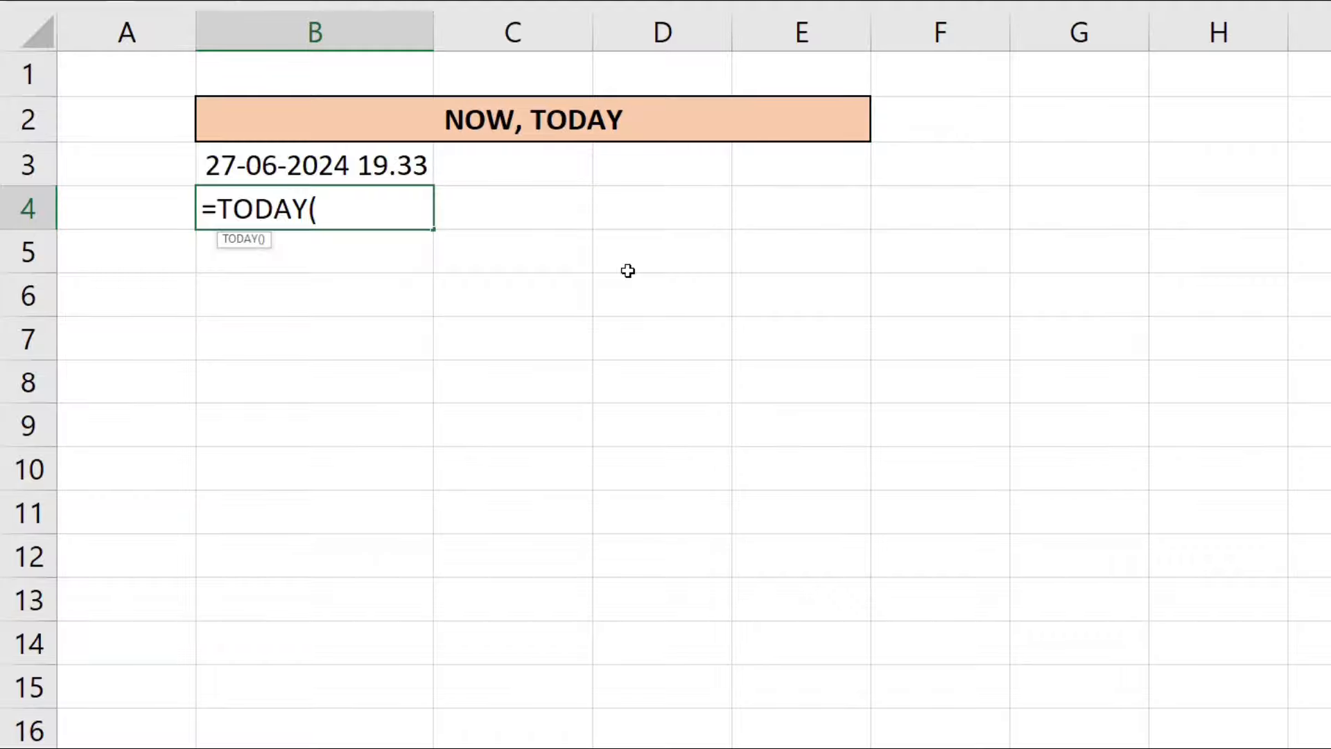
type(")")
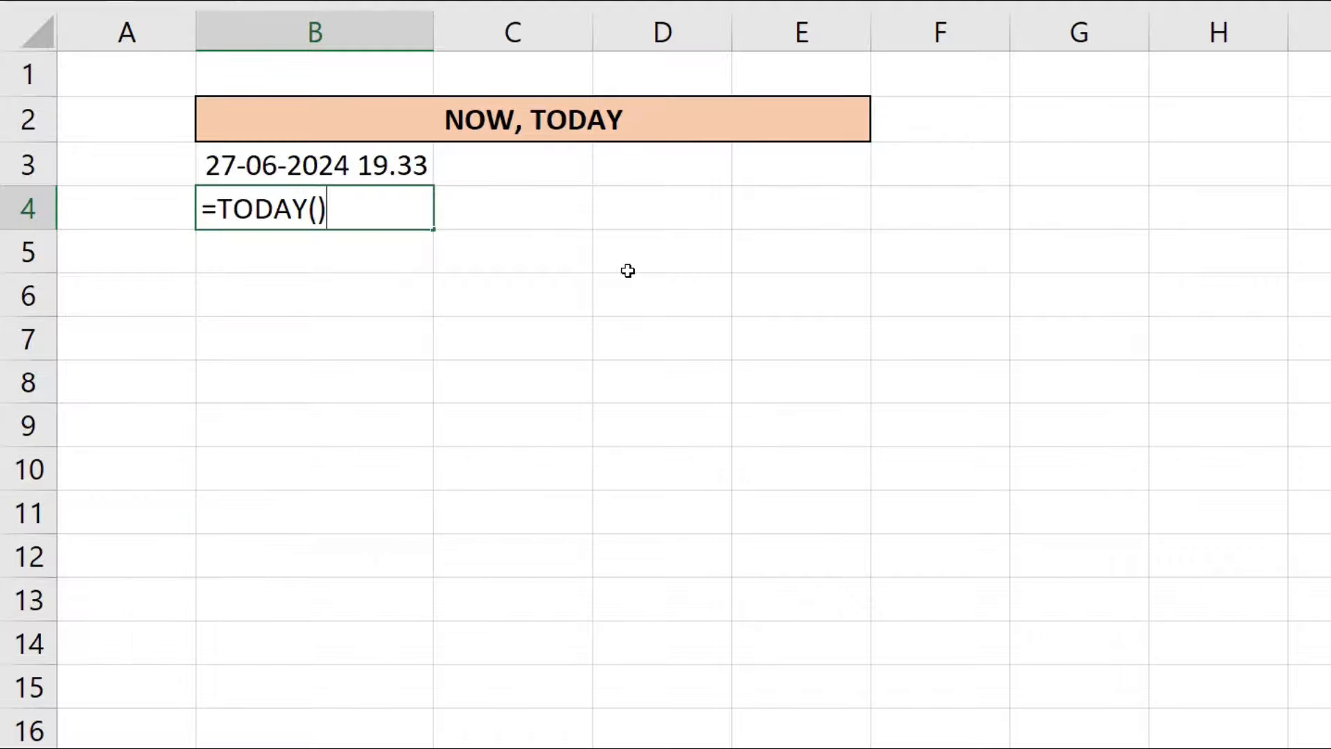
key("Return")
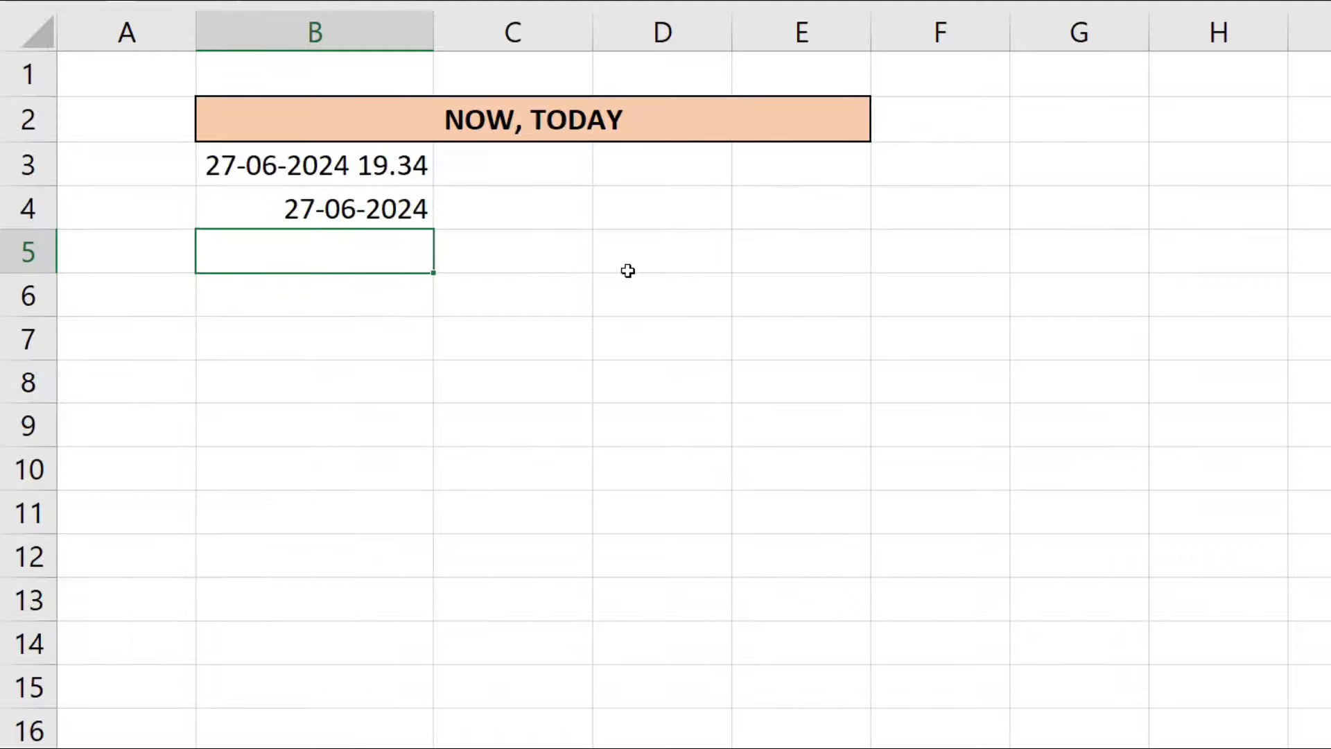
left_click(373, 208)
left_click(338, 170)
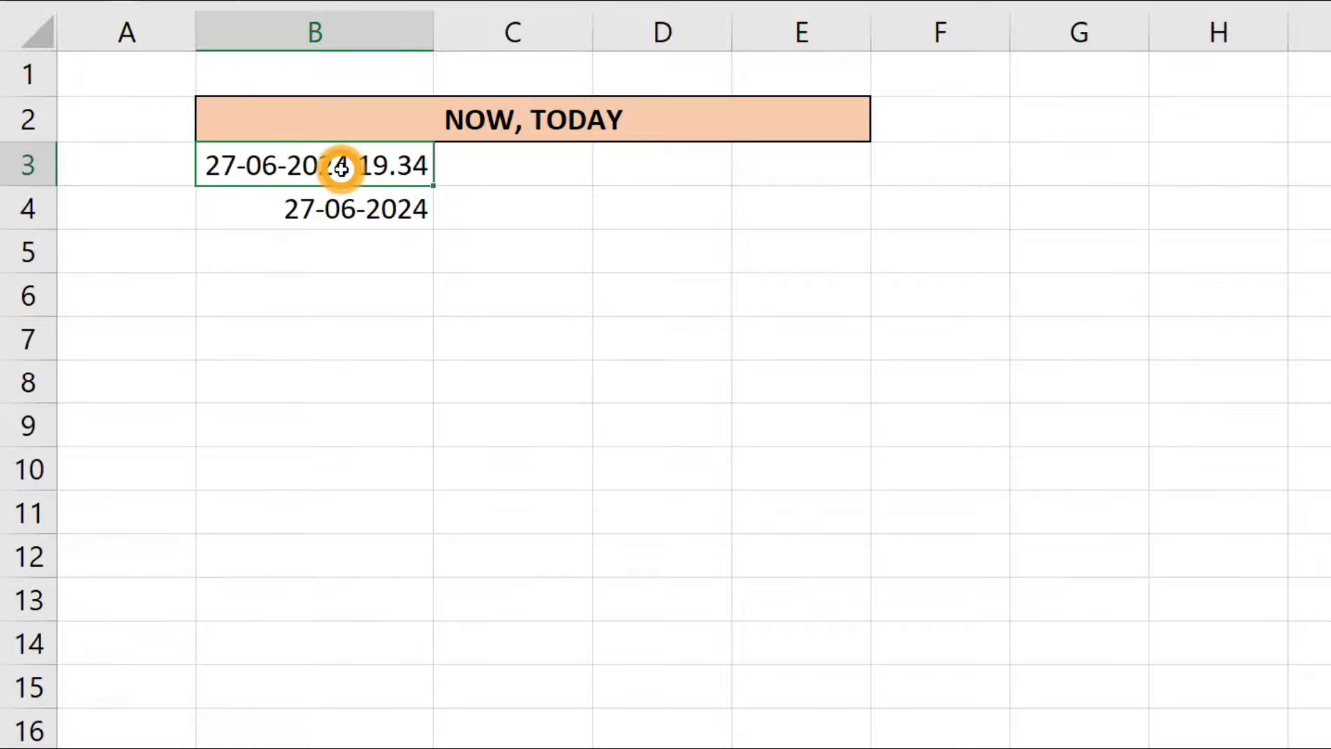
left_click(348, 218)
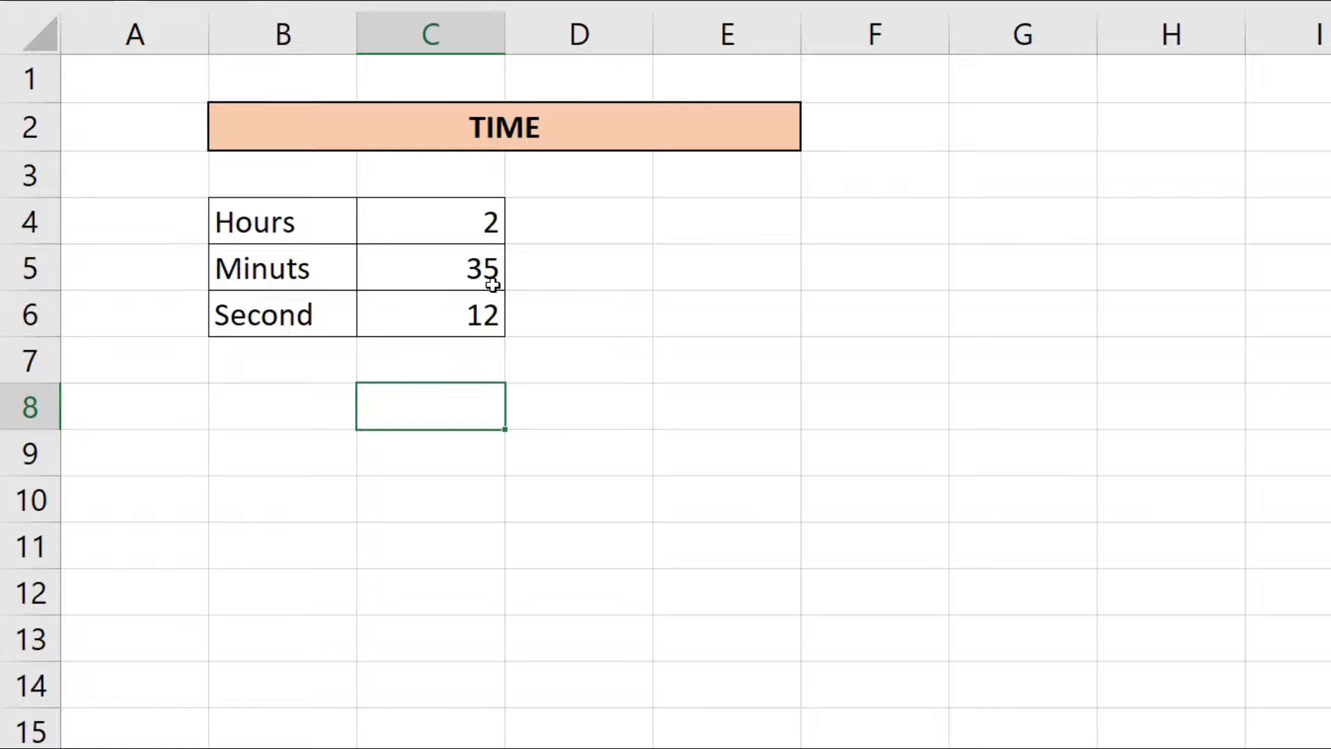
- Combine the hours, minutes and seconds of C4, C5 and C6 in C8 of the TIME sheet with =TIME(C4,C5,C6)
type("=TIME(")
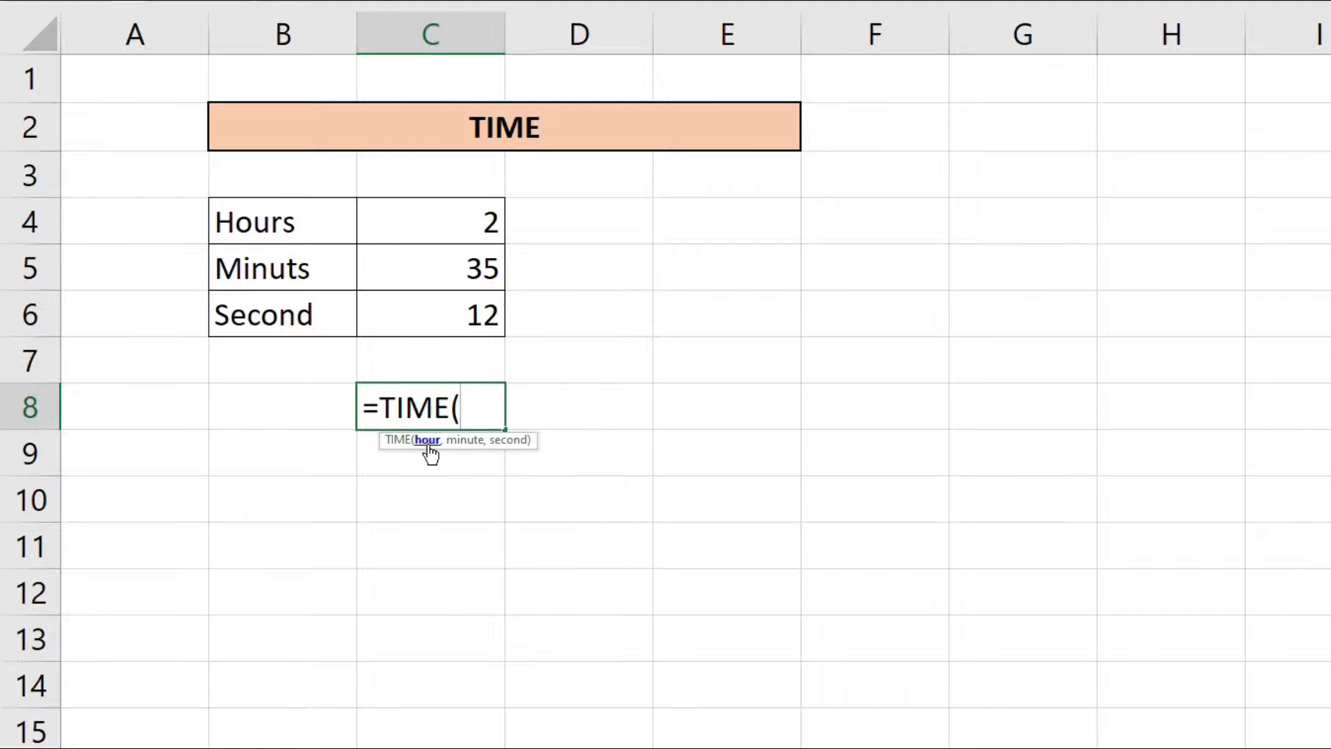
left_click(472, 218)
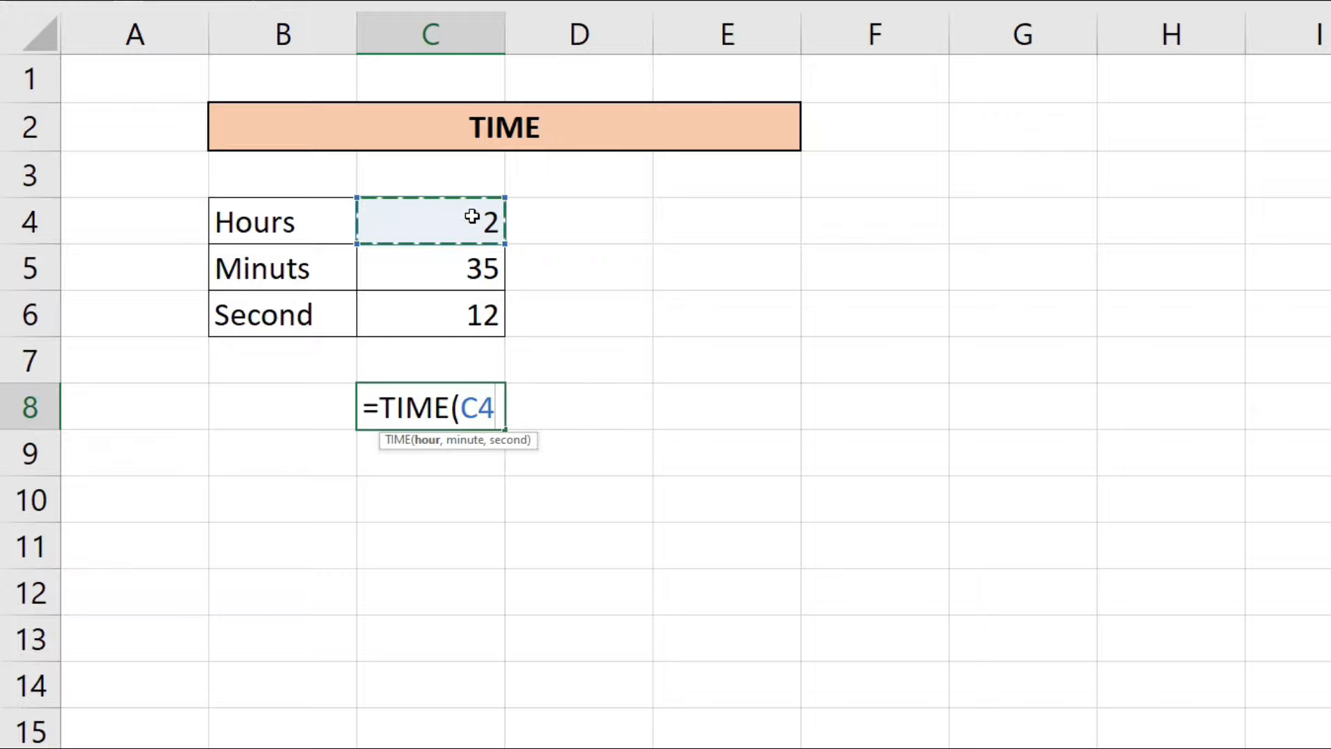
type(",")
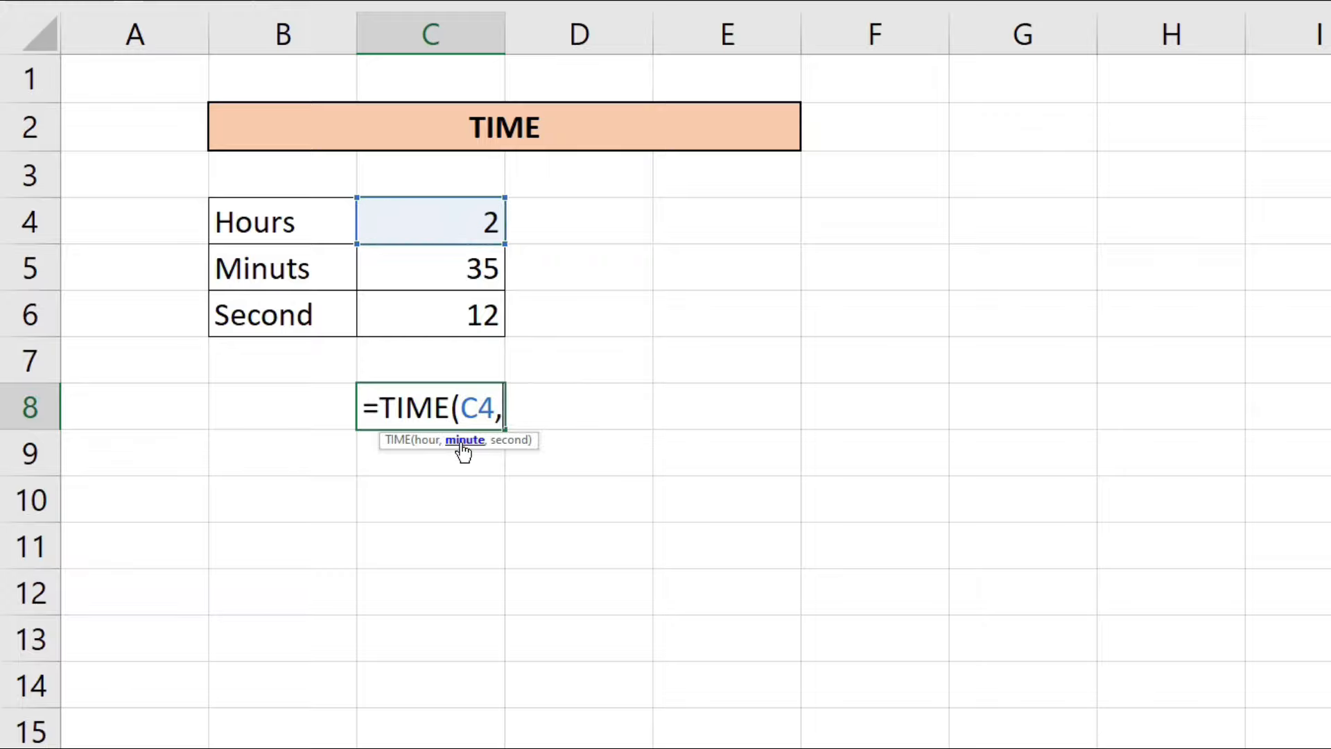
left_click(474, 276)
type(",")
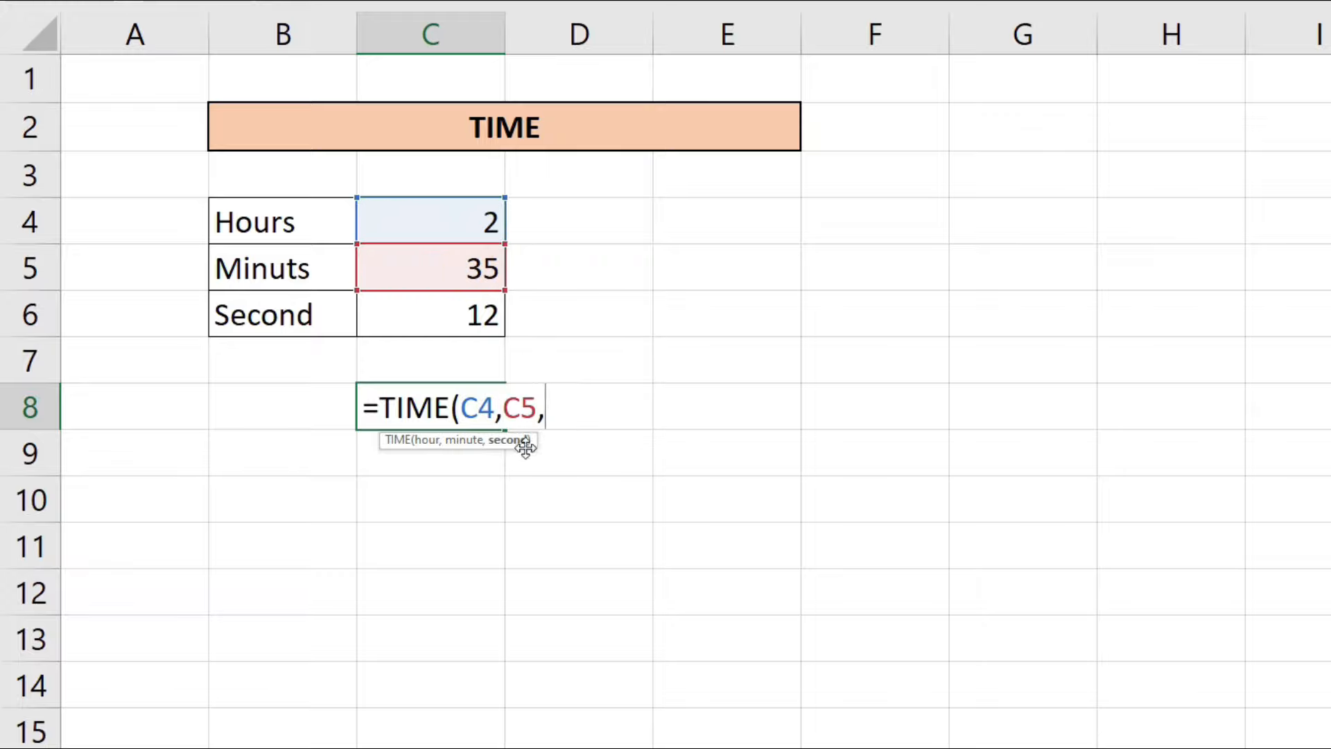
left_click(484, 317)
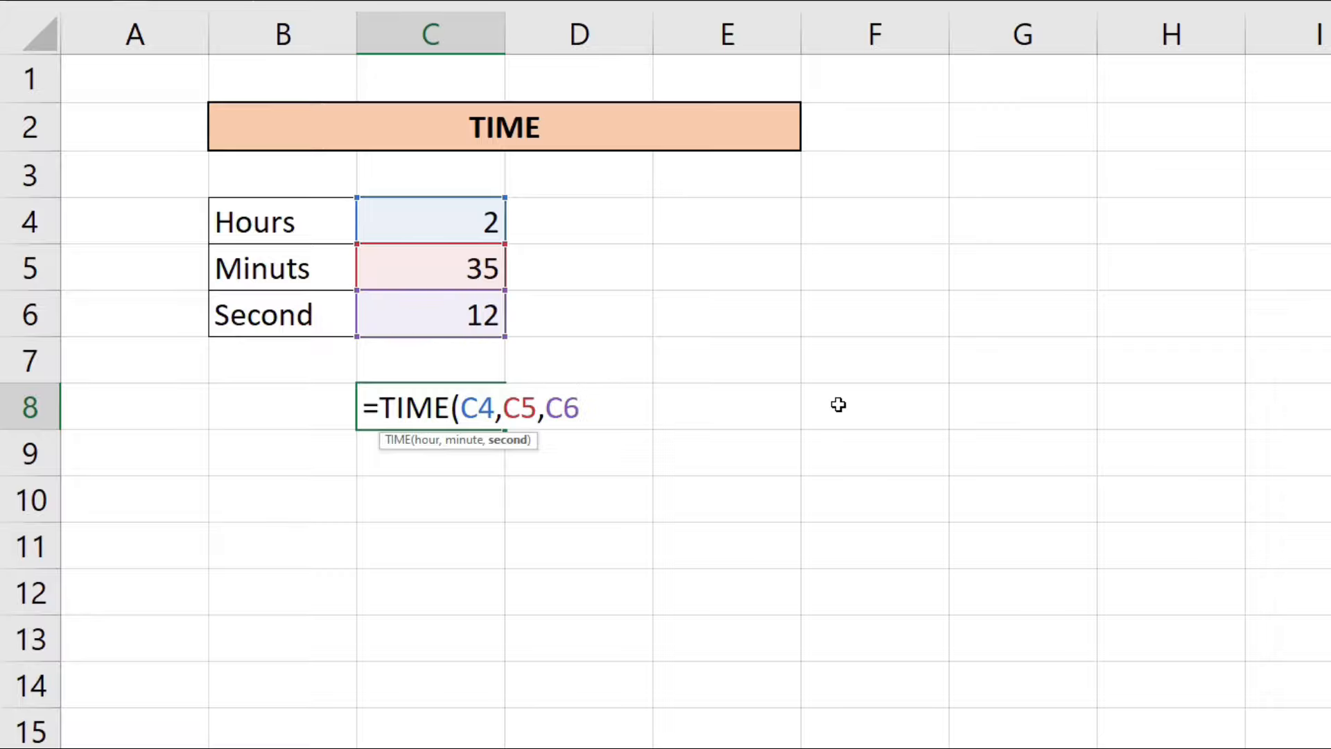
type(")")
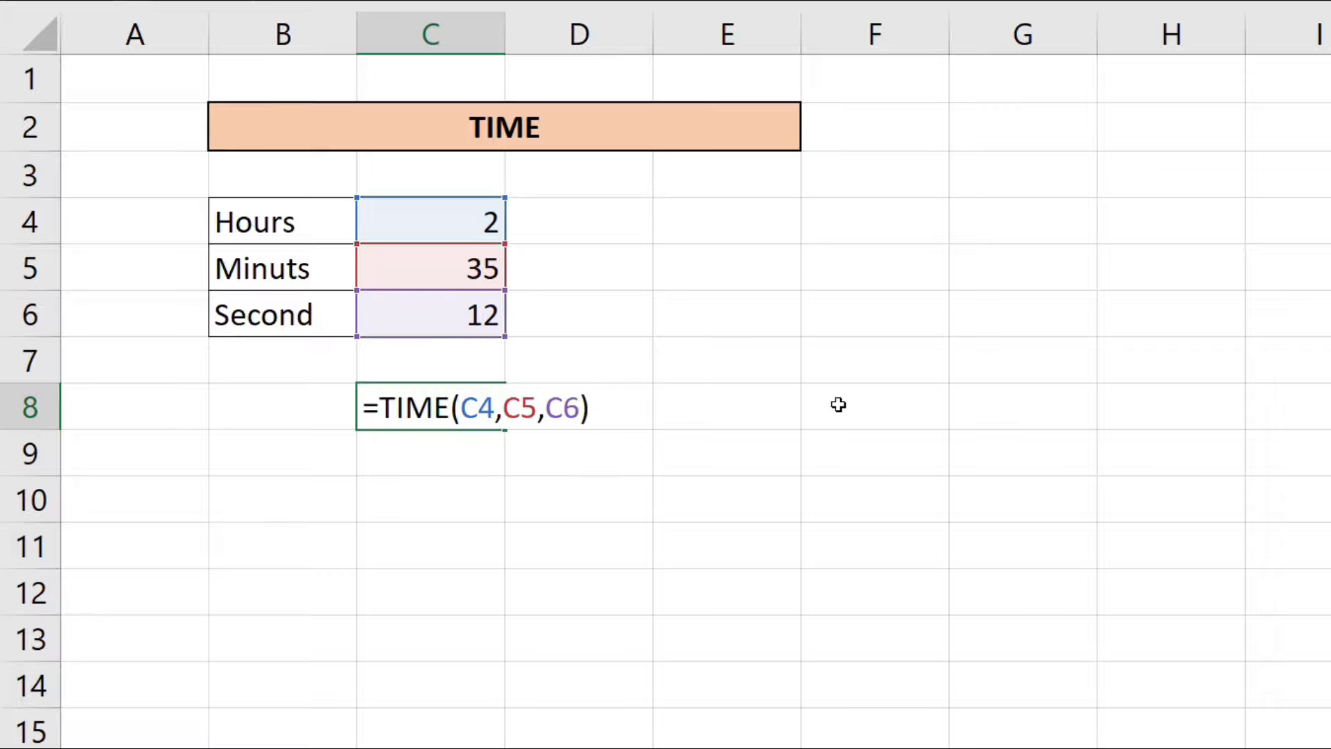
key("Return")
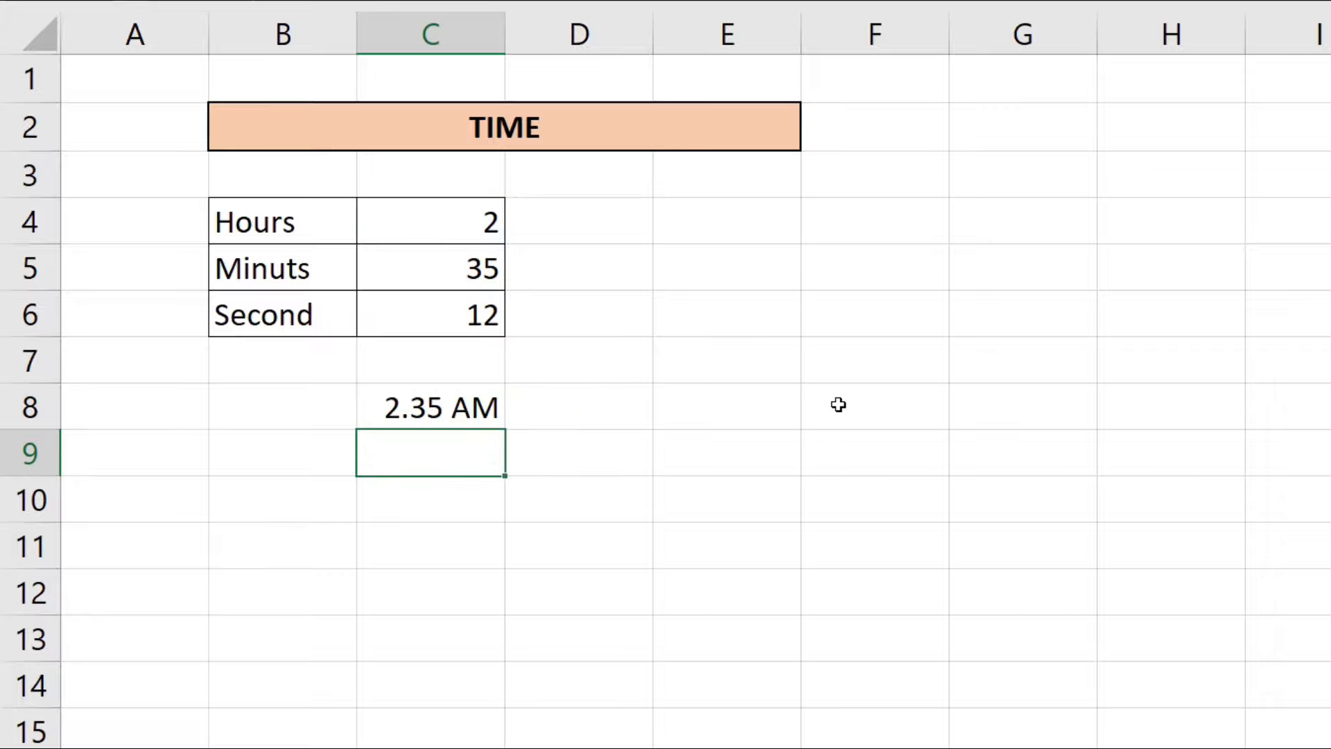
- Apply the Time number format to C8 of the TIME sheet
left_click(461, 409)
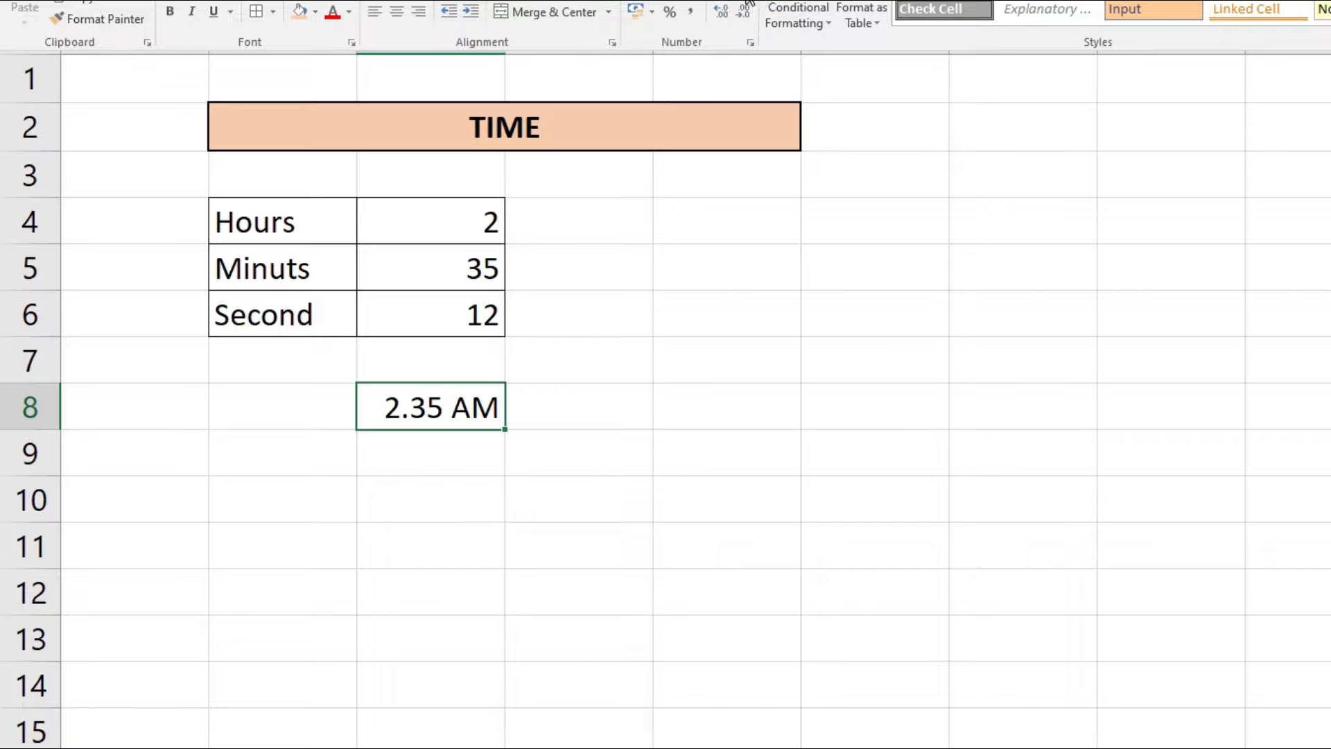
left_click(748, 4)
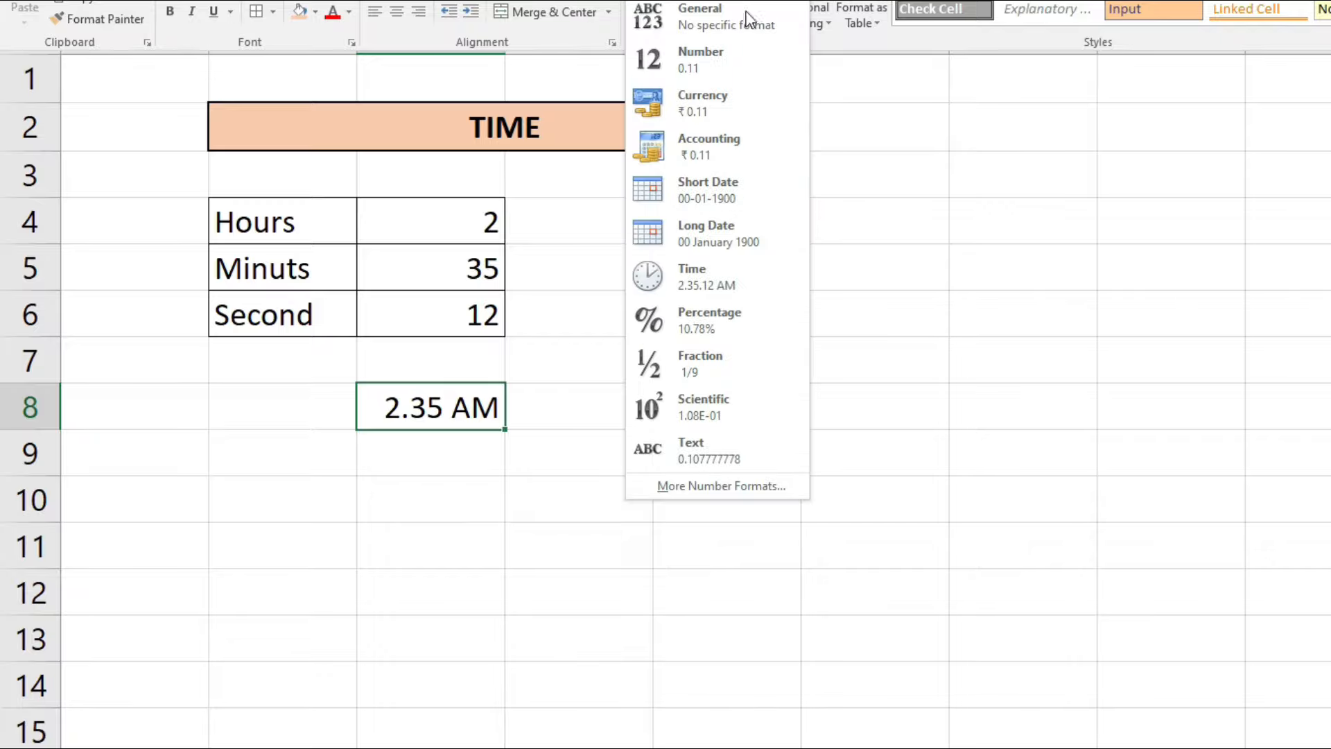
left_click(730, 284)
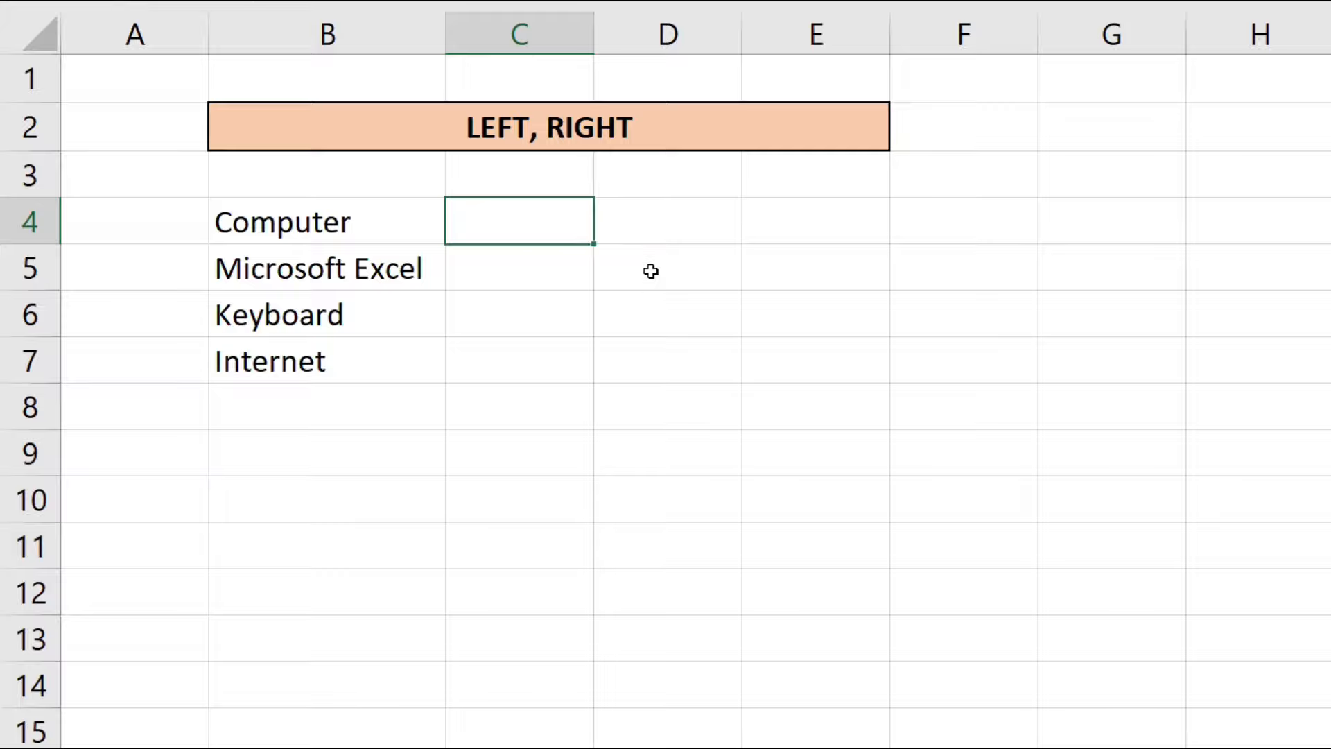
- Extract the first four characters of B4 in C4 of the LEFT, RIGHT sheet with =LEFT(B4,4)
type("=LEFT(")
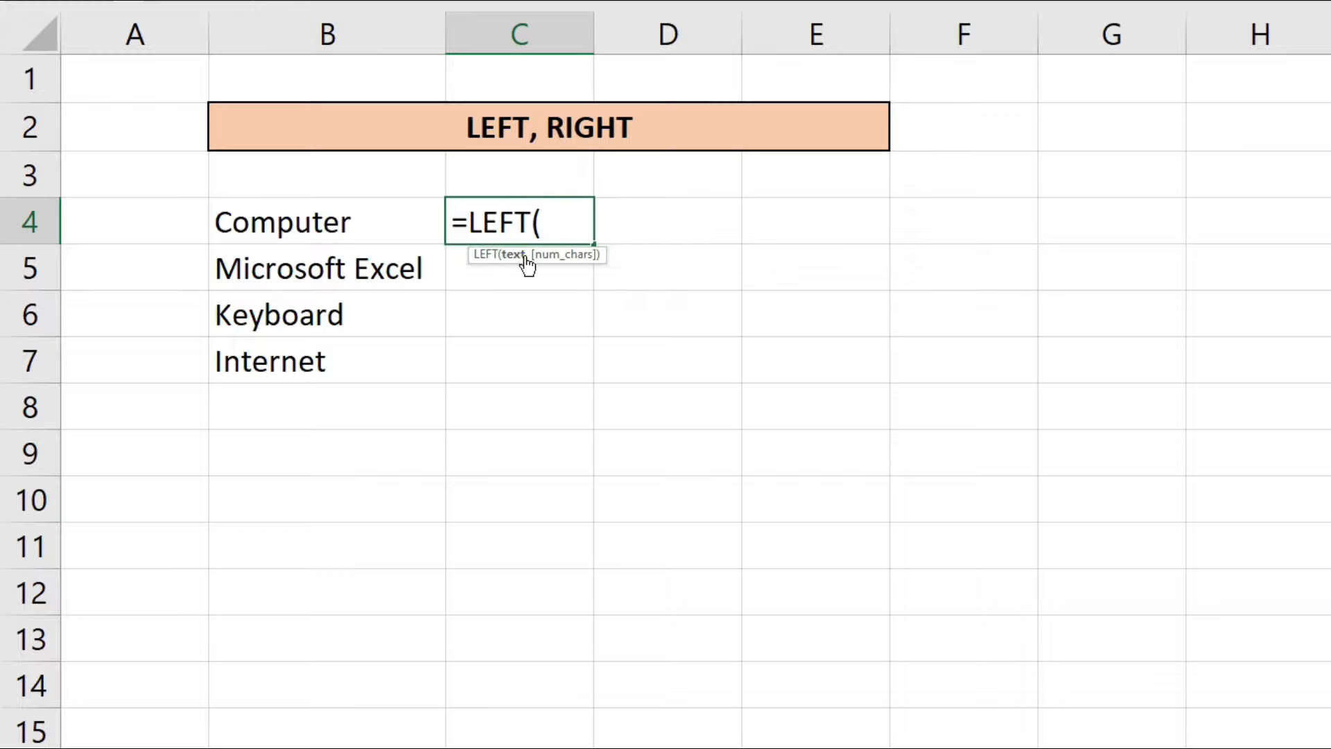
left_click(327, 223)
type(",")
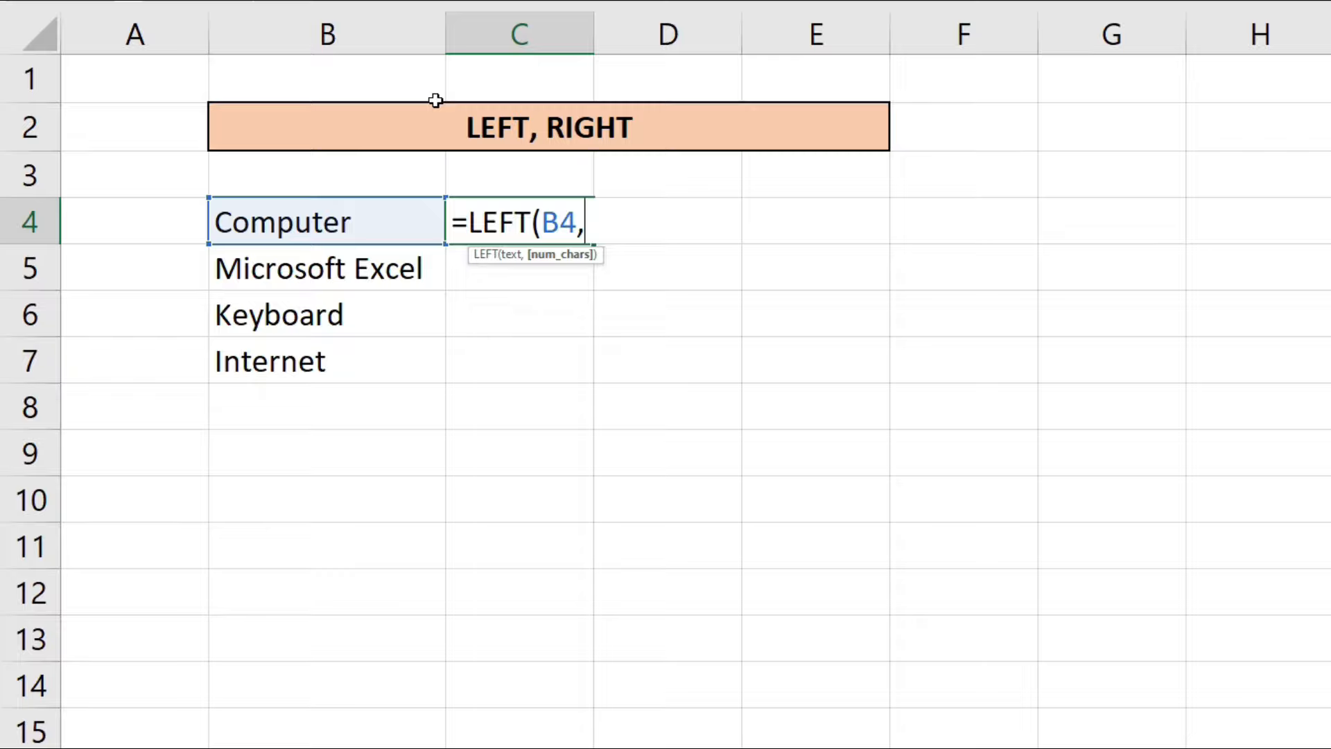
type("3")
key("BackSpace")
type("4")
key("Return")
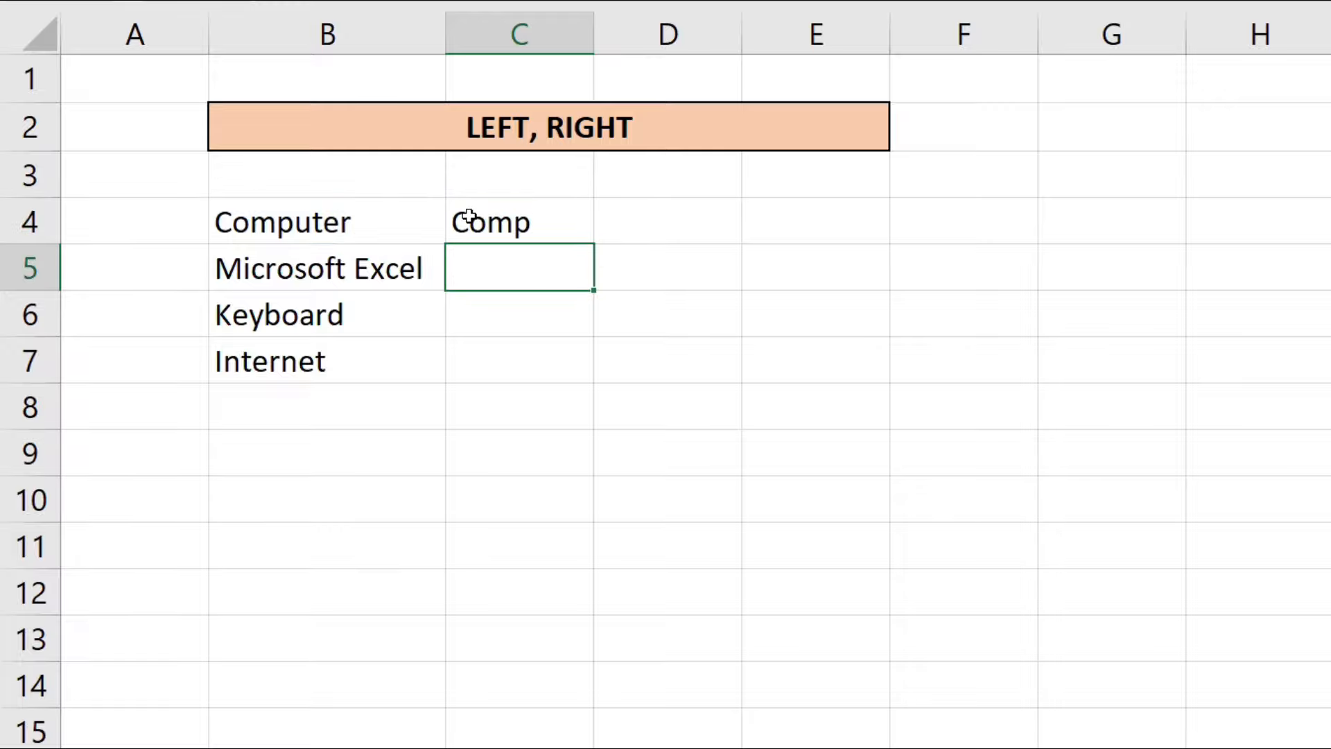
- Fill the LEFT formula from C4 down to C7 for the remaining words
left_click(552, 220)
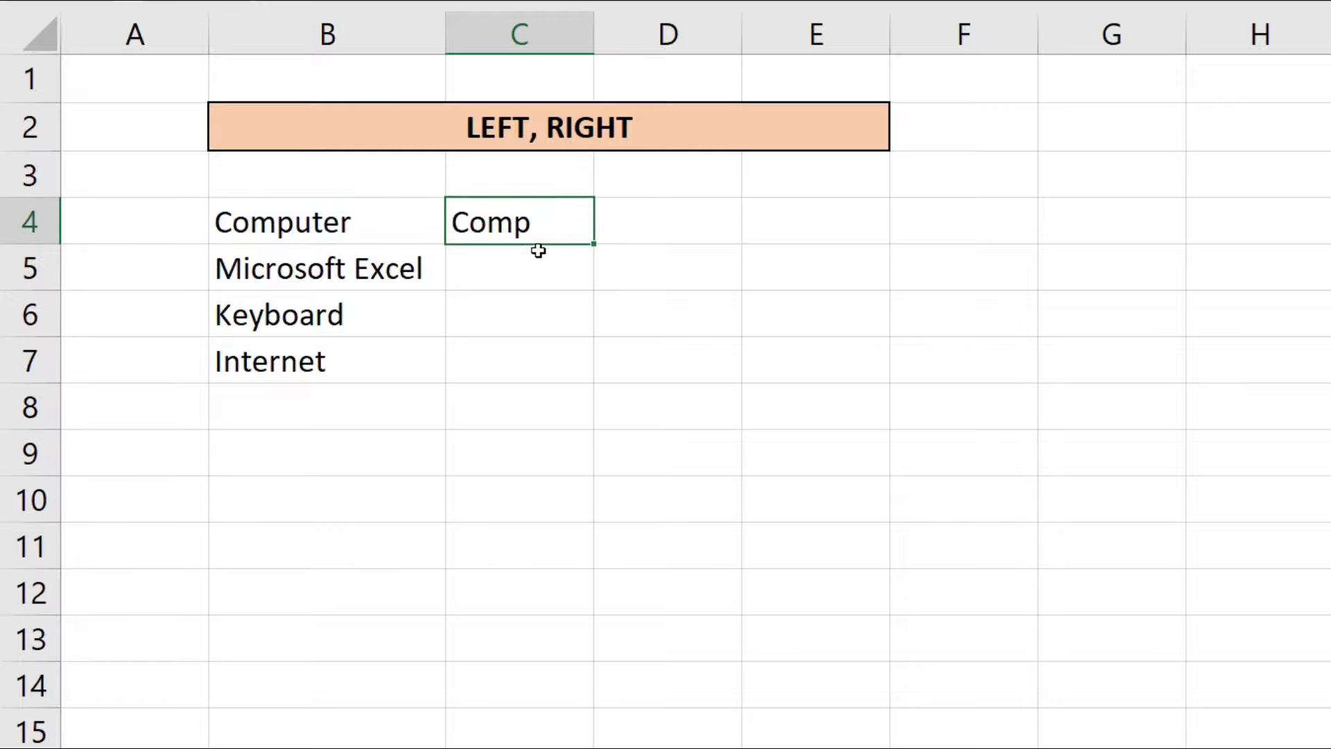
left_click_drag(593, 246, 591, 368)
left_click(510, 267)
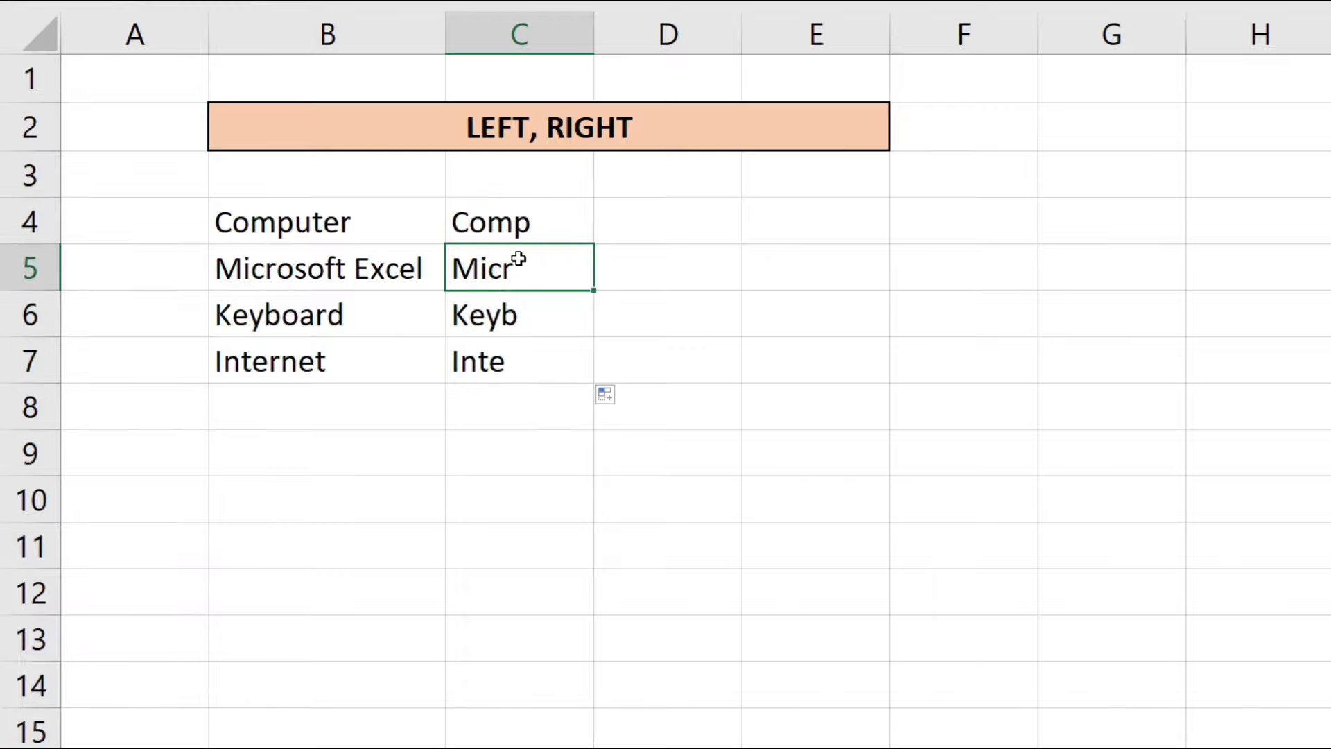
- Change the LEFT formula in C4 to extract 3 characters and fill it down to C7
double_click(539, 225)
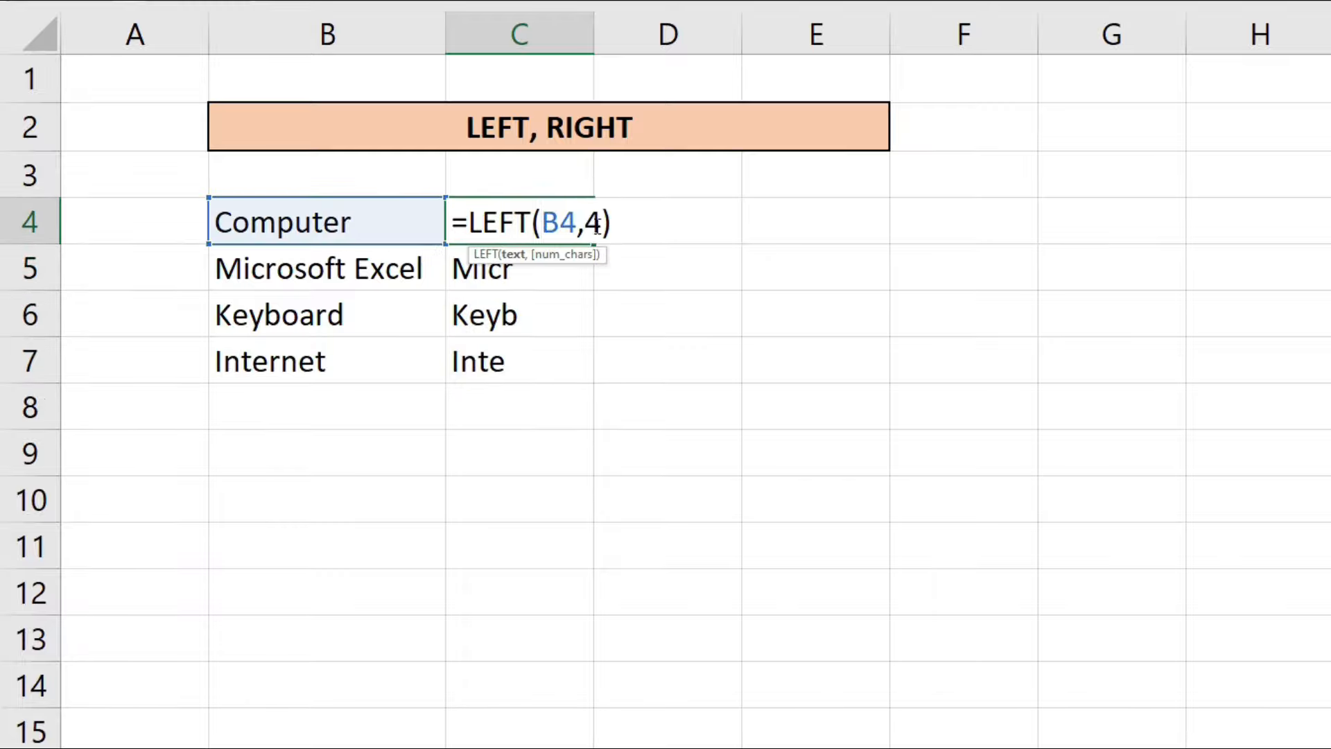
left_click(602, 225)
key("BackSpace")
type("3")
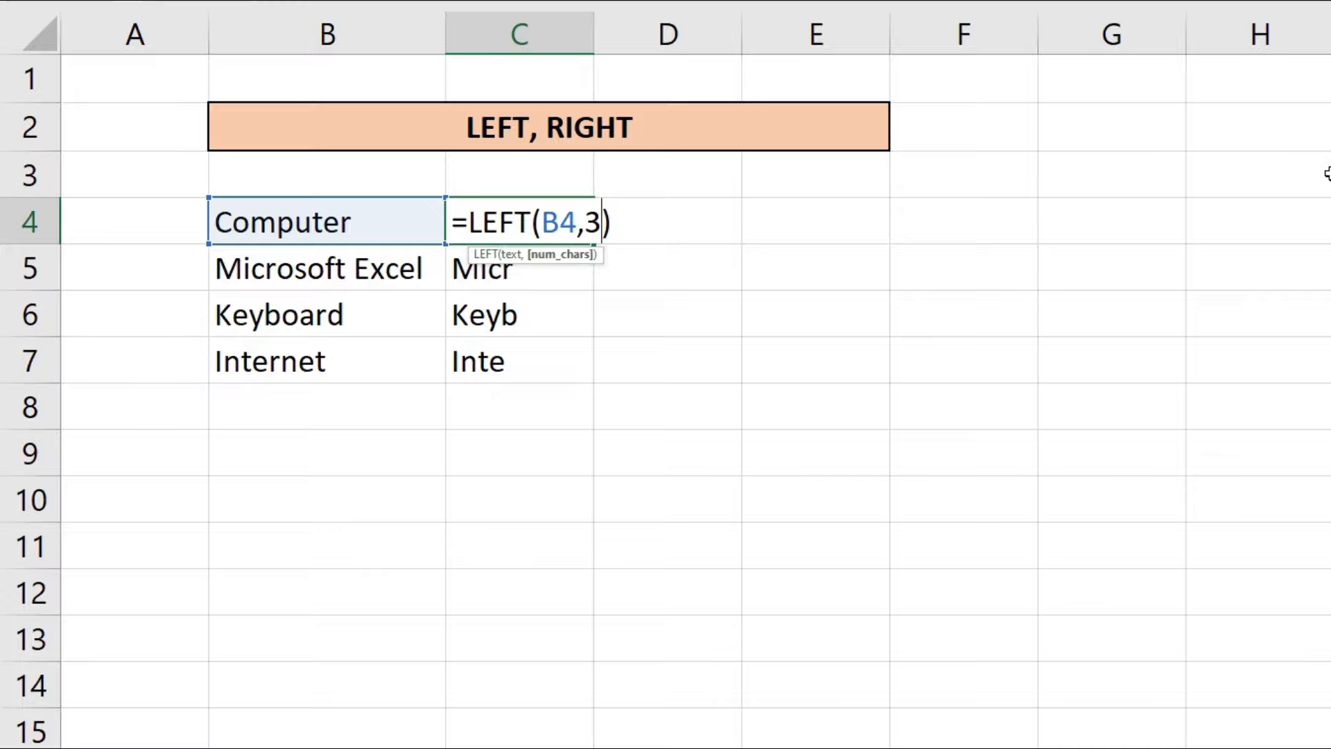
key("Return")
left_click(549, 222)
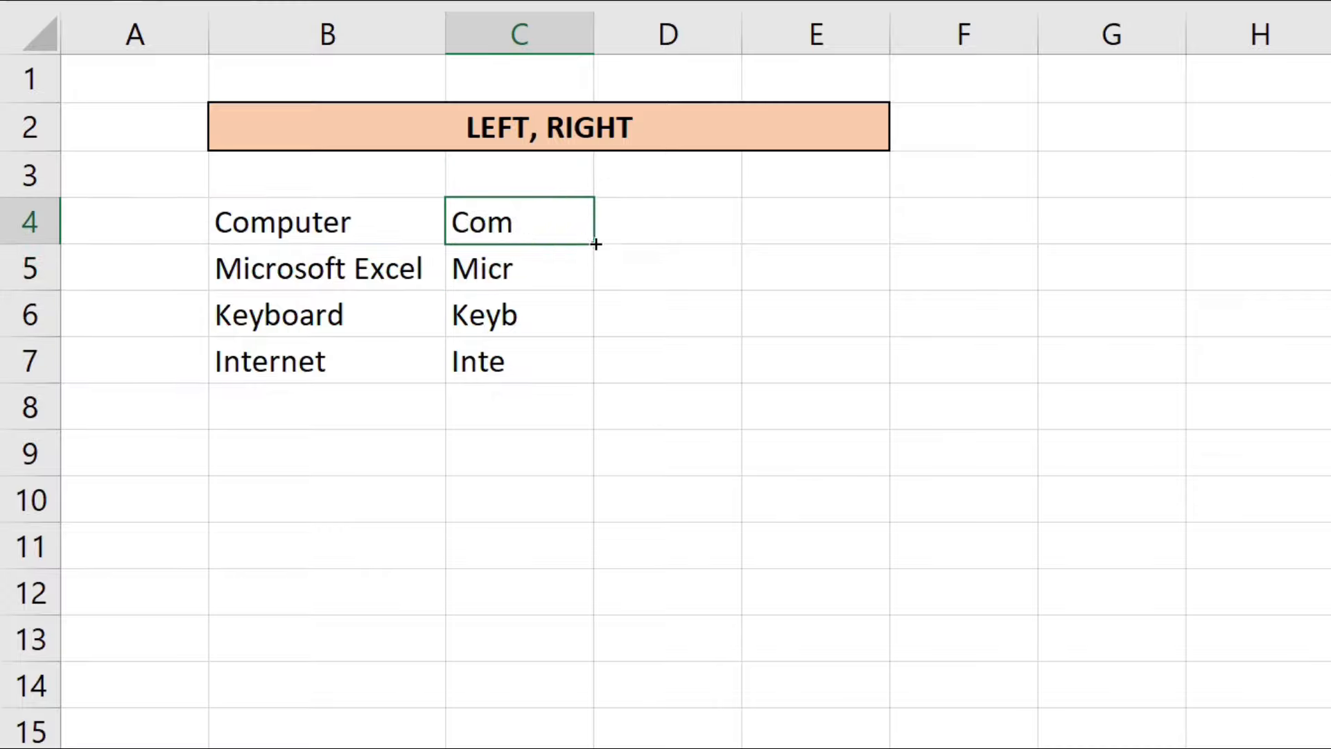
double_click(592, 243)
- Clear the LEFT formulas from C4:C7
key("Delete")
left_click(520, 309)
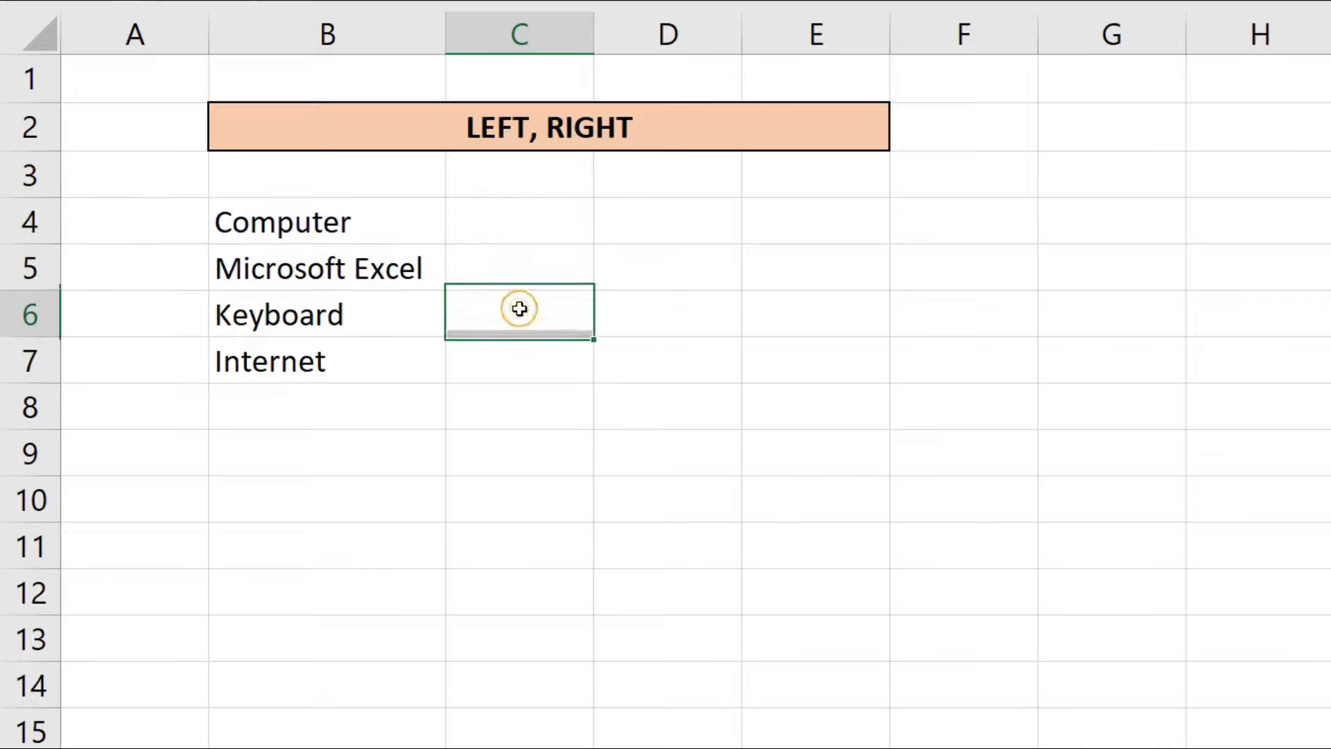
- Extract the last three characters of B4 in C4 of the LEFT, RIGHT sheet with =RIGHT(B4,3)
left_click(515, 236)
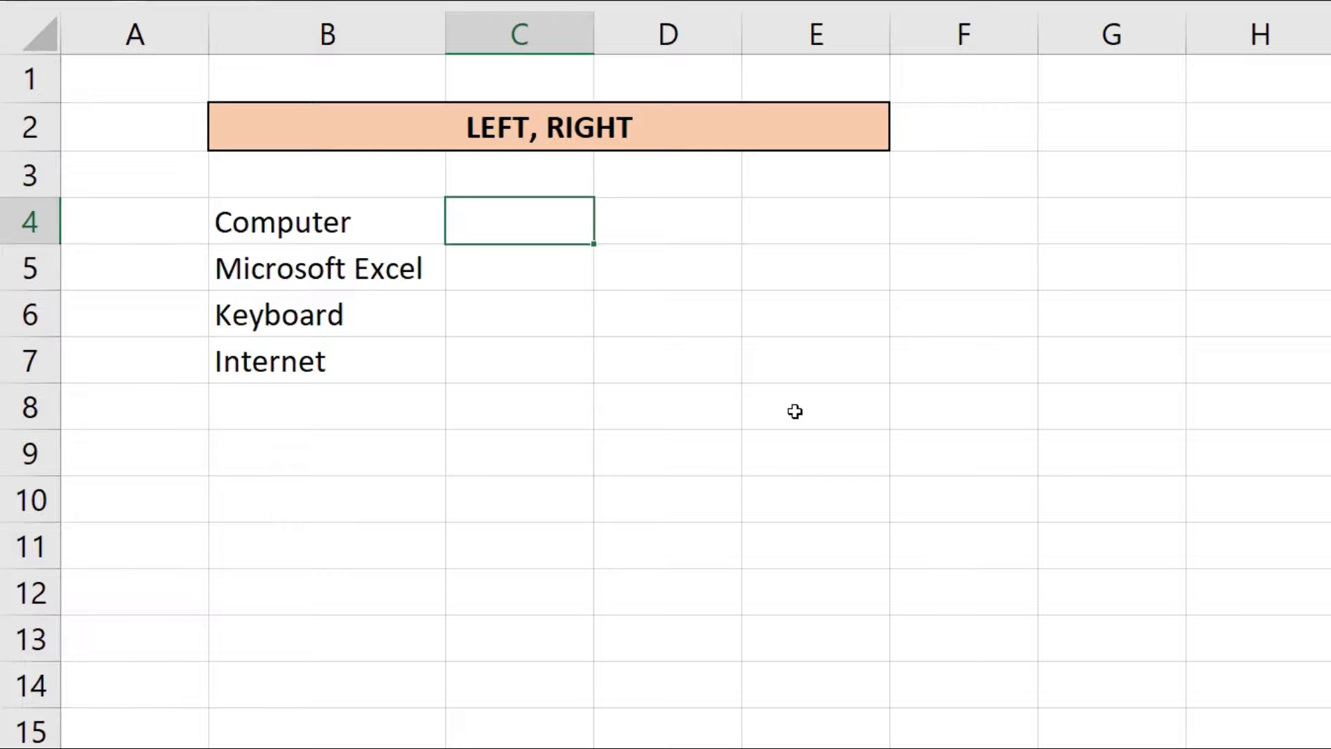
type("=RIGH")
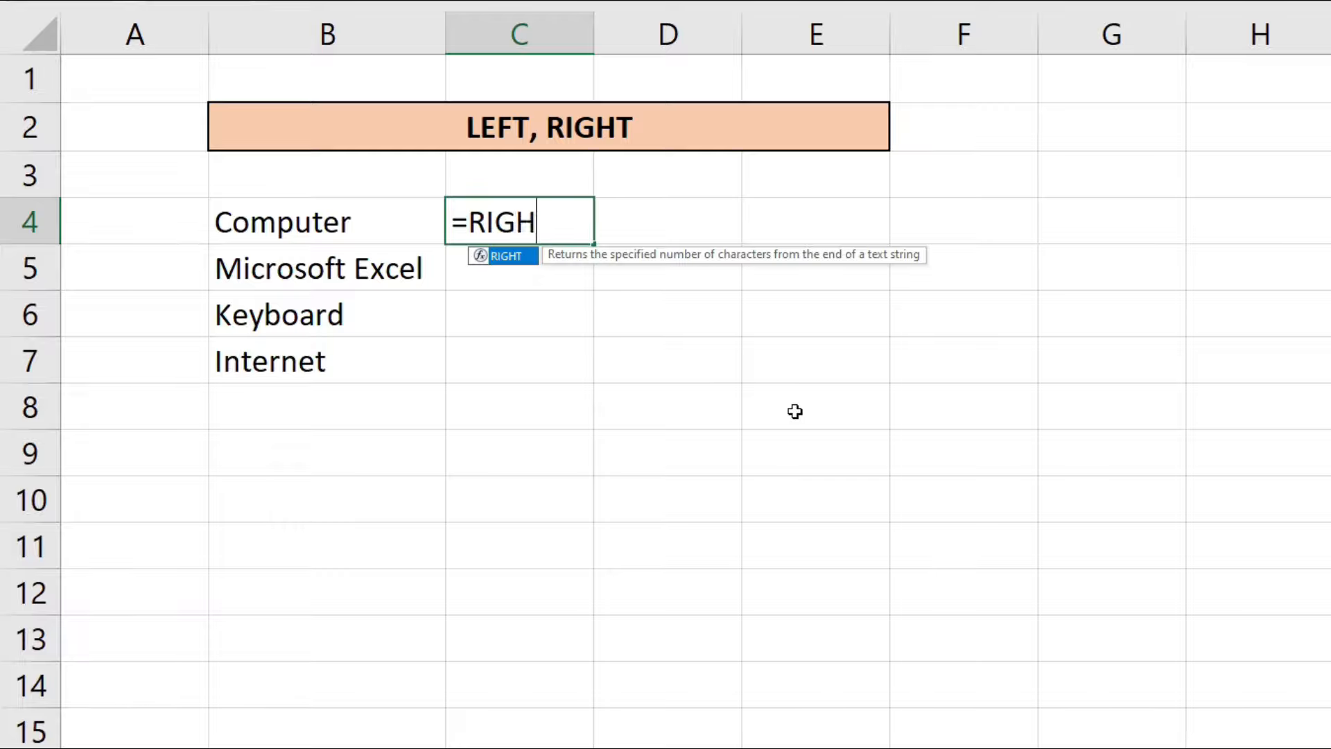
type("T(")
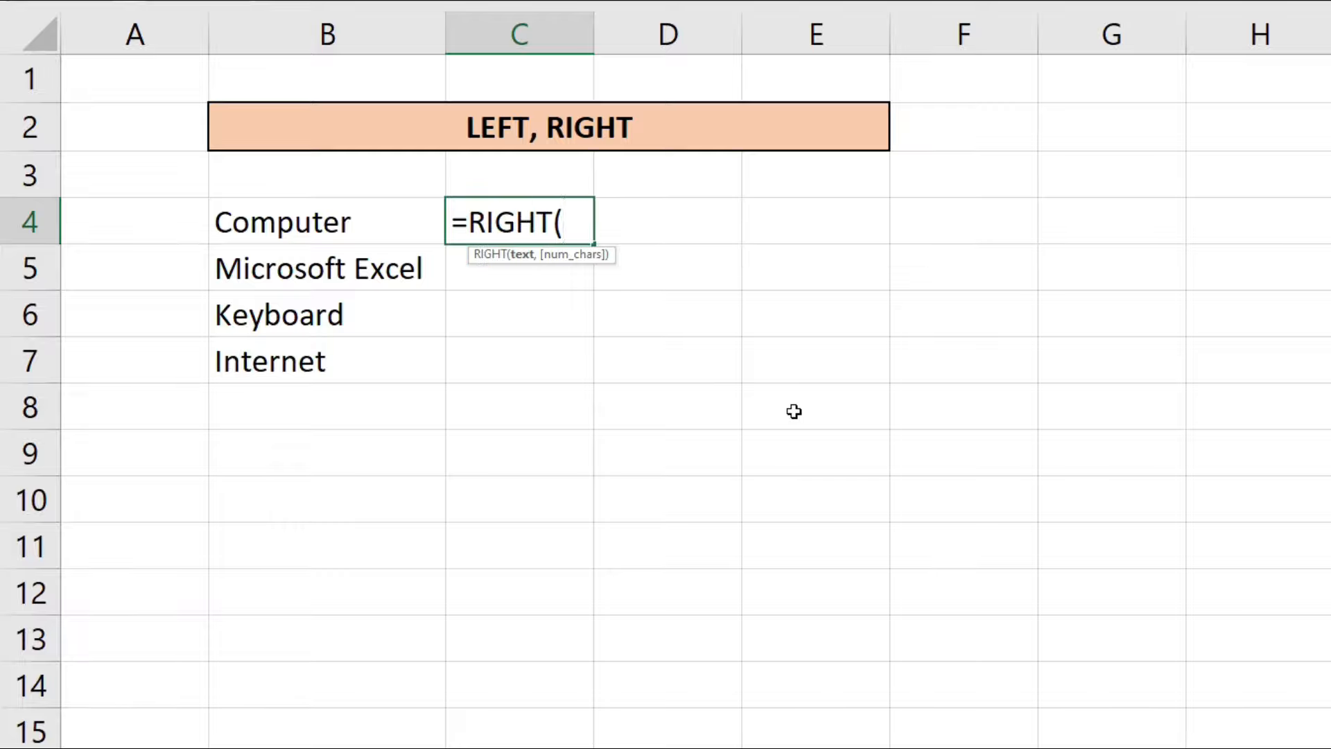
left_click(308, 229)
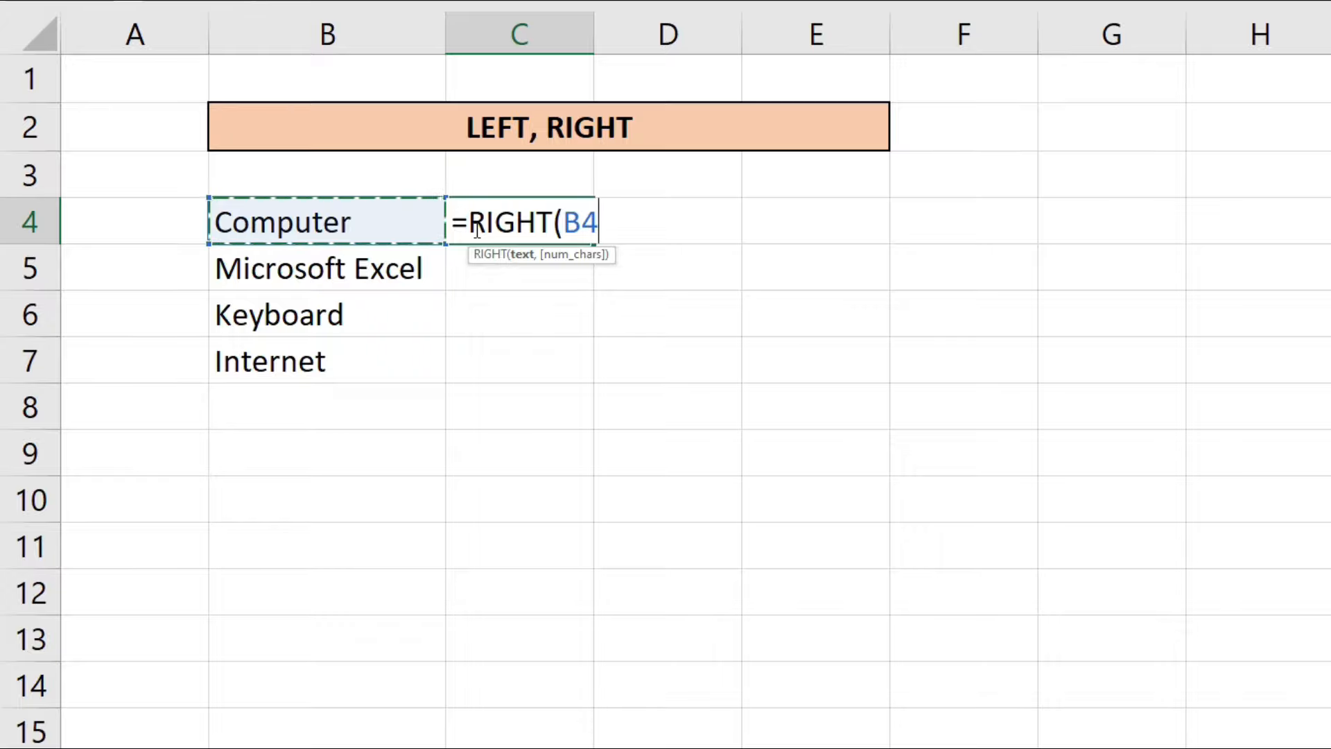
type(",")
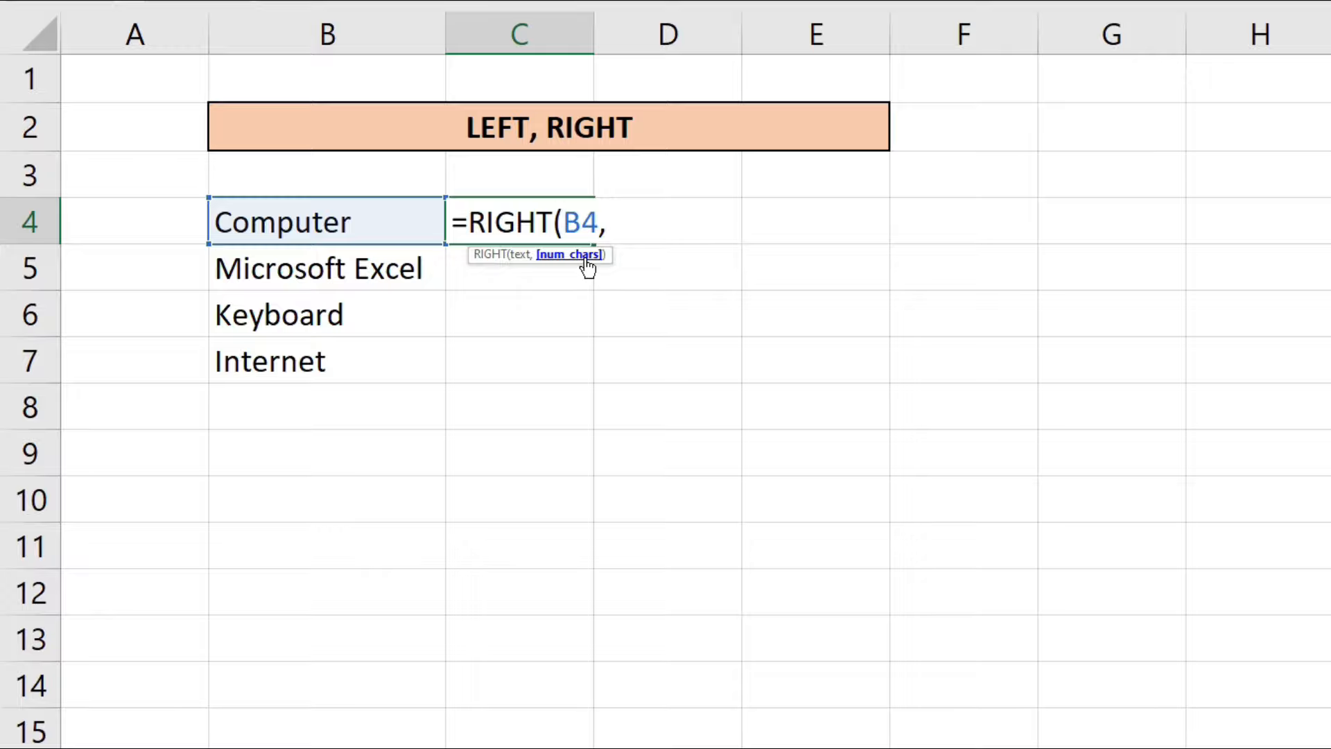
type("3")
key("Return")
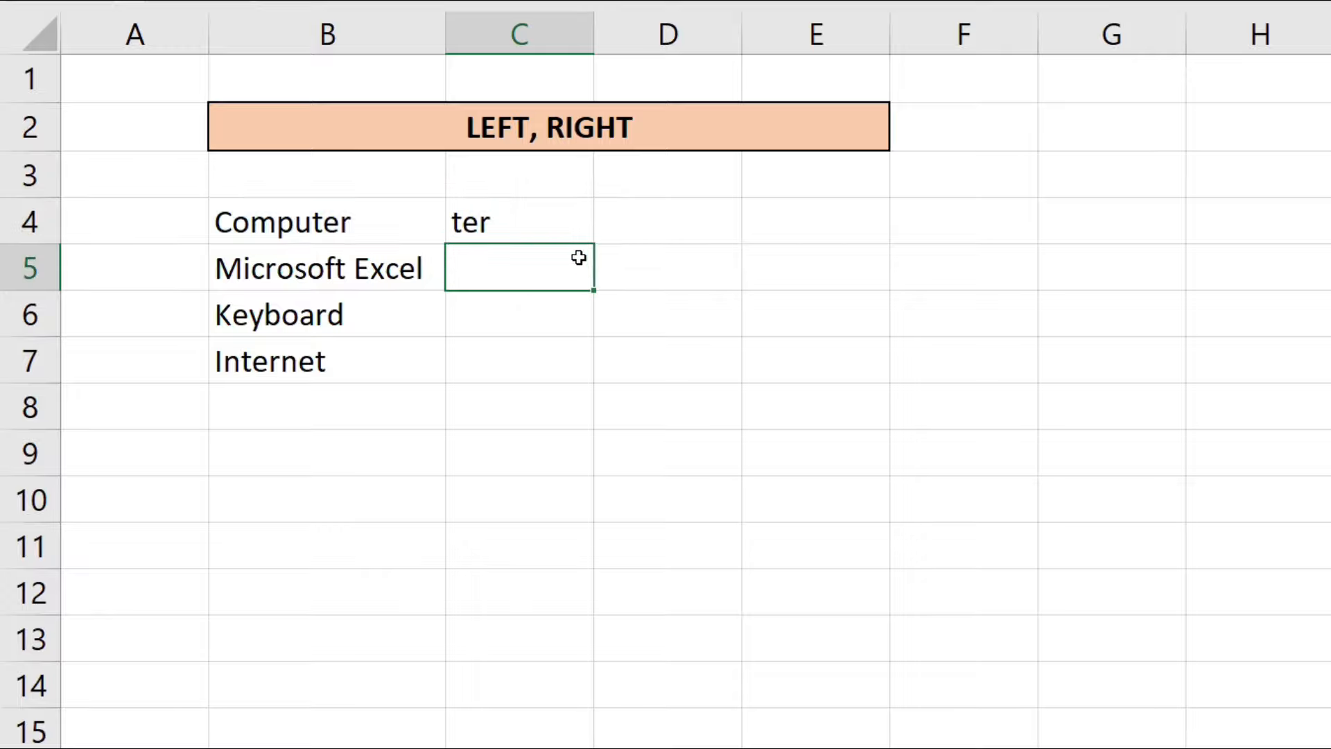
- Fill the RIGHT formula from C4 down to C7 for the remaining words
left_click(511, 222)
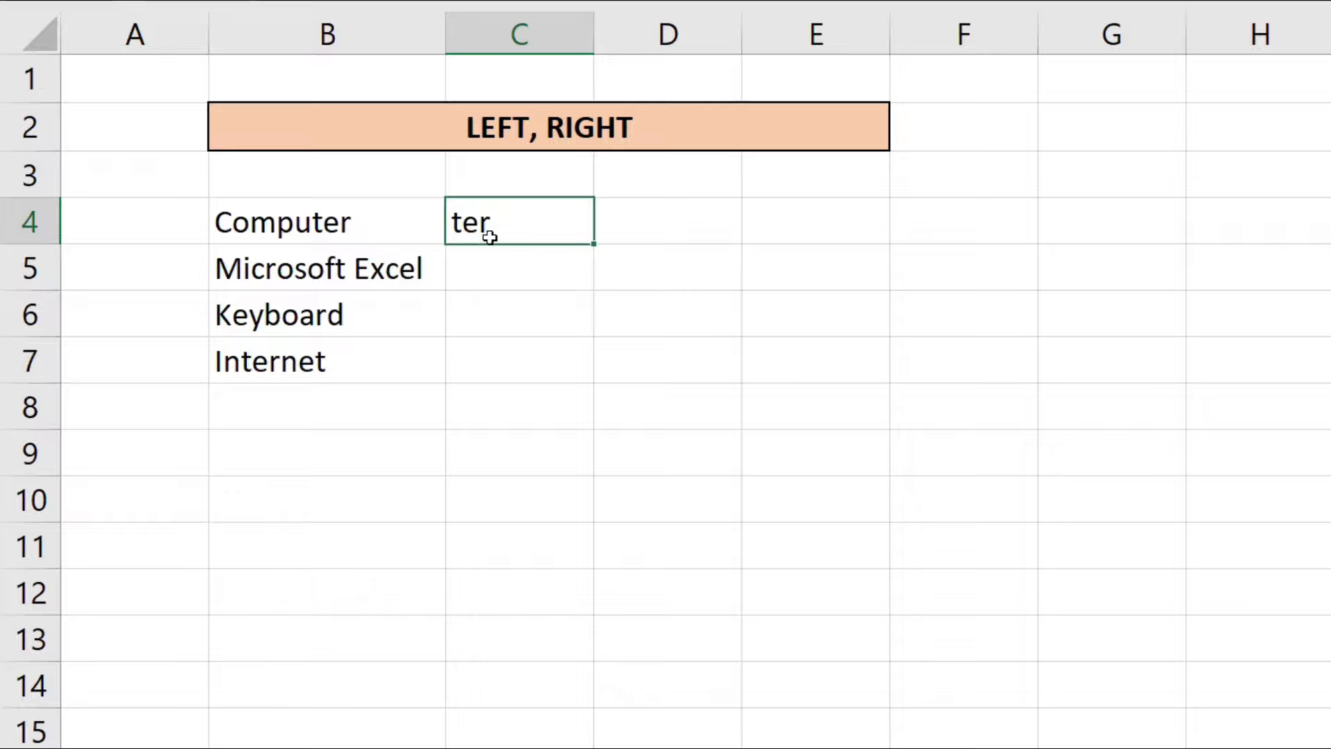
left_click_drag(593, 248, 581, 358)
left_click(534, 313)
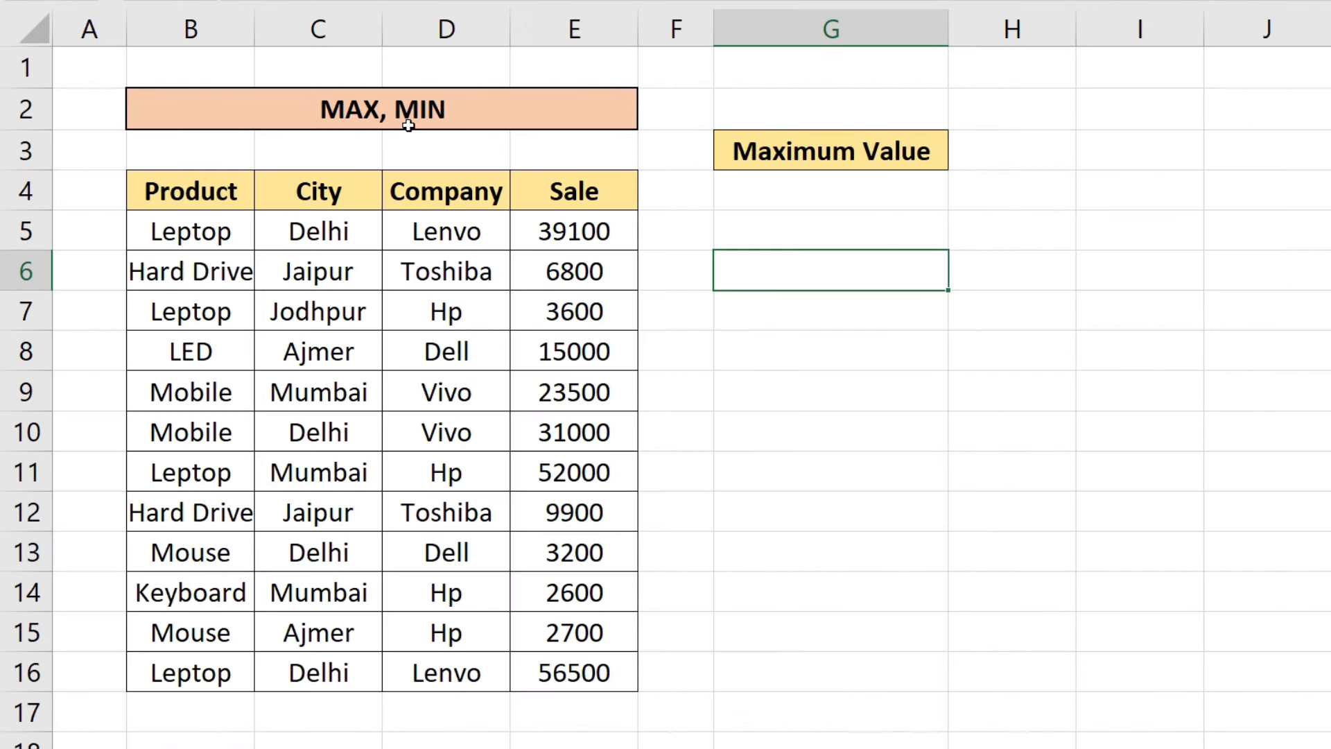
- Find the highest Sale value on the MAX, MIN sheet with =MAX(E5:E16) in G4 and compare it with the Sale column
left_click_drag(554, 232, 575, 672)
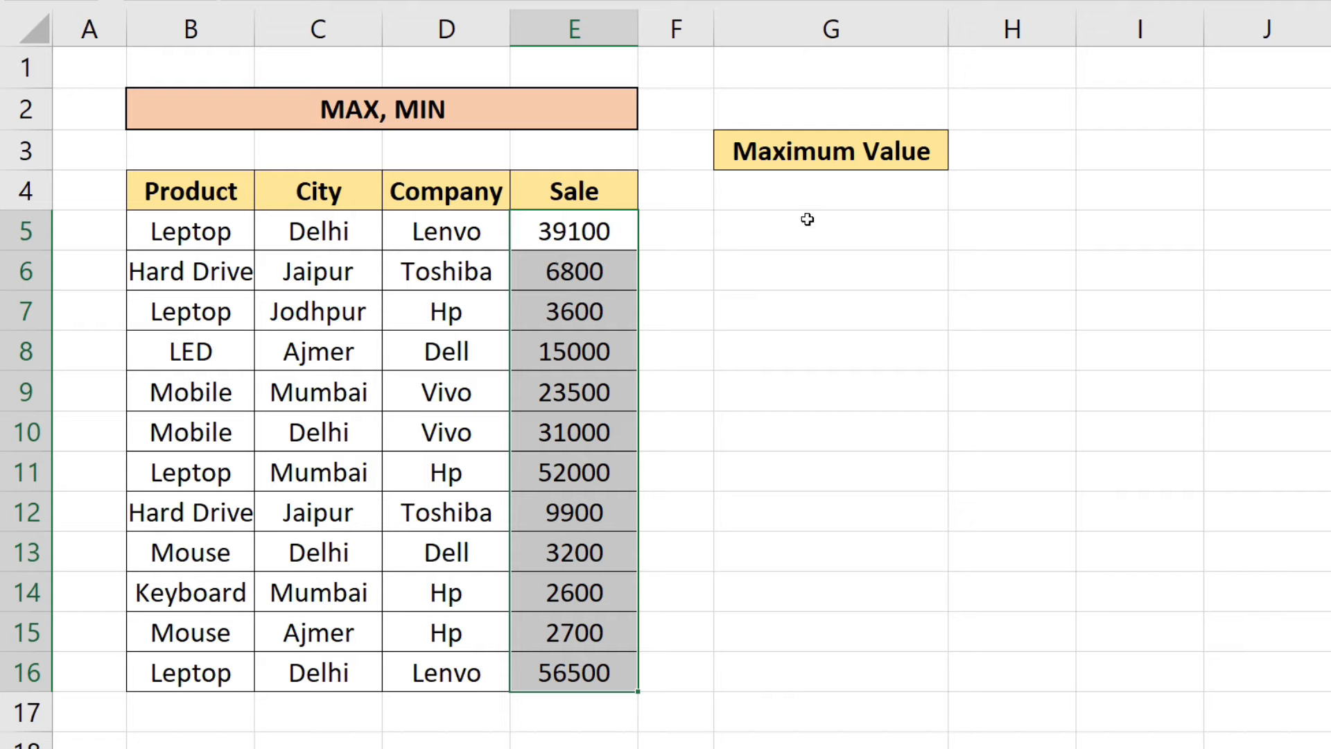
left_click(829, 201)
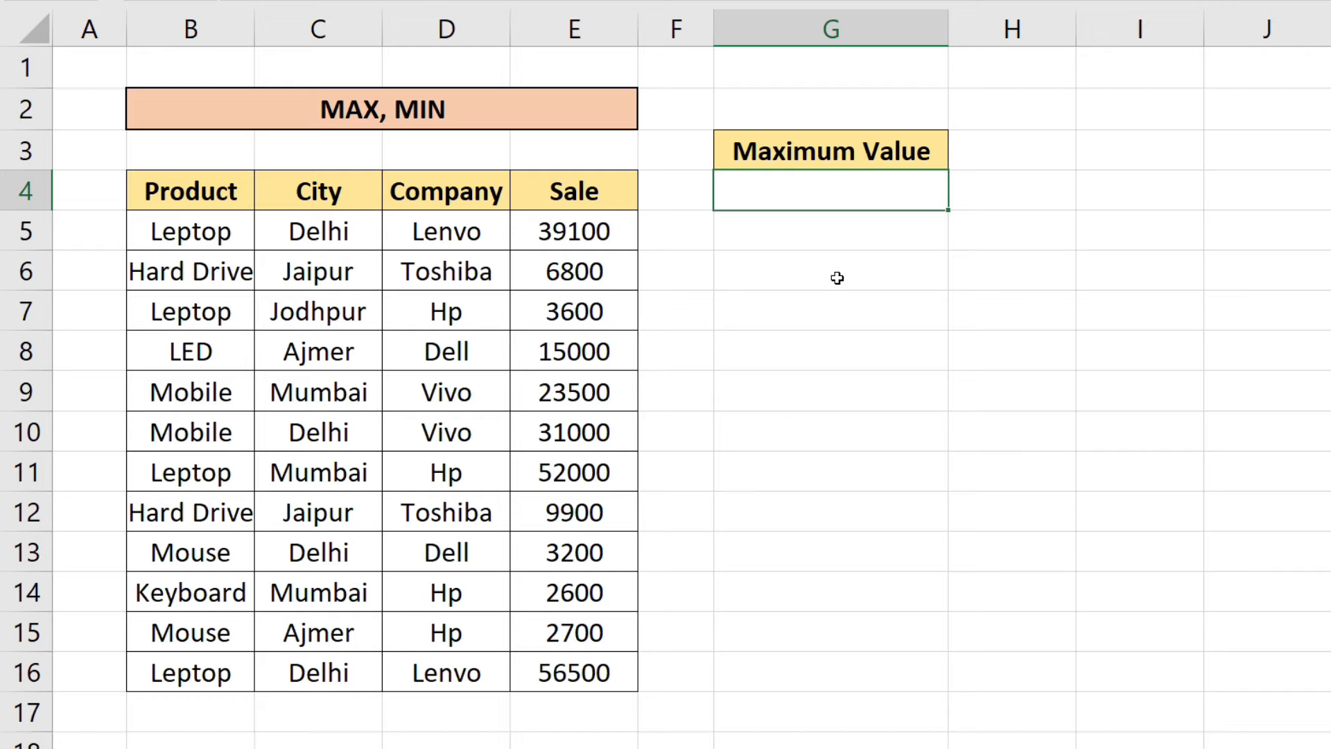
type("=MAX(")
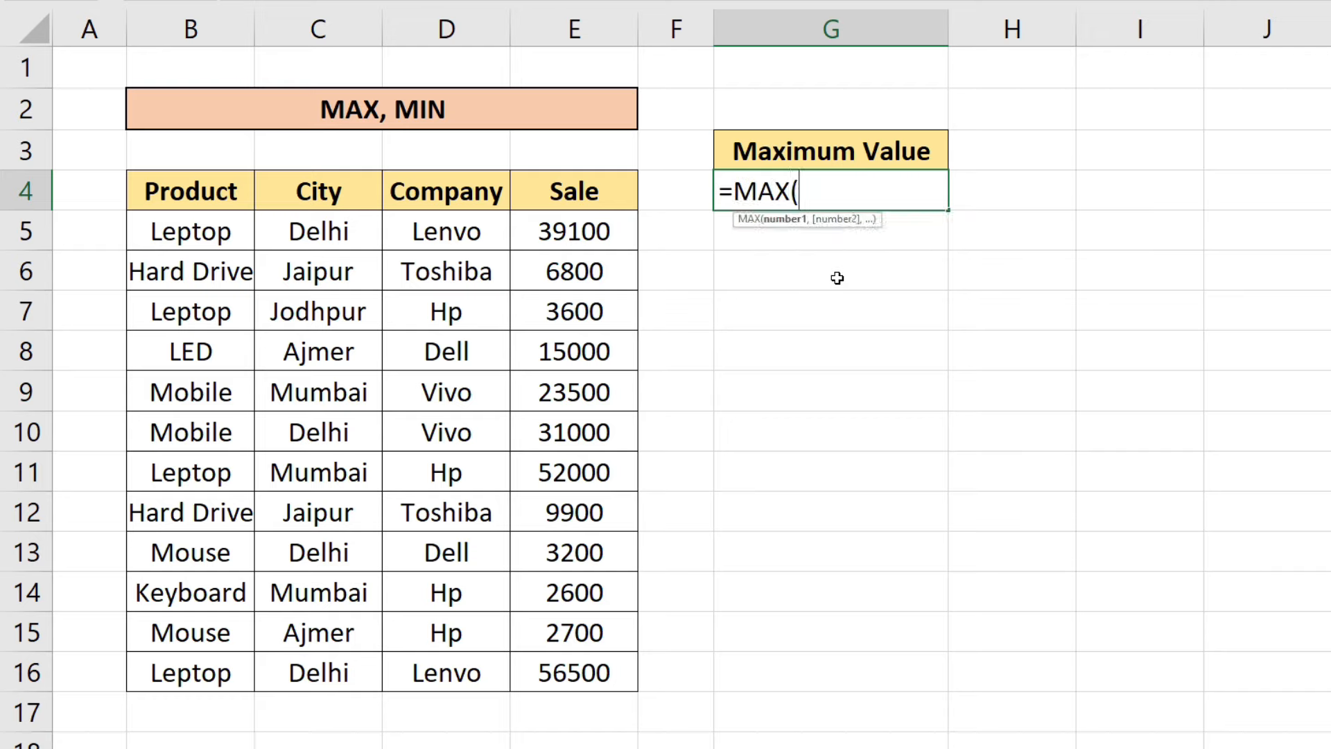
left_click_drag(562, 231, 579, 682)
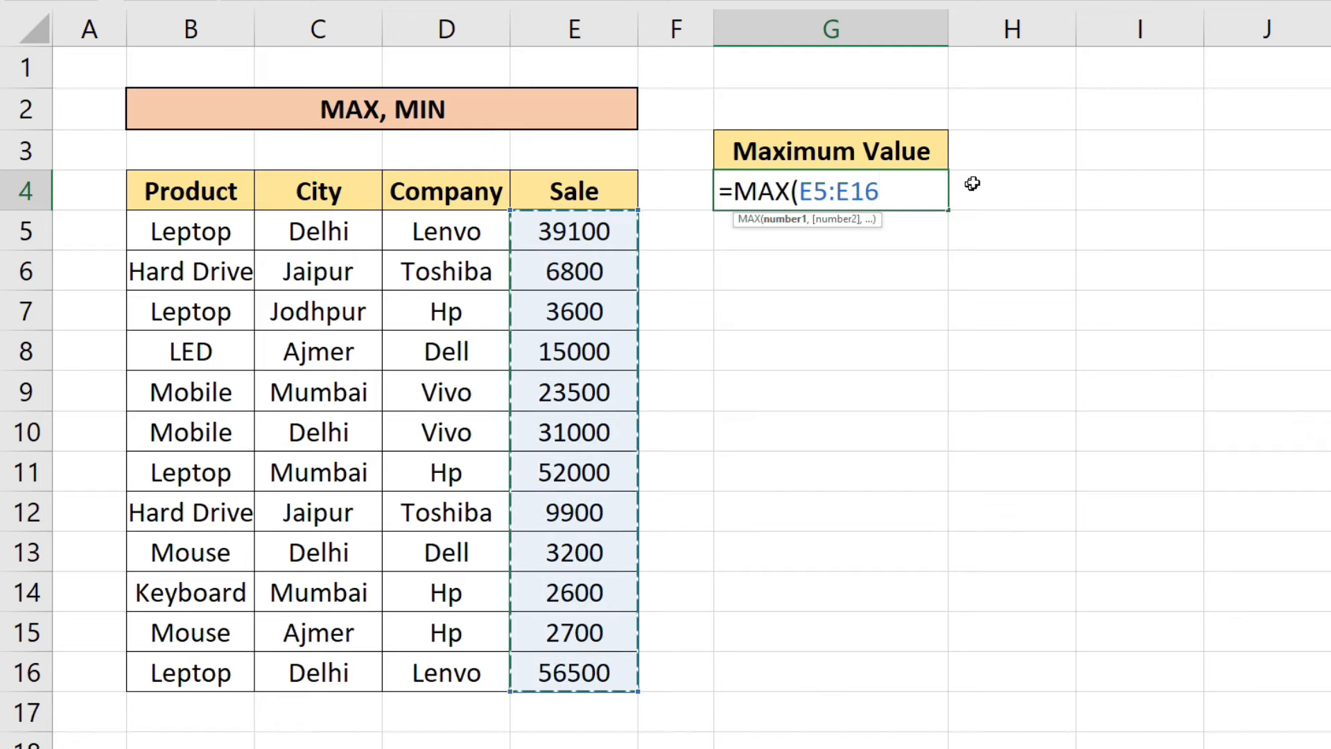
key("Return")
left_click(841, 199)
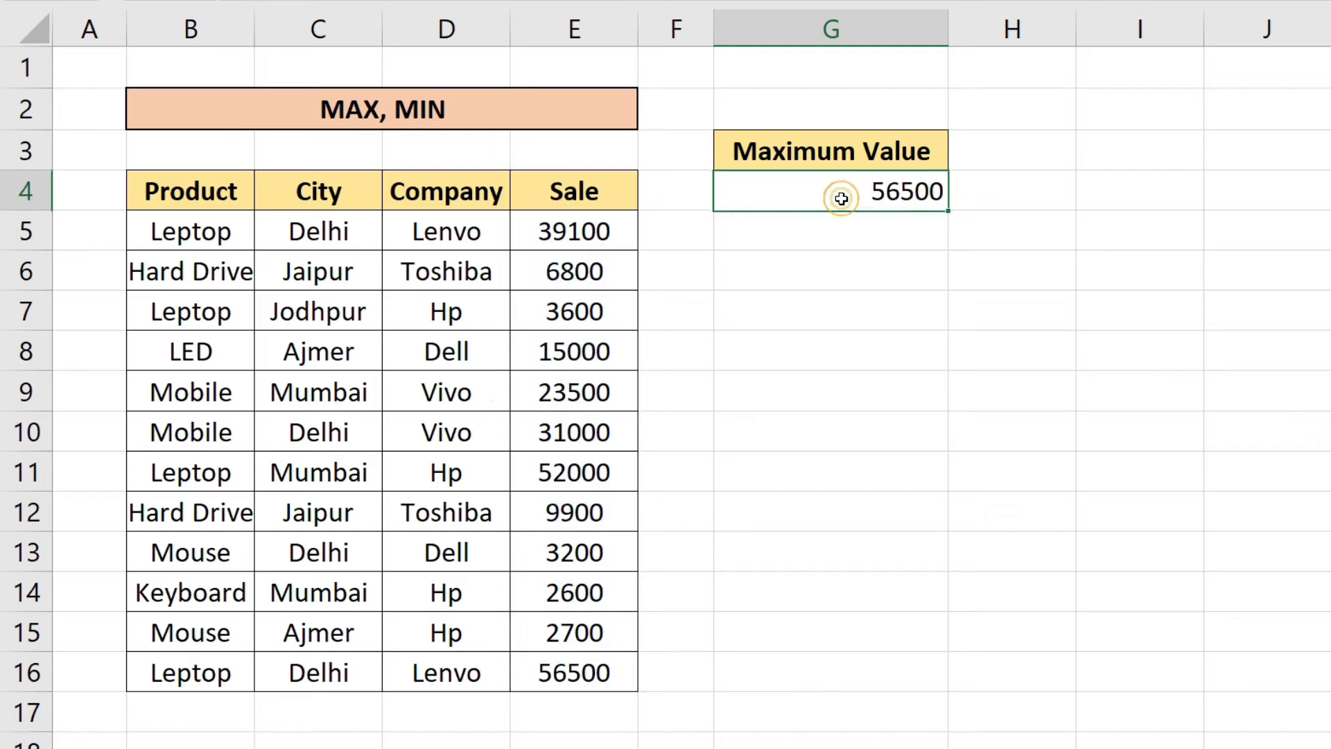
left_click_drag(572, 232, 587, 671)
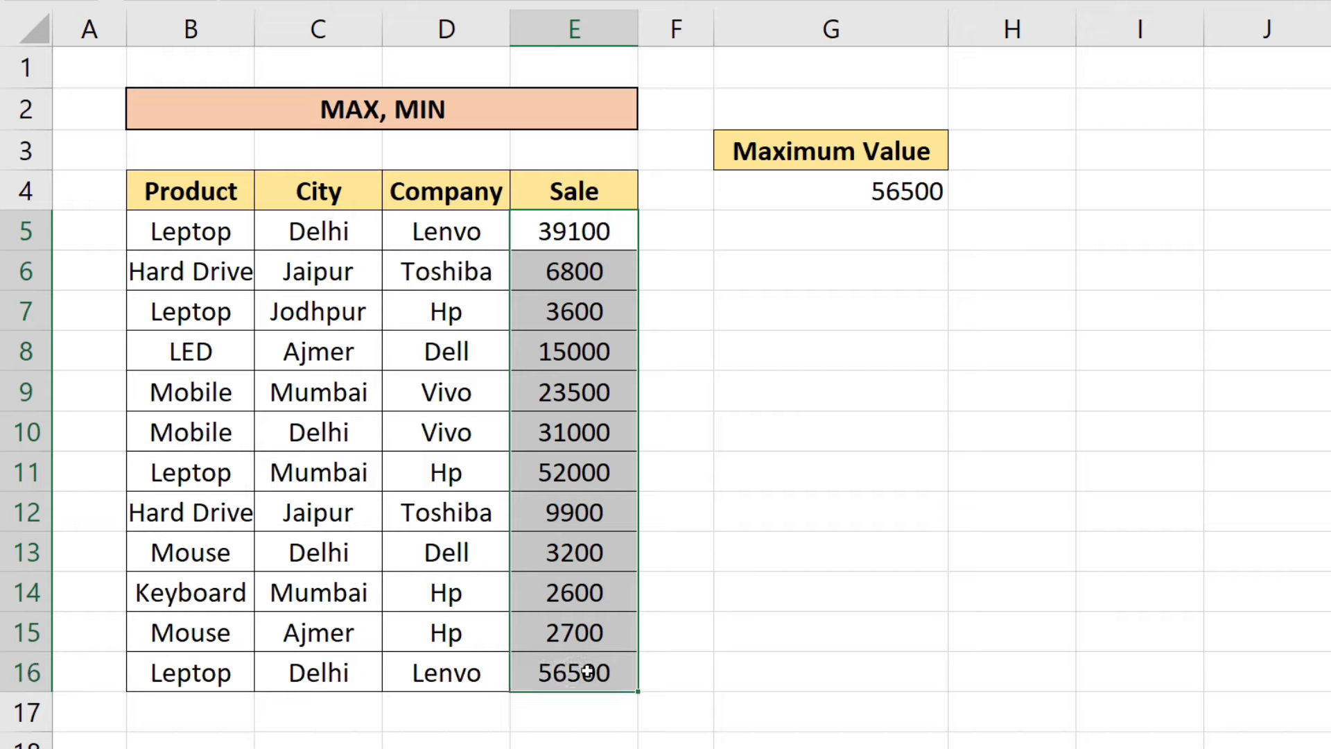
left_click(890, 188)
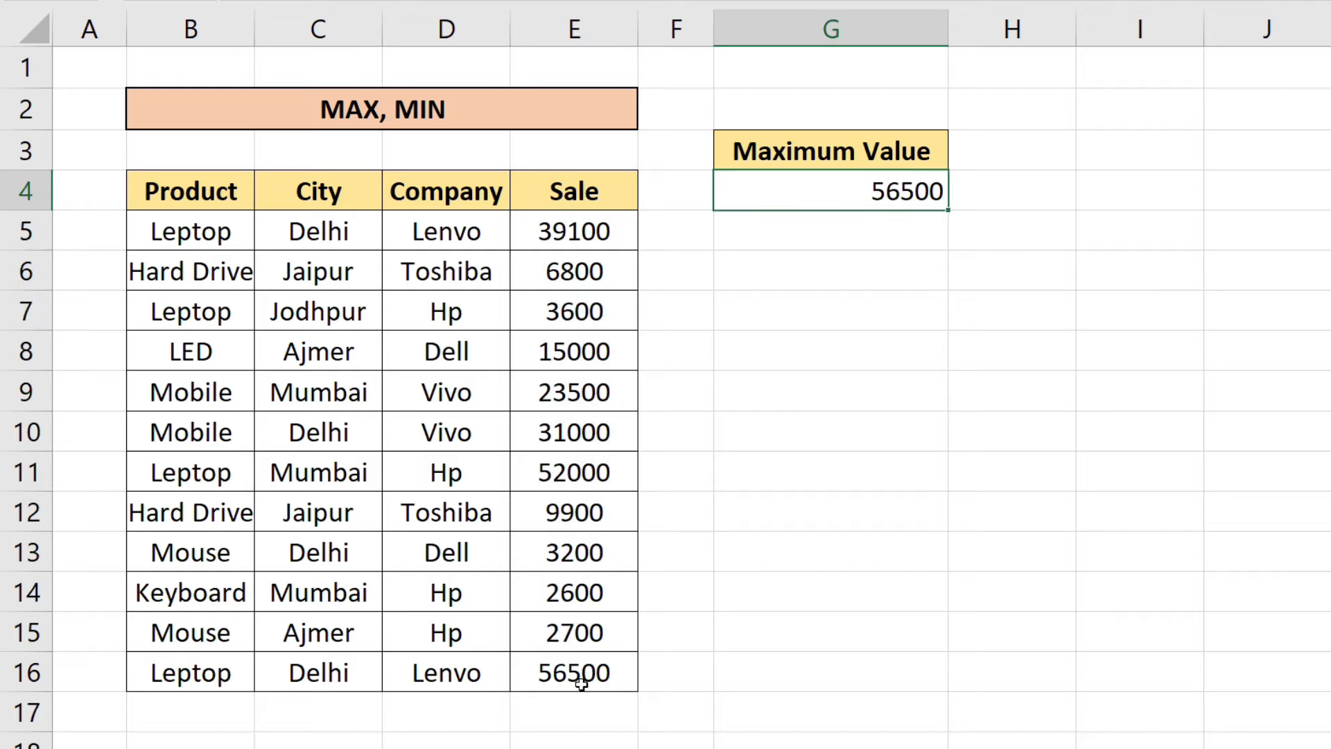
left_click(560, 671)
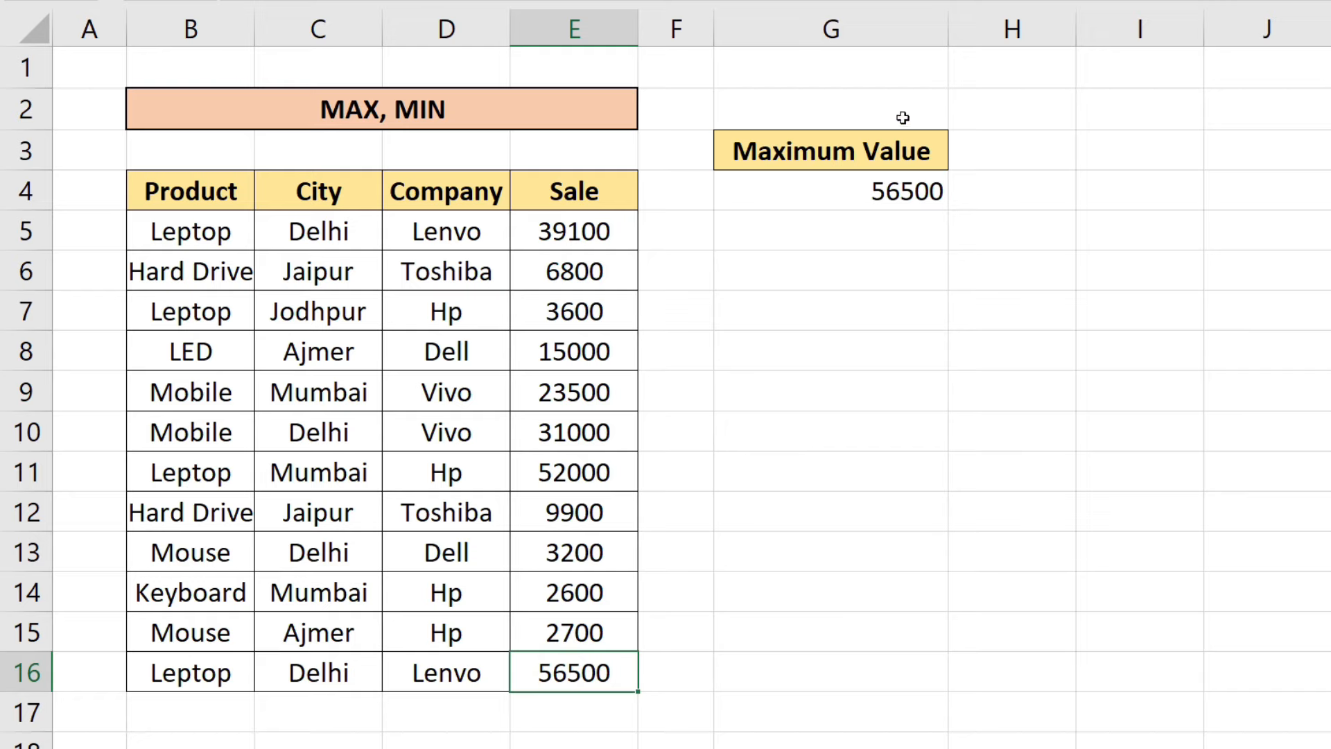
- Replace the formula in G4 with =MIN(E5:E16) to find the lowest Sale value, and clear the cell after viewing it
left_click(889, 187)
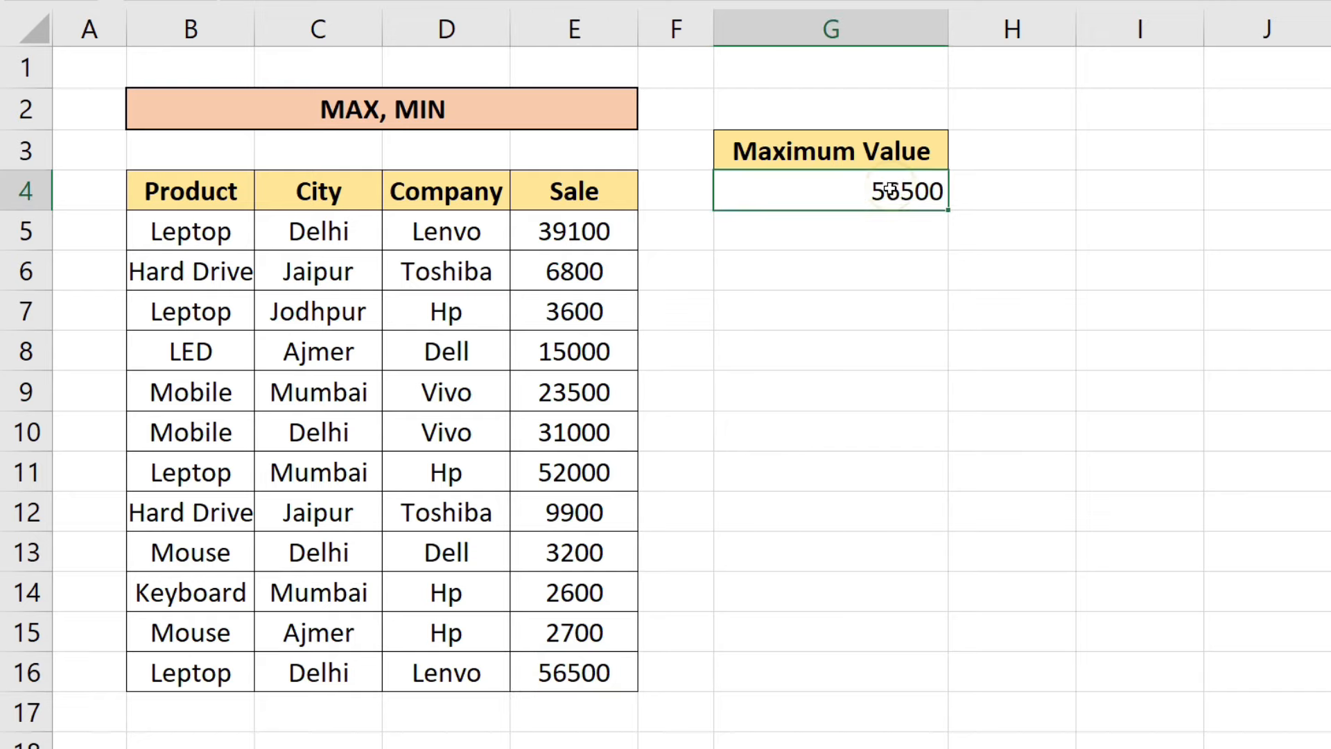
type("=MIN")
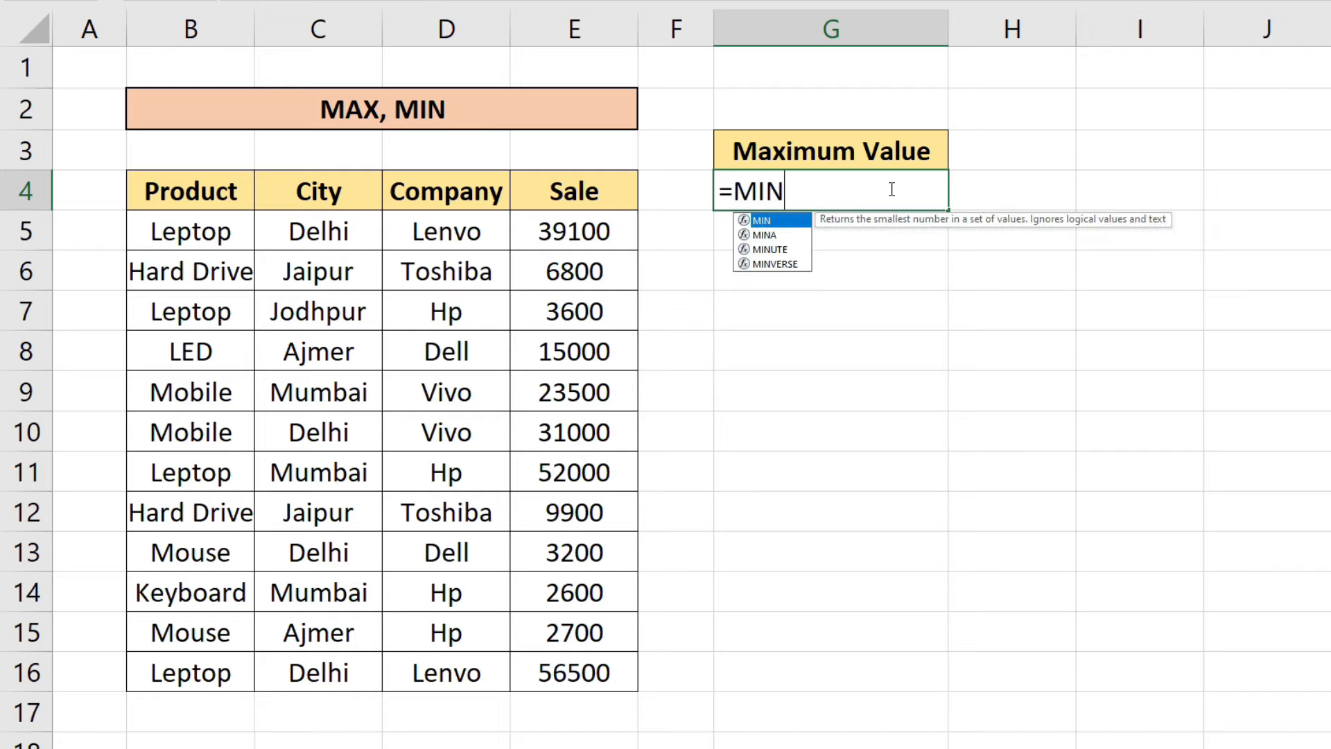
type("(")
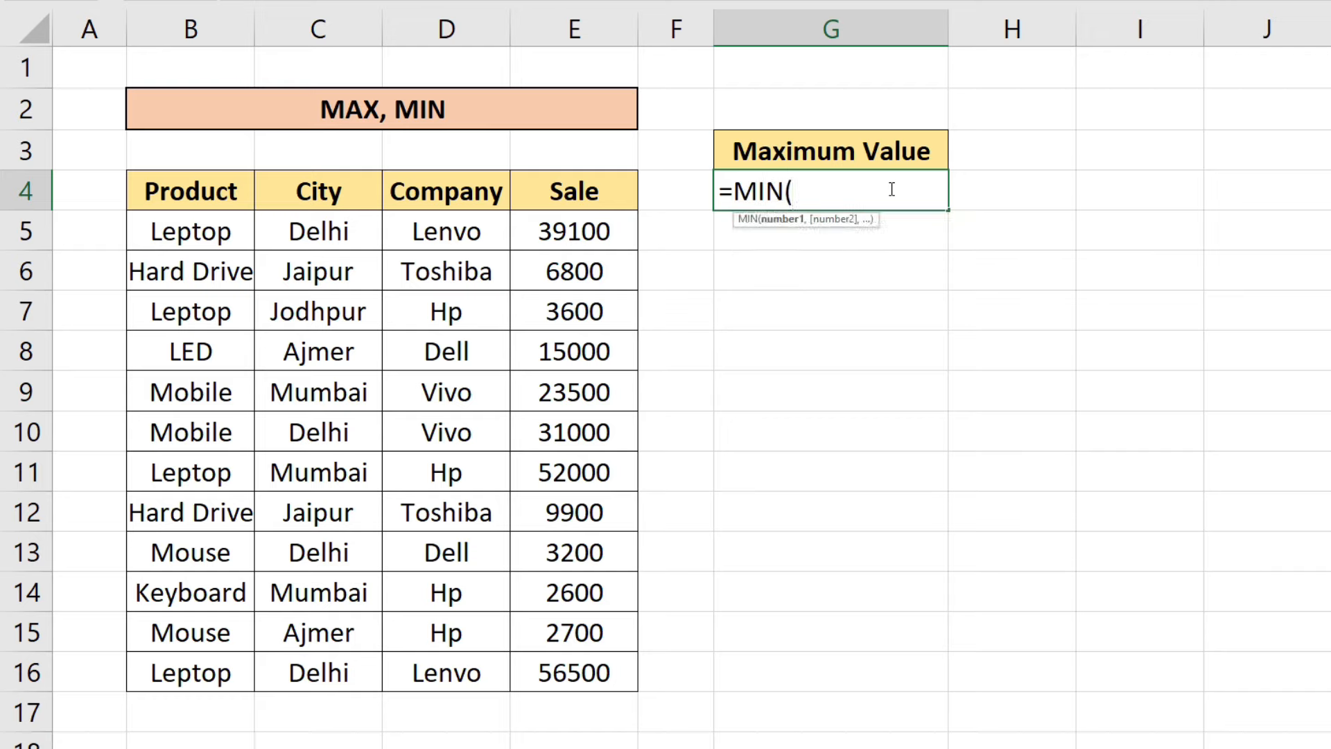
left_click_drag(576, 230, 582, 670)
key("Return")
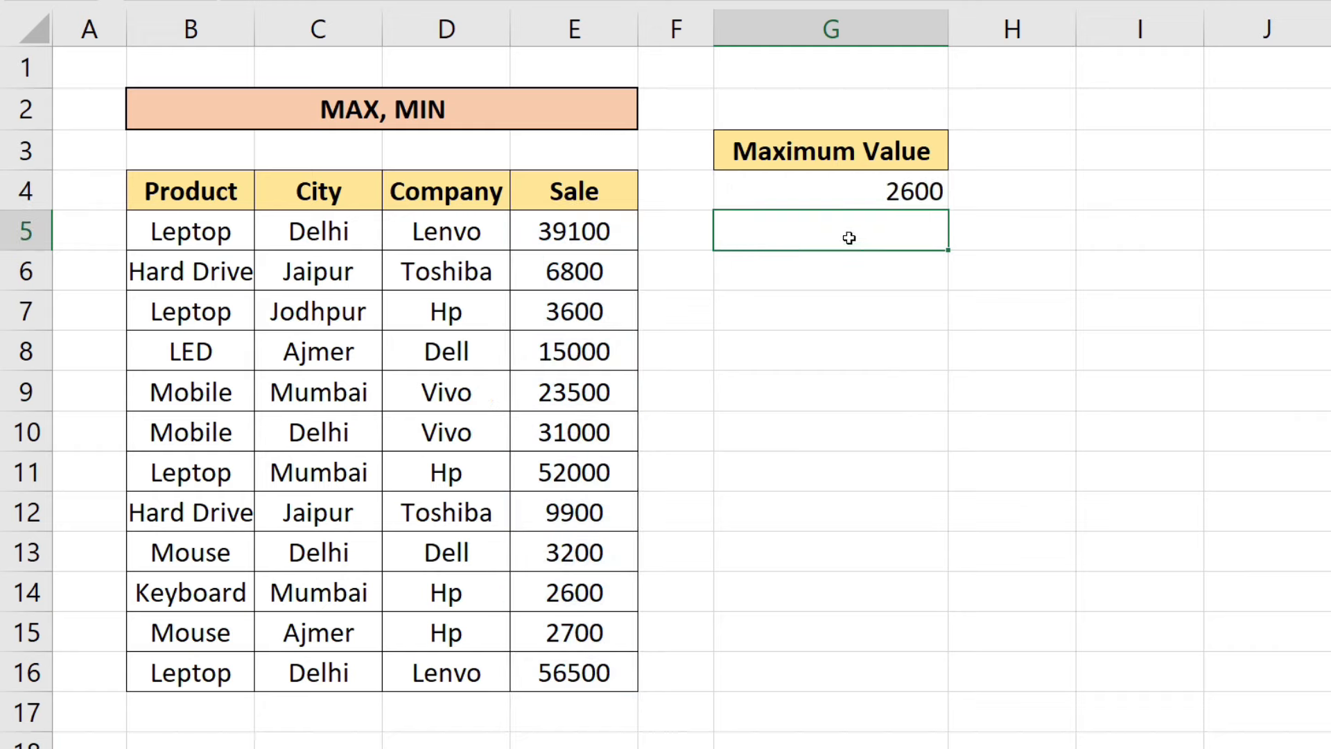
left_click(887, 191)
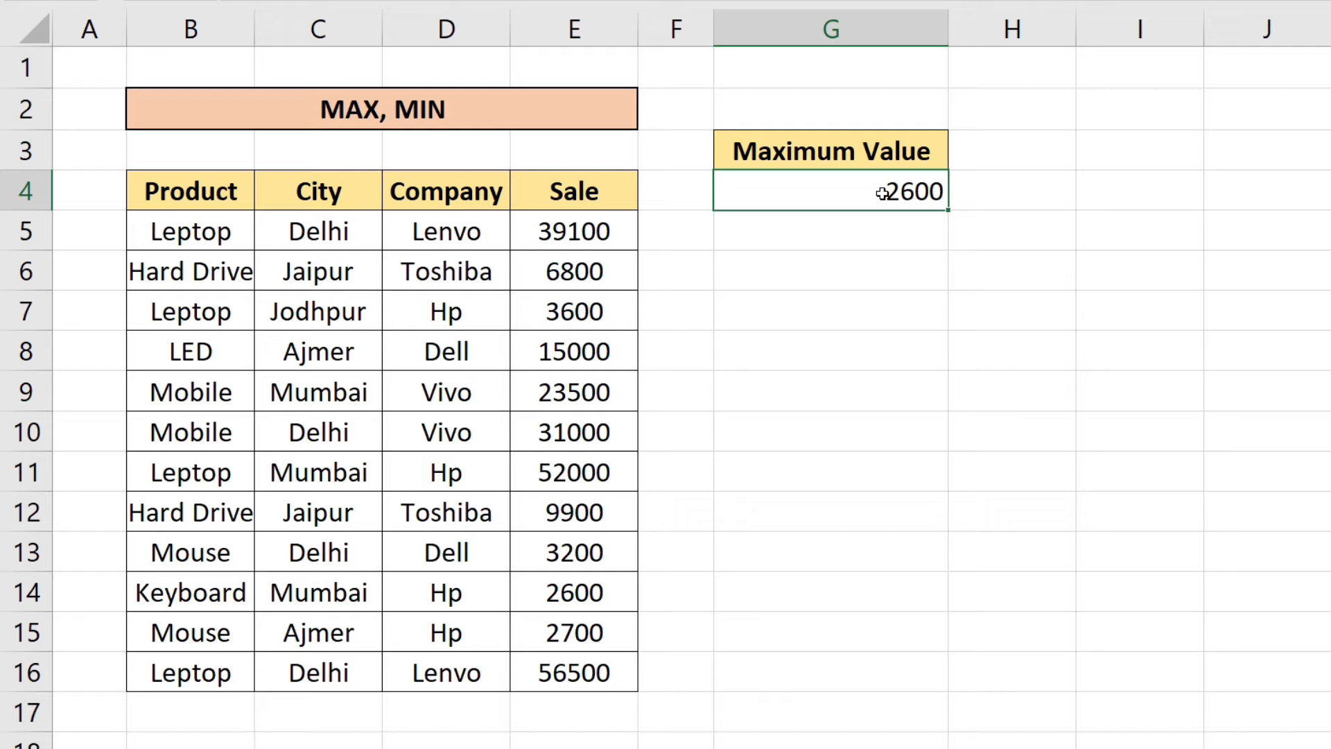
key("Delete")
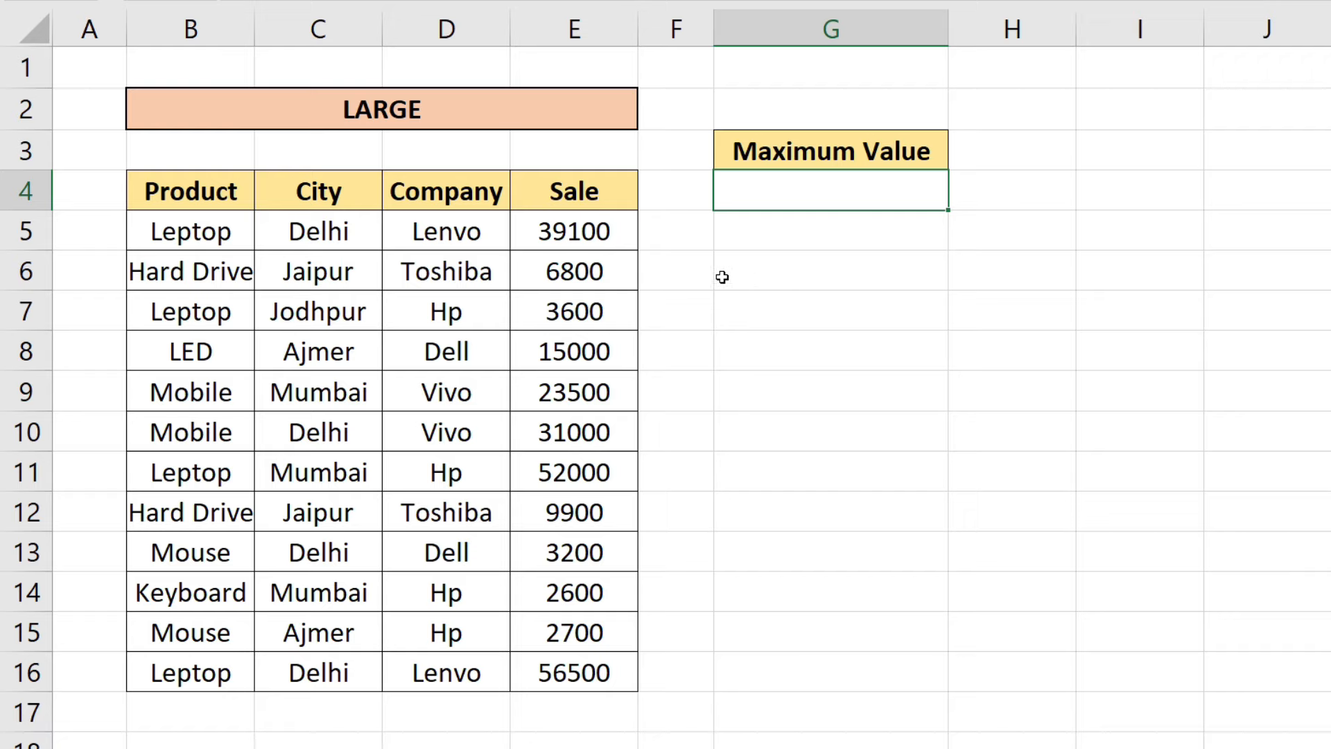
- Find the third-largest Sale value on the LARGE sheet with =LARGE(E5:E16,3) in G4 and check it against the top three sales
left_click_drag(594, 240, 591, 663)
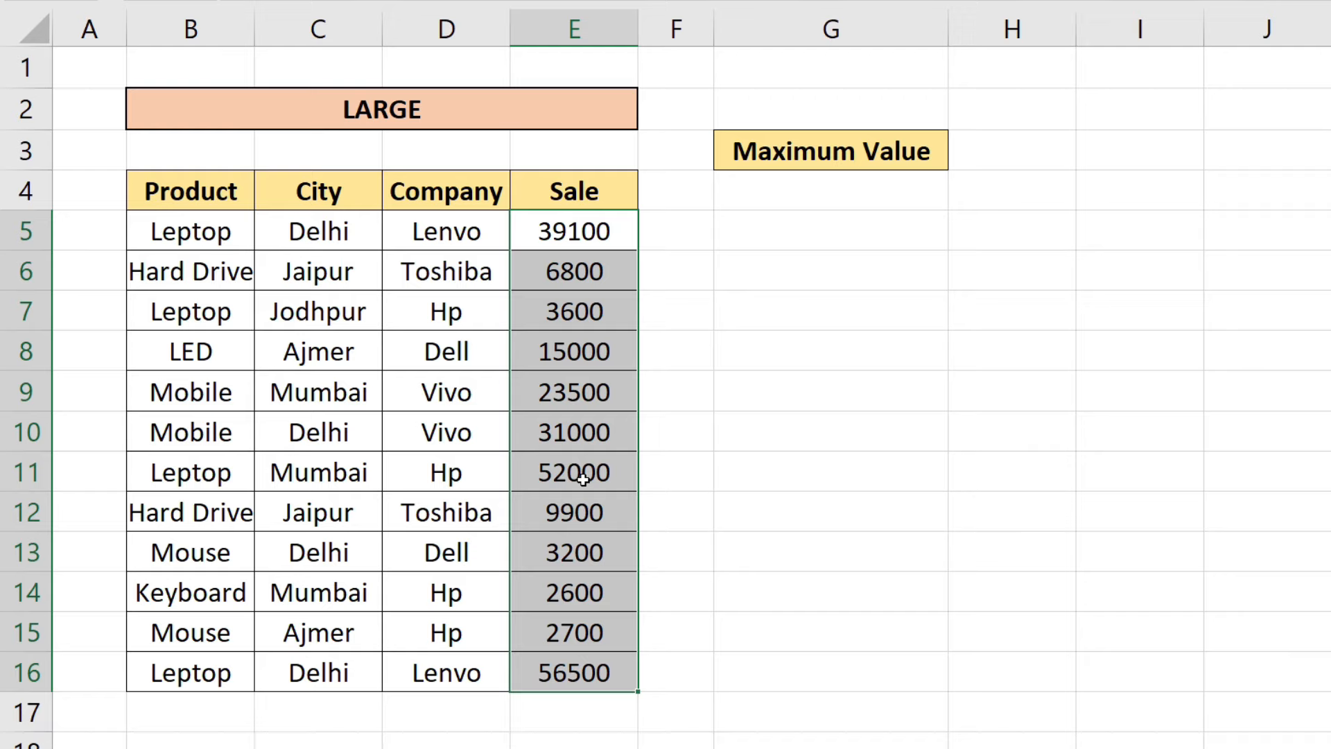
left_click(796, 194)
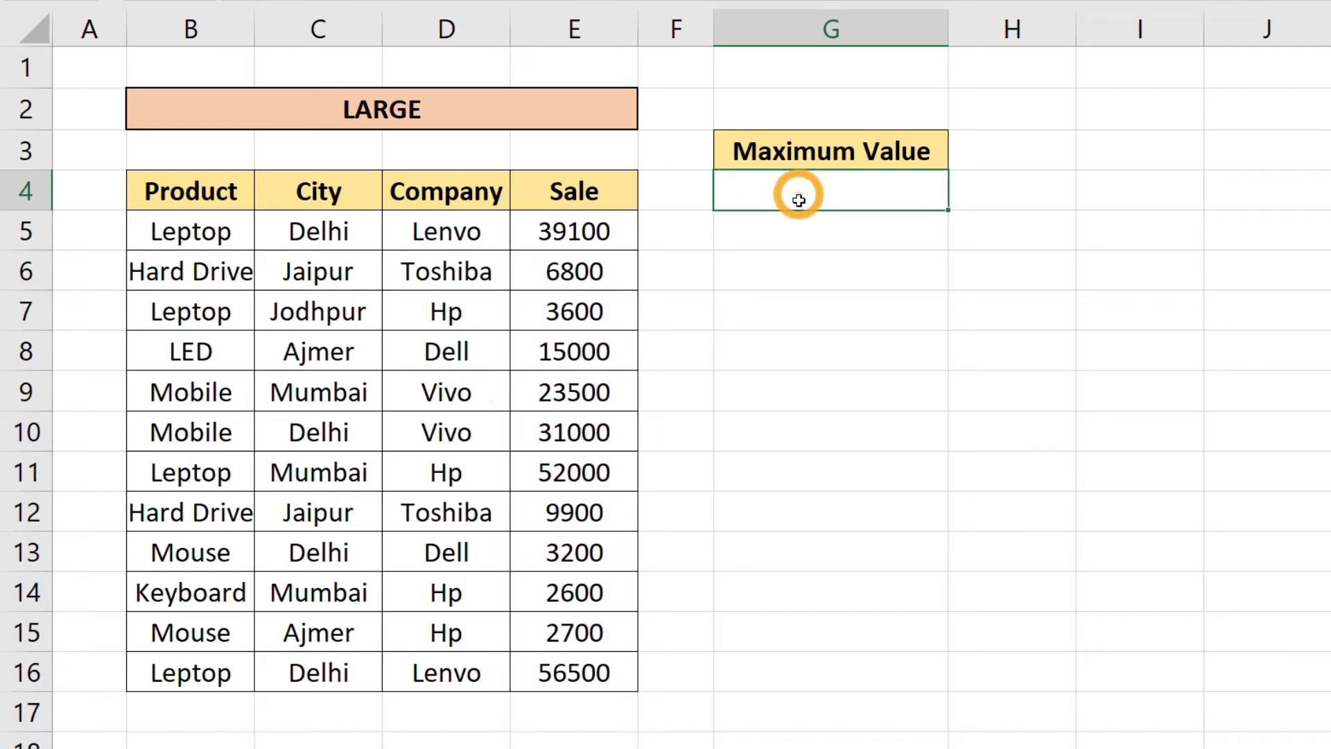
type("=")
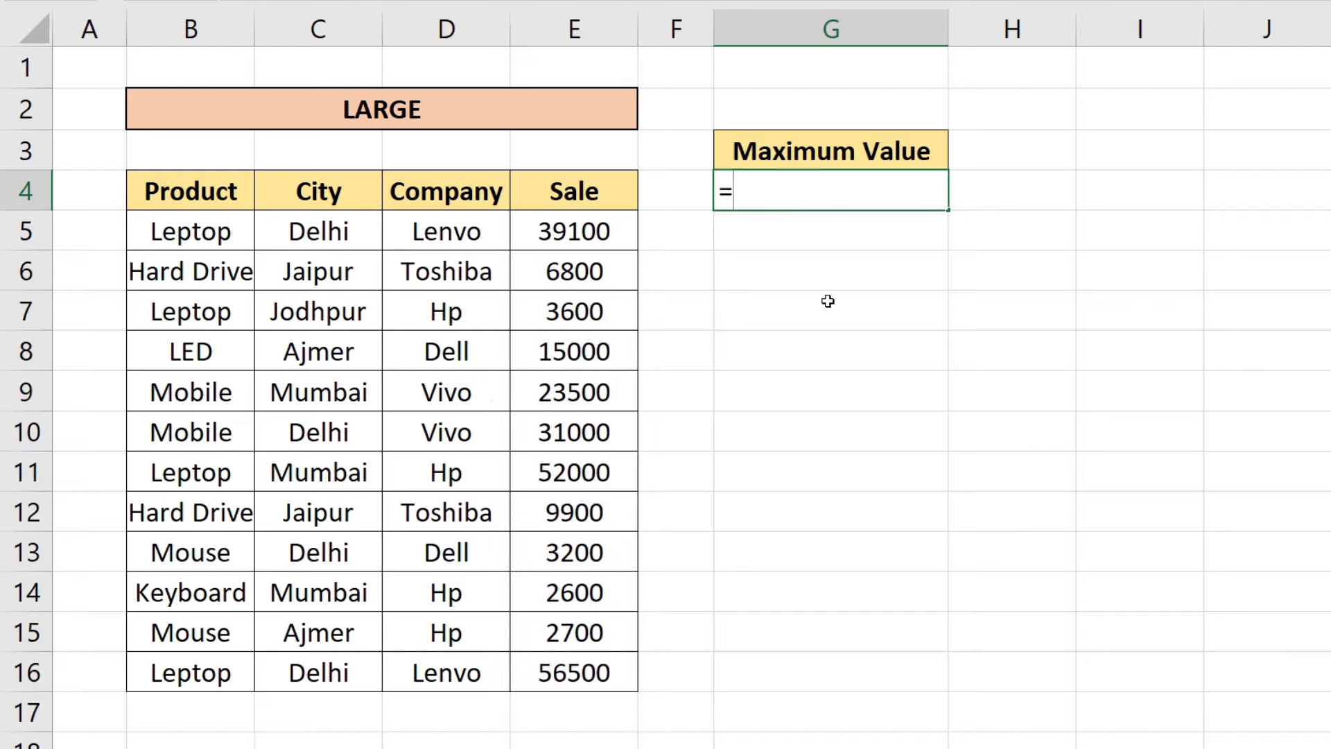
type("LARGE(")
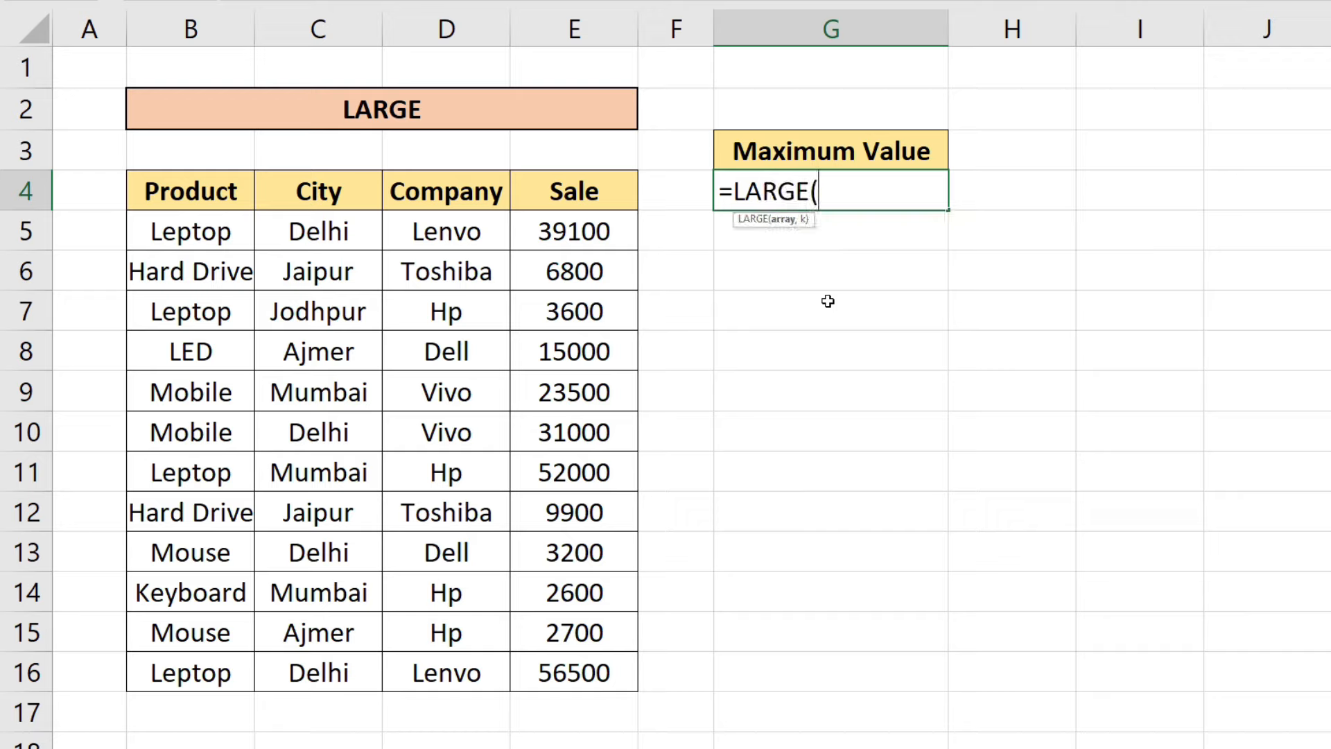
left_click_drag(605, 229, 594, 677)
type(",3")
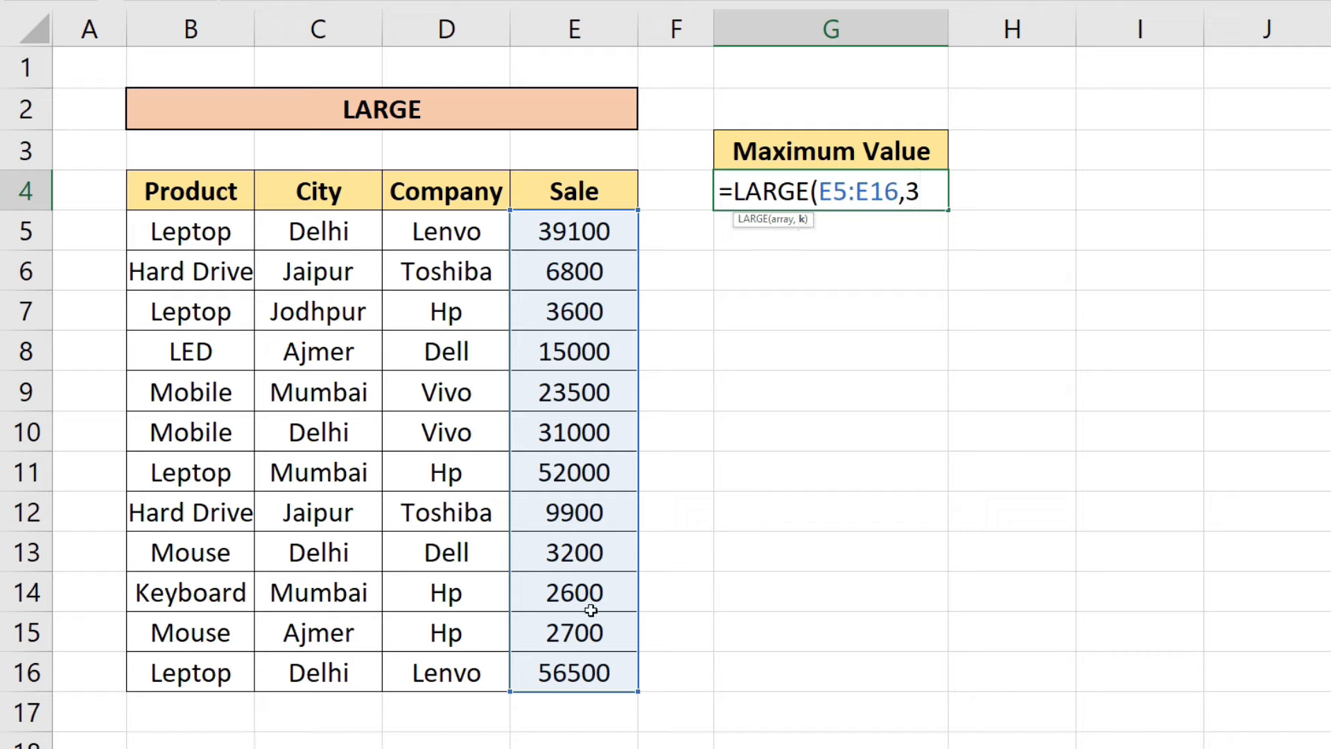
type(")")
key("Return")
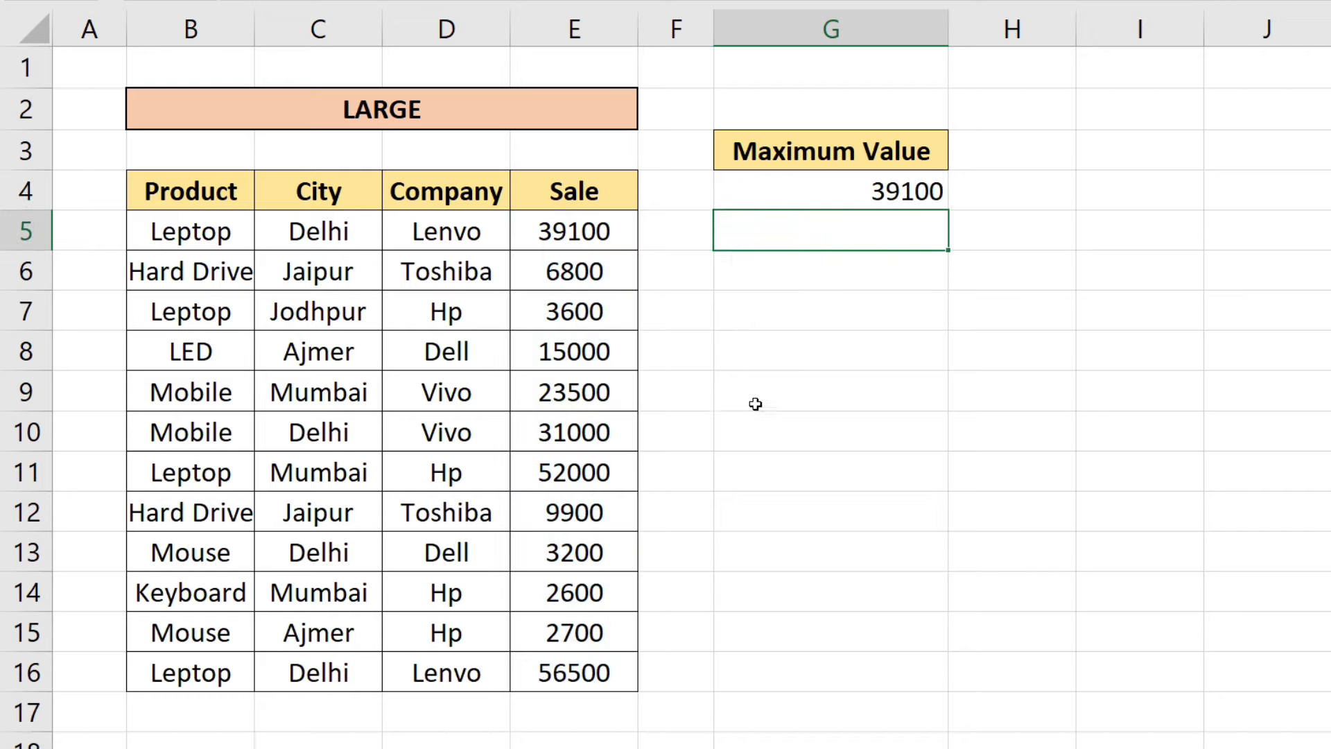
left_click(863, 192)
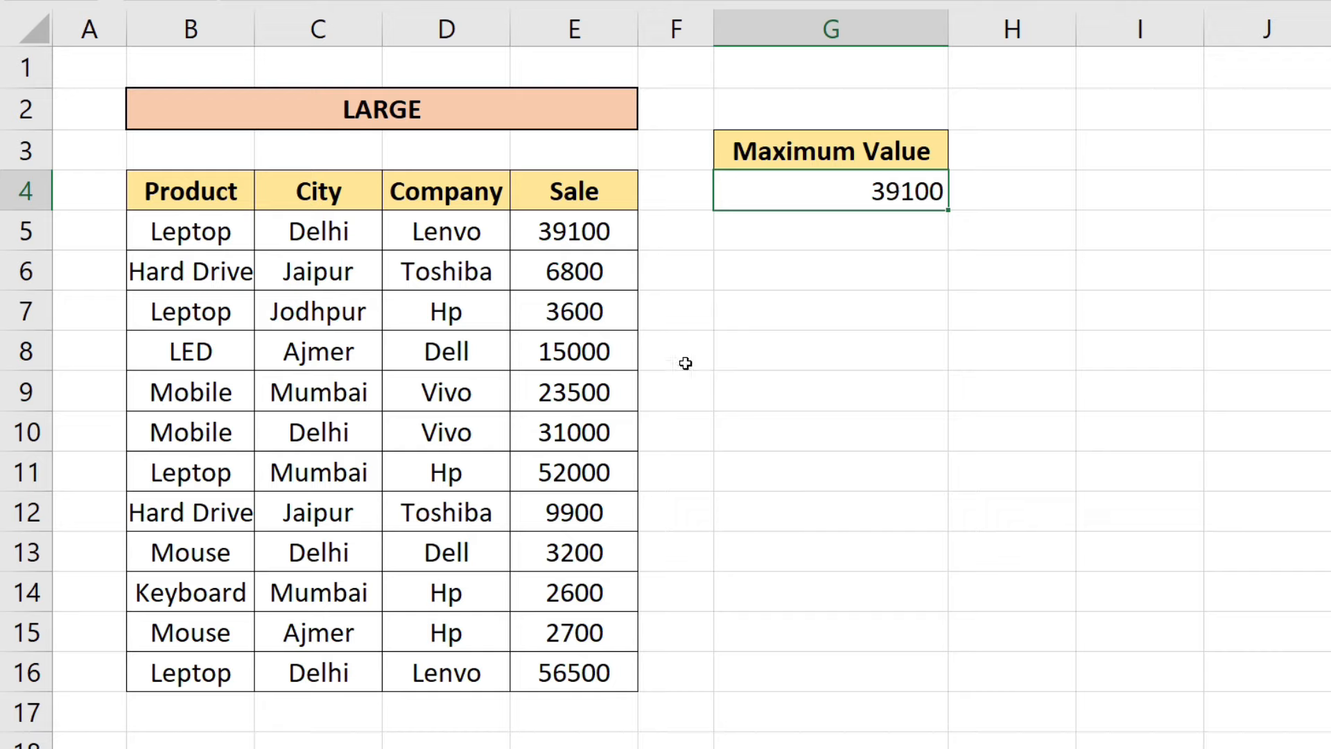
left_click(594, 669)
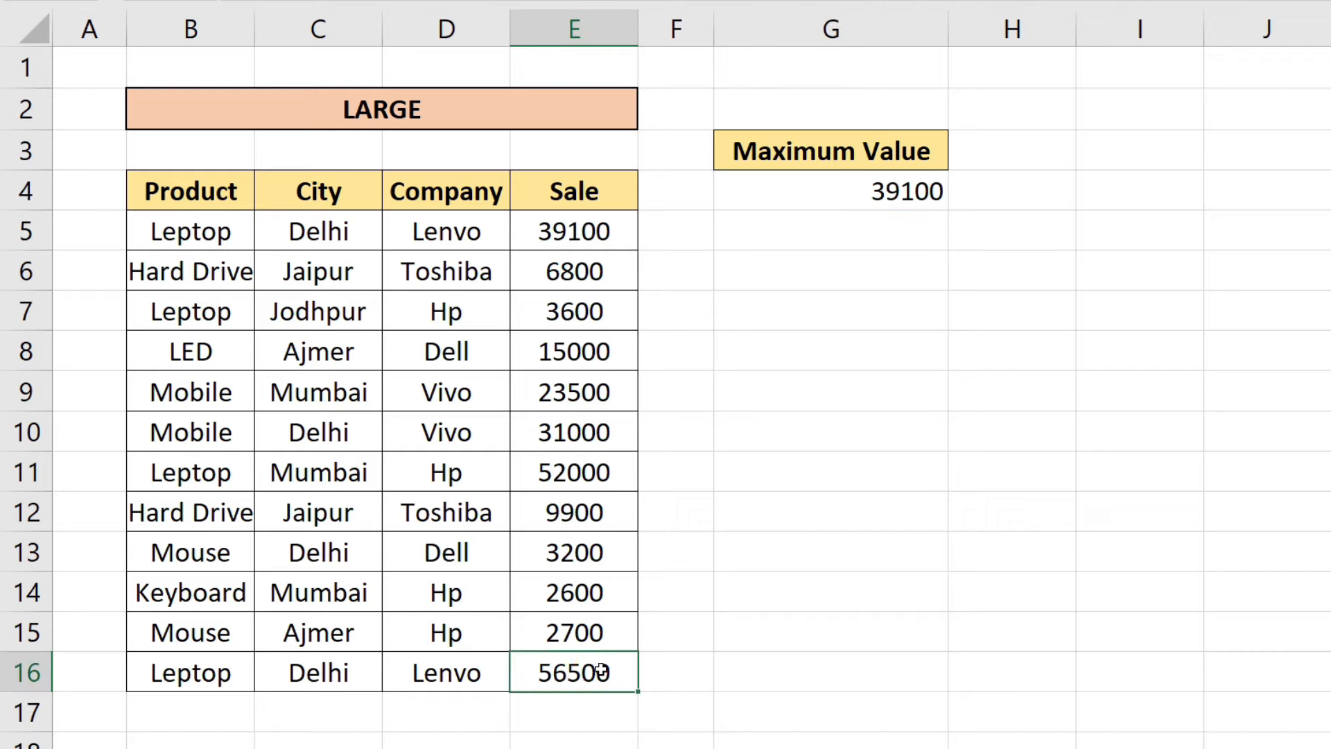
left_click(582, 479)
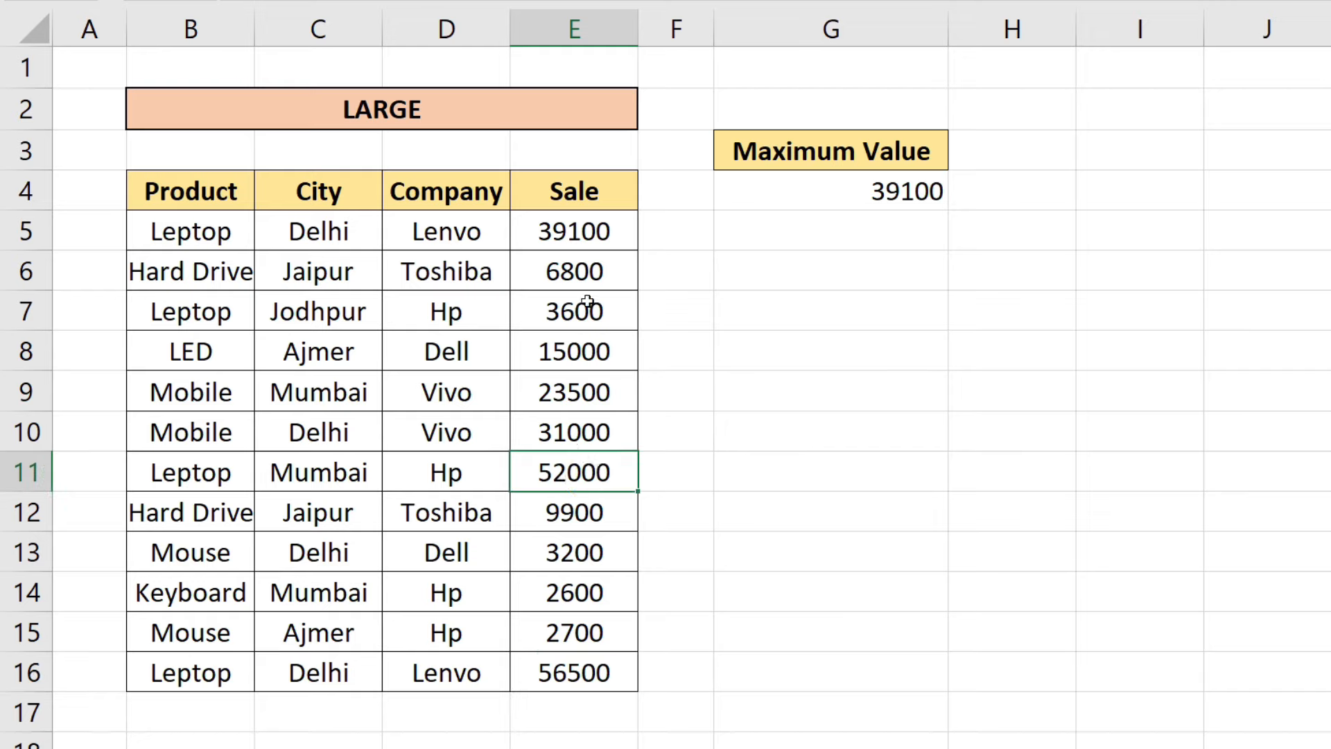
left_click(586, 230)
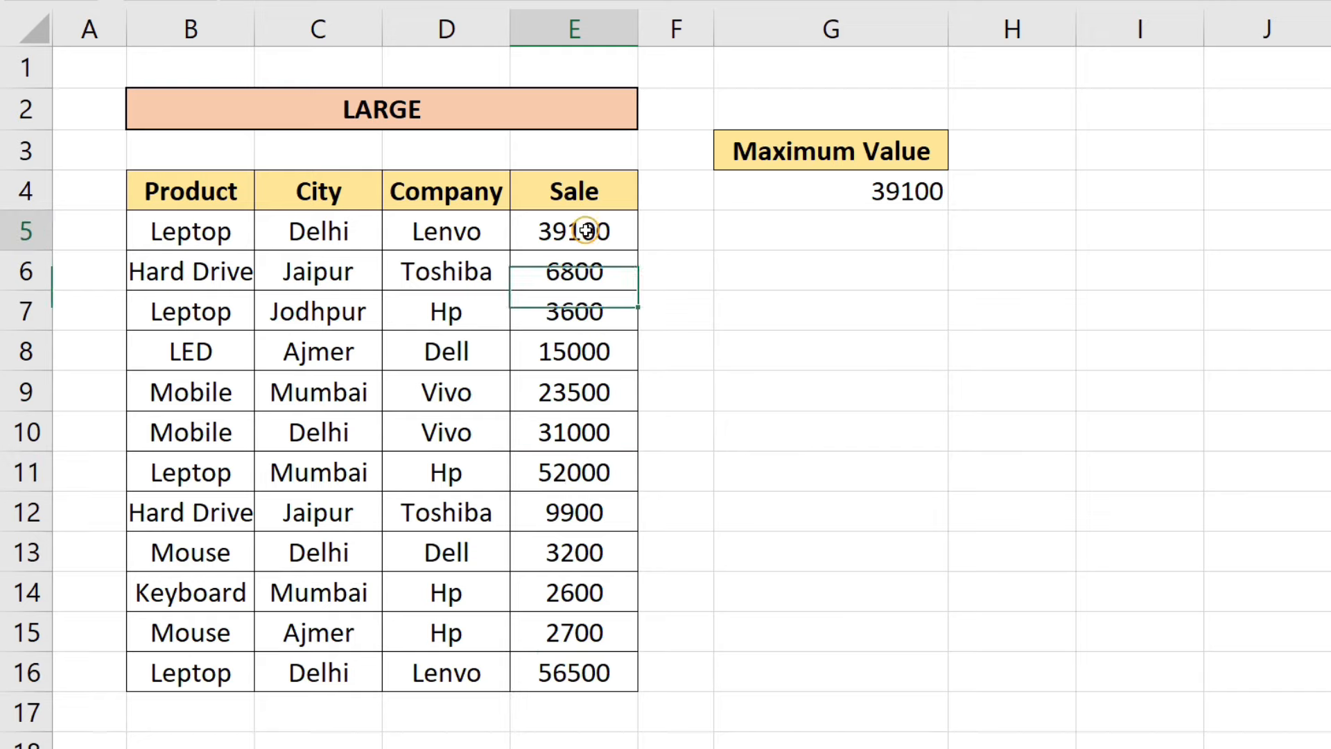
- Change the rank argument of the LARGE formula in G4 to 2 to return the second-largest sale
double_click(889, 191)
double_click(912, 191)
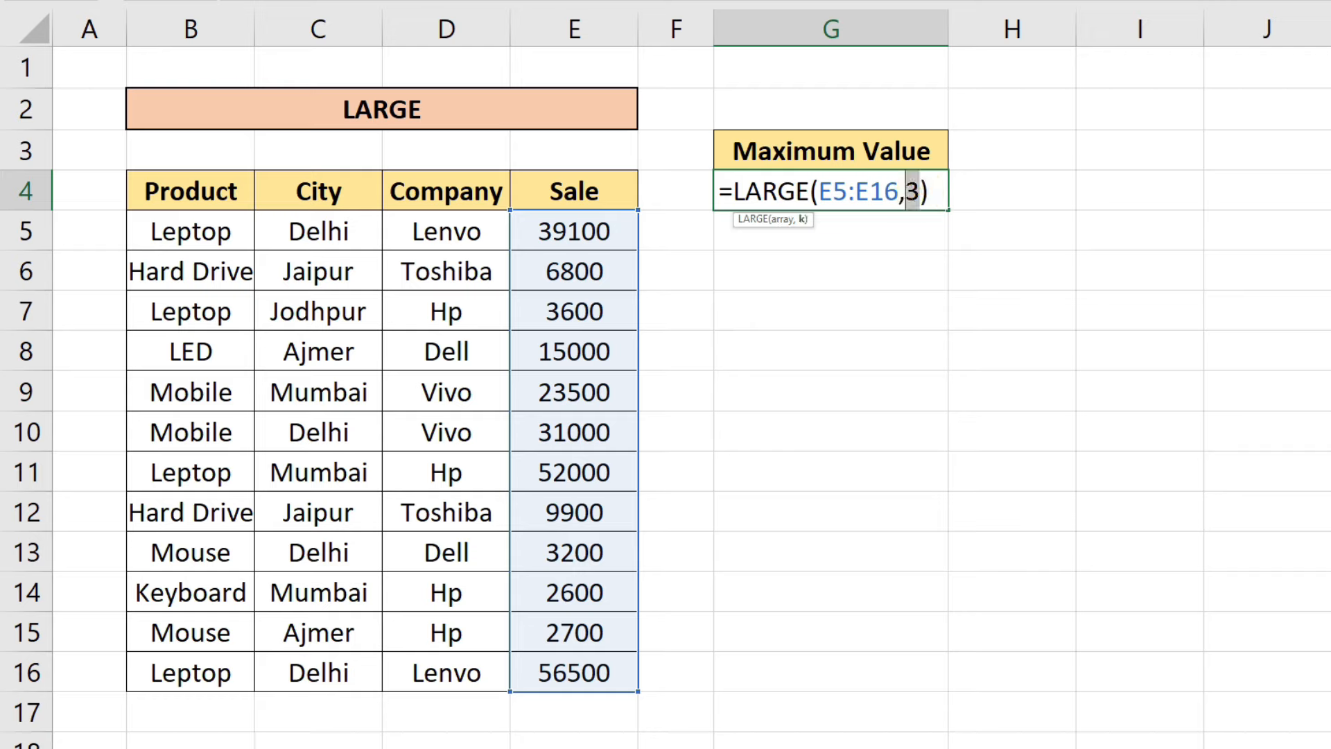
type("2")
key("Return")
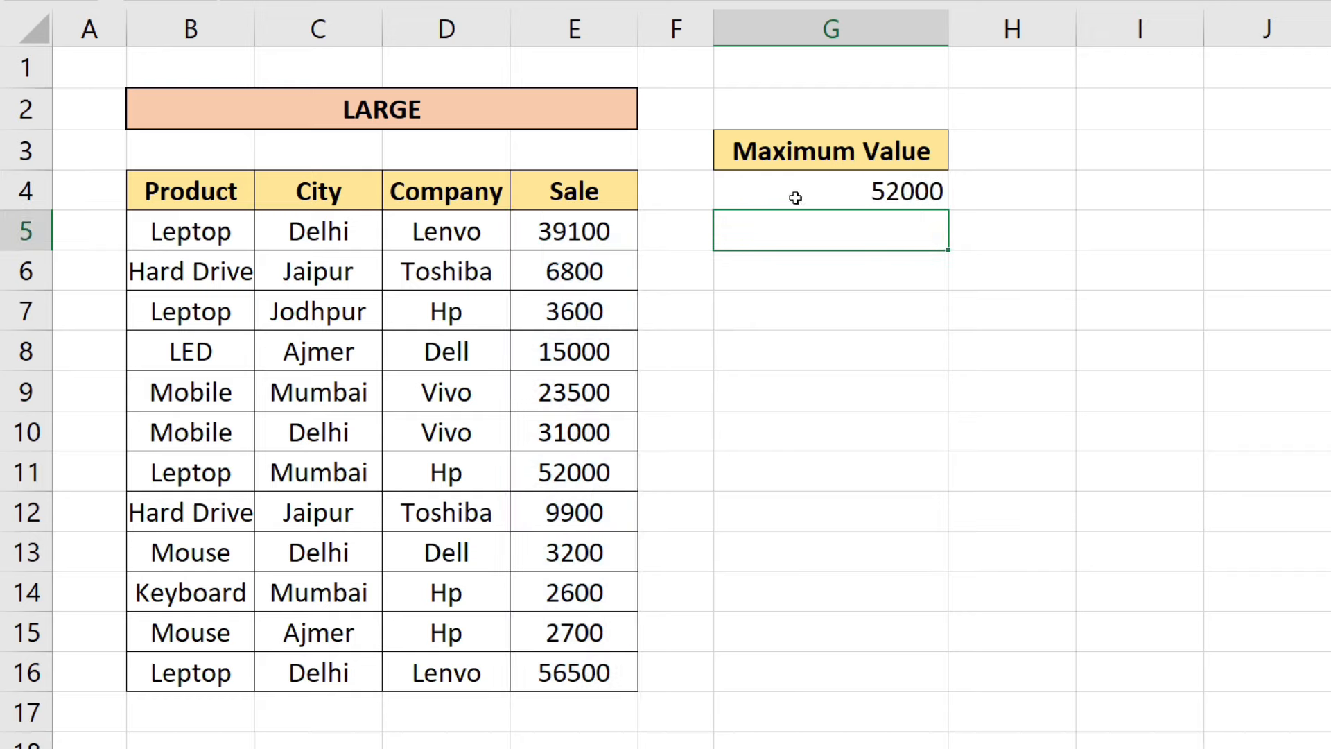
- Set the rank argument of the LARGE formula in G4 to 5 to return the fifth-largest sale
double_click(897, 193)
mouse_move(919, 195)
left_mouse_down()
mouse_move(901, 194)
mouse_move(917, 194)
left_mouse_up()
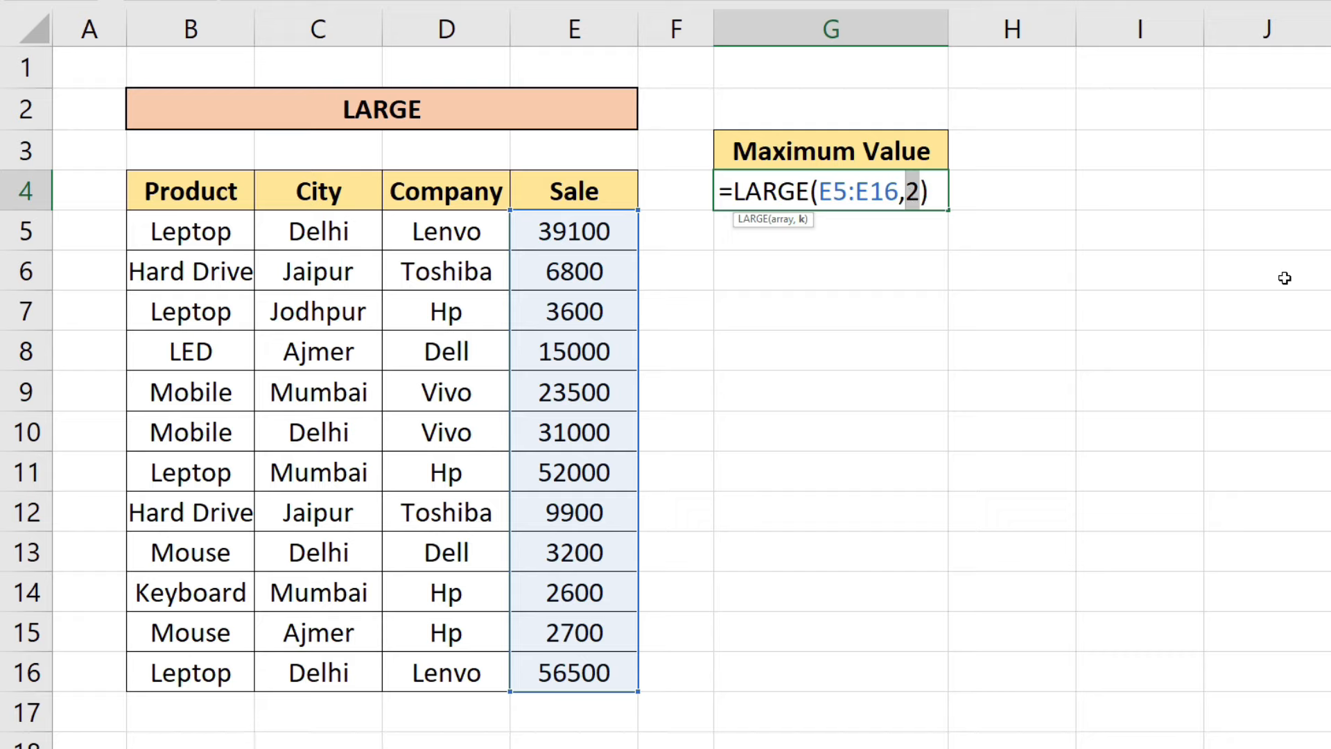
type("5")
key("Return")
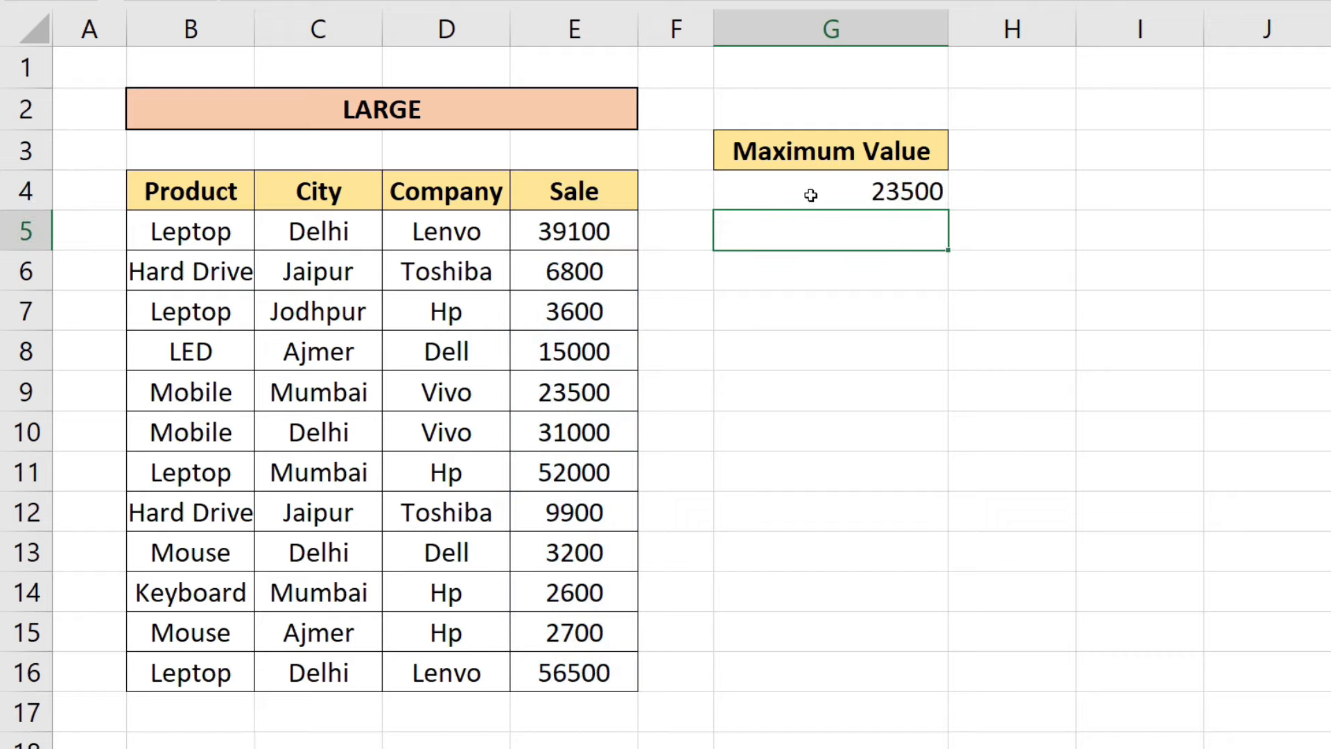
left_click(905, 190)
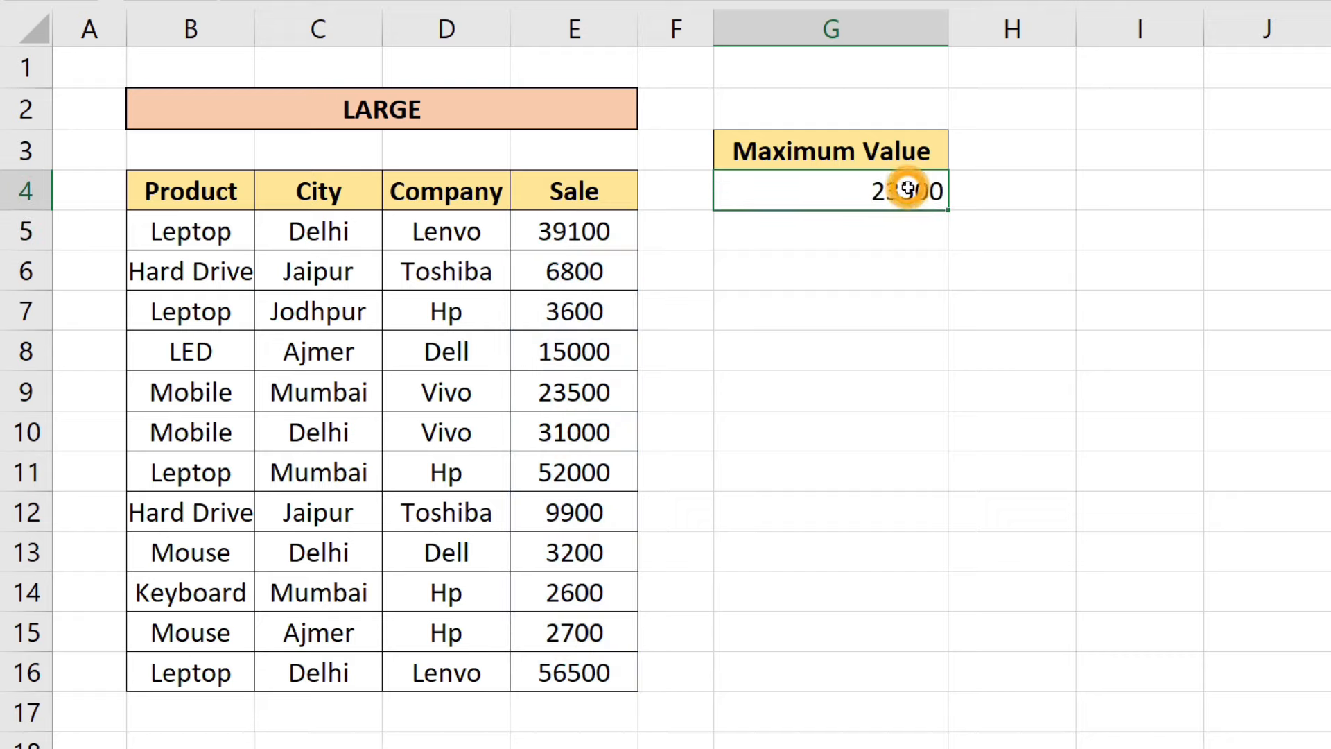
- Convert the city name in B4 to capitals on the UPPER, PROPER sheet with an UPPER formula in C4
left_click(742, 748)
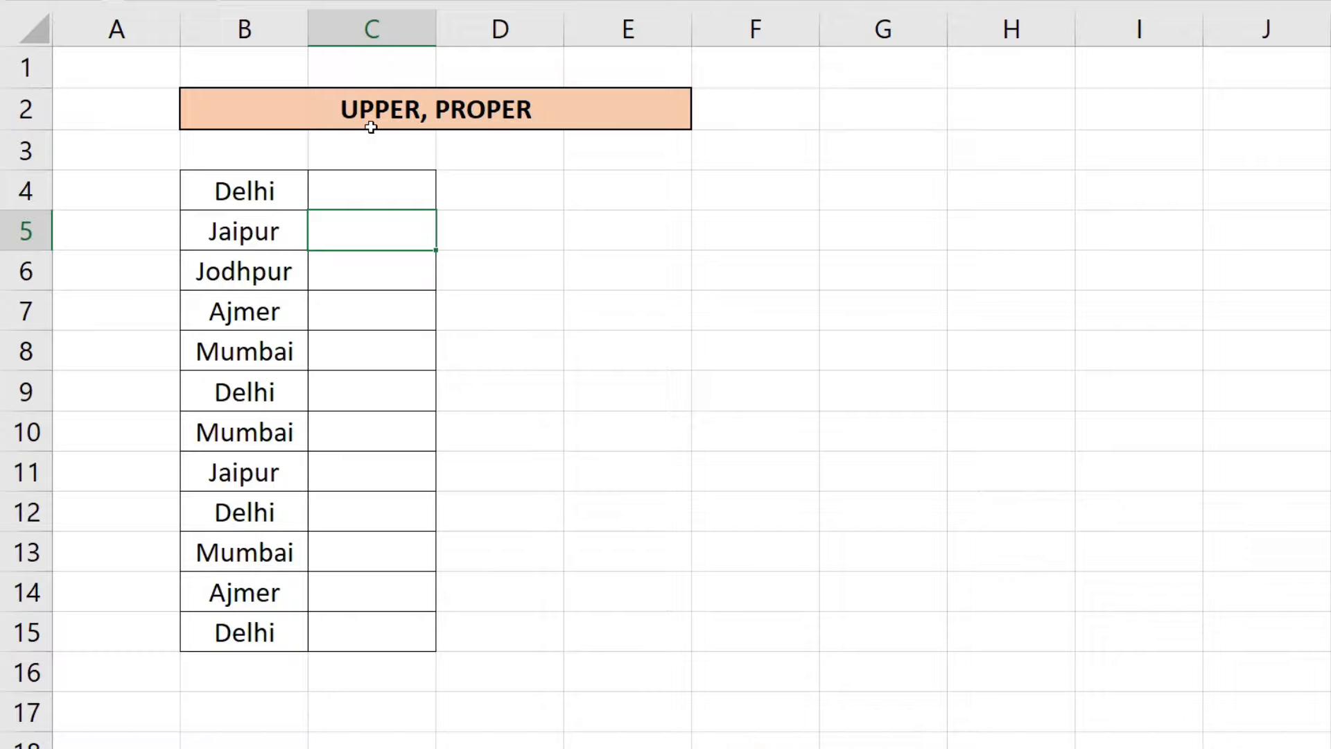
left_click(359, 189)
left_click(269, 196)
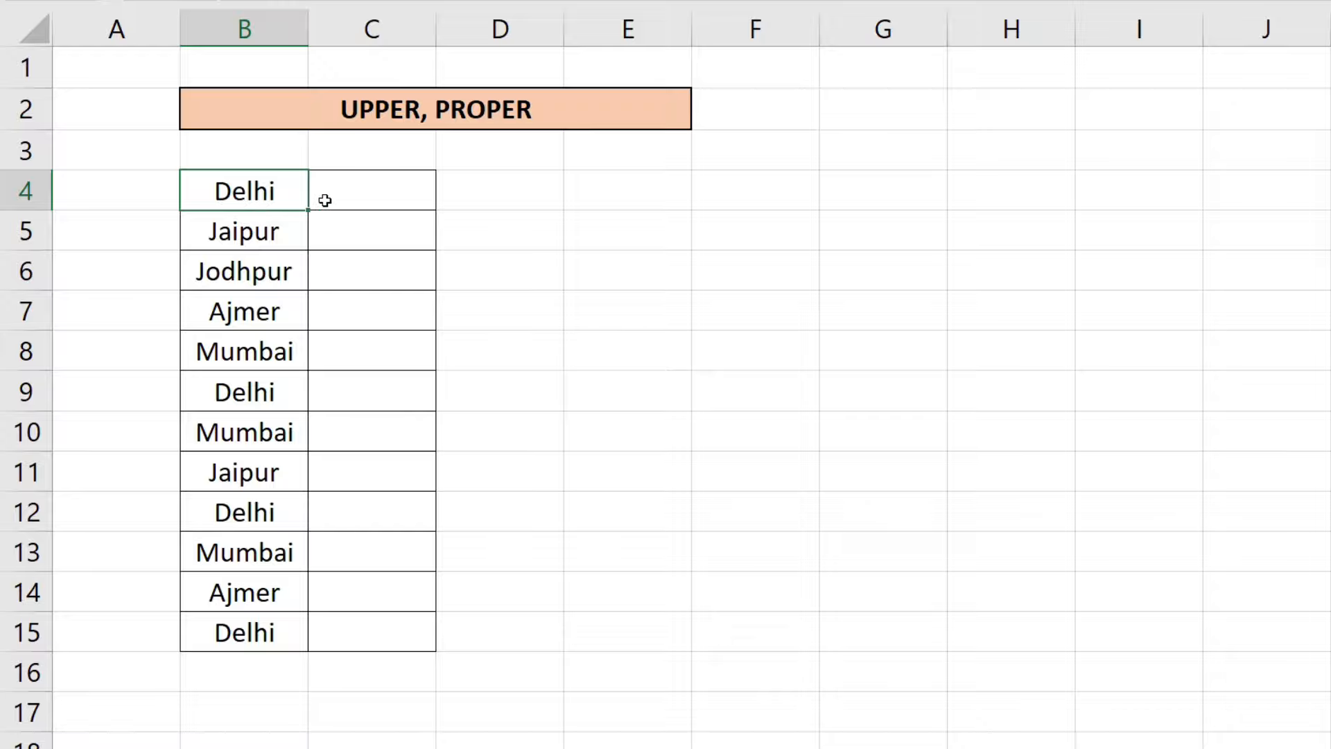
left_click(355, 196)
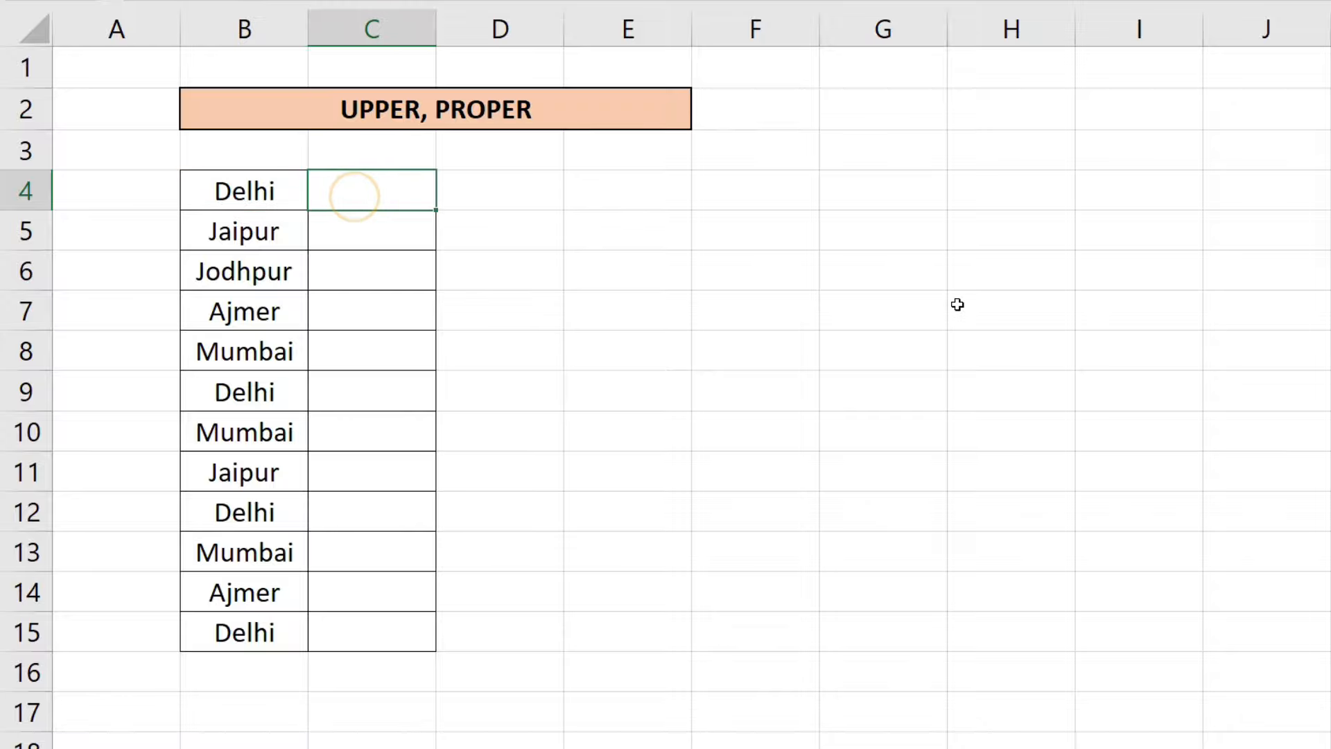
type("=UPPER(")
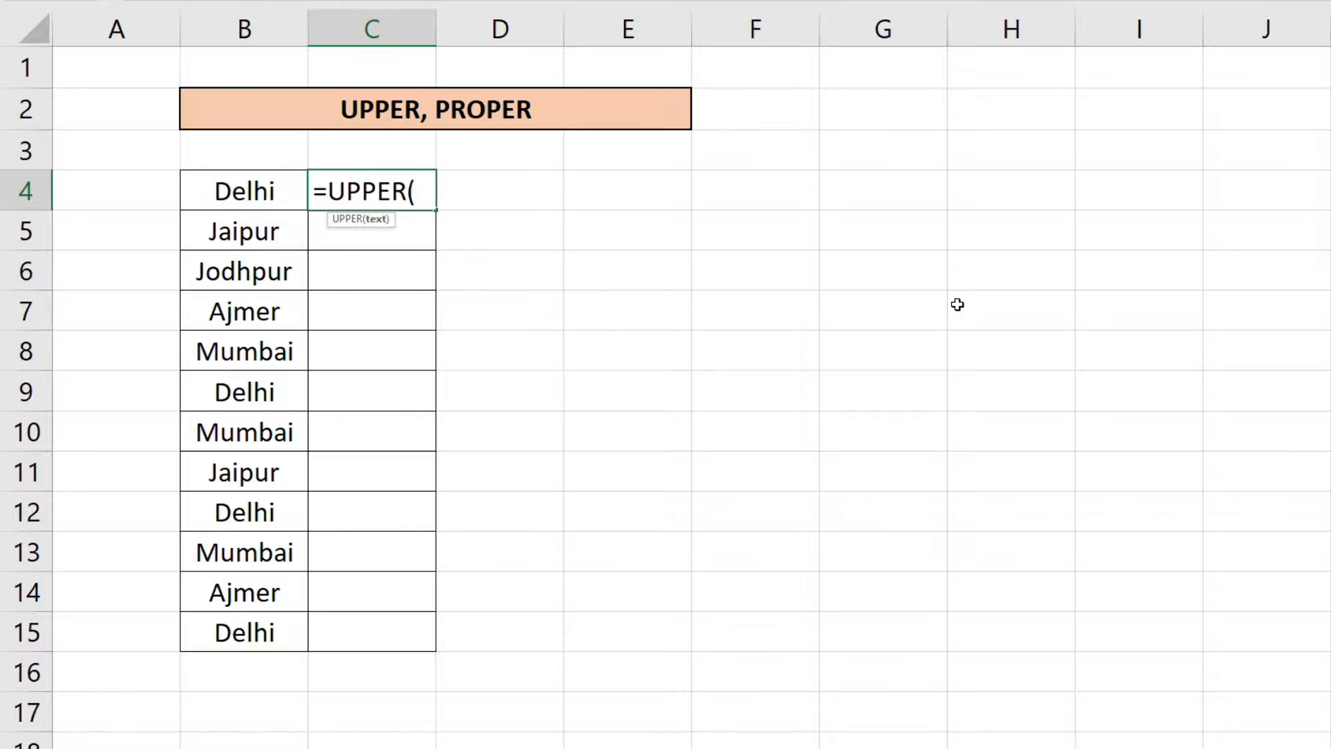
key("Left")
key("Return")
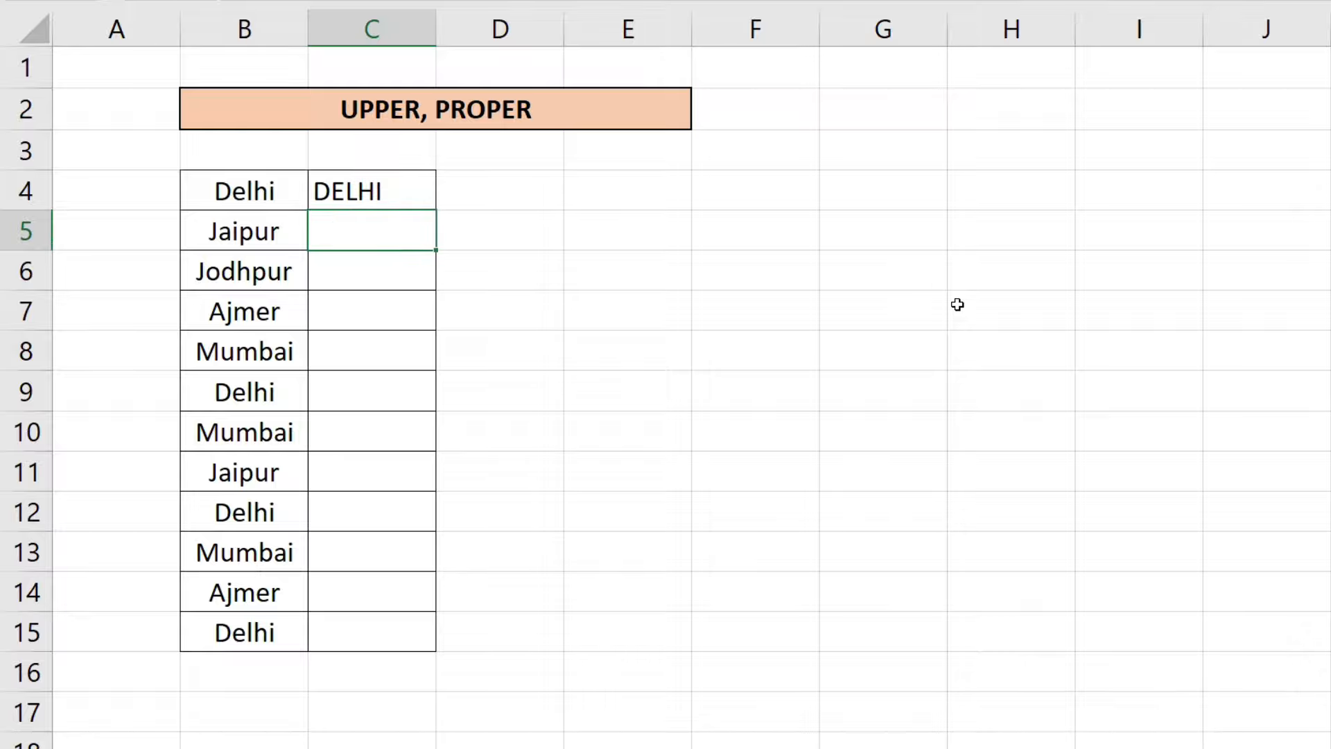
left_click(342, 196)
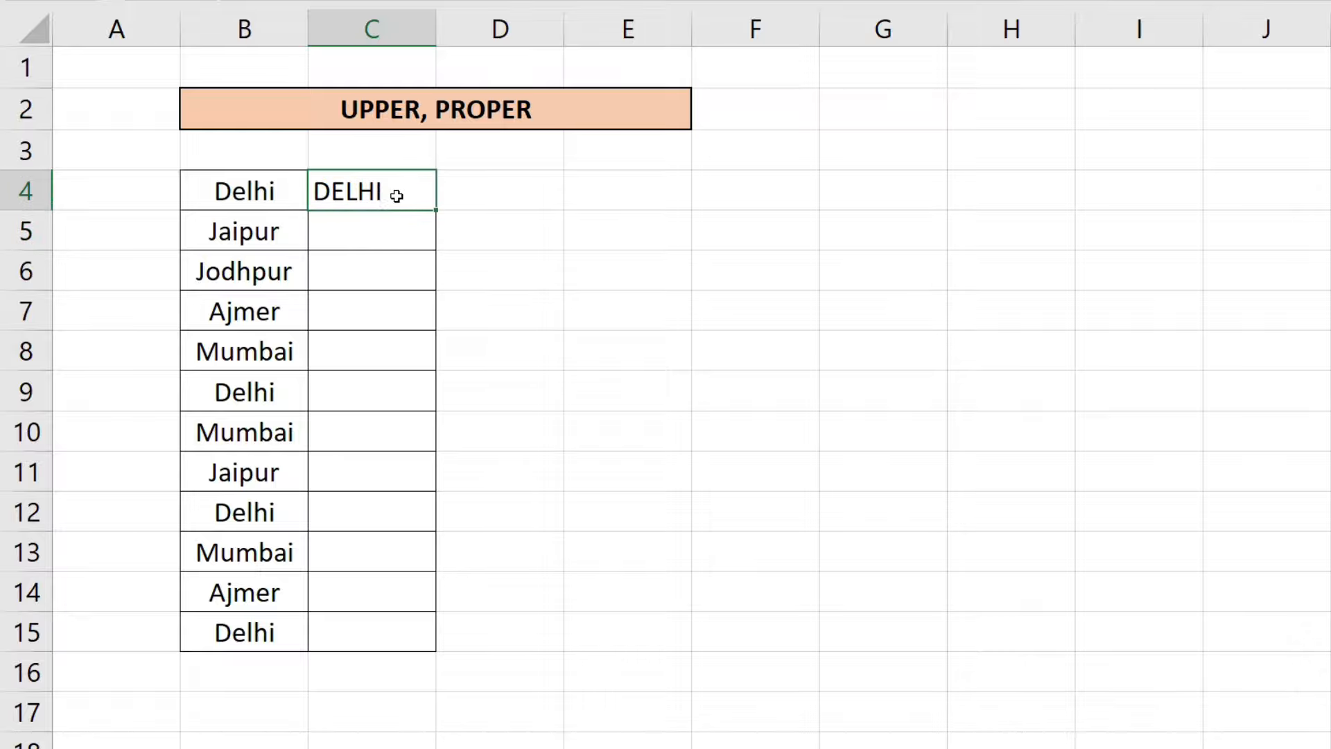
- Fill the UPPER formula from C4 down through C15 to capitalize the remaining city names
left_click_drag(434, 210, 431, 641)
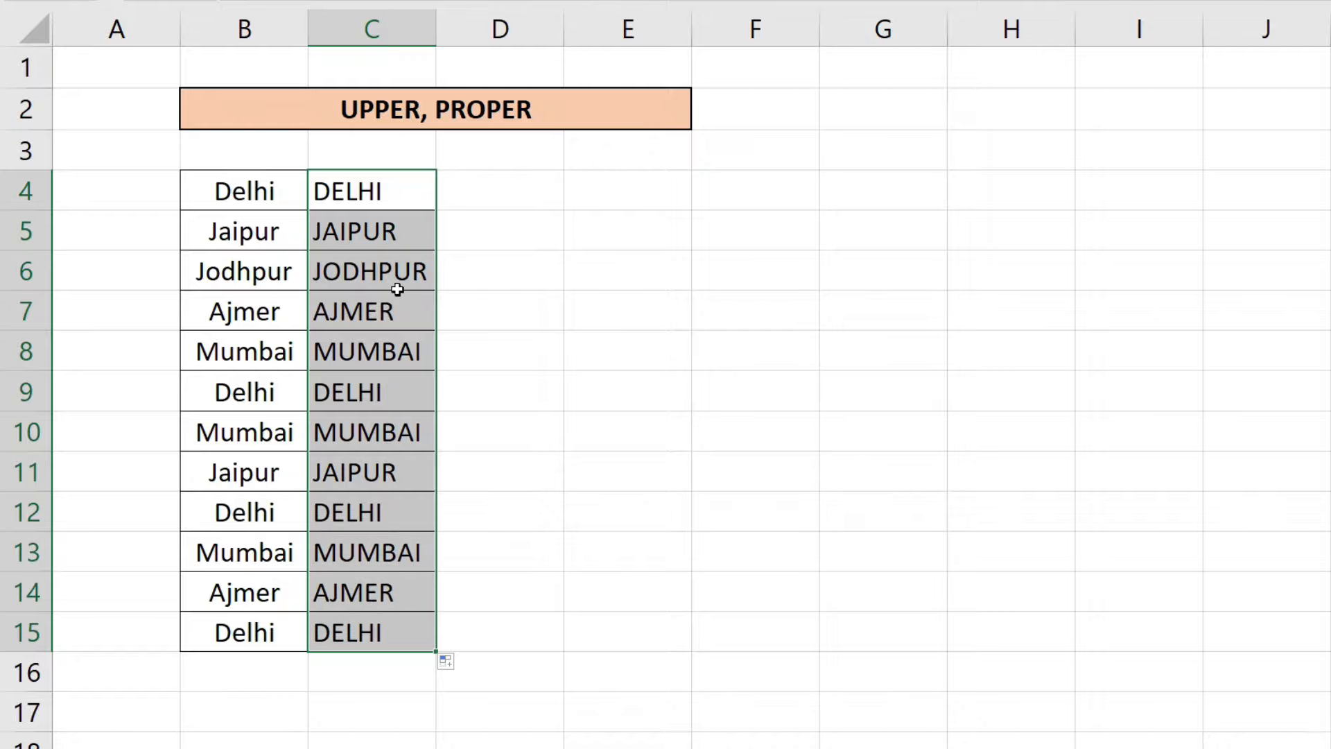
left_click(368, 517)
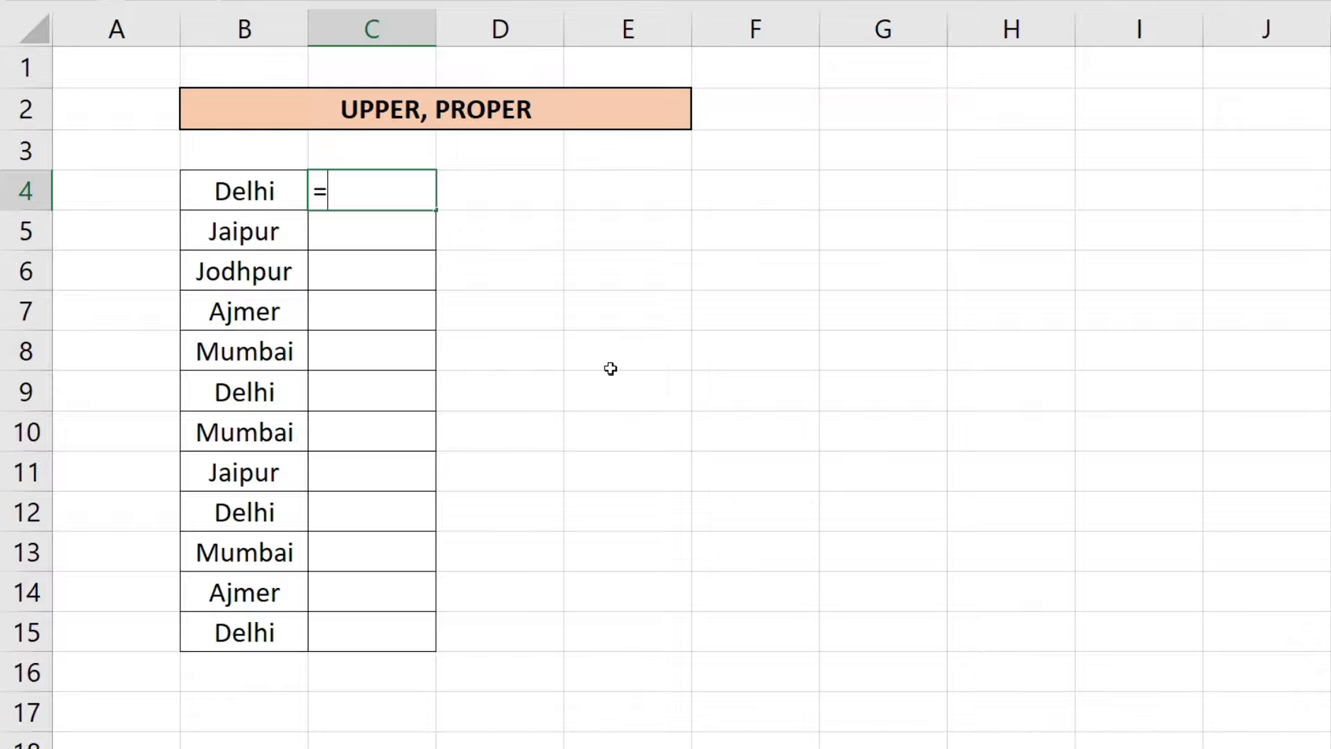
- Convert the city names in column B to lowercase with =LOWER(B4) in C4, filled down through C15
type("LOWER")
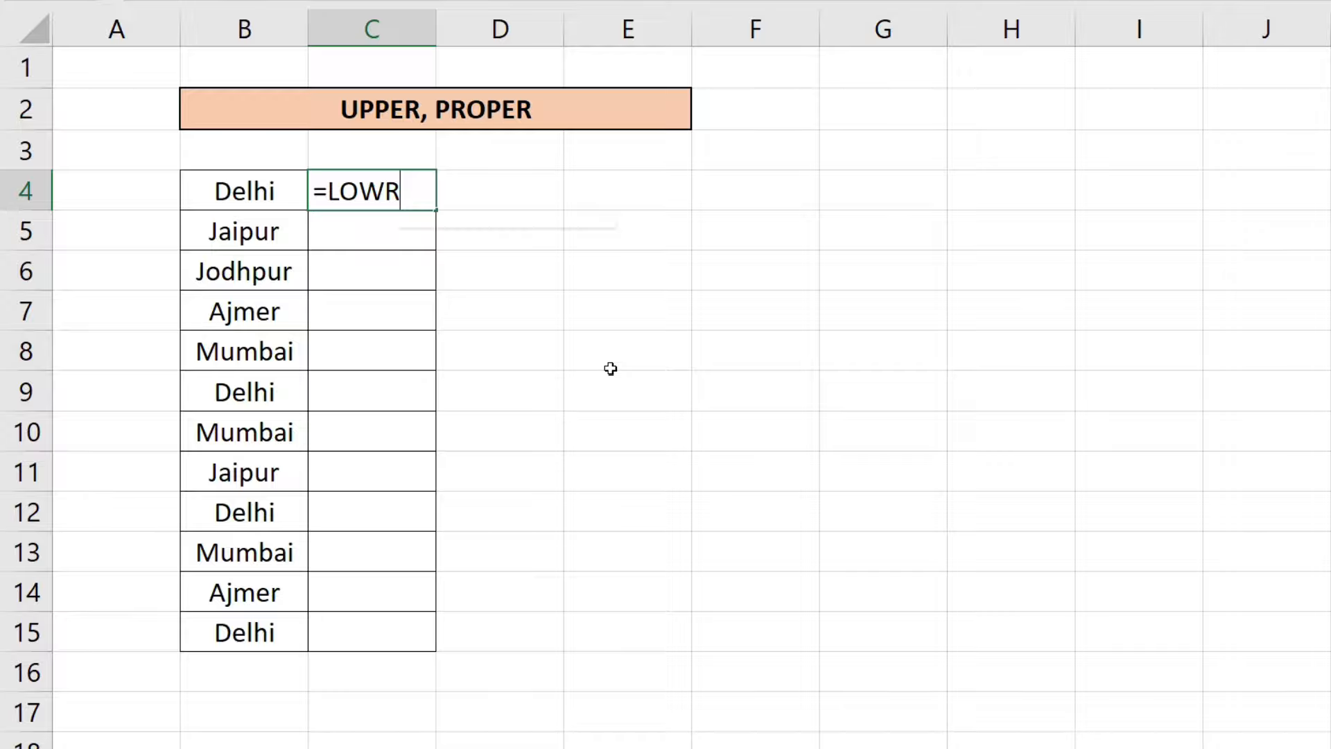
type("(")
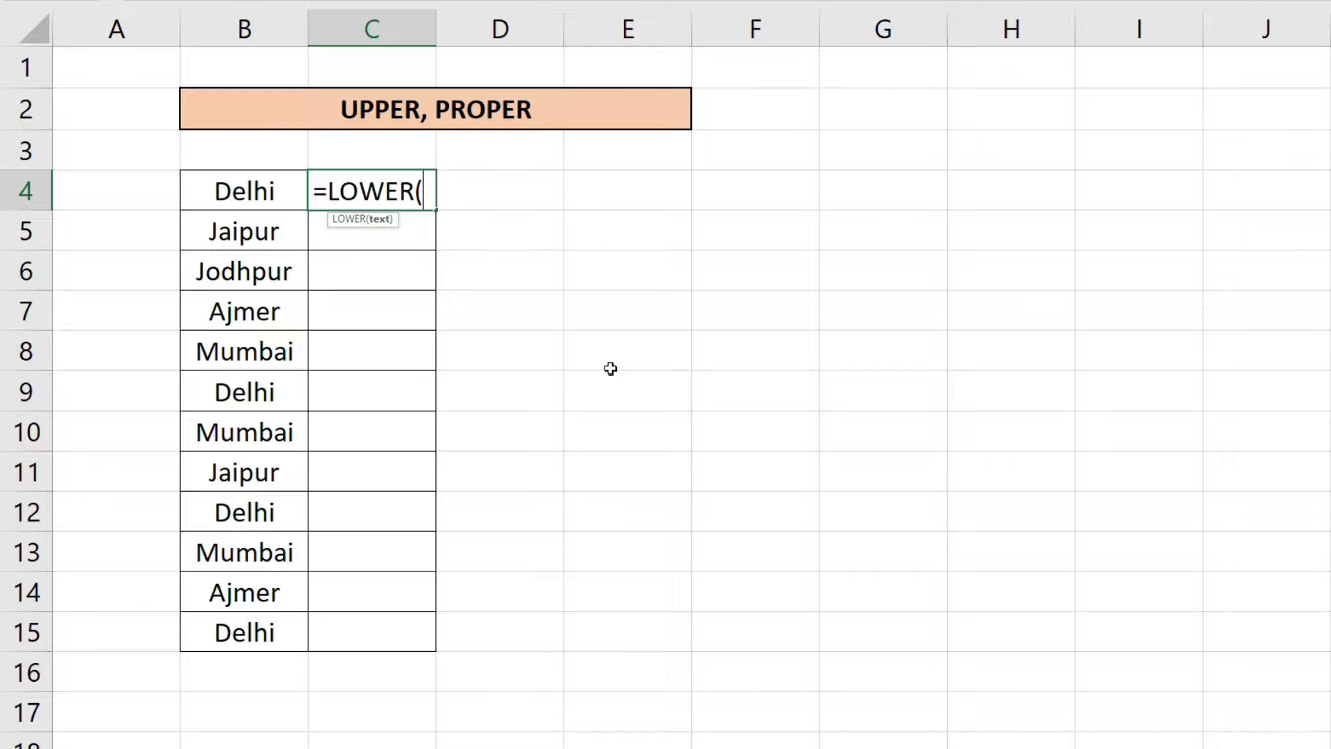
key("Left")
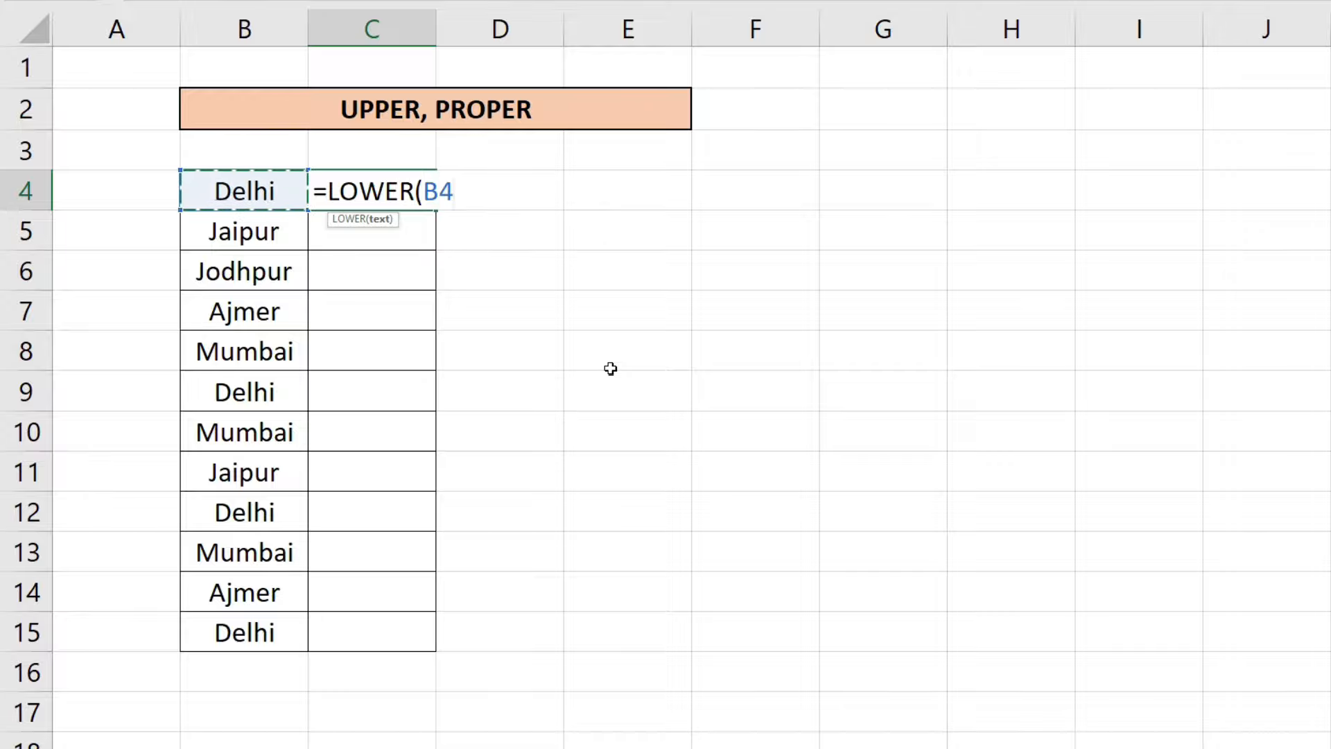
key("Return")
left_click(351, 194)
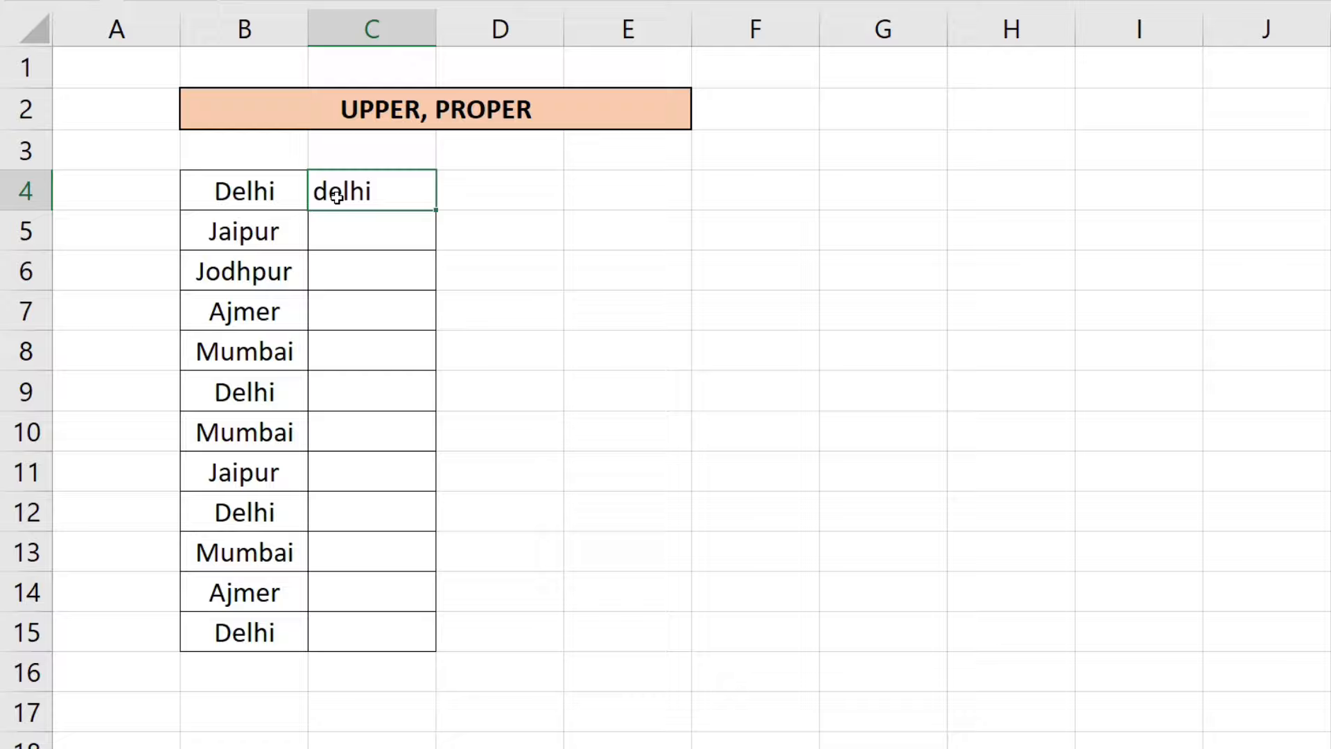
double_click(437, 213)
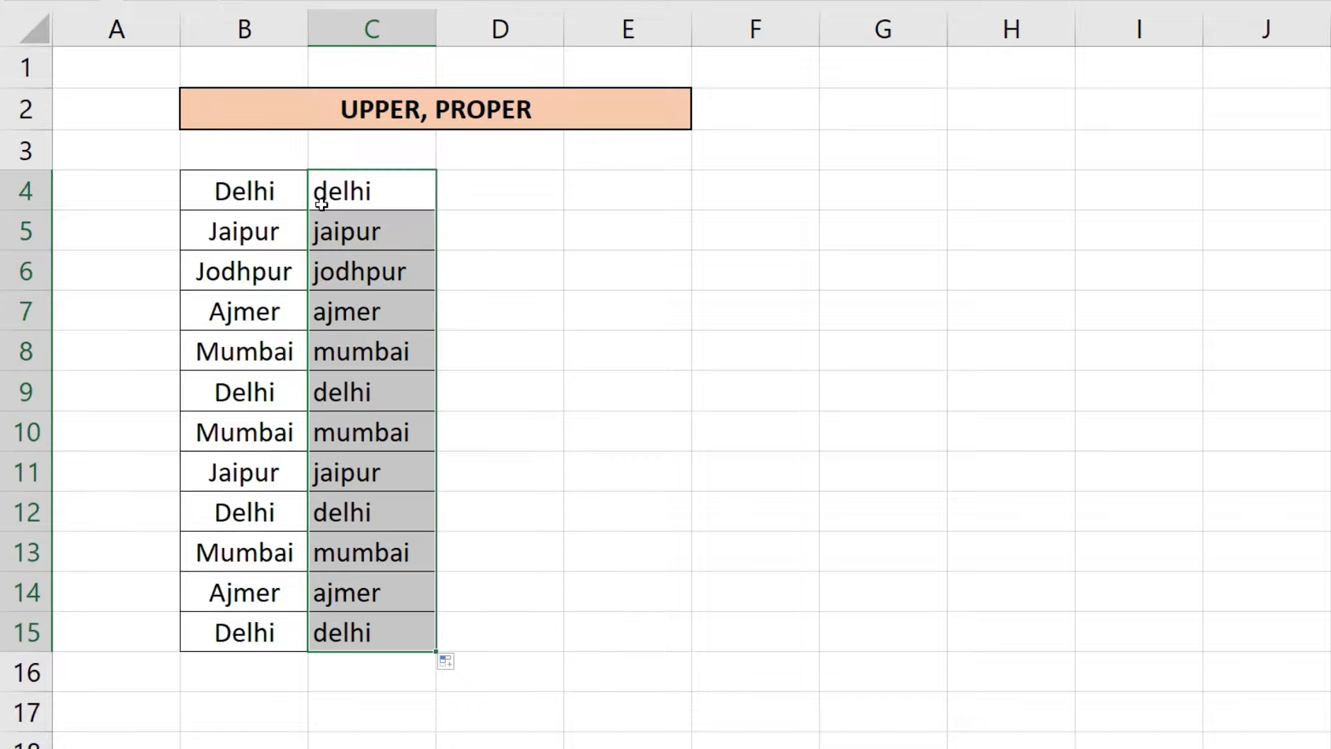
left_click(355, 191)
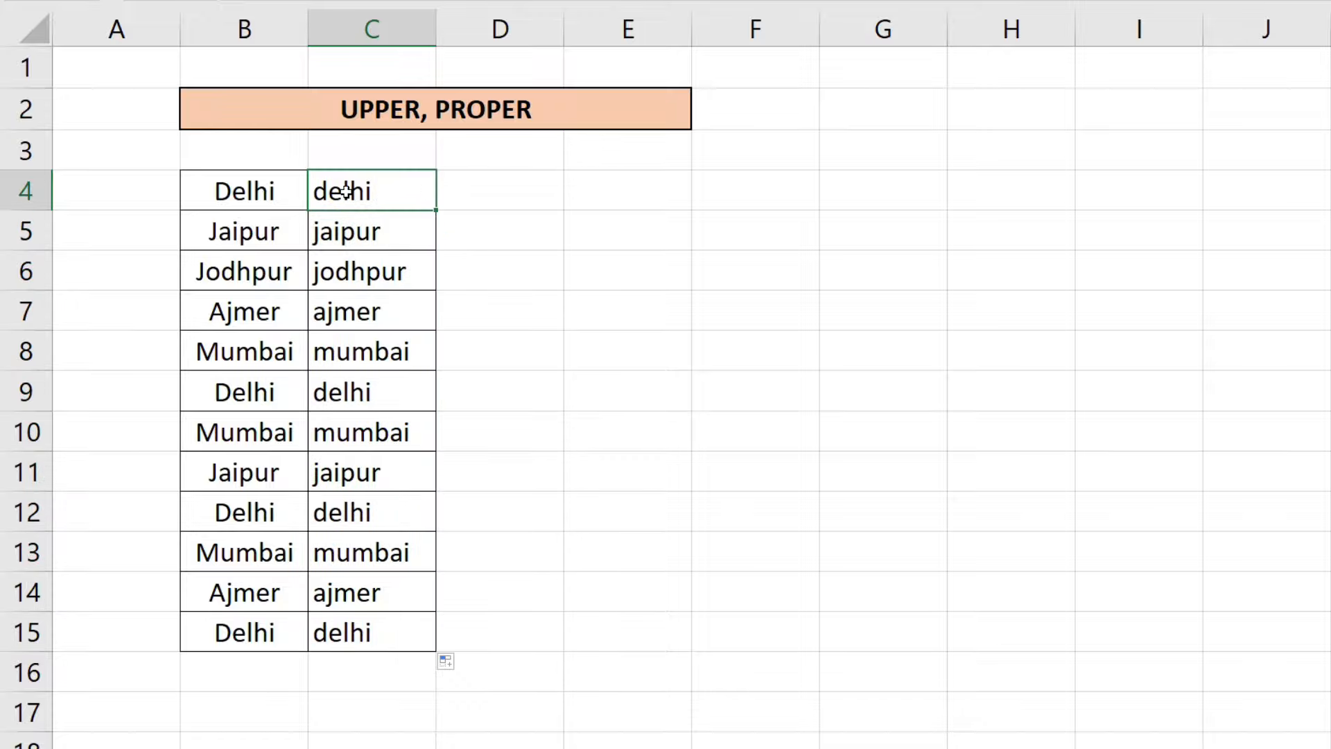
- Capitalize the first letter of each city name in column C with =PROPER(C4) in D4, filled down through D15
left_click(463, 199)
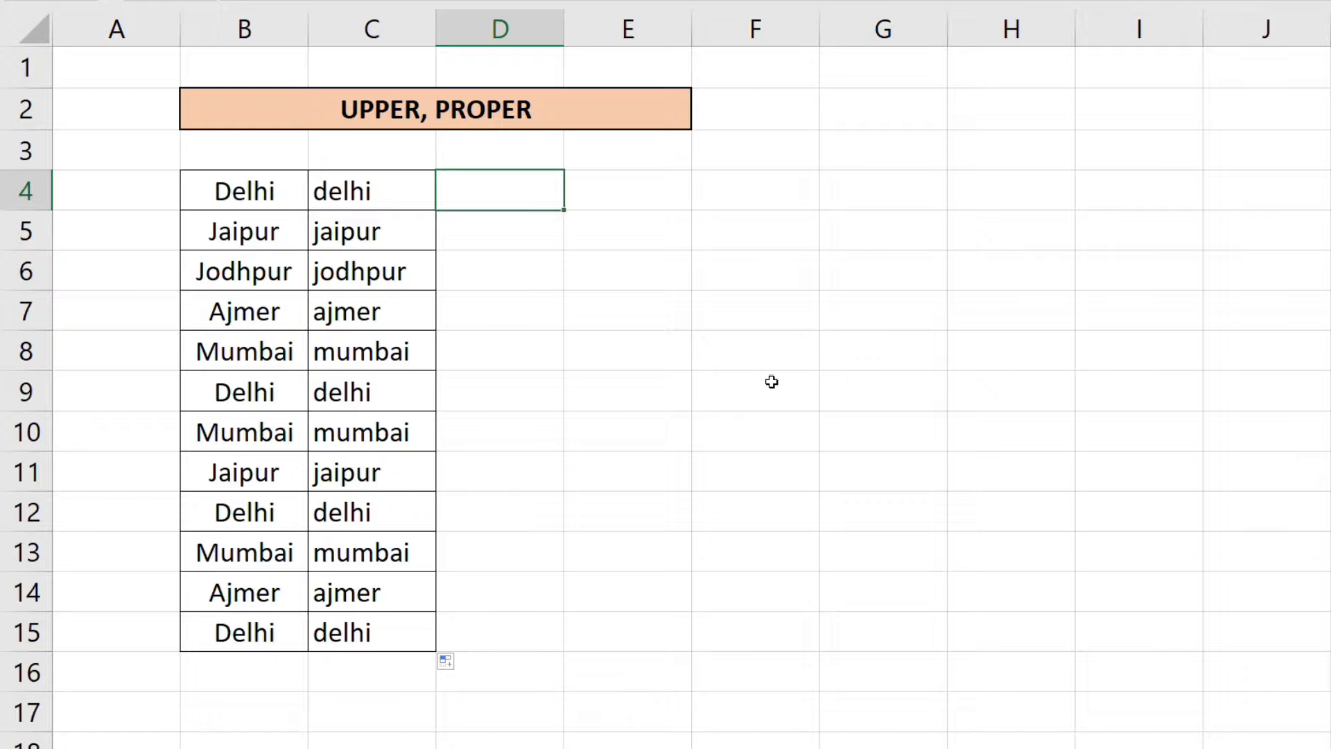
type("=PROPER(")
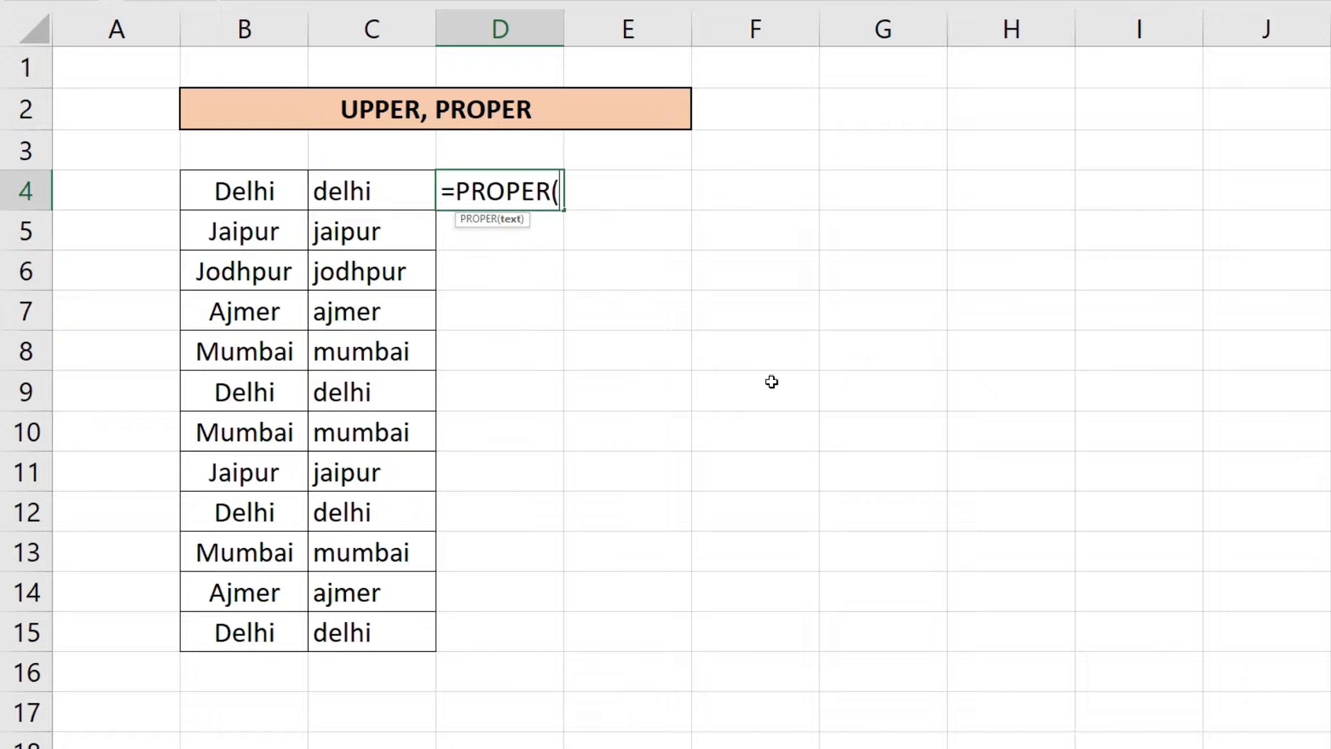
key("Left")
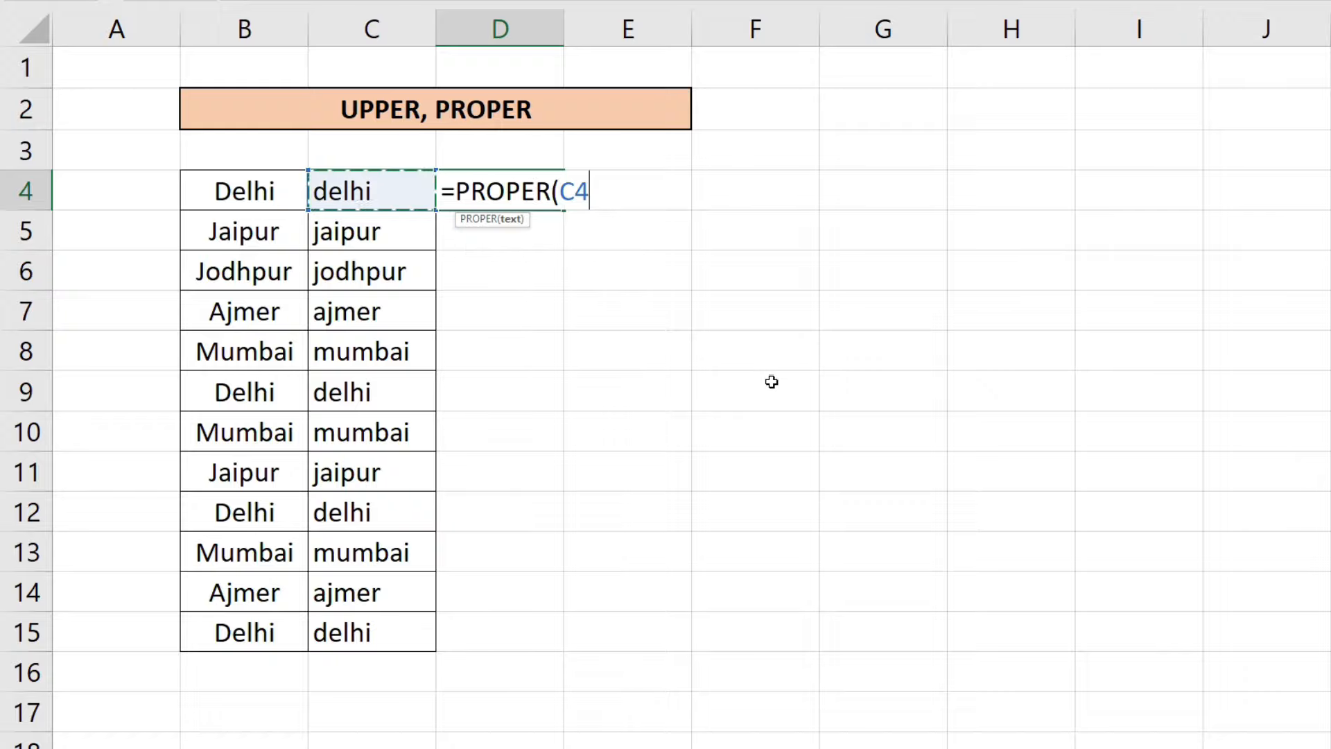
key("Return")
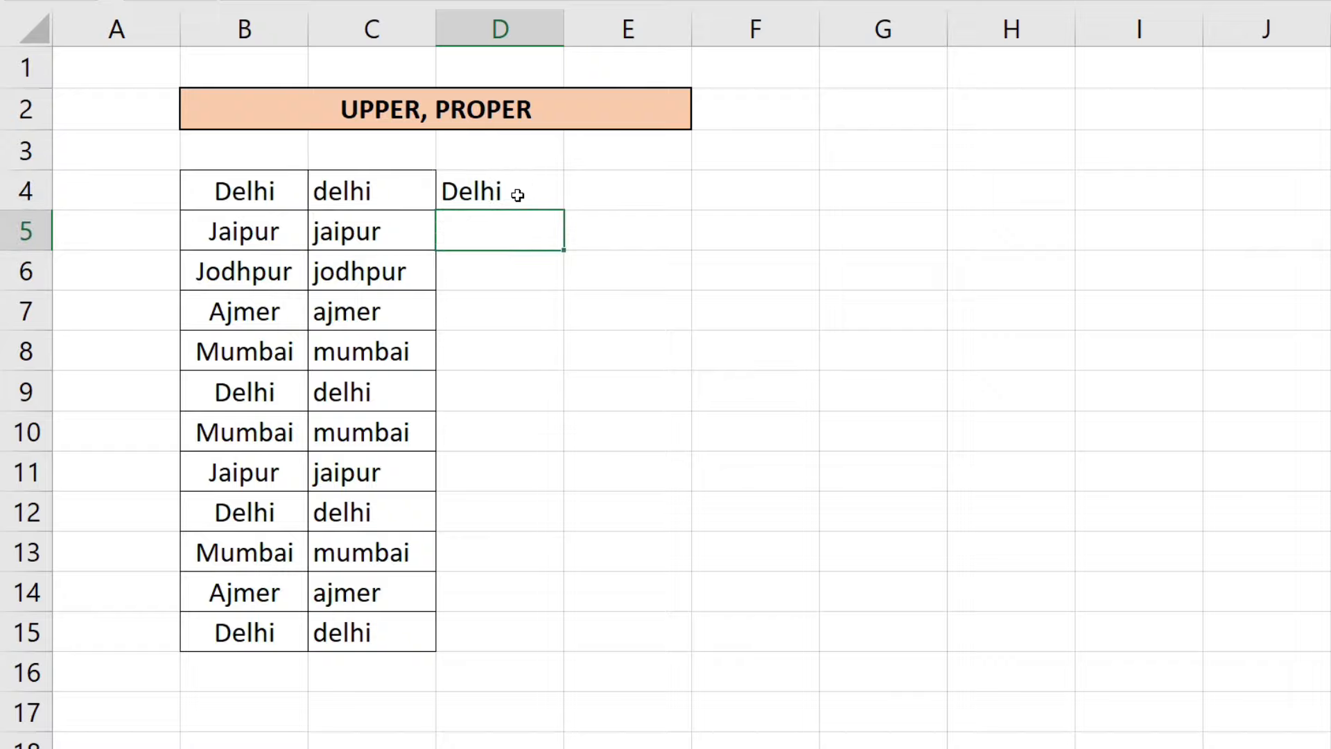
left_click(510, 191)
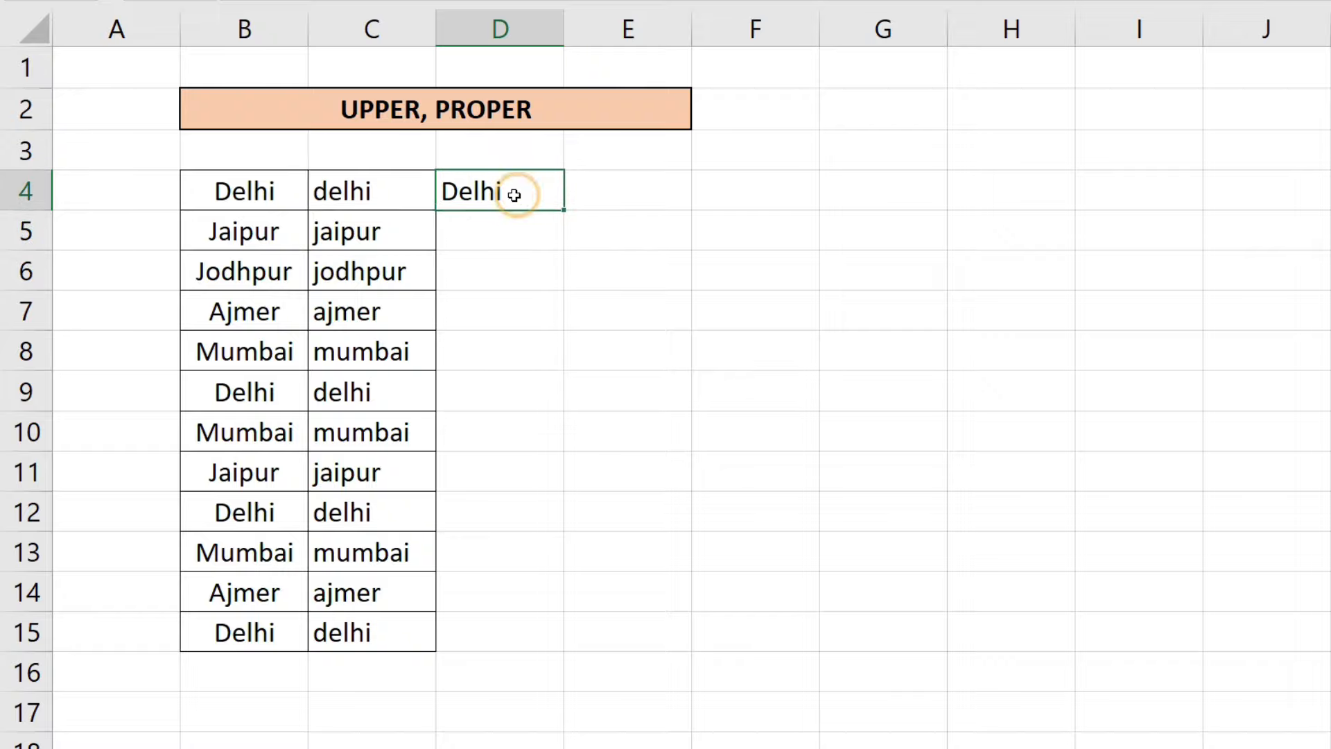
double_click(562, 211)
left_click(499, 537)
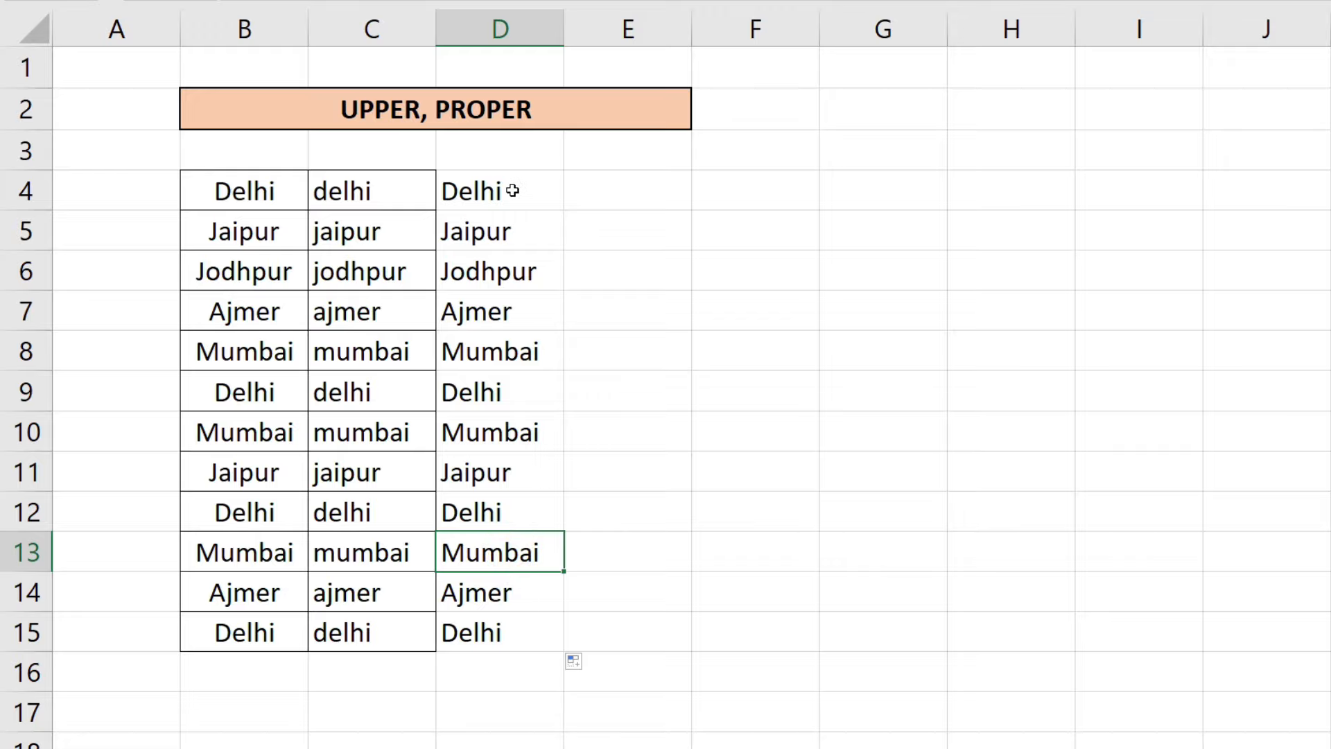
- Compare the original city names in B4:B15 with the LOWER results in C4:C15 and the PROPER results in D4:D15
left_click_drag(512, 191, 535, 630)
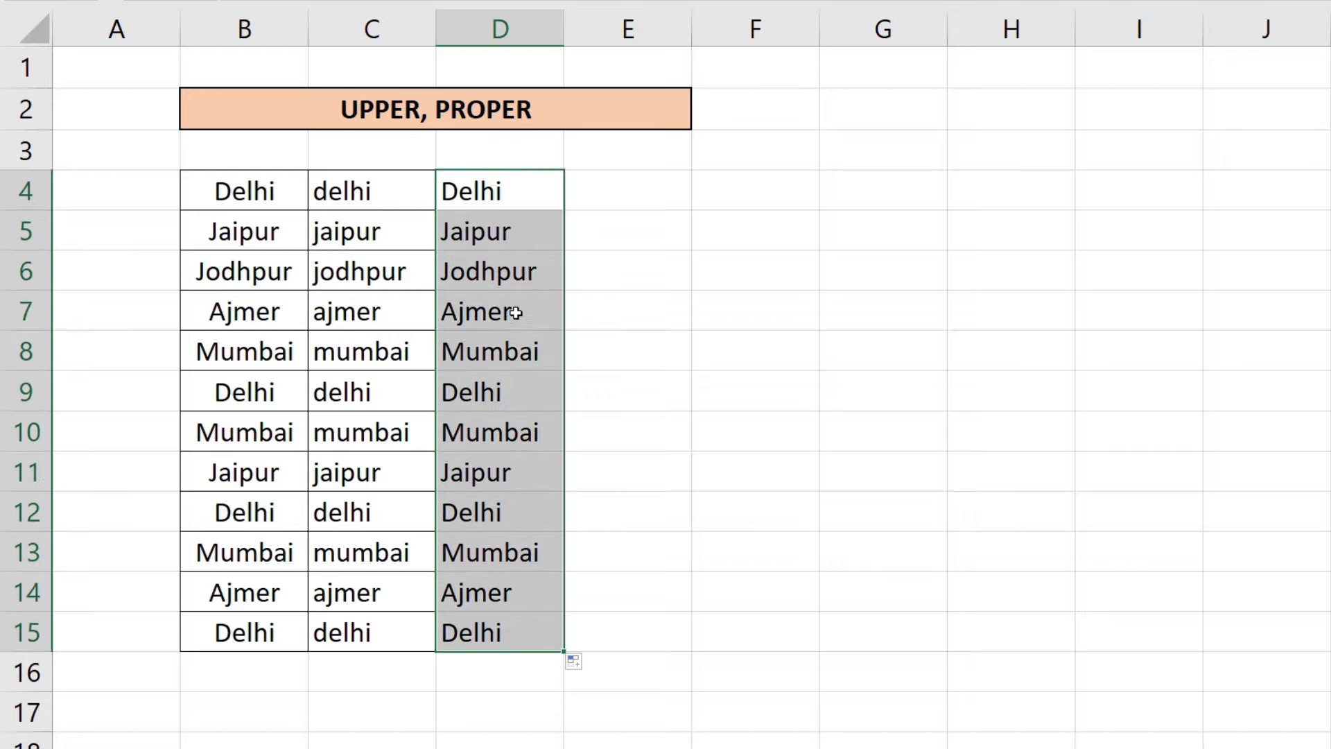
left_click_drag(233, 186, 241, 618)
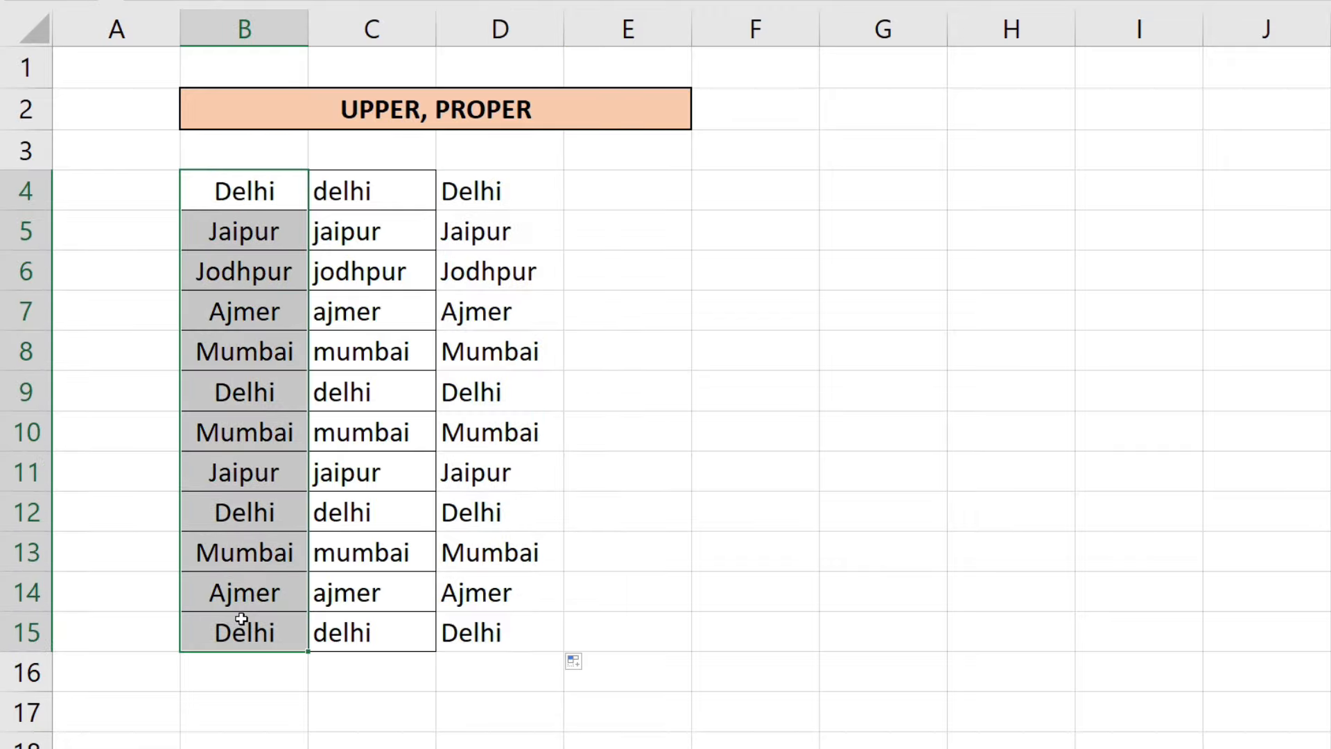
left_click(230, 475)
left_click_drag(387, 190, 381, 617)
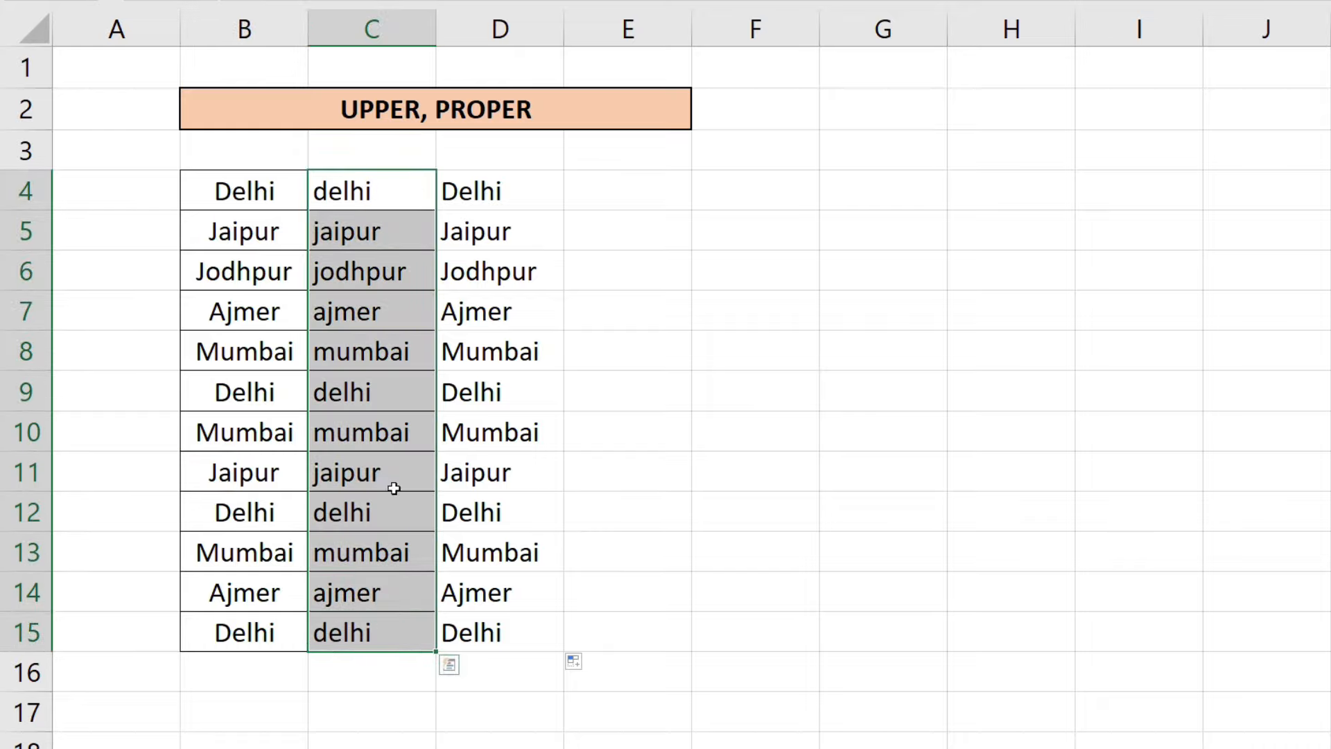
left_click_drag(517, 187, 481, 633)
left_click(522, 208)
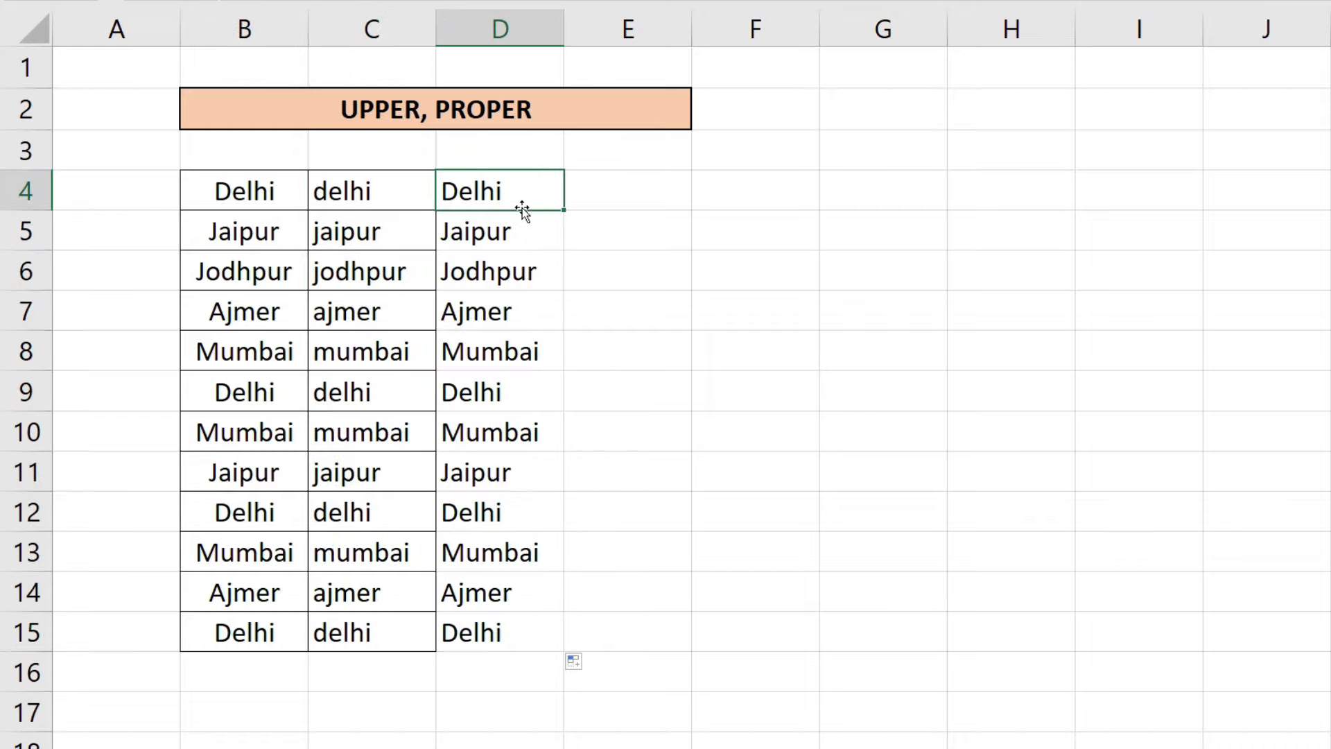